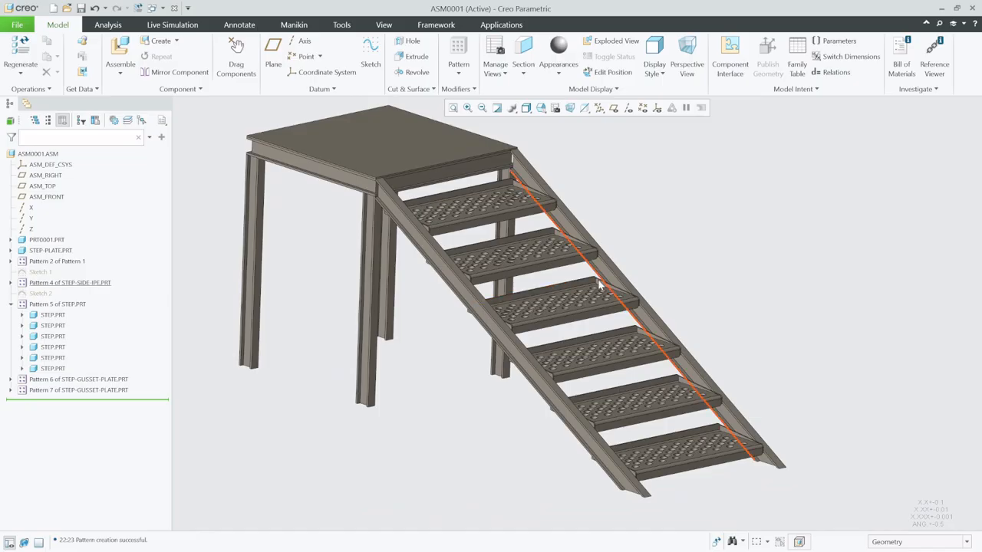
pyautogui.moveTo(591, 277)
pyautogui.mouseDown(button='middle')
pyautogui.moveTo(610, 281)
pyautogui.moveTo(606, 269)
pyautogui.moveTo(608, 285)
pyautogui.mouseUp(button='middle')
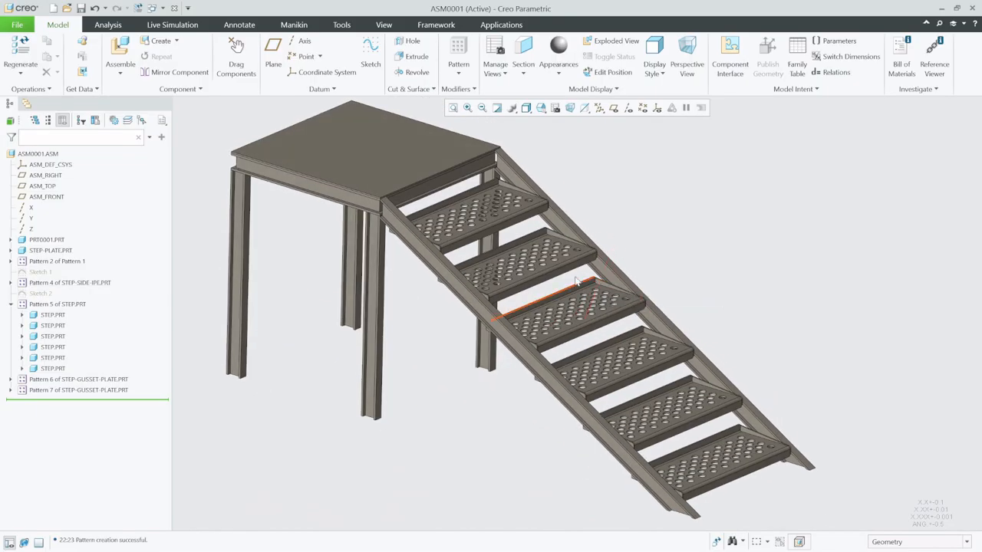
pyautogui.scroll(-2, 604, 230)
pyautogui.scroll(-3, 525, 411)
pyautogui.scroll(5, 531, 422)
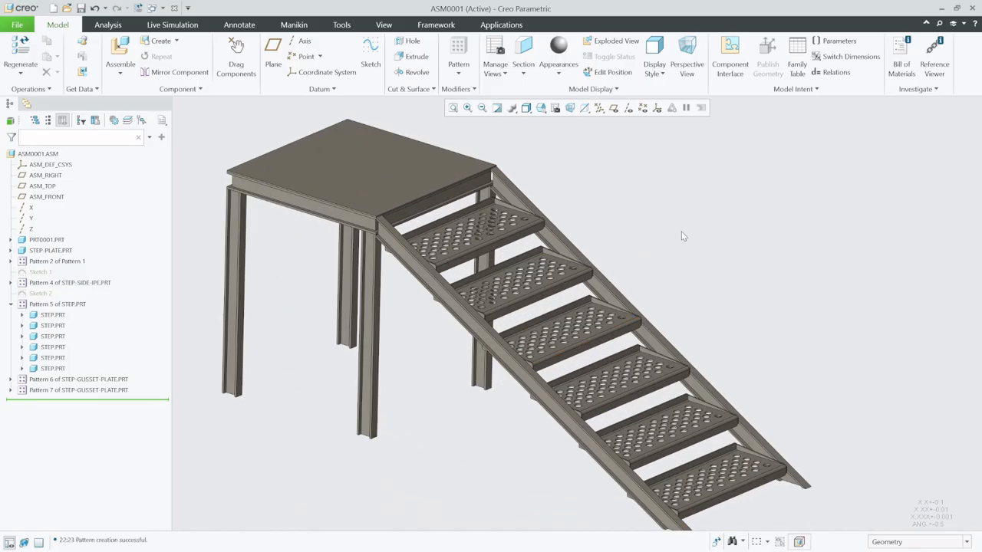
pyautogui.scroll(-2, 631, 213)
pyautogui.scroll(1, 630, 215)
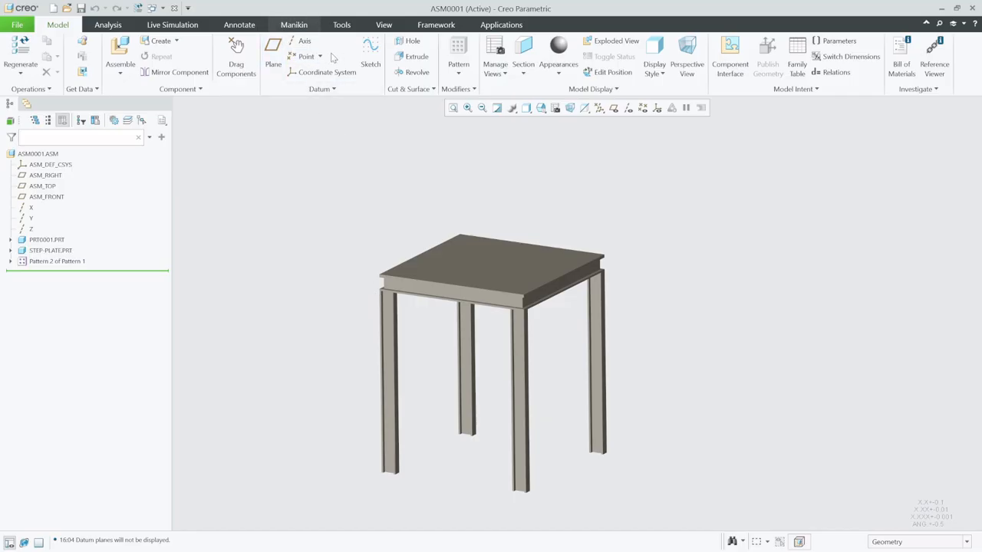
# - Start a sketch on the platform frame's outer side face, keeping the RIGHT plane as right-facing reference, and orient the view parallel to it
pyautogui.click(371, 54)
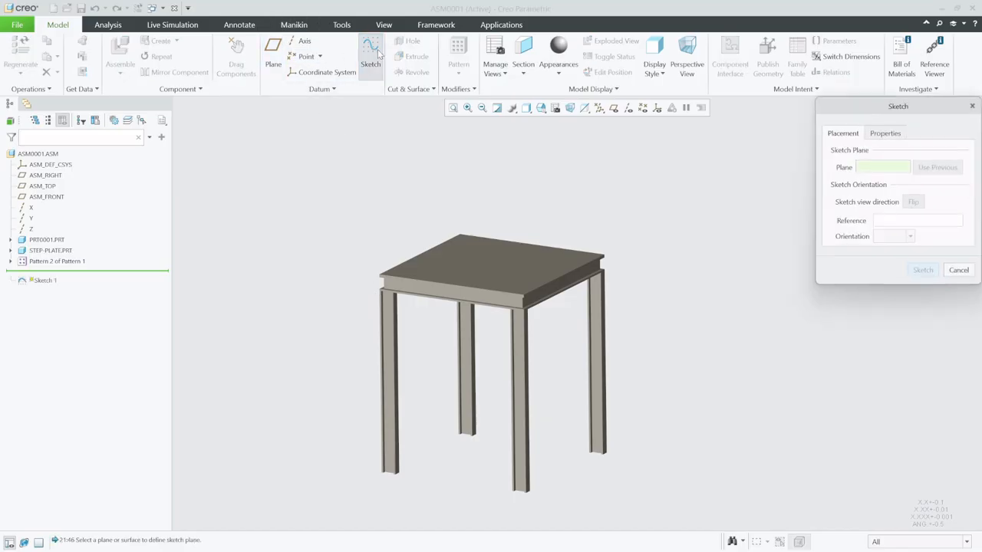
pyautogui.scroll(-4, 517, 345)
pyautogui.scroll(-2, 532, 314)
pyautogui.click(532, 328)
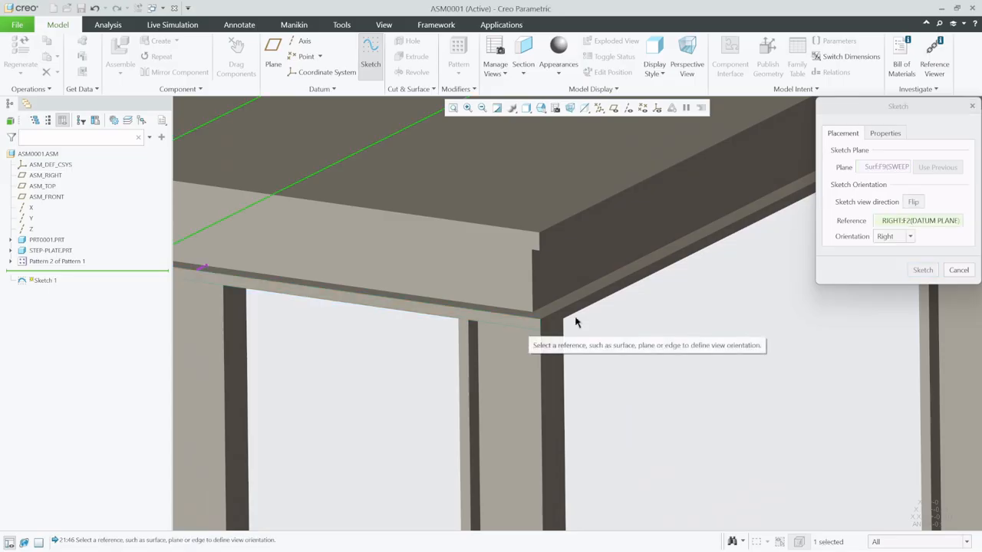
pyautogui.click(921, 270)
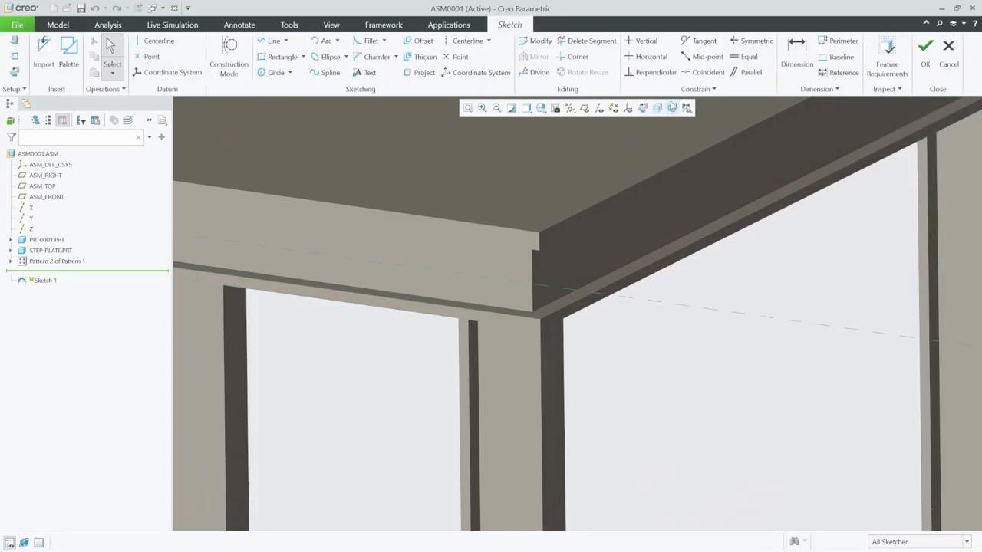
pyautogui.click(643, 108)
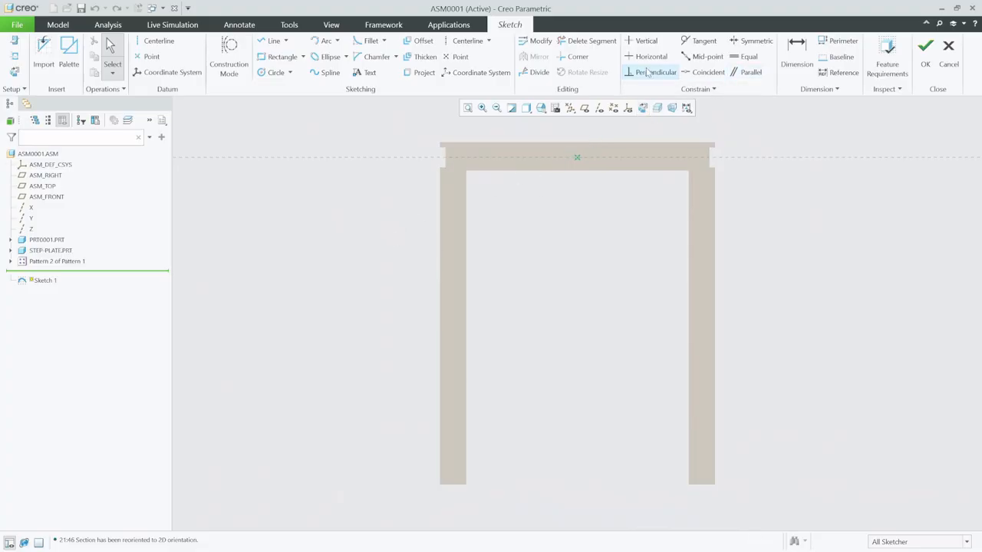
# - Add the top surface of the platform frame beam, just below the plate, as a sketch reference
pyautogui.click(15, 56)
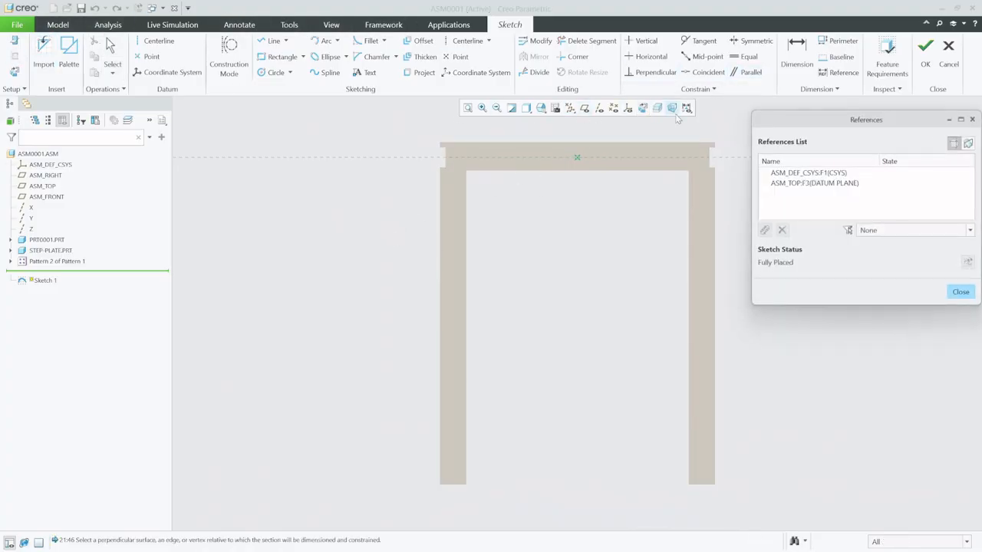
pyautogui.scroll(5, 721, 138)
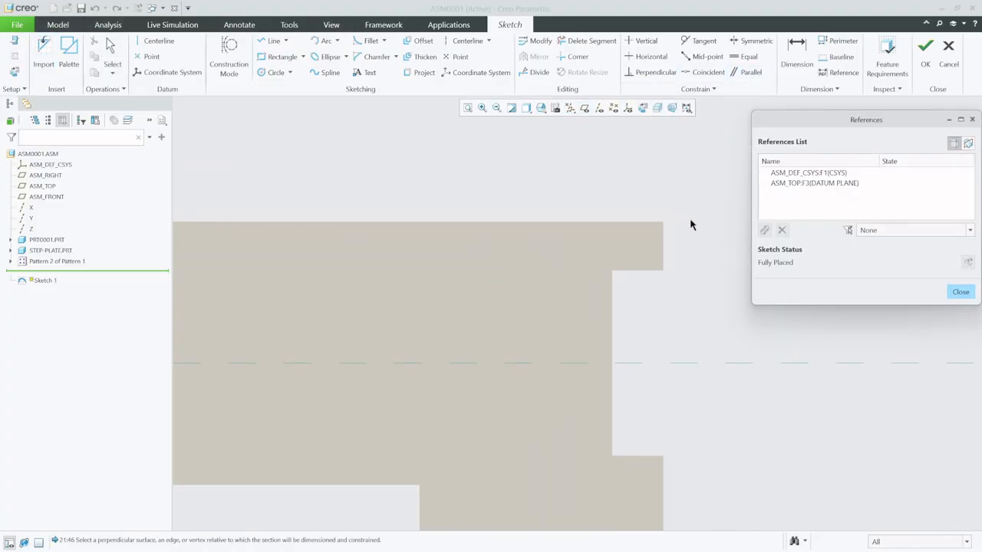
pyautogui.click(647, 247)
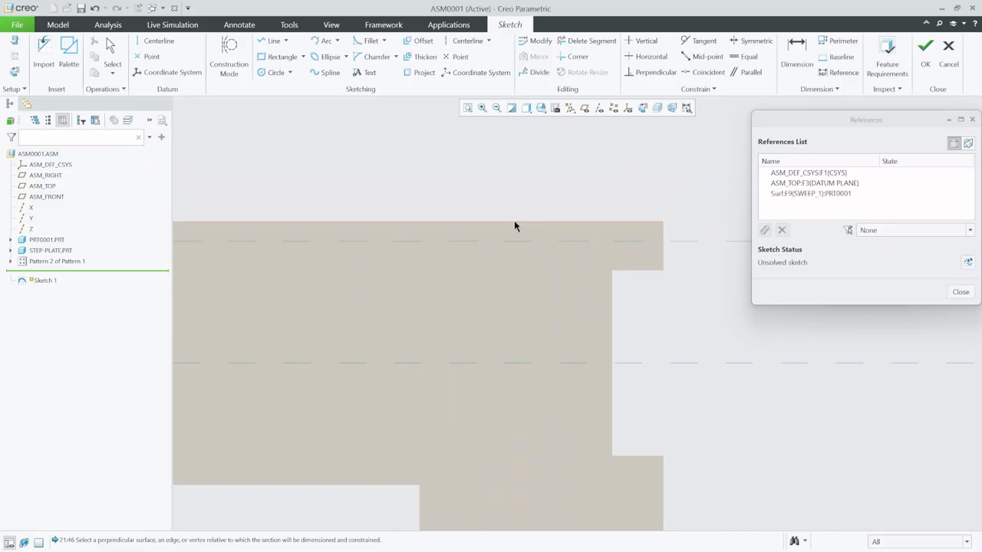
# - Add the bottom end face of the platform leg as a sketch reference for ground level
pyautogui.scroll(-3, 488, 222)
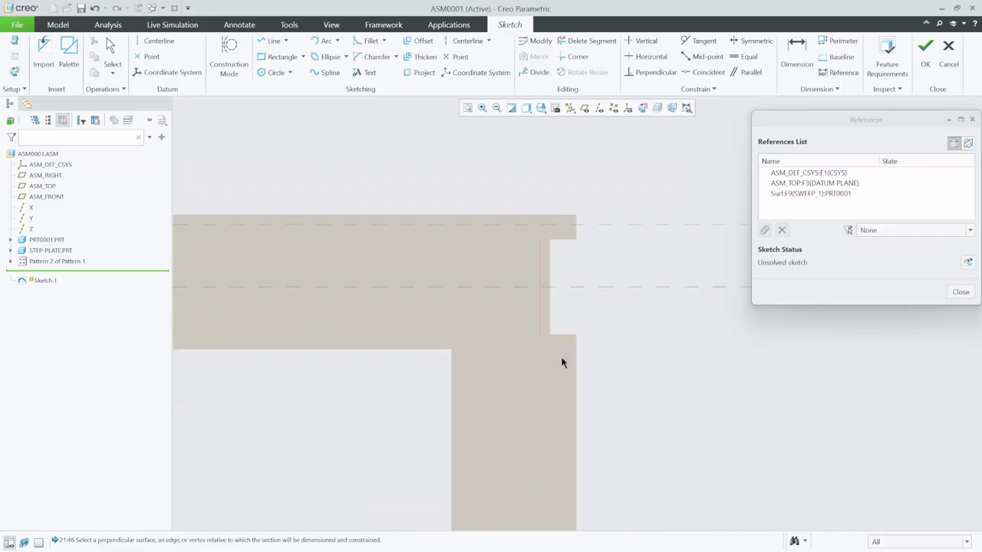
pyautogui.scroll(2, 586, 353)
pyautogui.scroll(-5, 577, 353)
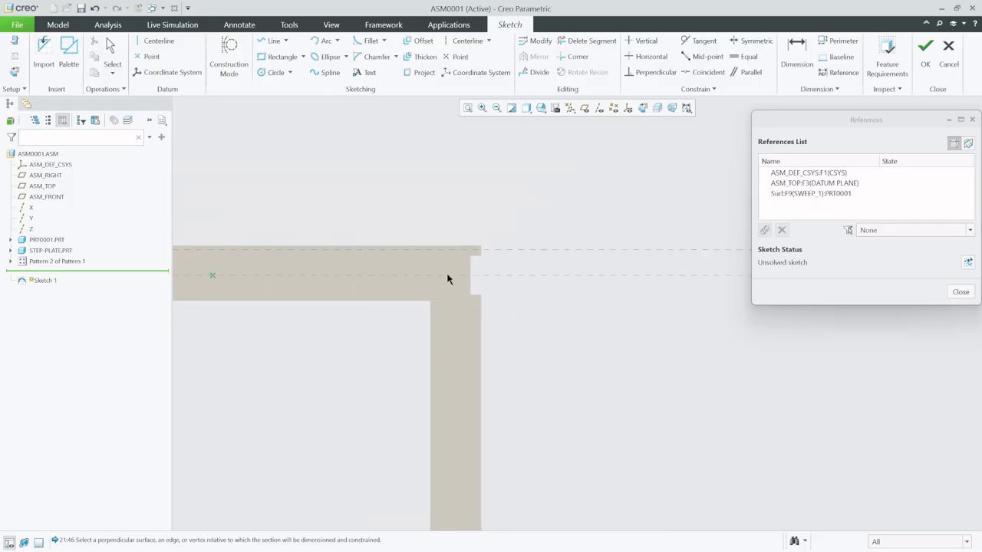
pyautogui.scroll(4, 470, 499)
pyautogui.scroll(3, 465, 452)
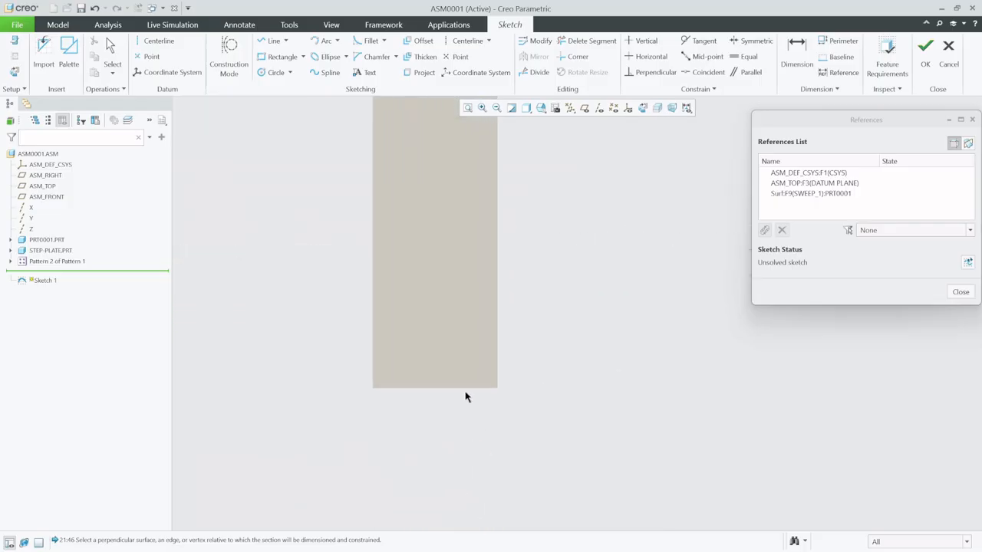
pyautogui.click(460, 391)
pyautogui.scroll(-3, 373, 437)
pyautogui.scroll(-3, 373, 438)
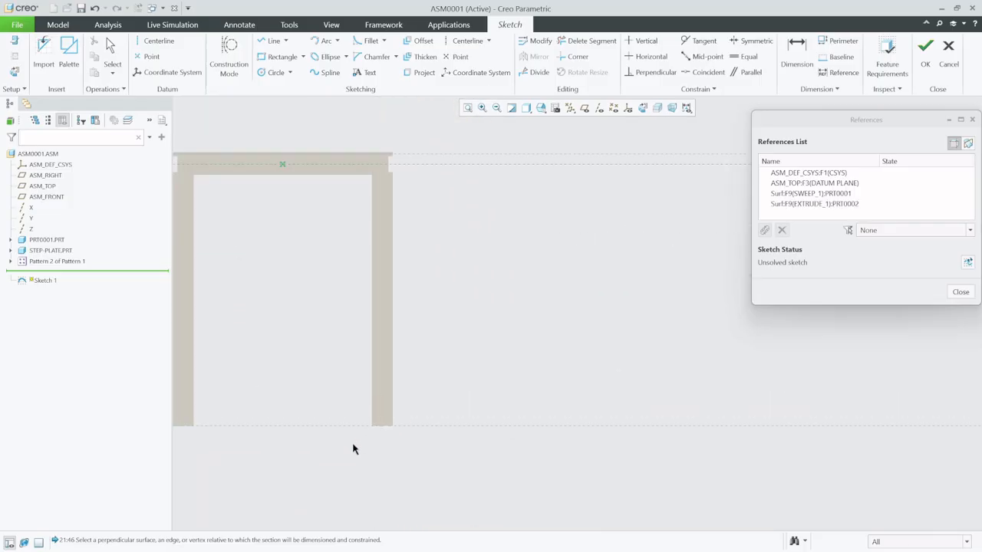
# - Add the frame beam's outer vertical surface on the stair side as a sketch reference and finish the reference selection
pyautogui.scroll(4, 376, 239)
pyautogui.scroll(4, 362, 257)
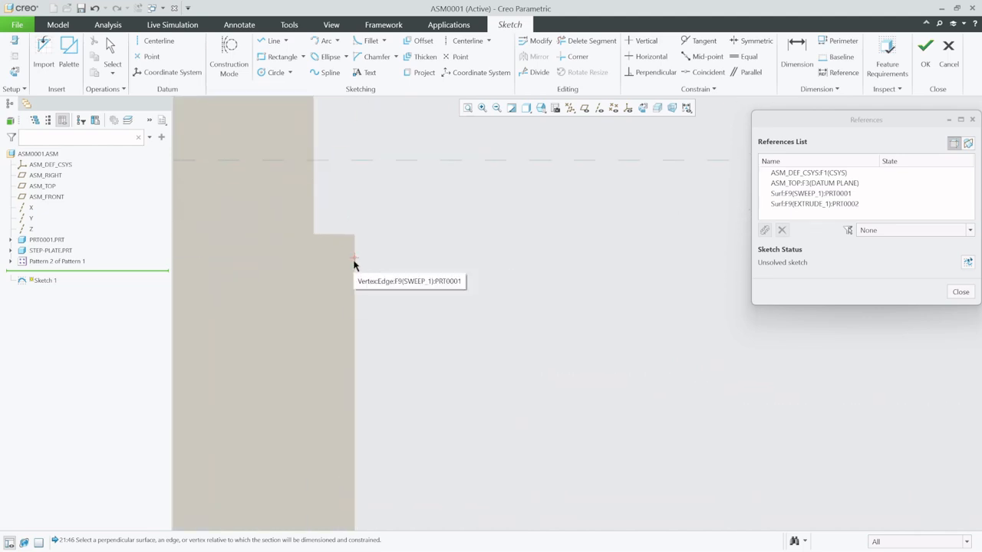
pyautogui.click(357, 255)
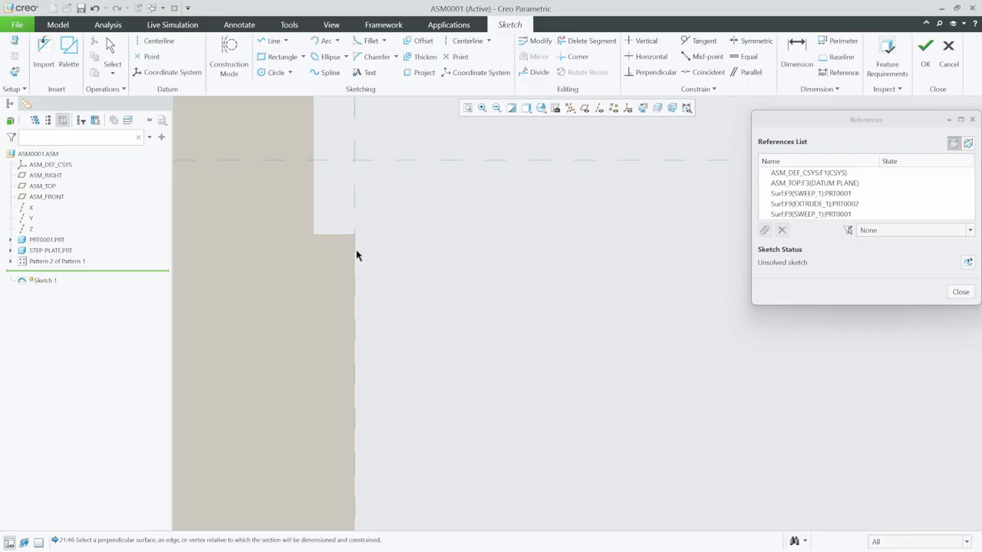
pyautogui.scroll(-3, 291, 311)
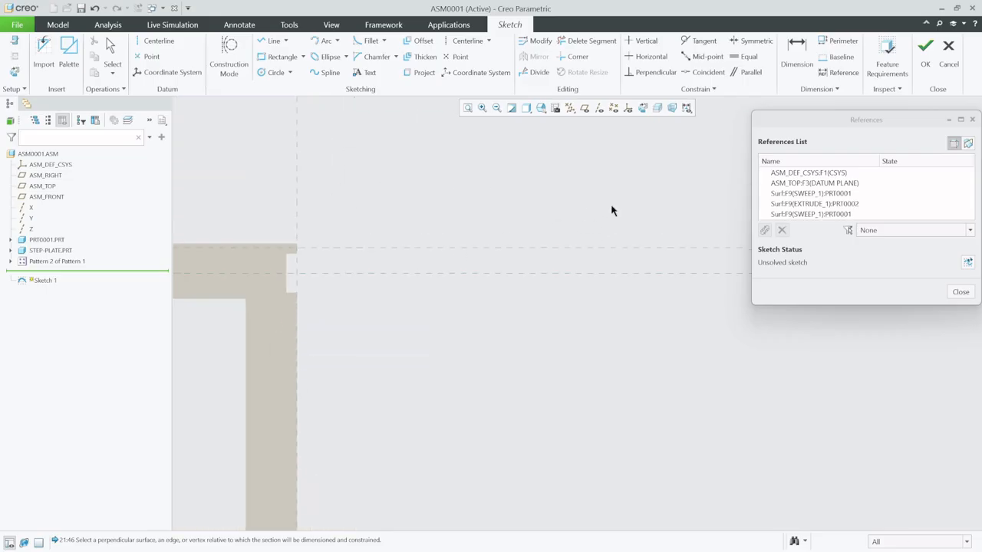
pyautogui.click(961, 293)
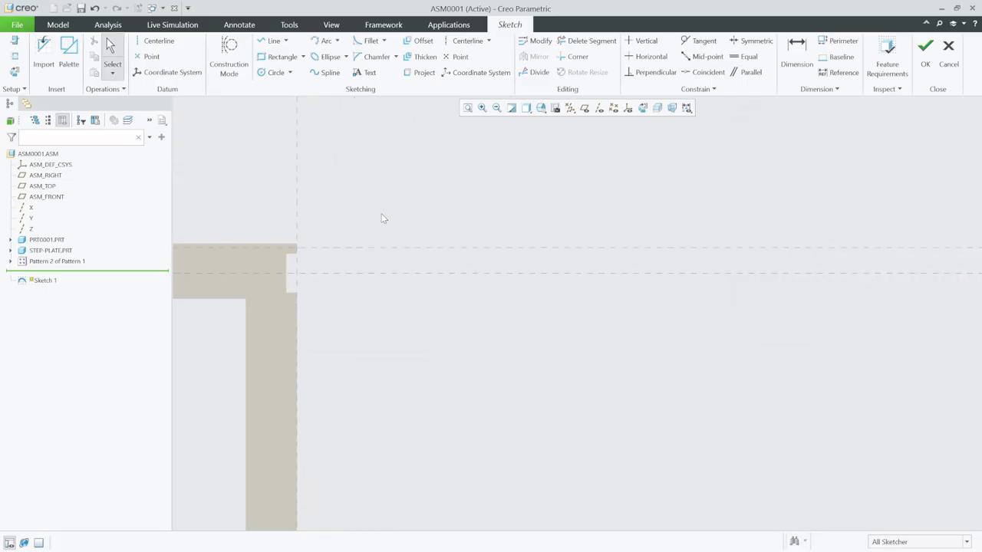
# - Sketch a line sloping down at about 38° from the frame's upper outer corner to the ground-level reference
pyautogui.click(261, 43)
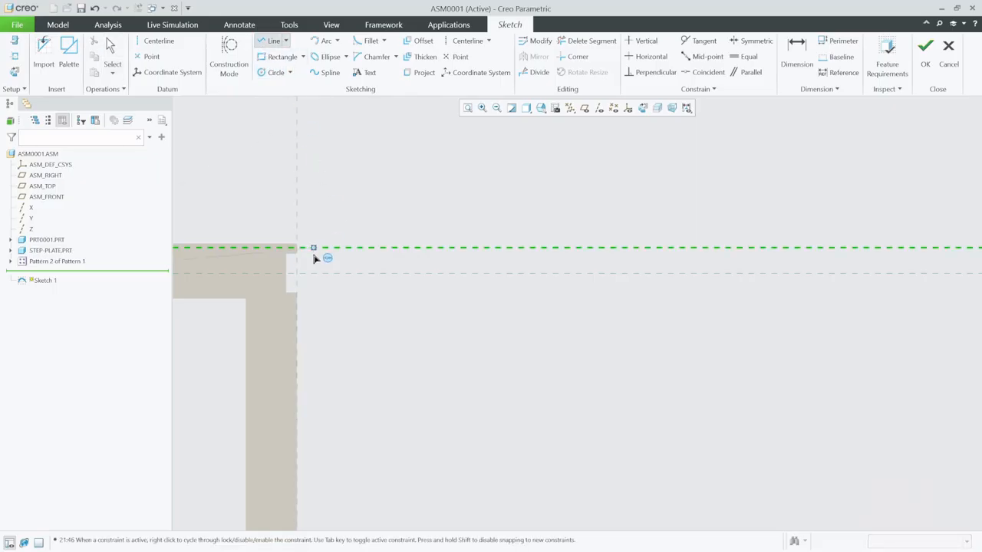
pyautogui.scroll(5, 271, 247)
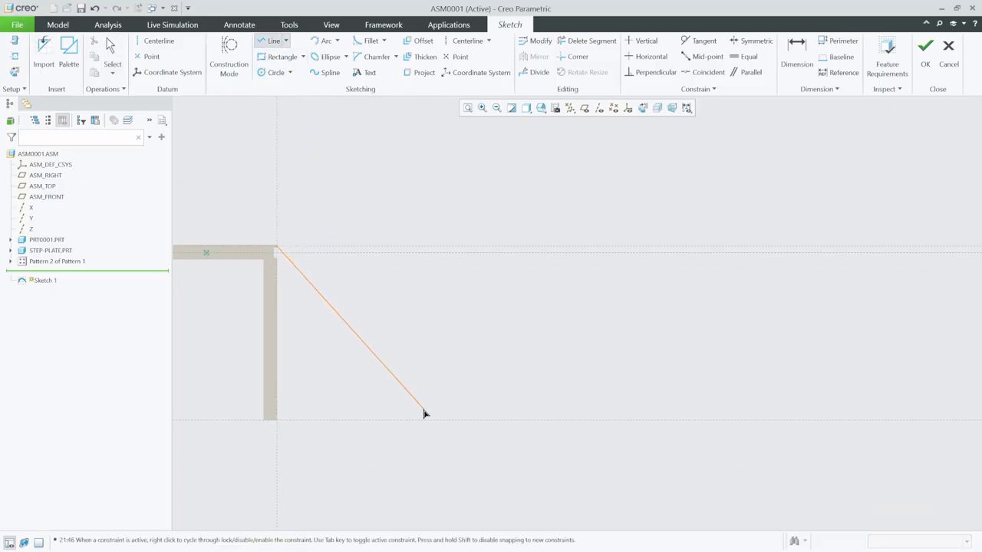
pyautogui.click(499, 428)
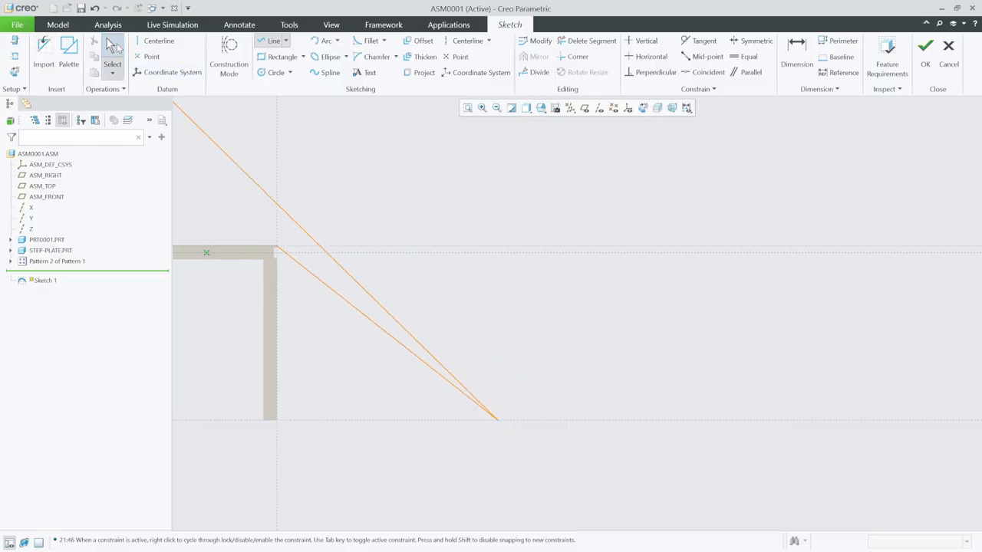
pyautogui.click(112, 47)
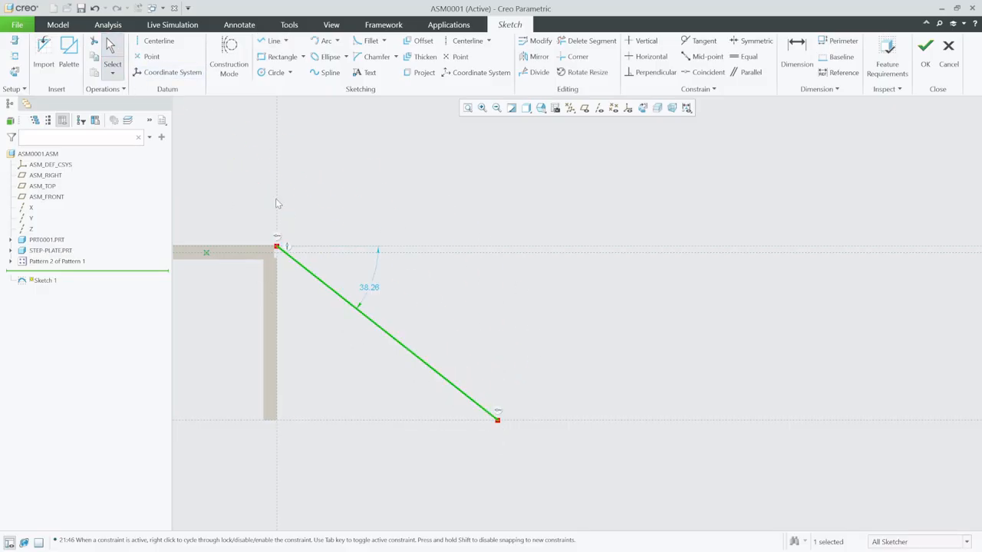
# - Set the angle between the sloping line and the horizontal top reference to 30°
pyautogui.doubleClick(376, 290)
pyautogui.write('30')
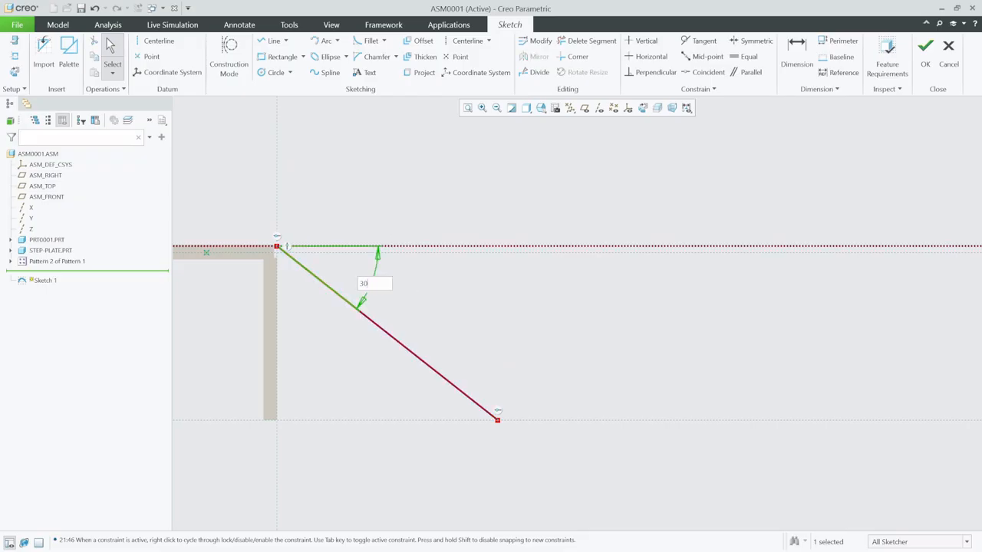
pyautogui.press('Return')
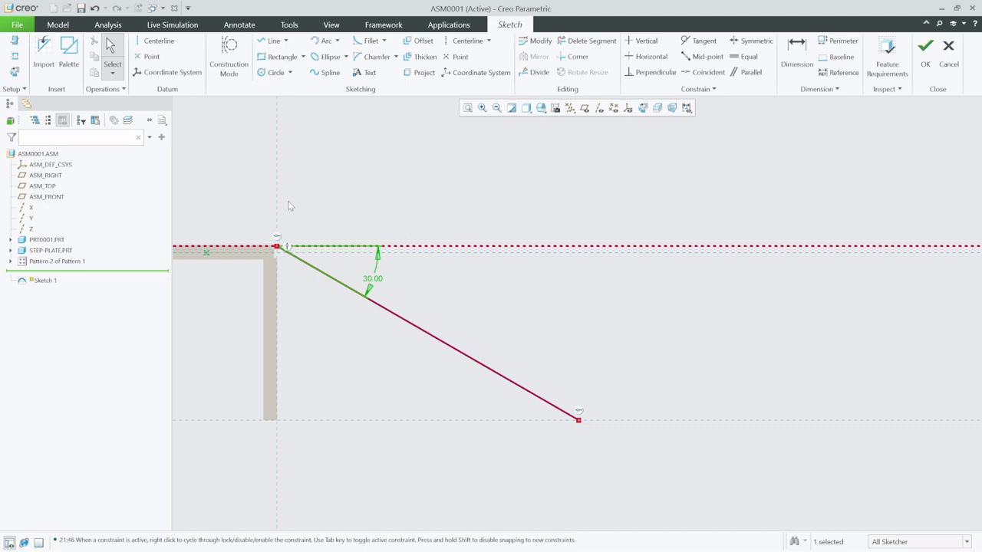
# - Try to add a length dimension to the sloping line
pyautogui.click(794, 48)
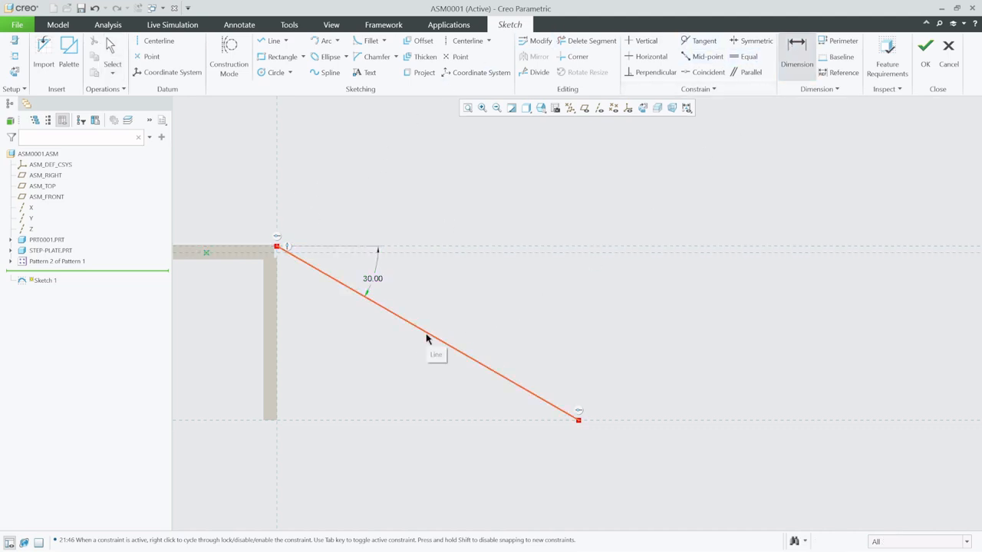
pyautogui.click(489, 315)
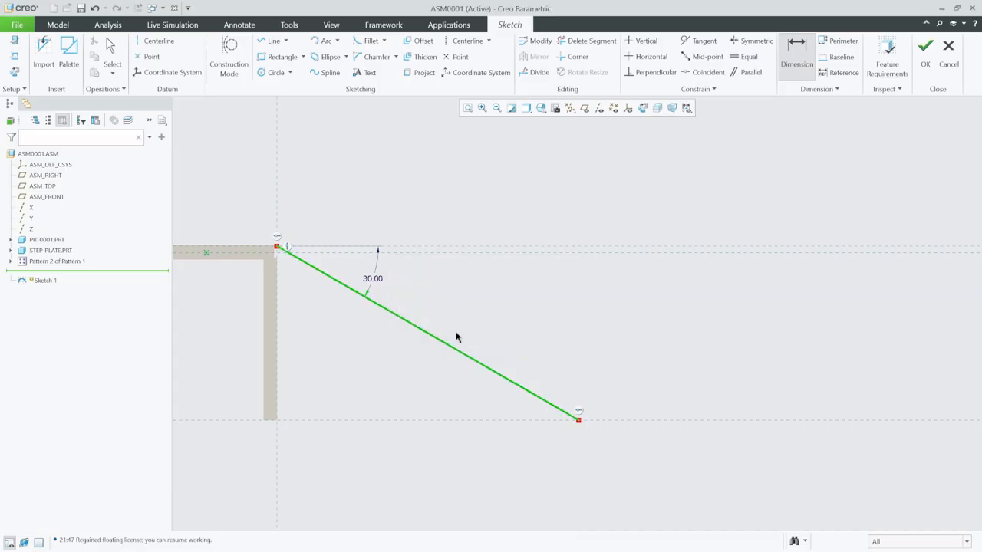
pyautogui.click(435, 344)
pyautogui.middleClick(405, 357)
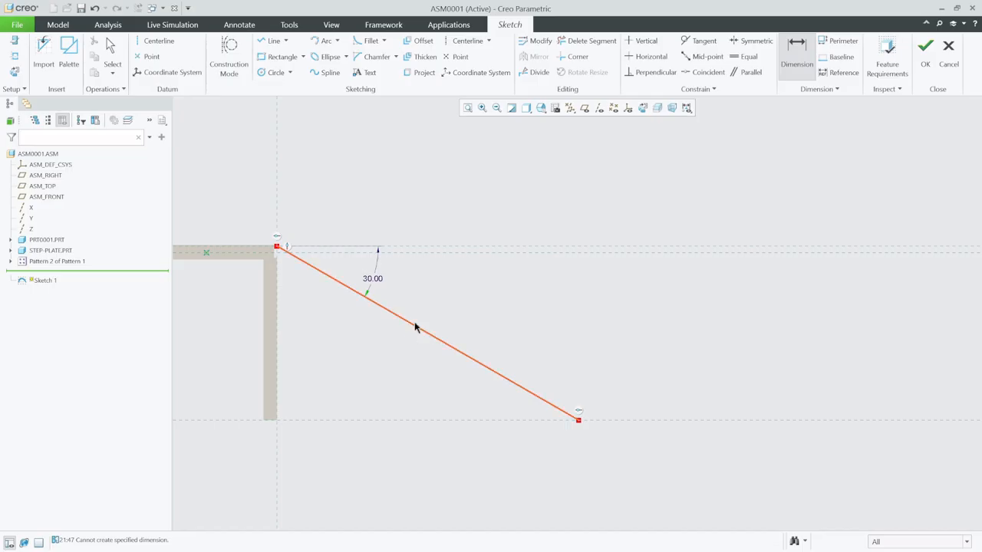
pyautogui.click(415, 329)
pyautogui.middleClick(401, 344)
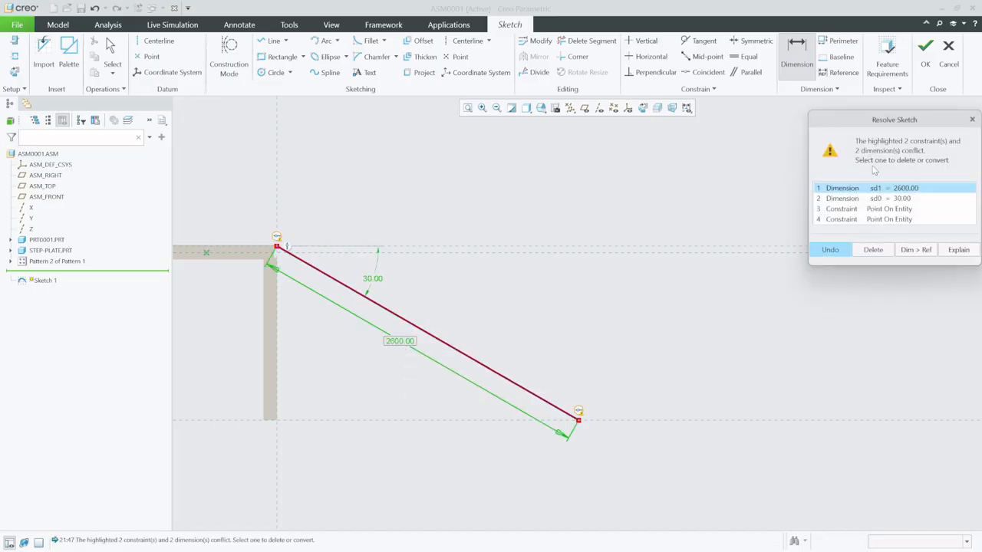
pyautogui.click(973, 119)
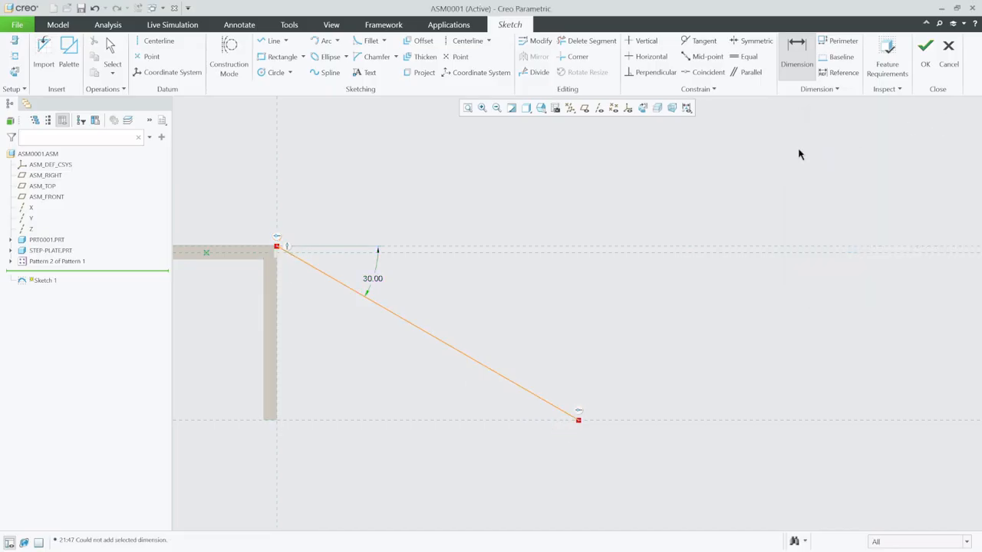
# - Finish the stair slope sketch and create a new solid part named step-side-ipe with the default template
pyautogui.click(918, 53)
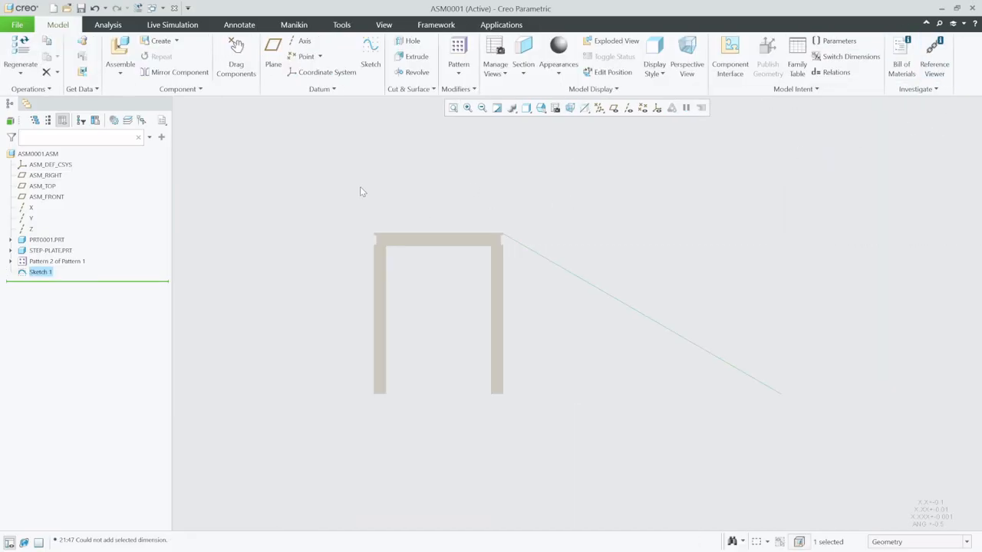
pyautogui.click(53, 8)
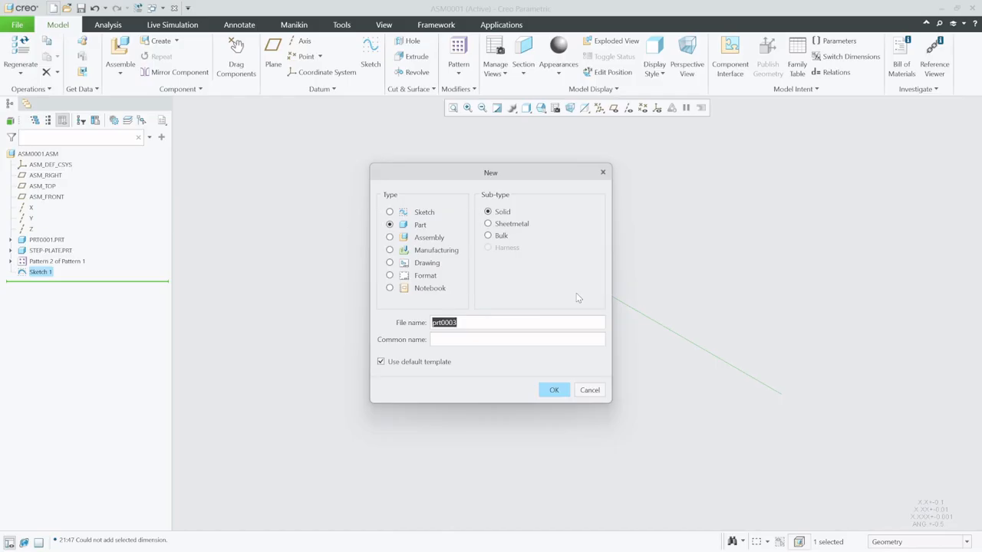
pyautogui.write('step-side-ipe')
pyautogui.click(553, 389)
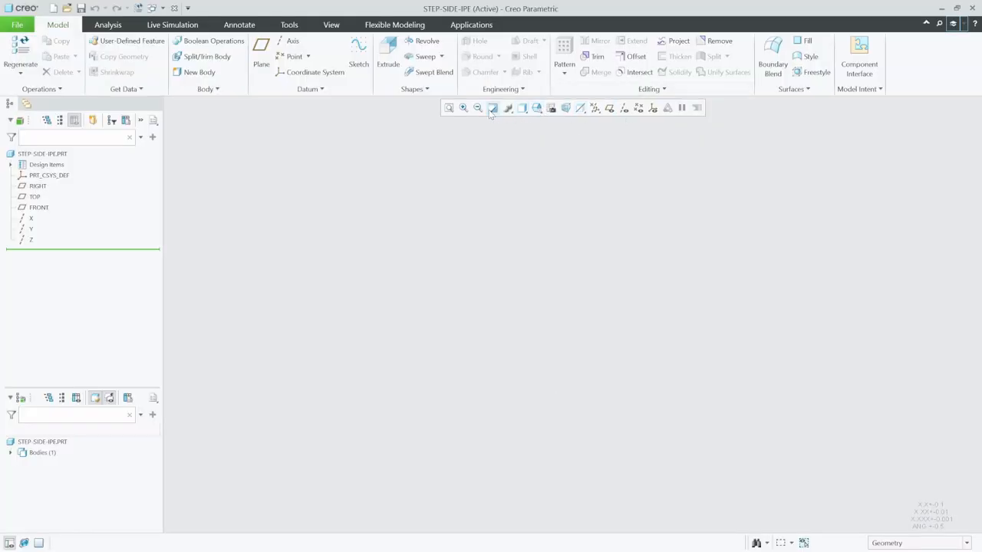
# - Show the datum planes and start a sketch on the FRONT plane with the RIGHT plane as right-facing reference
pyautogui.click(609, 108)
pyautogui.click(359, 50)
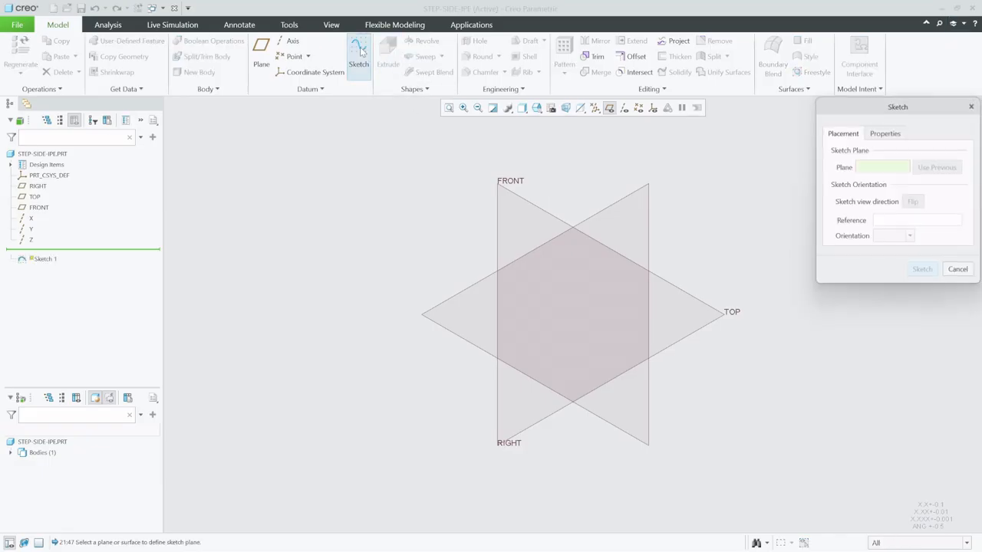
pyautogui.click(528, 205)
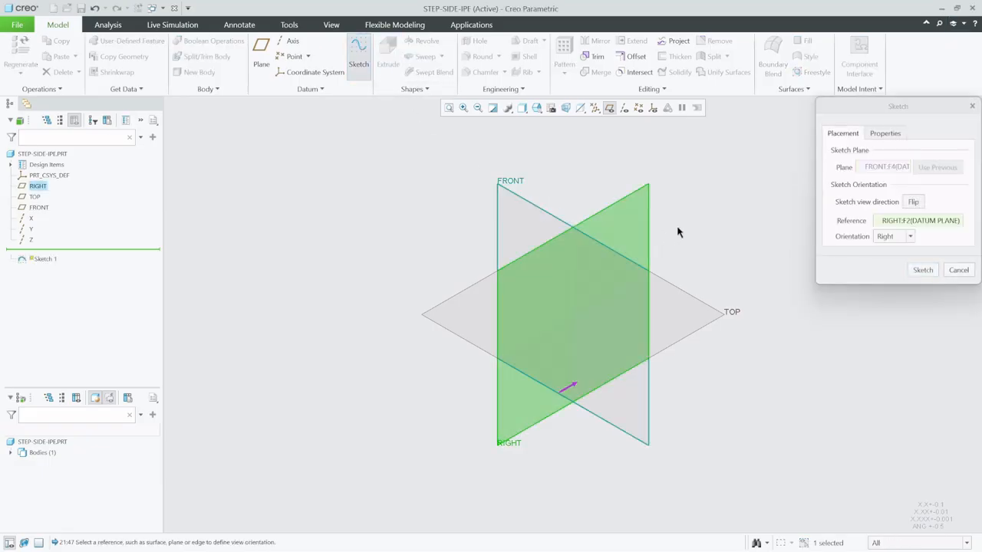
pyautogui.click(925, 271)
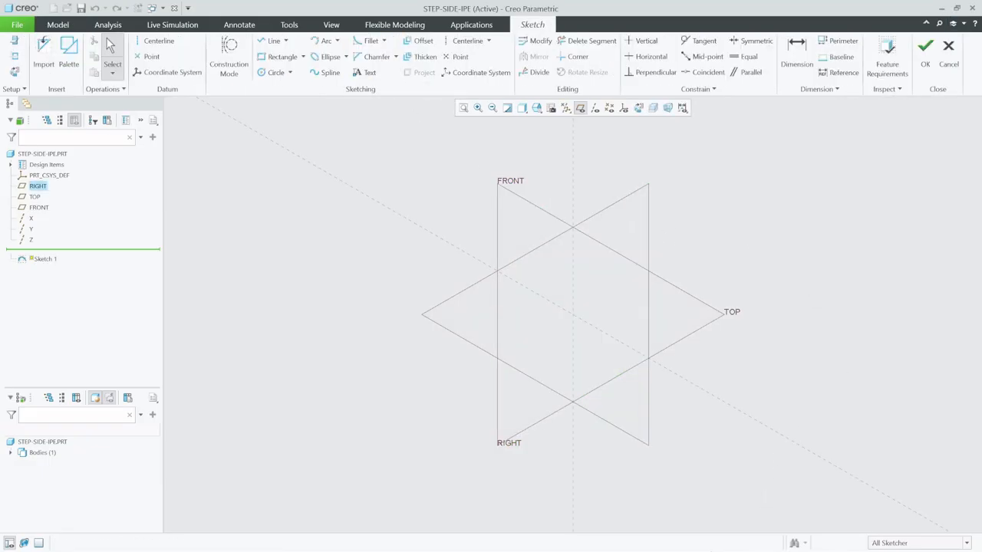
# - Orient the view to the sketch plane and add horizontal and vertical datum centerlines through the origin
pyautogui.click(638, 108)
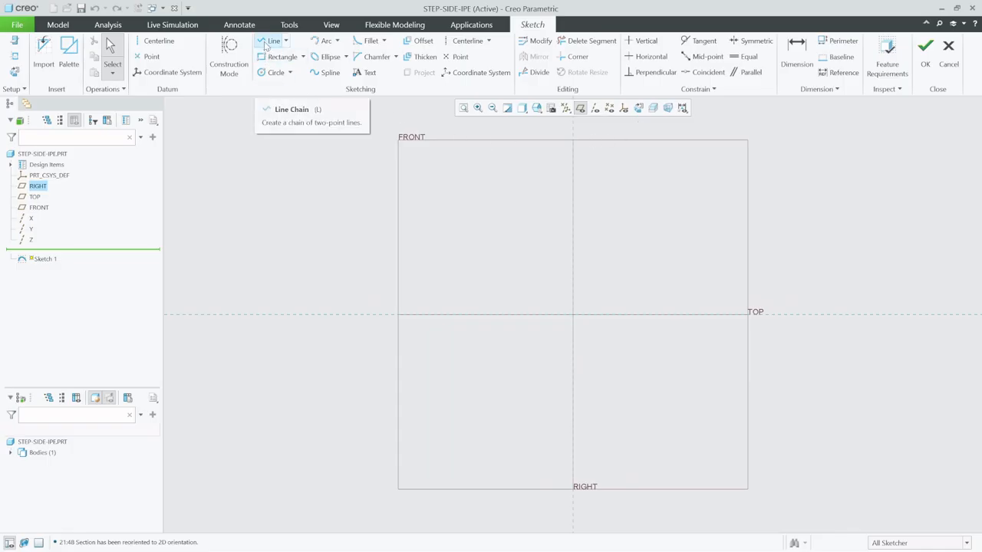
pyautogui.click(161, 41)
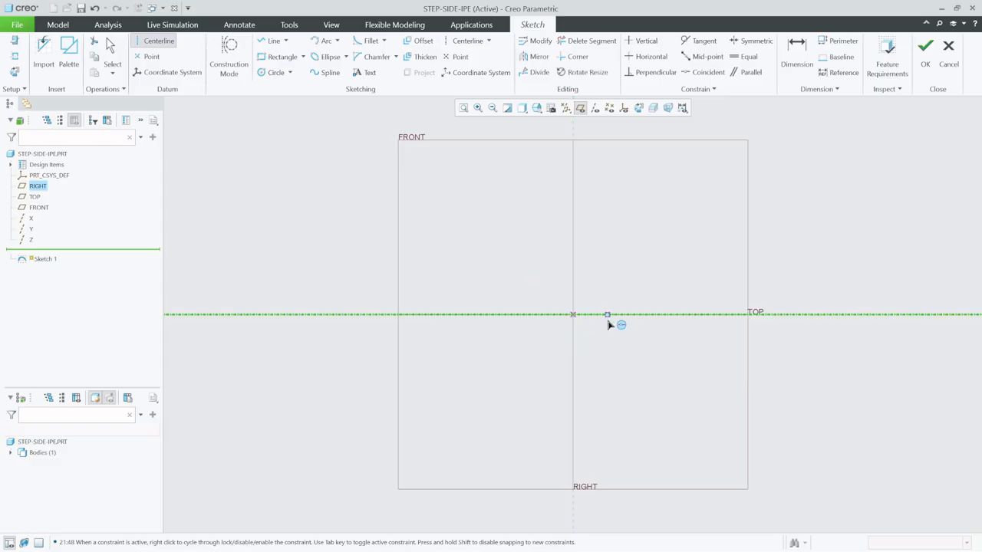
pyautogui.click(576, 315)
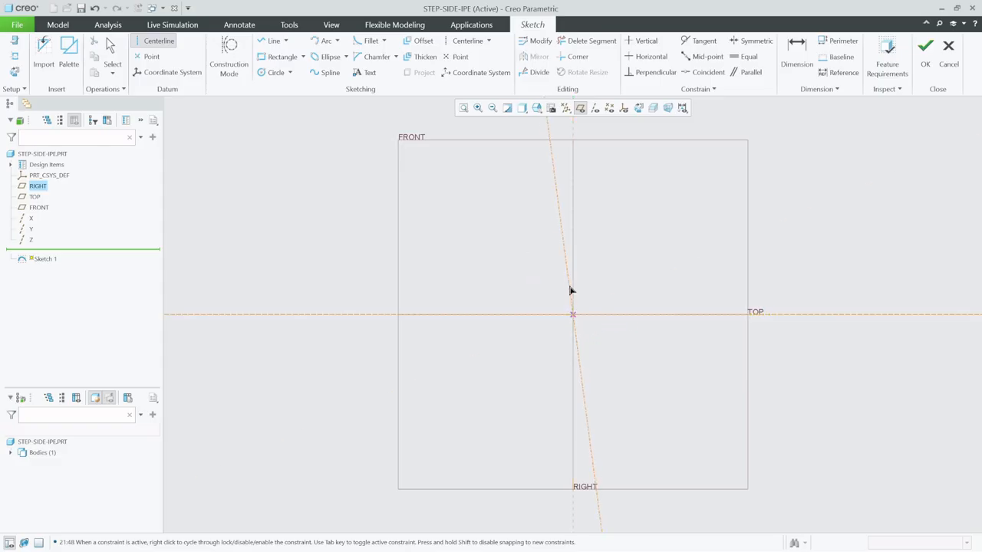
pyautogui.click(574, 250)
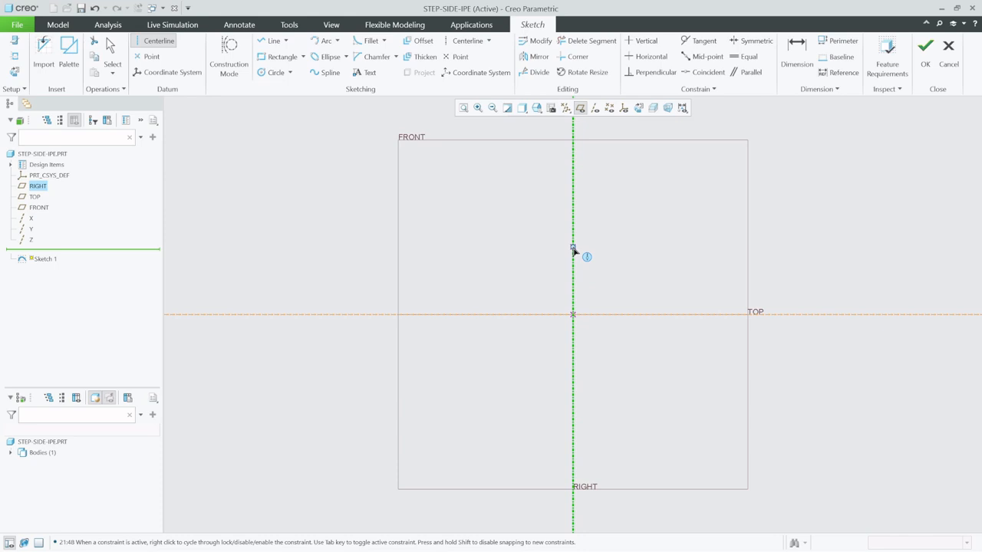
# - Sketch a horizontal line about 602 long on the horizontal centerline, extending to both sides of the origin
pyautogui.click(274, 44)
pyautogui.click(371, 315)
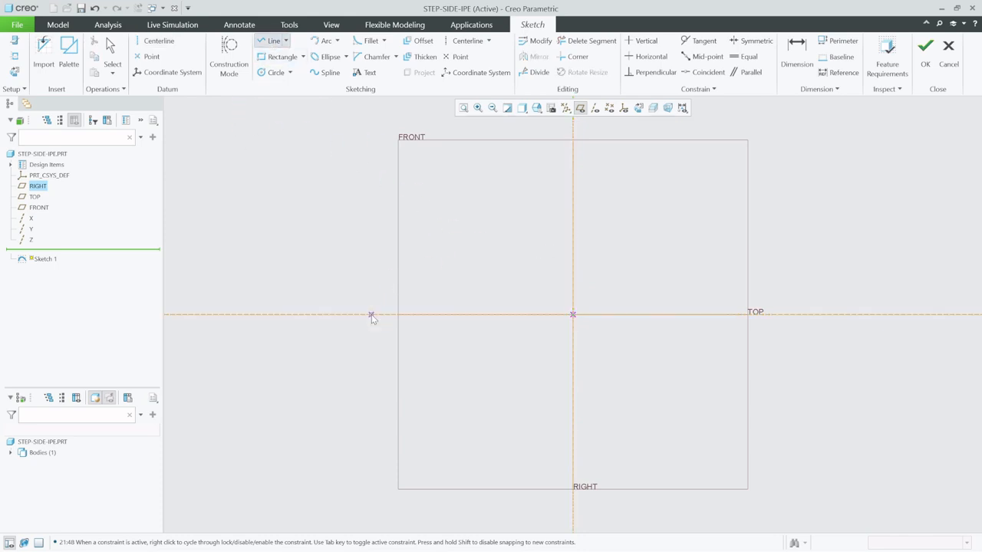
pyautogui.click(785, 315)
pyautogui.middleClick(760, 232)
pyautogui.click(109, 46)
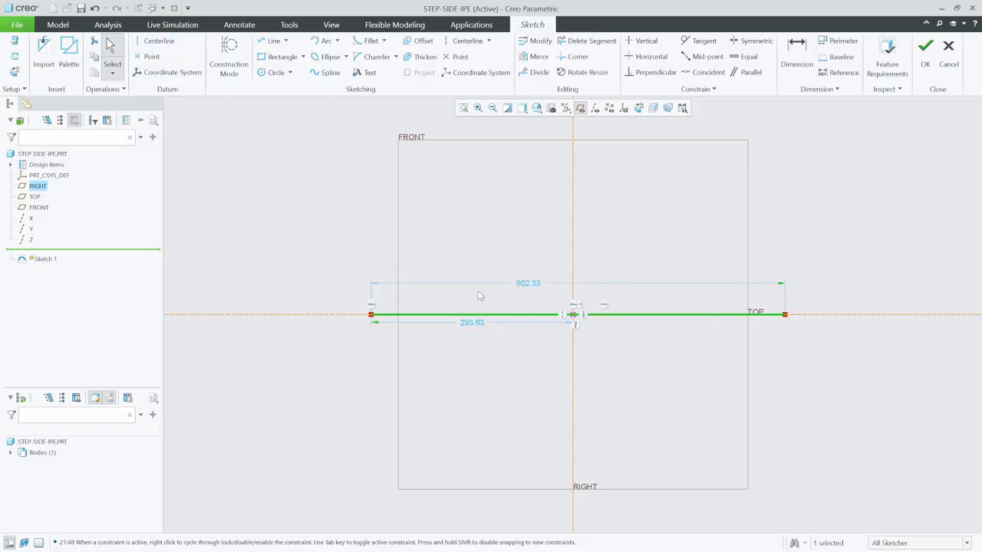
# - Set the line's length to 2600 and the distance from its left end to the vertical centerline to 1300
pyautogui.doubleClick(528, 285)
pyautogui.write('2')
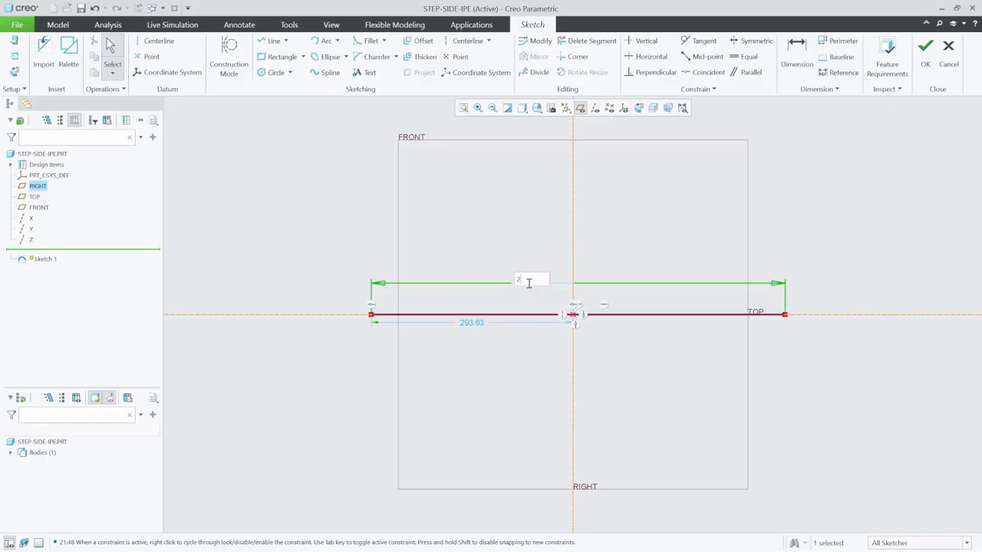
pyautogui.write('800')
pyautogui.press('Return')
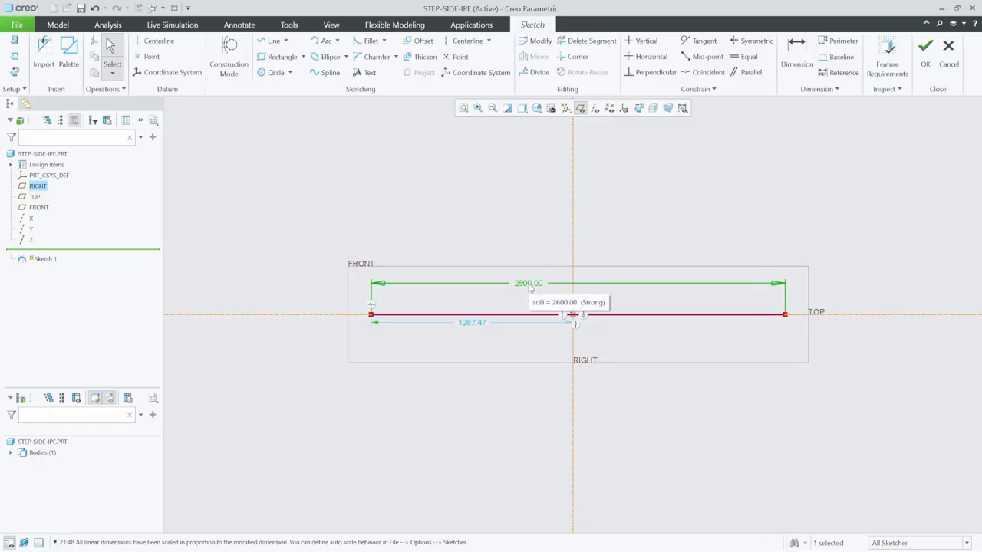
pyautogui.doubleClick(474, 324)
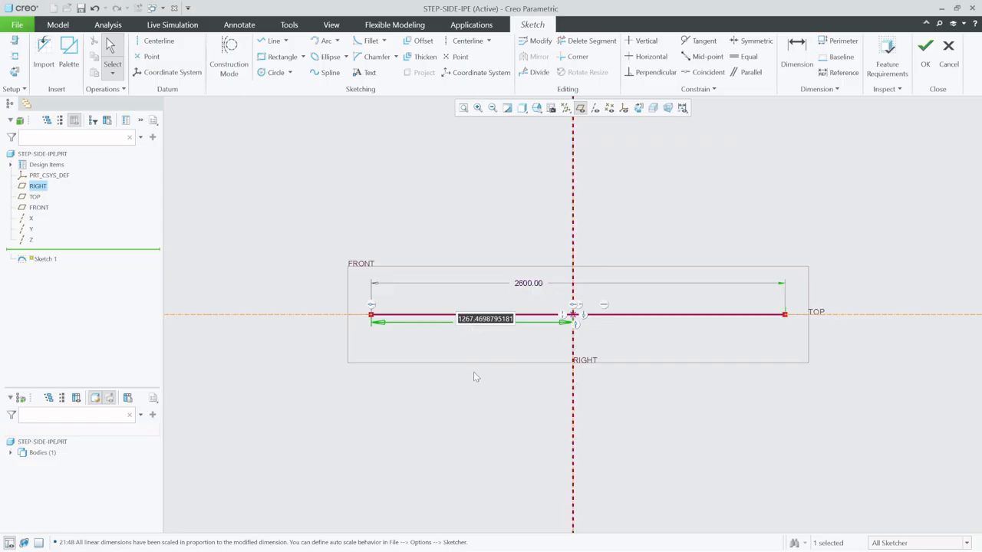
pyautogui.write('130')
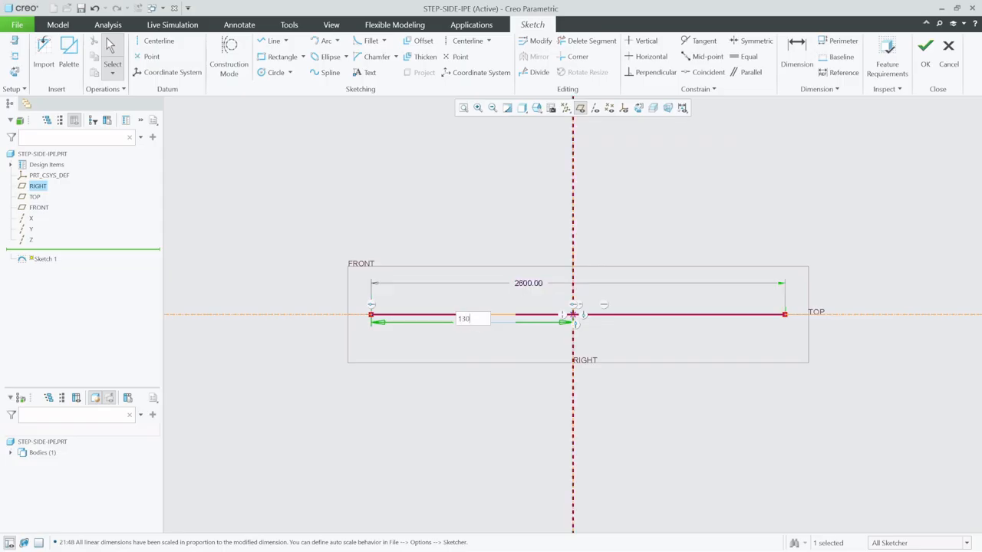
pyautogui.write('0')
pyautogui.press('Return')
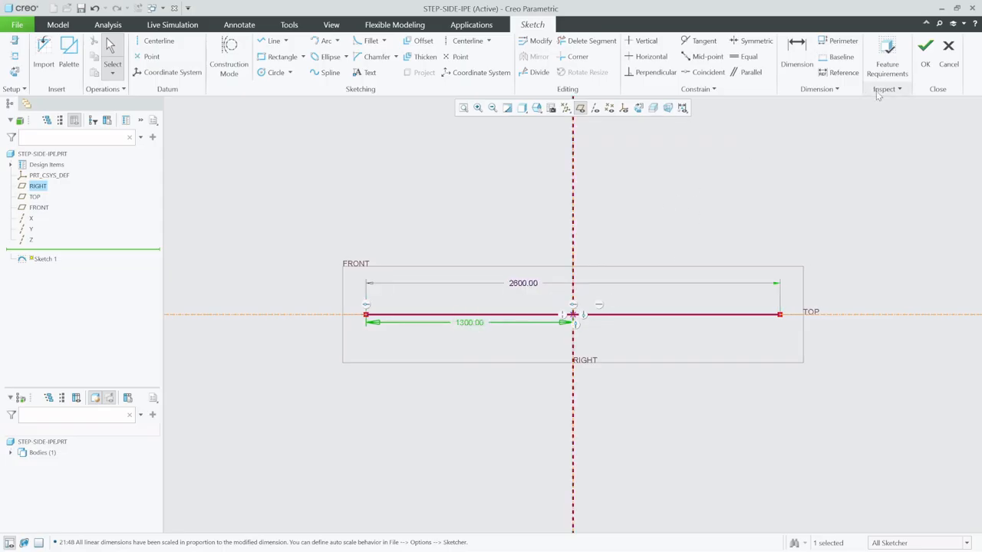
# - Finish the line sketch, start a solid Sweep with it as trajectory and begin sketching the section
pyautogui.click(924, 54)
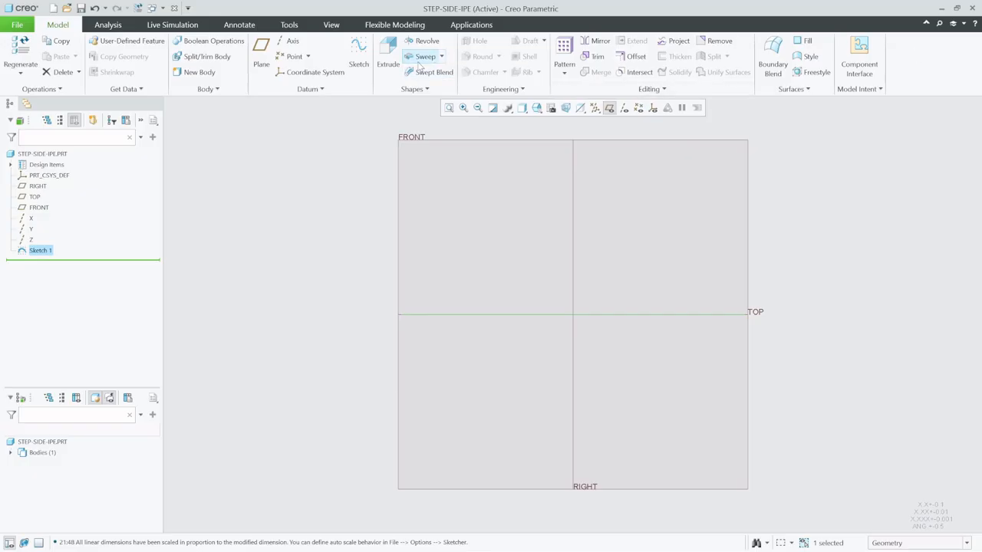
pyautogui.click(422, 57)
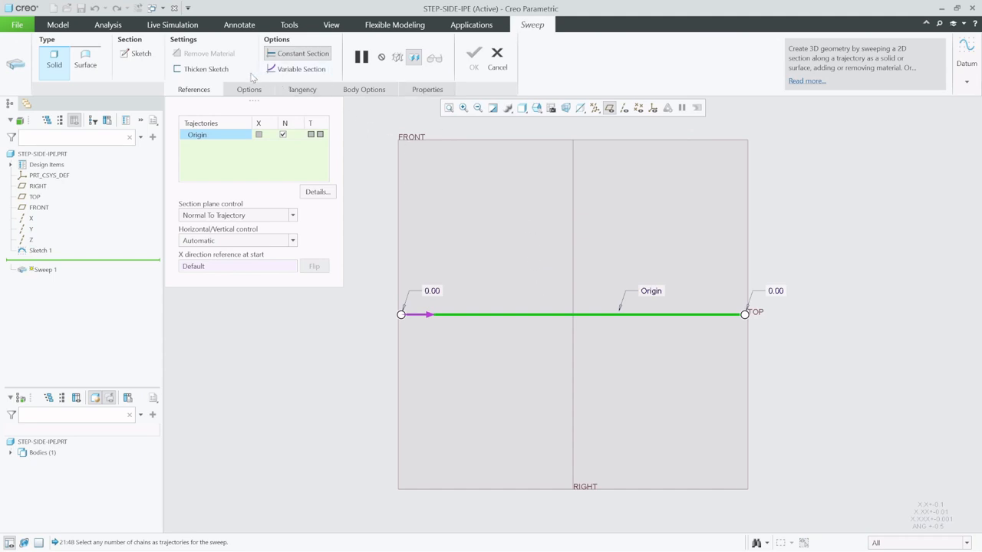
pyautogui.click(142, 53)
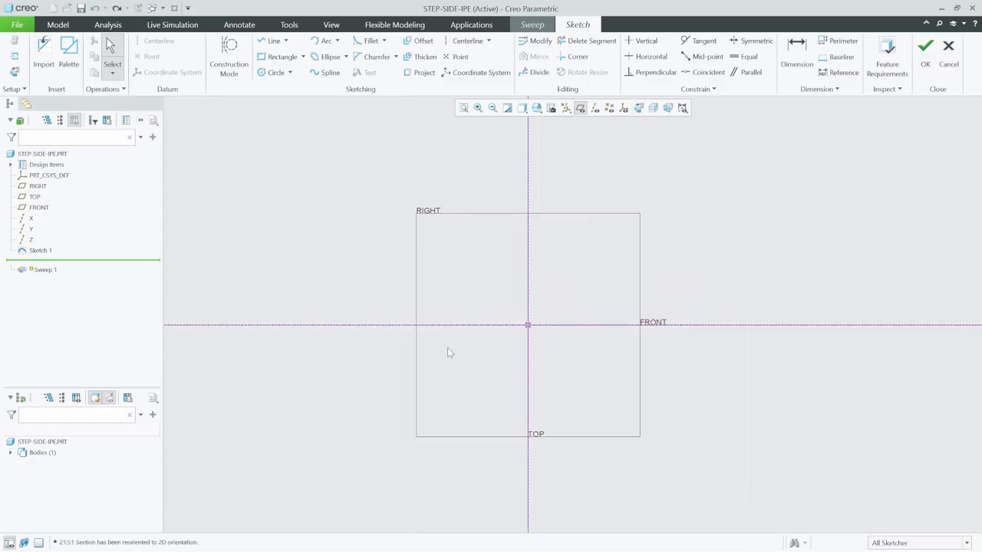
# - Insert the I-profile from the Sketcher Palette and move its centre onto the section's origin
pyautogui.click(63, 48)
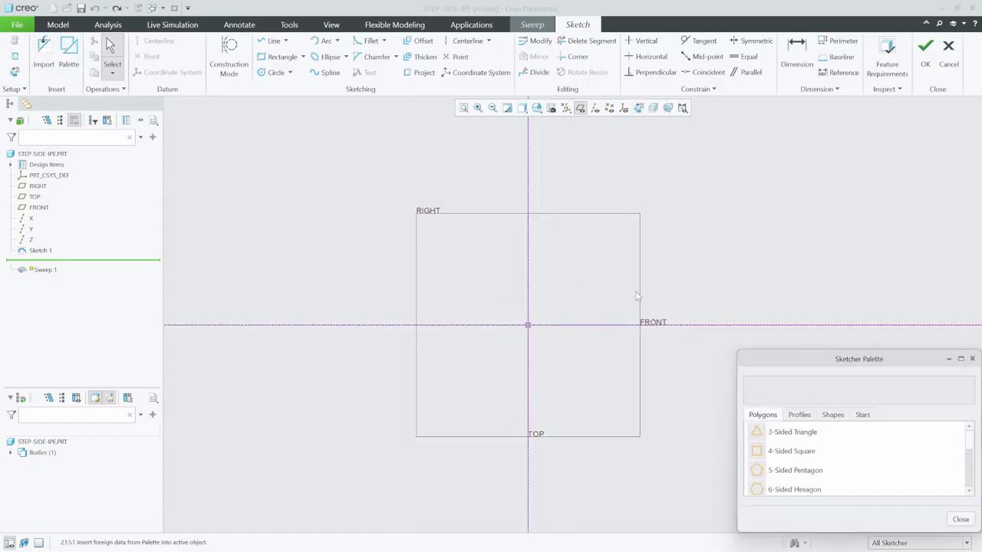
pyautogui.click(803, 415)
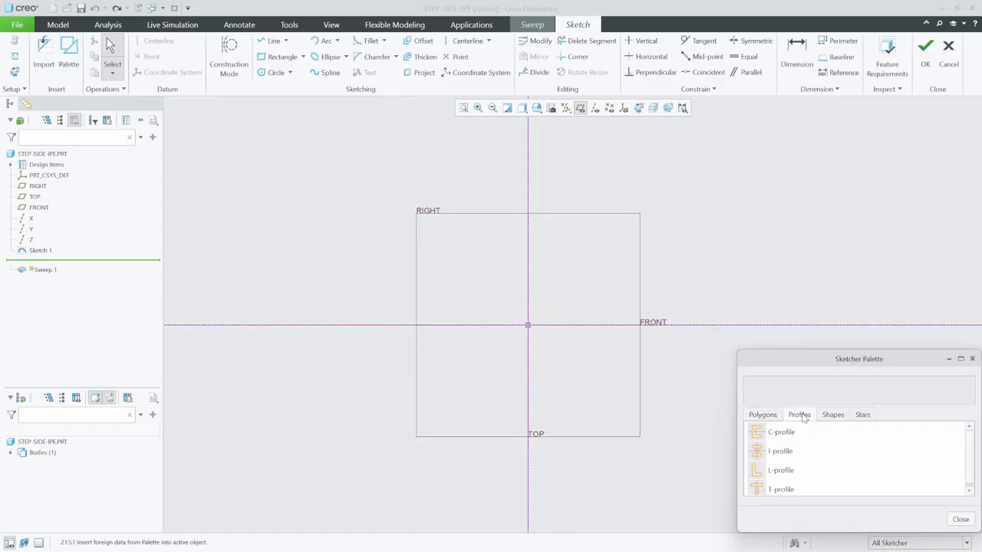
pyautogui.click(776, 452)
pyautogui.doubleClick(775, 455)
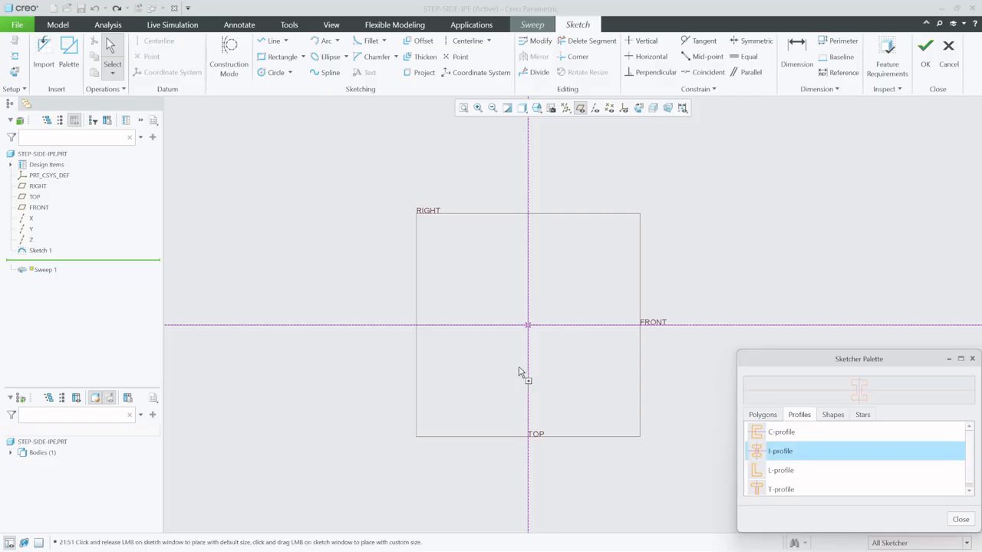
pyautogui.click(481, 364)
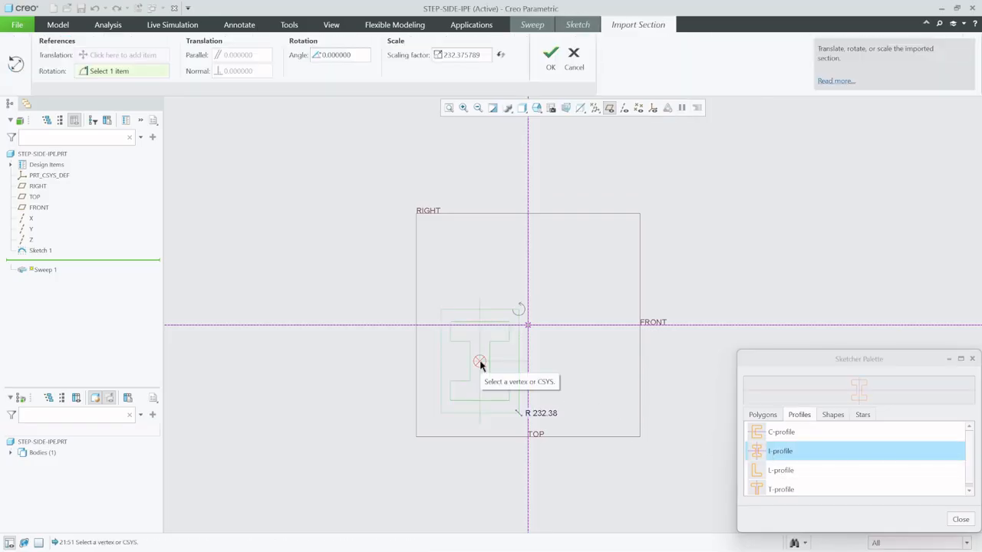
pyautogui.moveTo(480, 364); pyautogui.dragTo(527, 326)
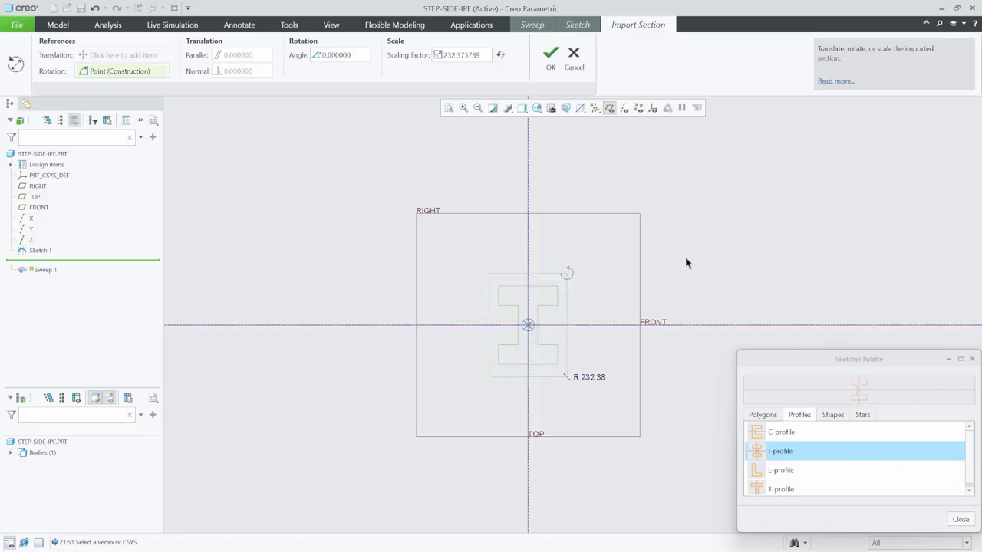
# - Set the I-profile's scaling factor to 50, accept the placement and close the palette
pyautogui.moveTo(487, 55); pyautogui.dragTo(437, 55)
pyautogui.write('50.000000')
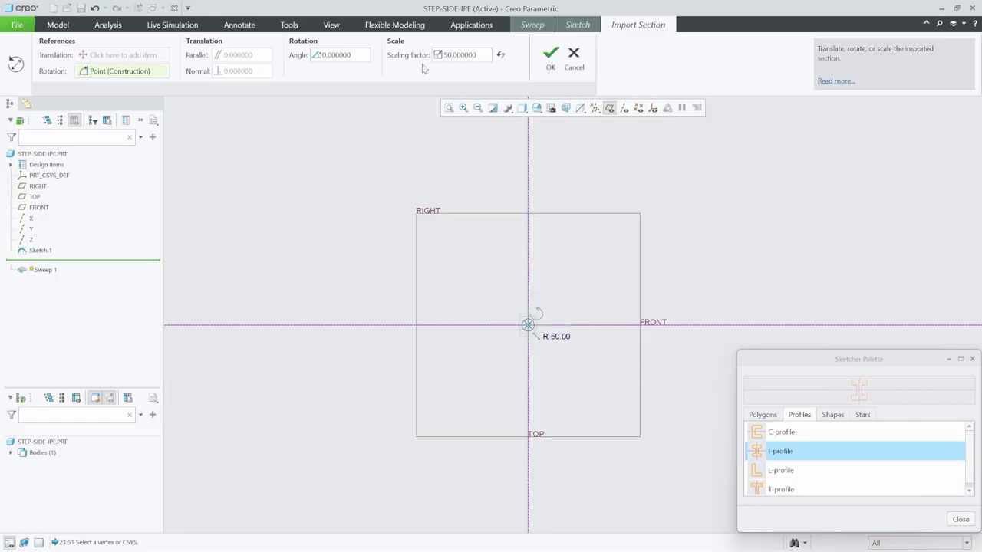
pyautogui.click(548, 61)
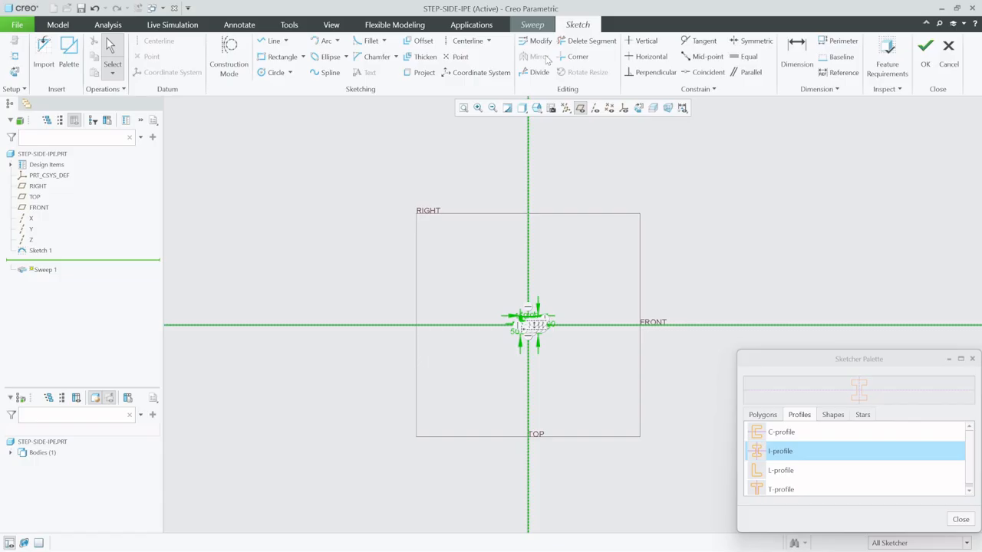
pyautogui.click(972, 359)
# - Set the I-profile's web thickness to 8
pyautogui.scroll(8, 580, 306)
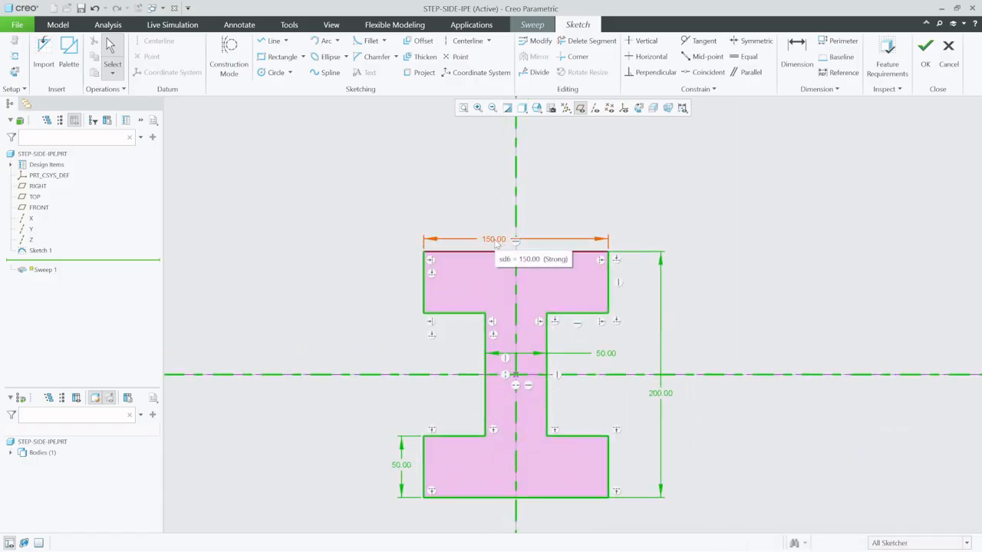
pyautogui.doubleClick(606, 353)
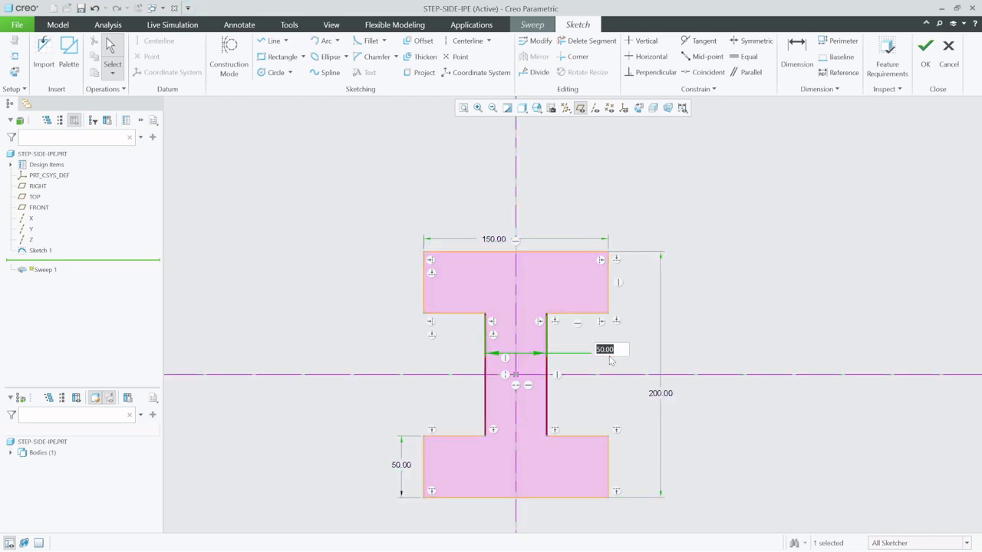
pyautogui.write('8')
pyautogui.press('Return')
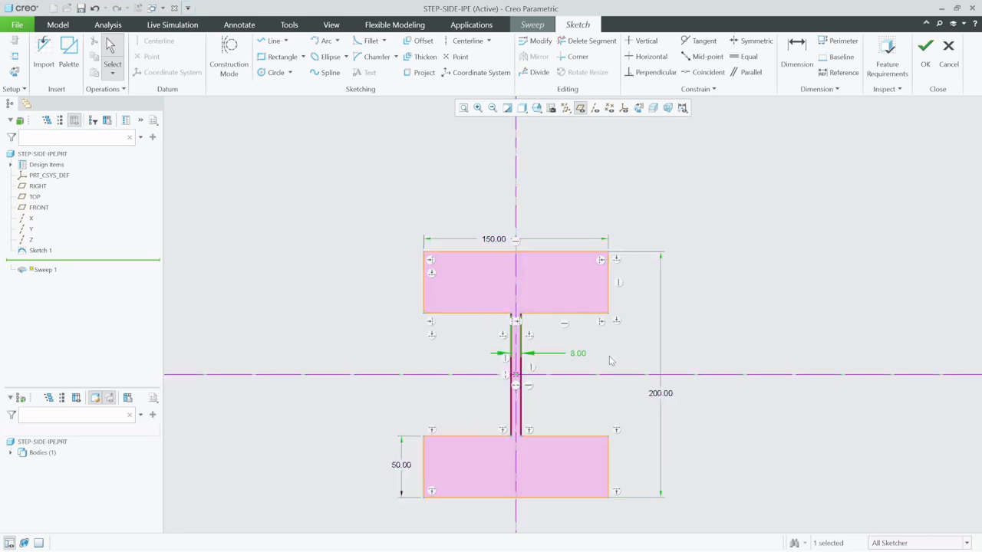
# - Try to set the I-profile's overall height to 100 before reducing its flange thickness
pyautogui.doubleClick(661, 393)
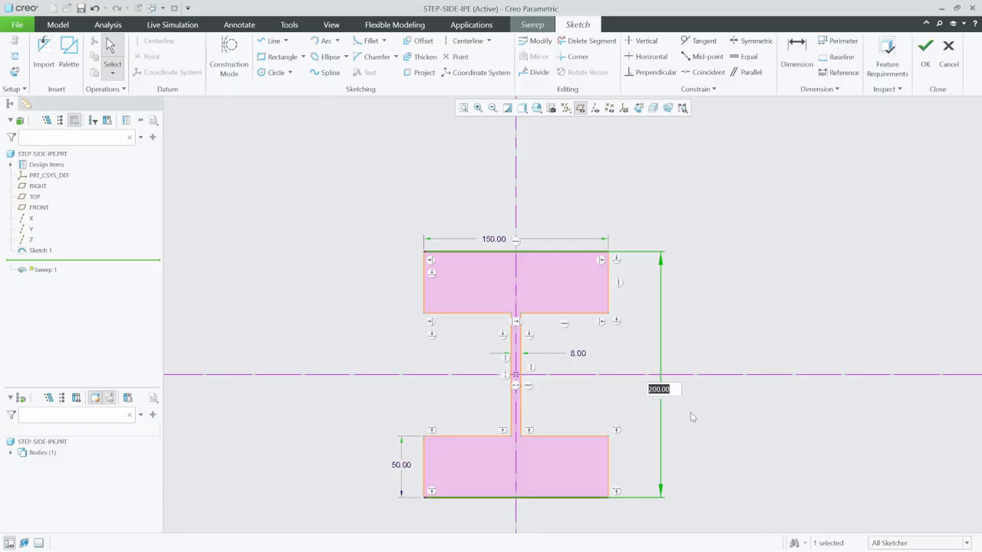
pyautogui.write('100')
pyautogui.press('Return')
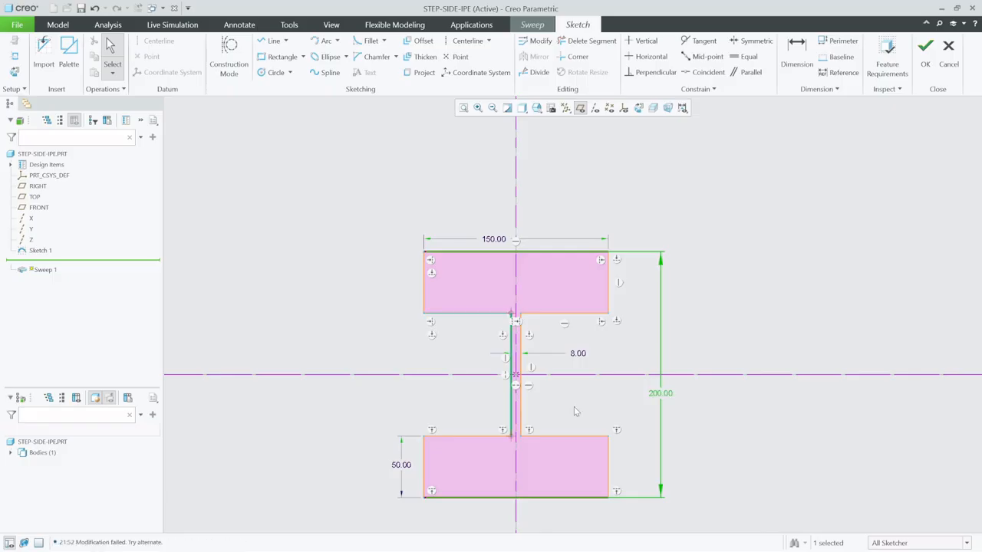
# - Set the I-profile's flange thickness to 10 and its overall height to 100
pyautogui.doubleClick(400, 467)
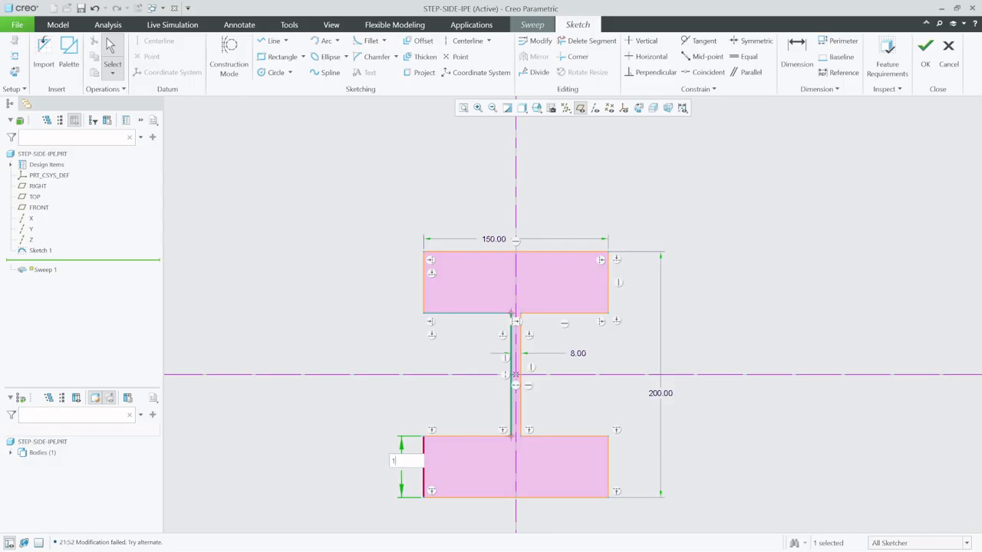
pyautogui.press('Return')
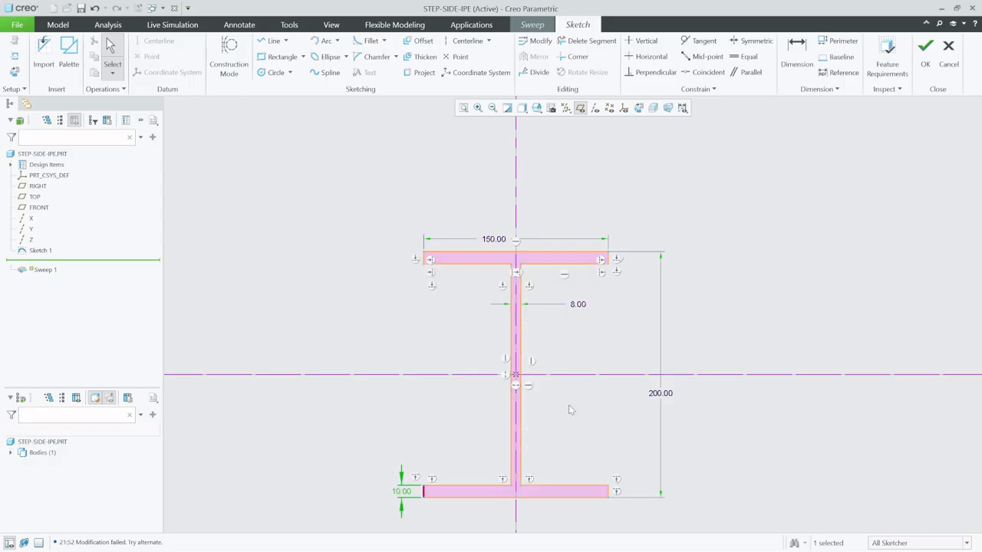
pyautogui.doubleClick(658, 394)
pyautogui.write('1')
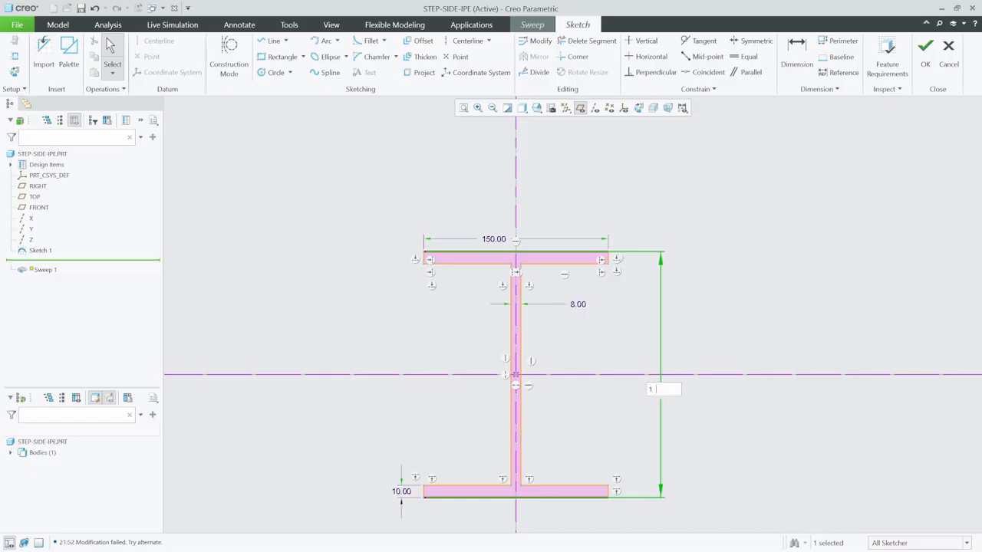
pyautogui.write('00')
pyautogui.press('Return')
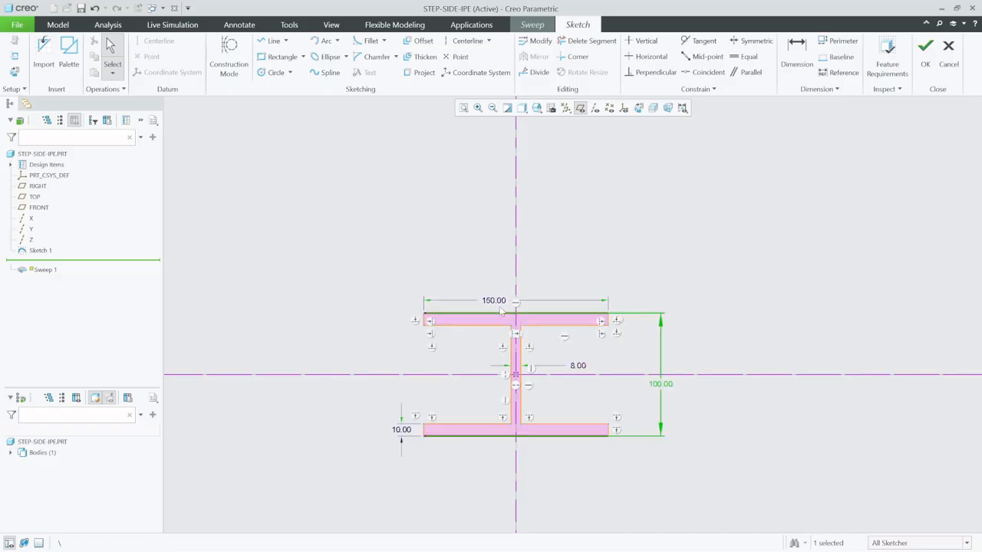
# - Set the I-profile's flange width to 50, finish the section sketch and check the sweep preview
pyautogui.doubleClick(500, 304)
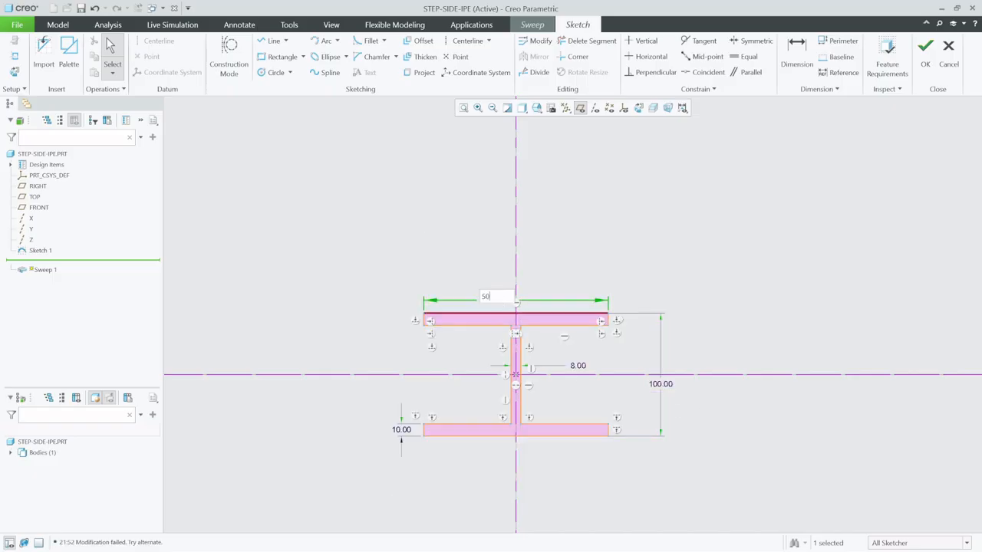
pyautogui.write('50')
pyautogui.press('Return')
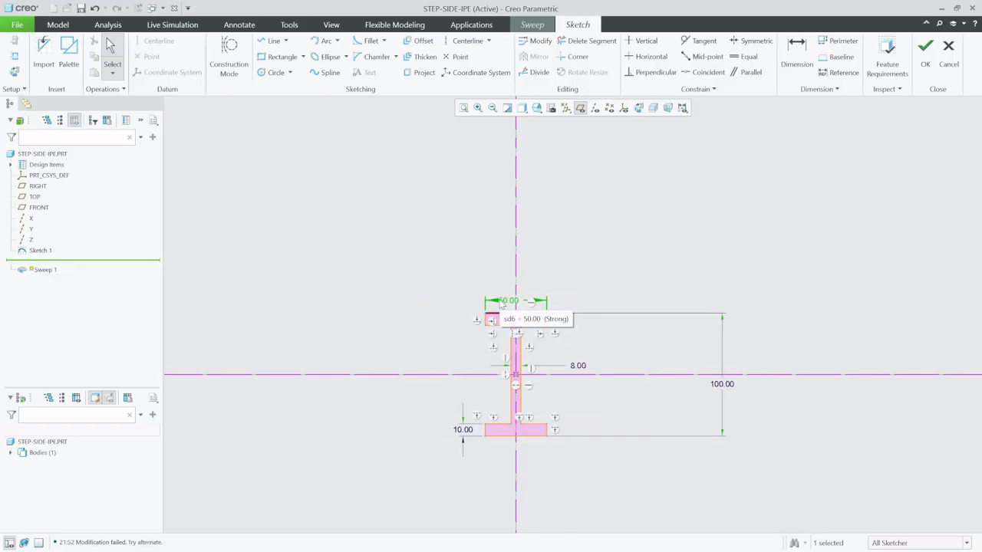
pyautogui.click(926, 52)
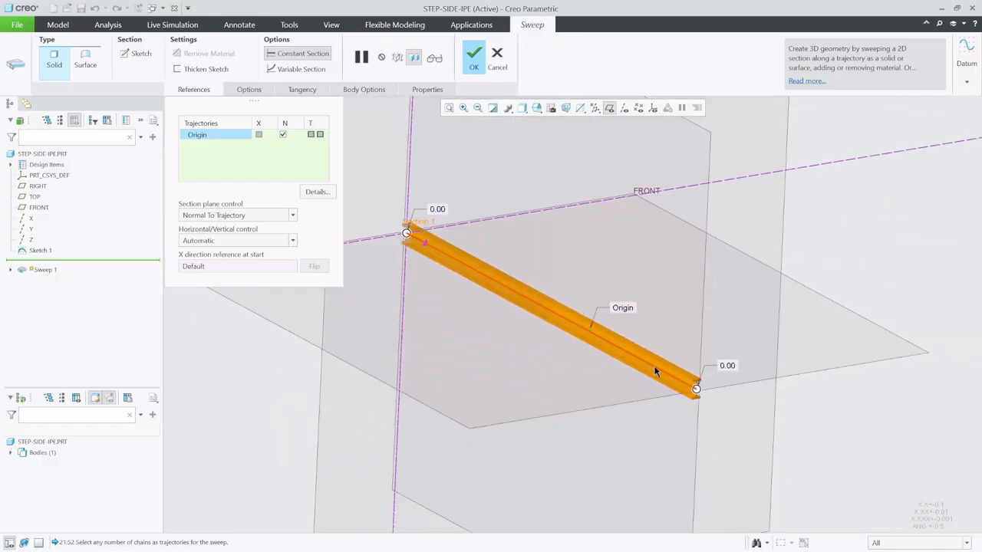
pyautogui.scroll(-1, 601, 340)
pyautogui.moveTo(449, 224)
pyautogui.mouseDown(button='middle')
pyautogui.moveTo(465, 222)
pyautogui.moveTo(466, 231)
pyautogui.mouseUp(button='middle')
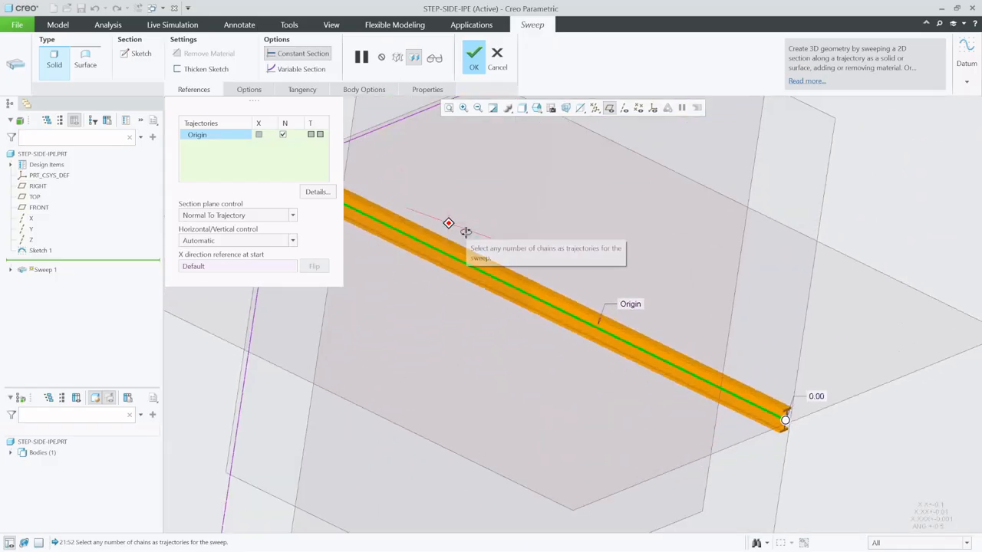
pyautogui.scroll(2, 603, 274)
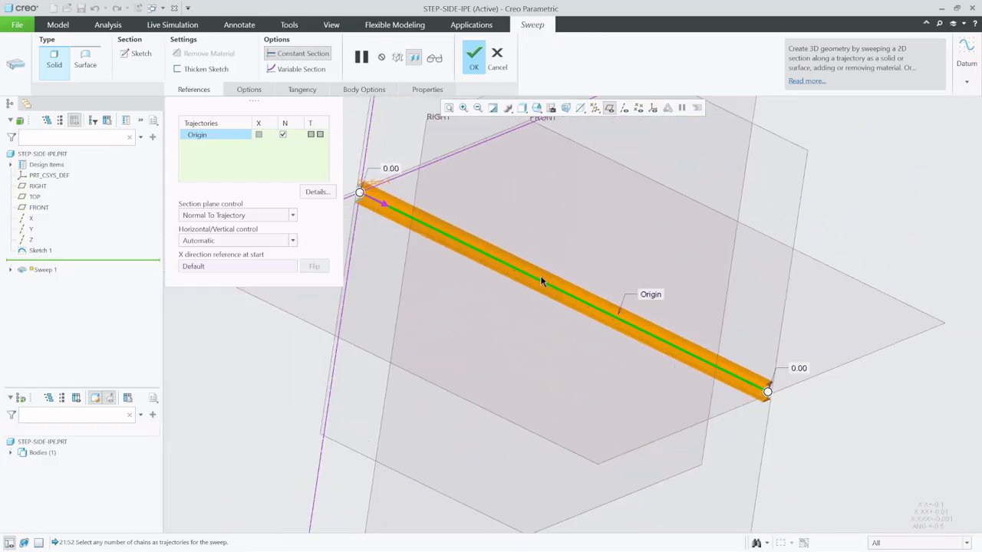
# - Complete the I-profile sweep along the line, hide the datum planes and inspect the resulting beam
pyautogui.click(476, 54)
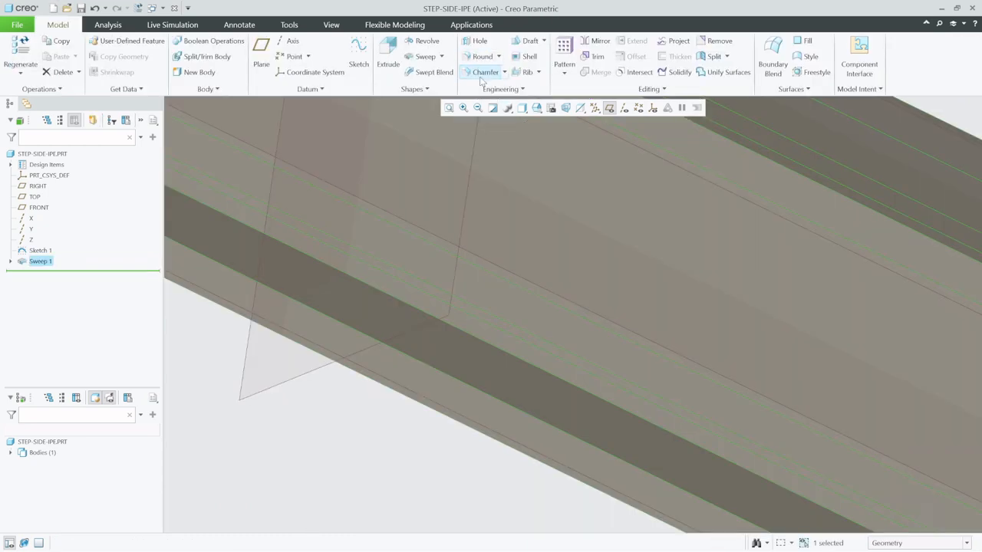
pyautogui.scroll(3, 447, 318)
pyautogui.scroll(3, 465, 315)
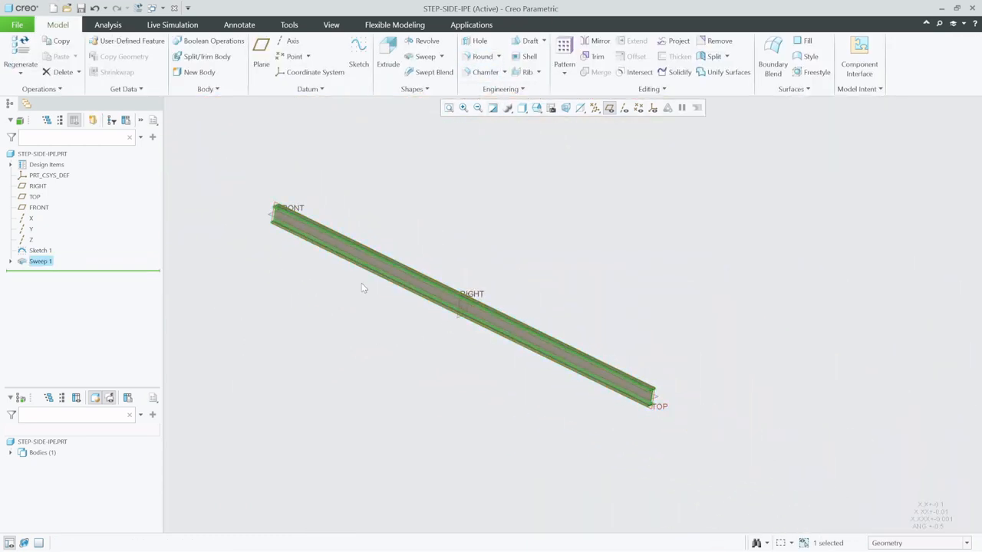
pyautogui.scroll(-1, 361, 283)
pyautogui.click(608, 107)
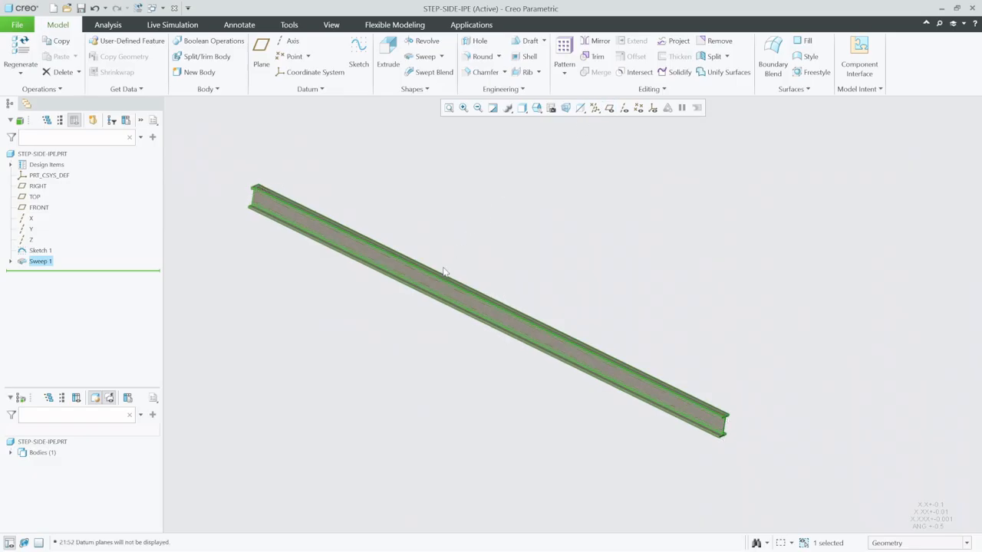
pyautogui.click(487, 266)
pyautogui.moveTo(486, 265); pyautogui.dragTo(562, 286, button='middle')
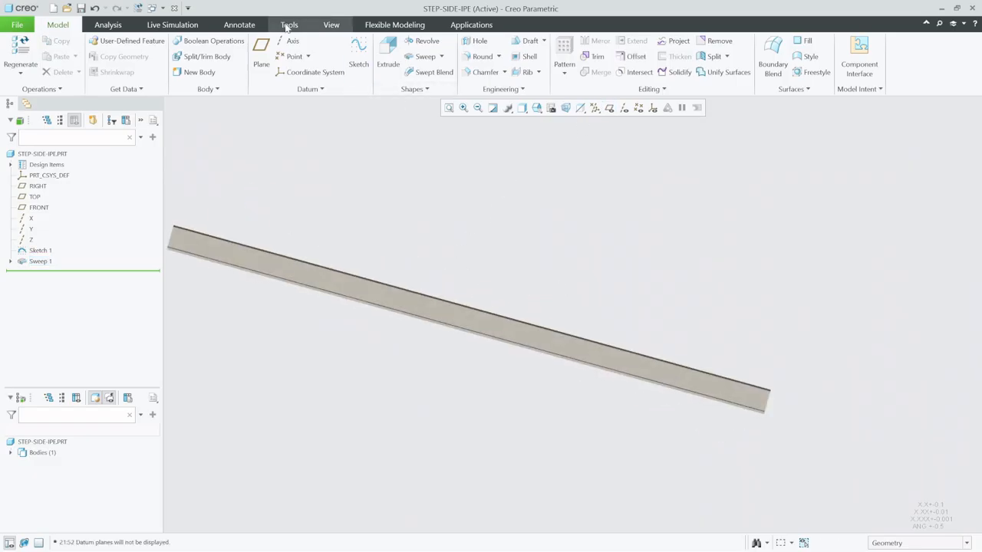
# - Switch to the ASM0001.ASM assembly and open the sketch of the inclined stair line for editing
pyautogui.click(153, 8)
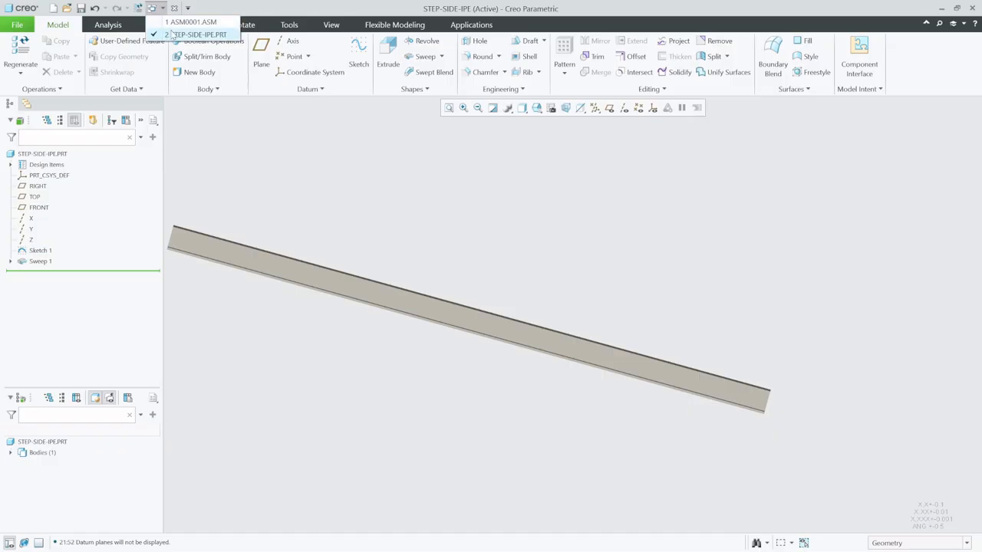
pyautogui.click(190, 21)
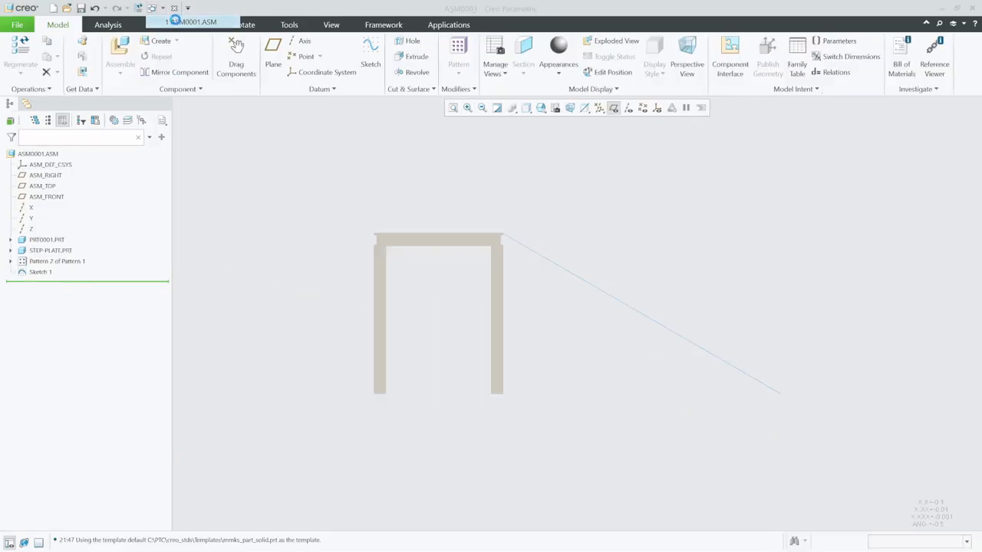
pyautogui.click(546, 263)
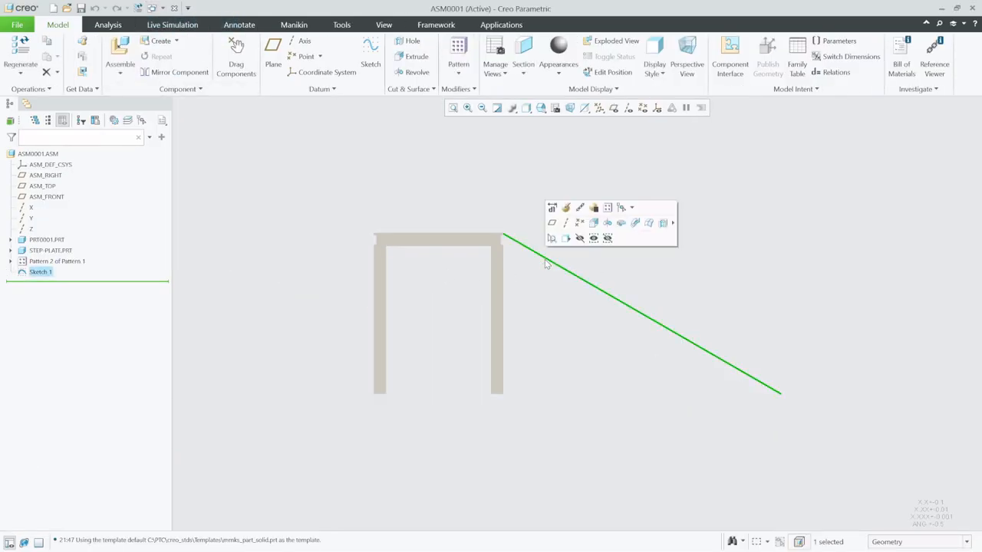
pyautogui.click(565, 211)
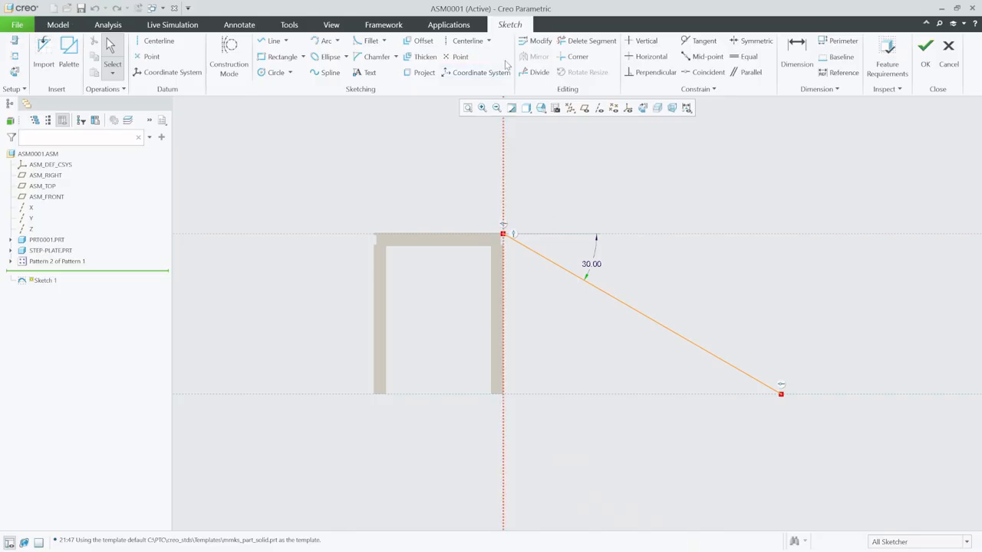
# - Draw a second line parallel below the inclined stair line, from the platform's vertical reference to the ground reference, at a distance of 100
pyautogui.click(272, 41)
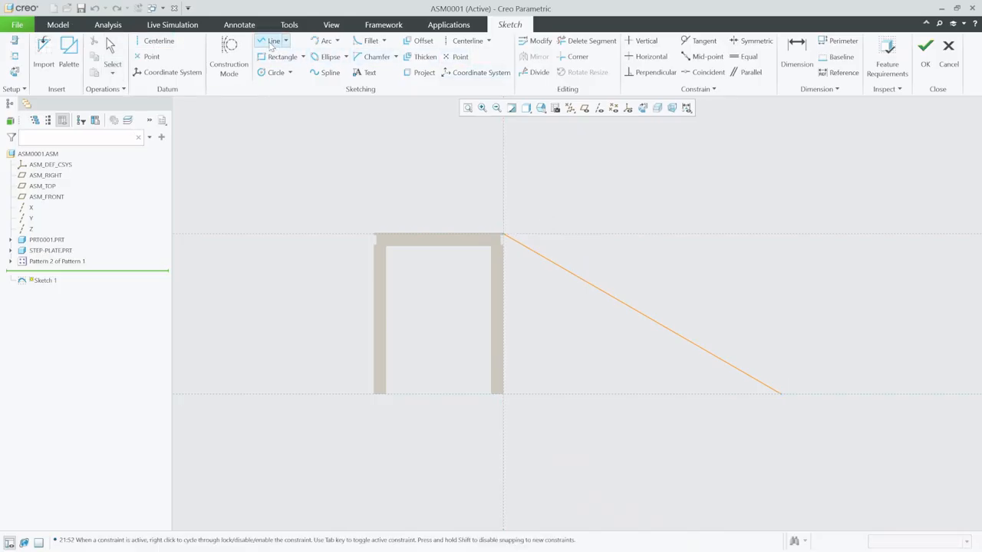
pyautogui.click(504, 270)
pyautogui.click(721, 393)
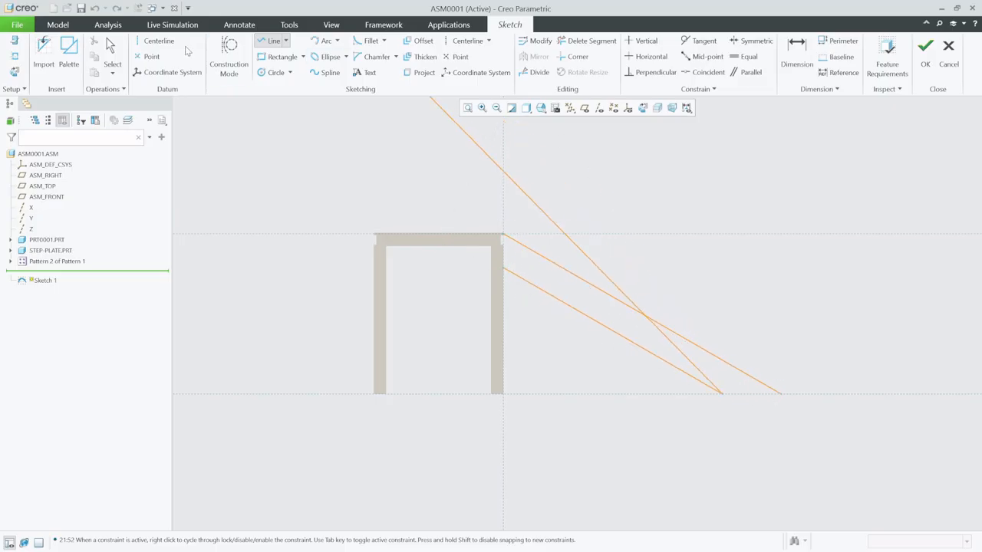
pyautogui.click(112, 52)
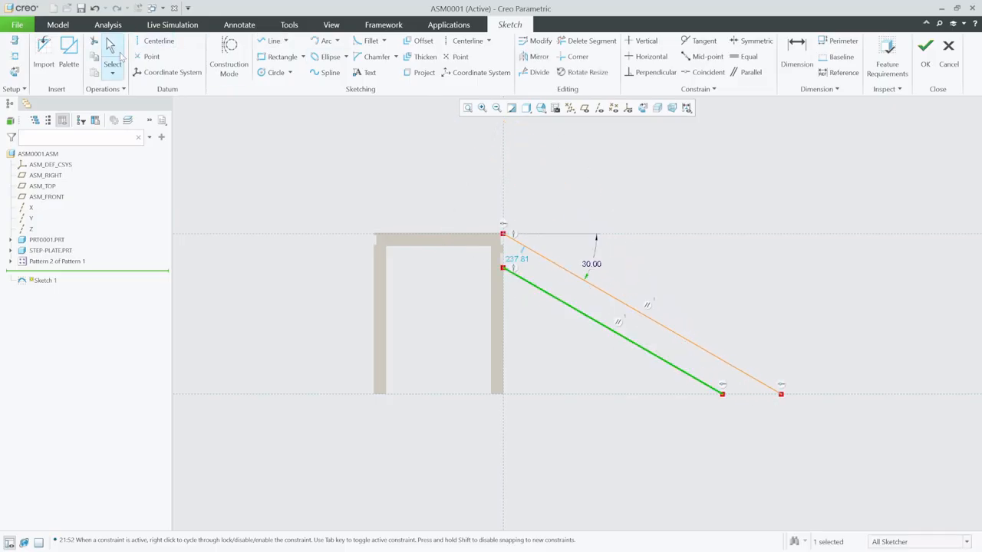
pyautogui.doubleClick(524, 265)
pyautogui.write('1')
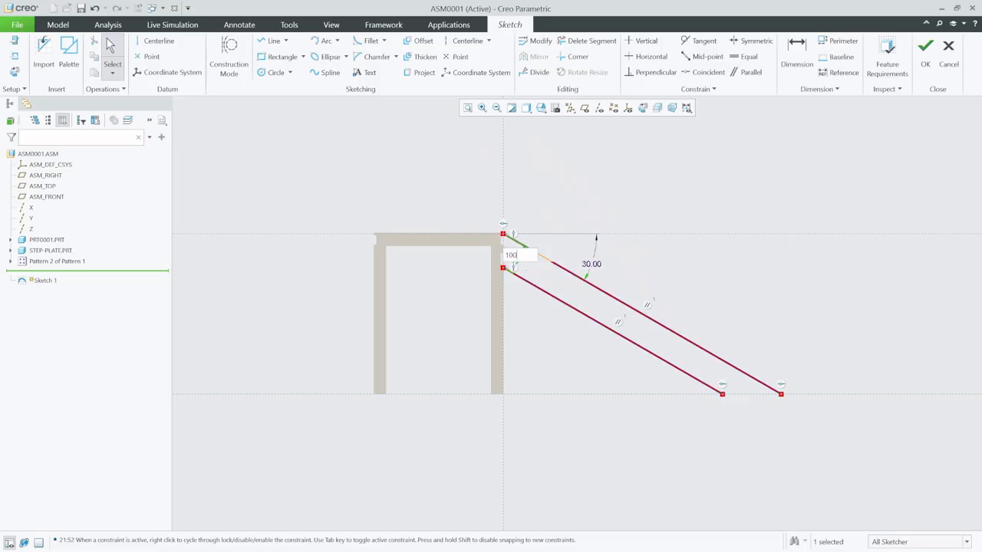
pyautogui.write('00')
pyautogui.press('Return')
# - Close the stair outline with a vertical line at the platform end and a horizontal line along the ground
pyautogui.scroll(5, 524, 266)
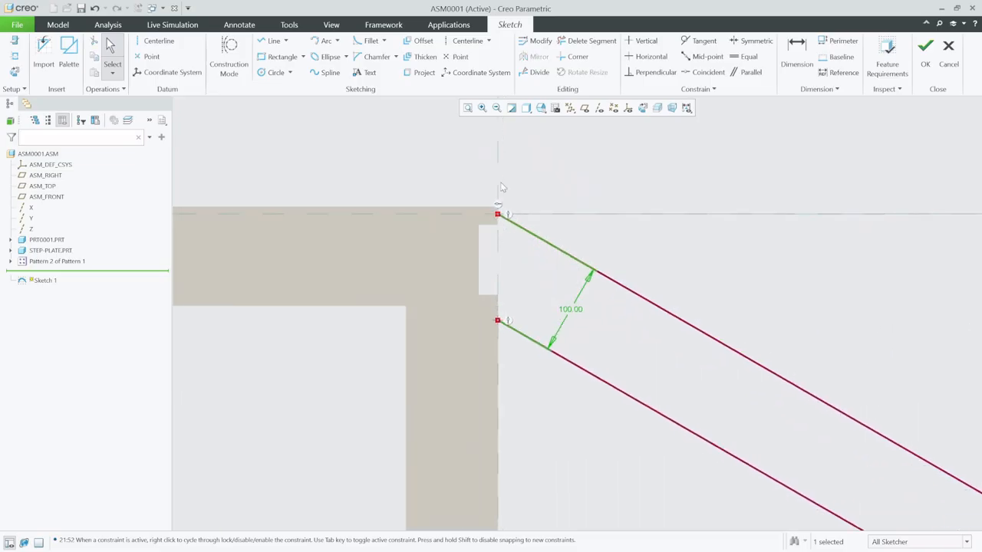
pyautogui.click(260, 43)
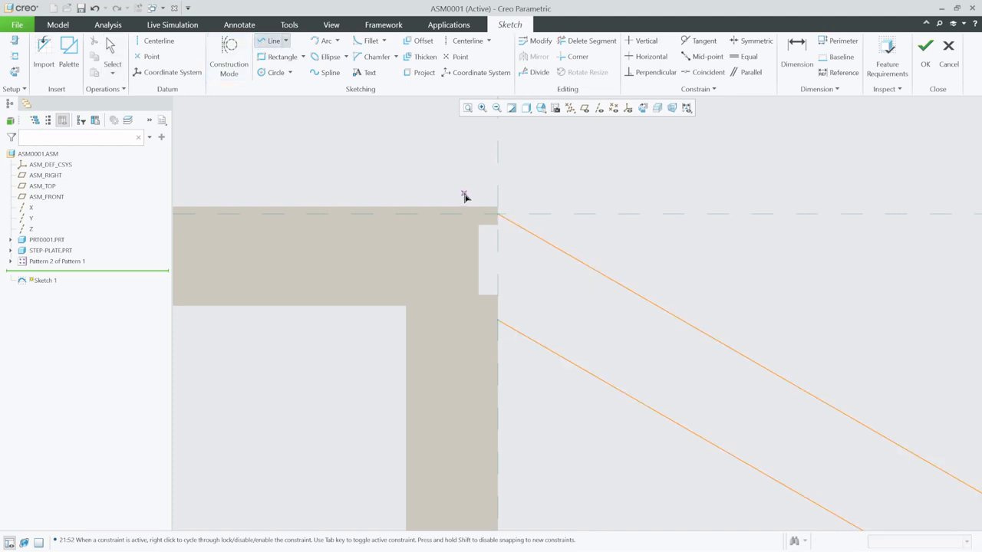
pyautogui.click(498, 215)
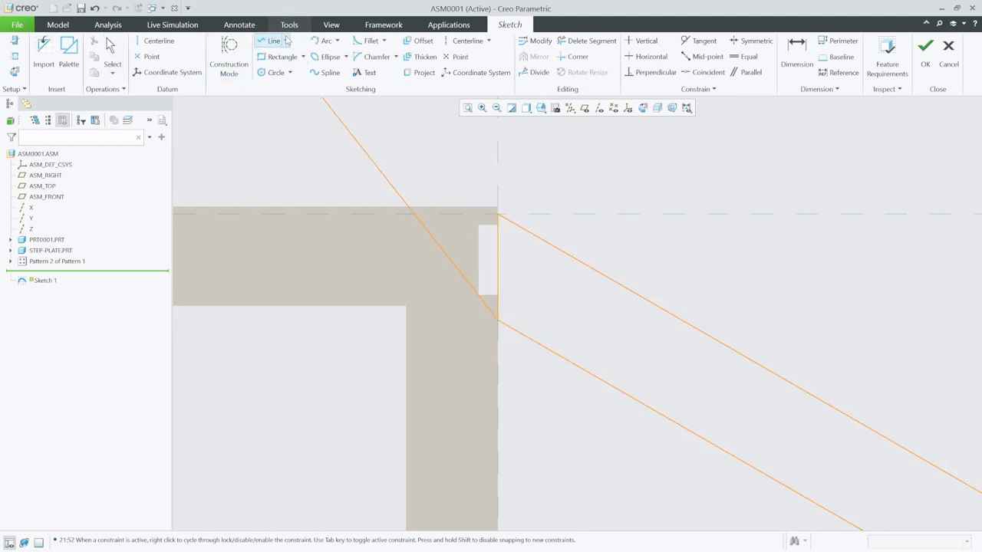
pyautogui.scroll(-5, 443, 230)
pyautogui.scroll(-3, 443, 230)
pyautogui.scroll(5, 548, 296)
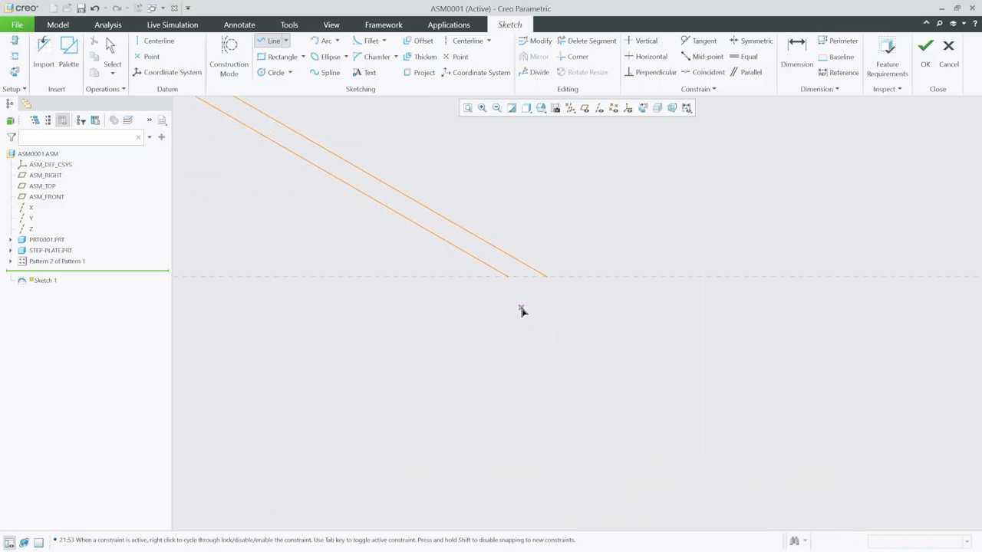
pyautogui.click(504, 284)
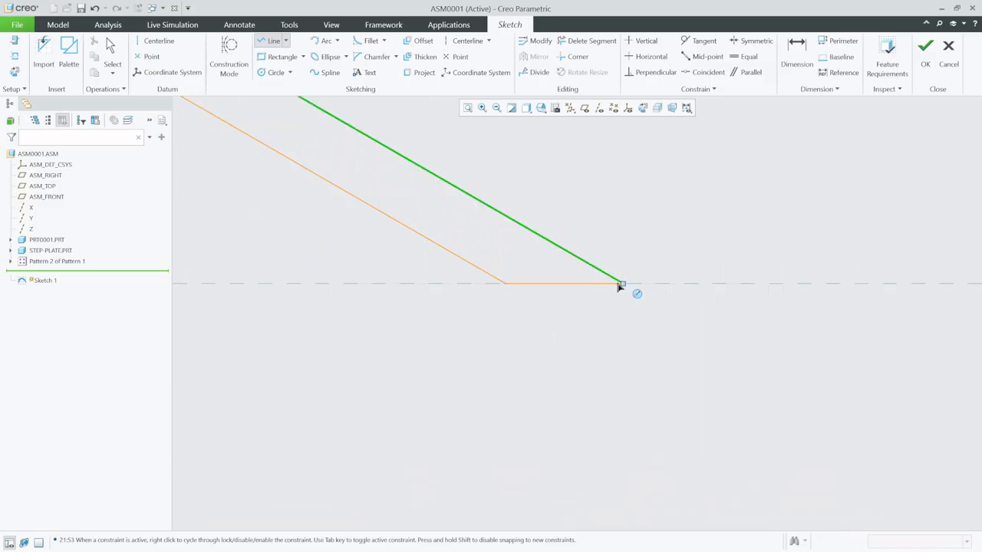
pyautogui.click(622, 284)
pyautogui.middleClick(730, 244)
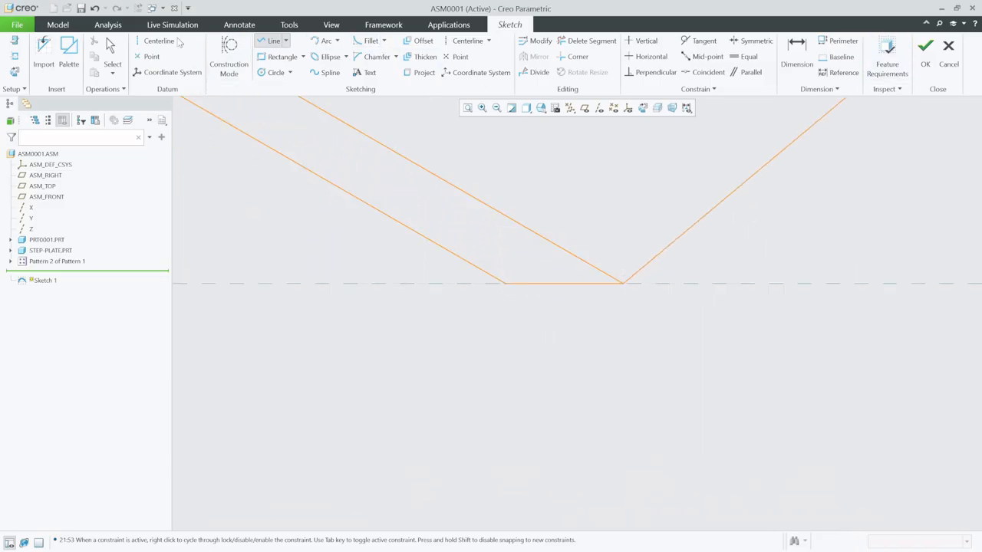
pyautogui.click(112, 55)
# - Copy the complete closed stair outline with its dimensions and constraints, and finish the assembly sketch
pyautogui.scroll(-5, 595, 385)
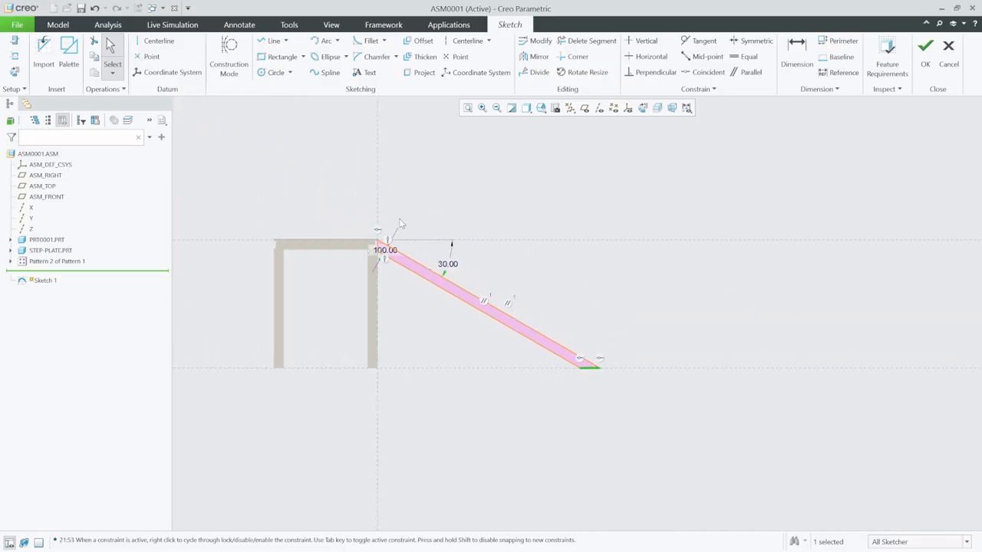
pyautogui.moveTo(345, 208)
pyautogui.mouseDown()
pyautogui.moveTo(688, 454)
pyautogui.moveTo(664, 423)
pyautogui.mouseUp()
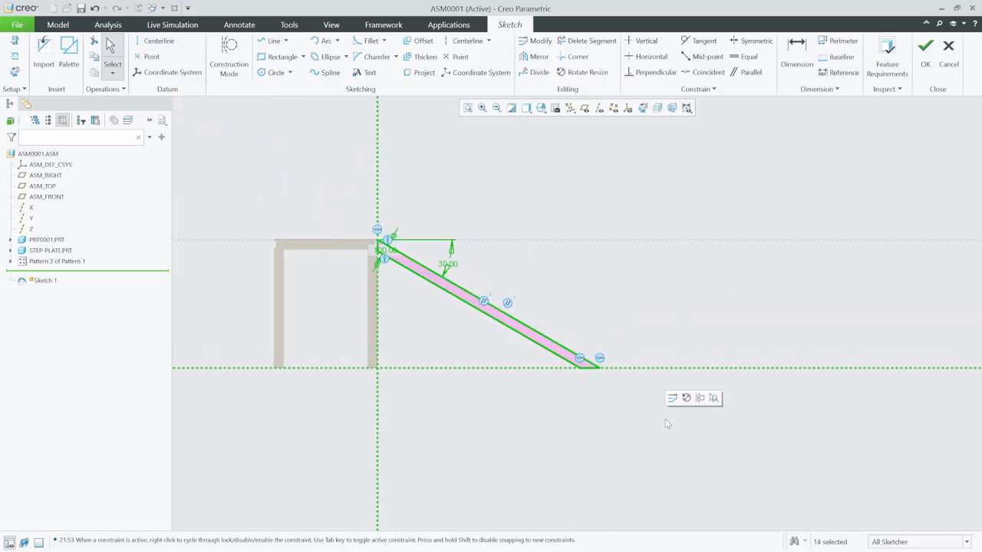
pyautogui.hotkey('ctrl', 'c')
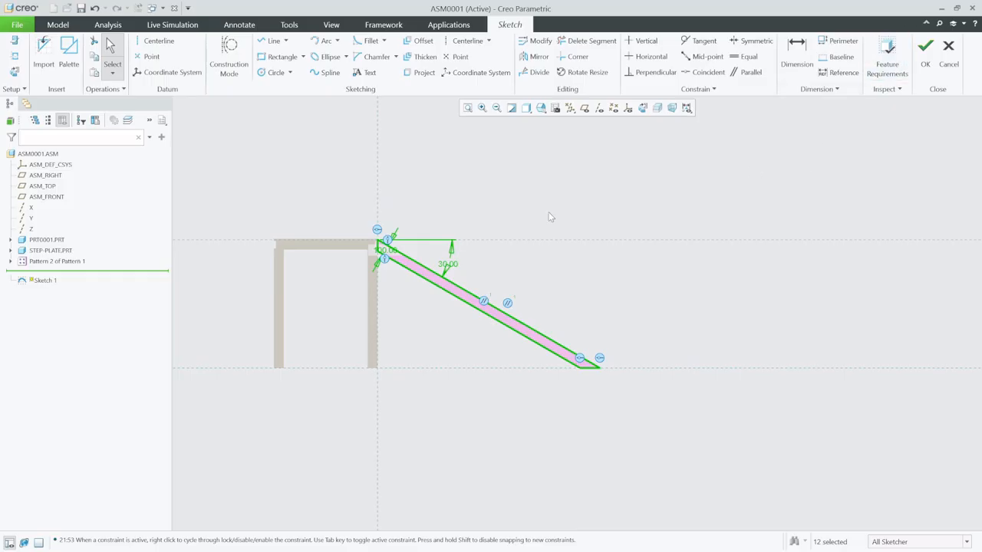
pyautogui.click(925, 48)
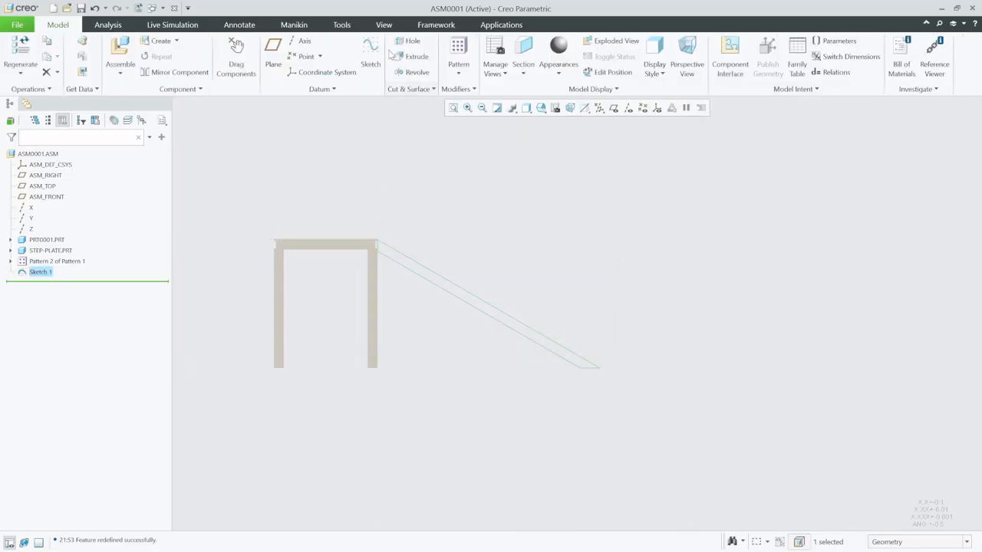
# - Switch to STEP-SIDE-IPE.PRT and start a new sketch on the flange's side face, with the RIGHT plane as orientation reference
pyautogui.click(163, 8)
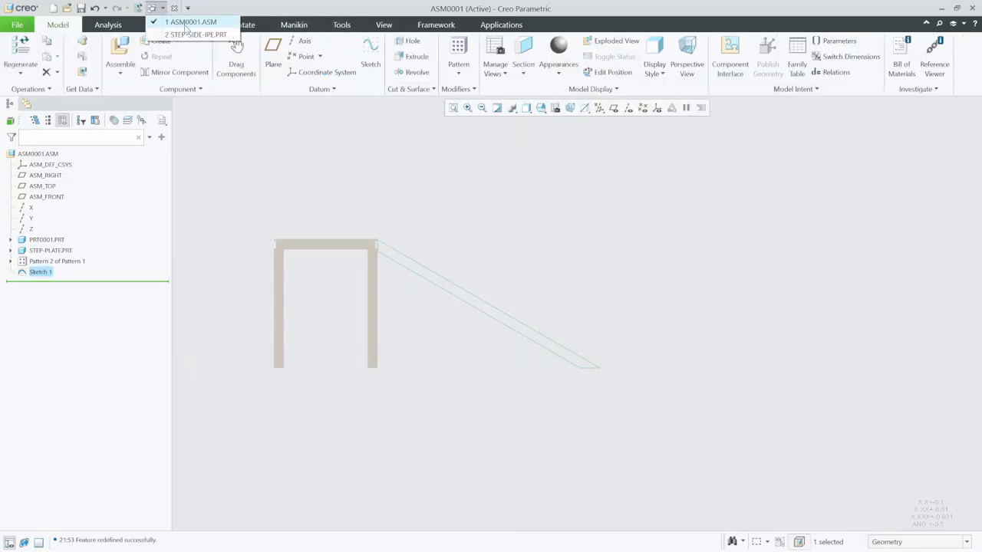
pyautogui.click(188, 33)
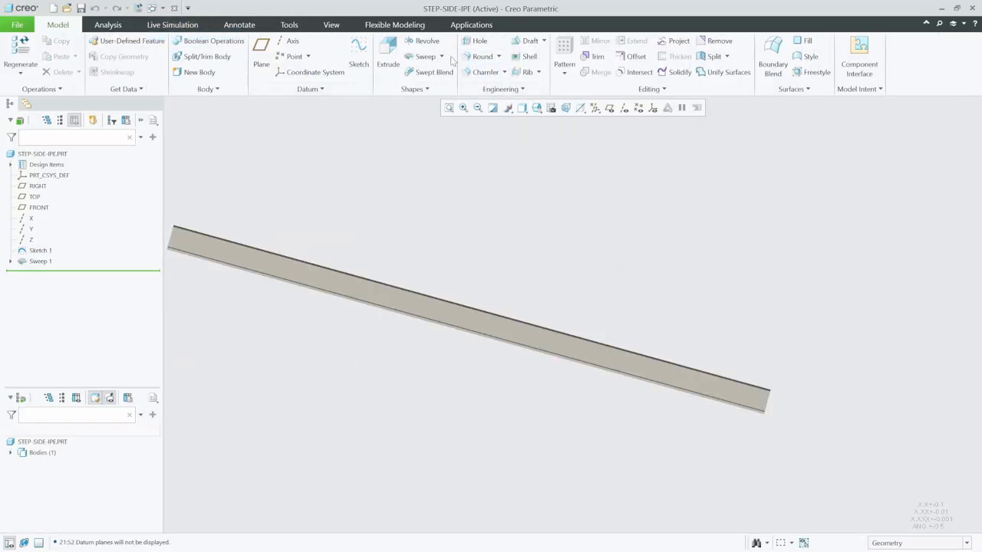
pyautogui.click(358, 57)
pyautogui.scroll(4, 174, 238)
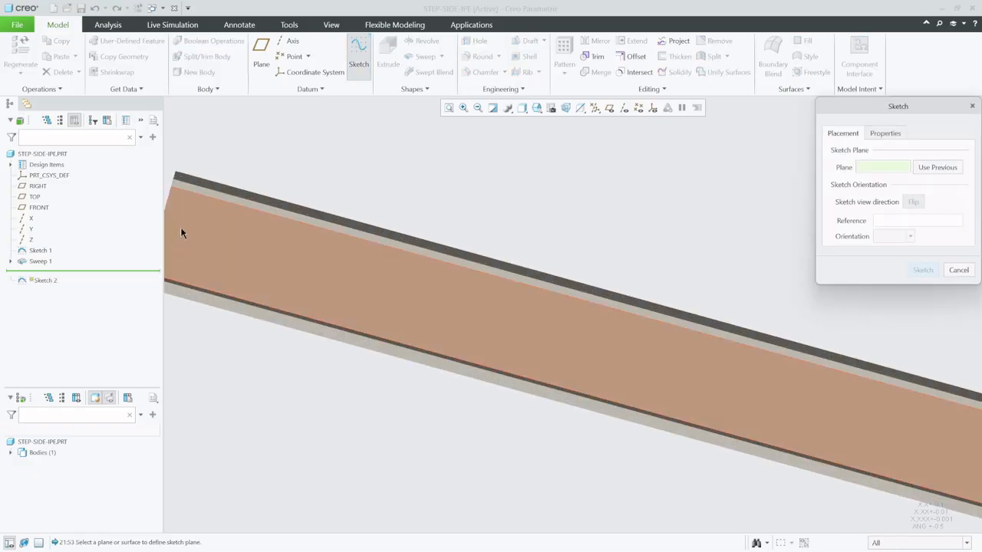
pyautogui.click(220, 193)
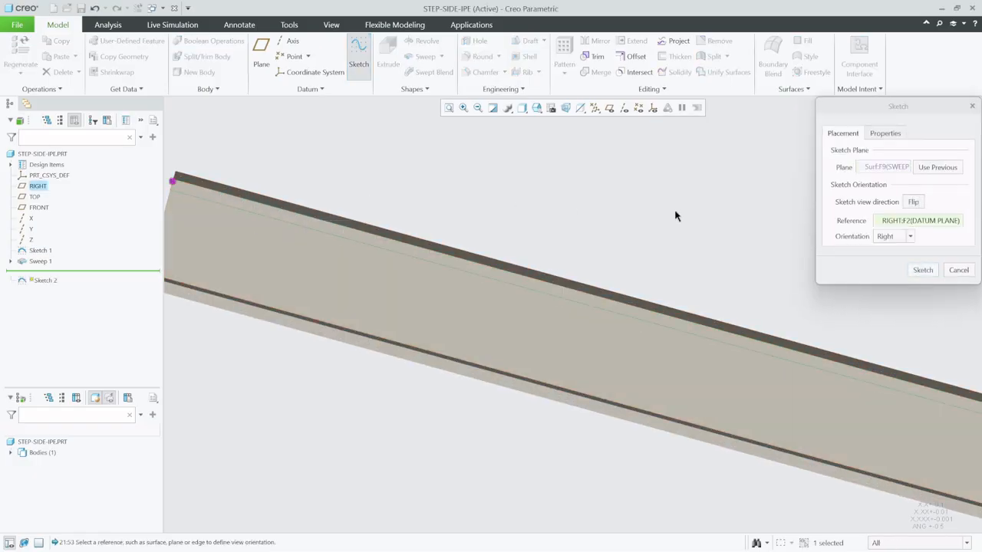
pyautogui.click(923, 269)
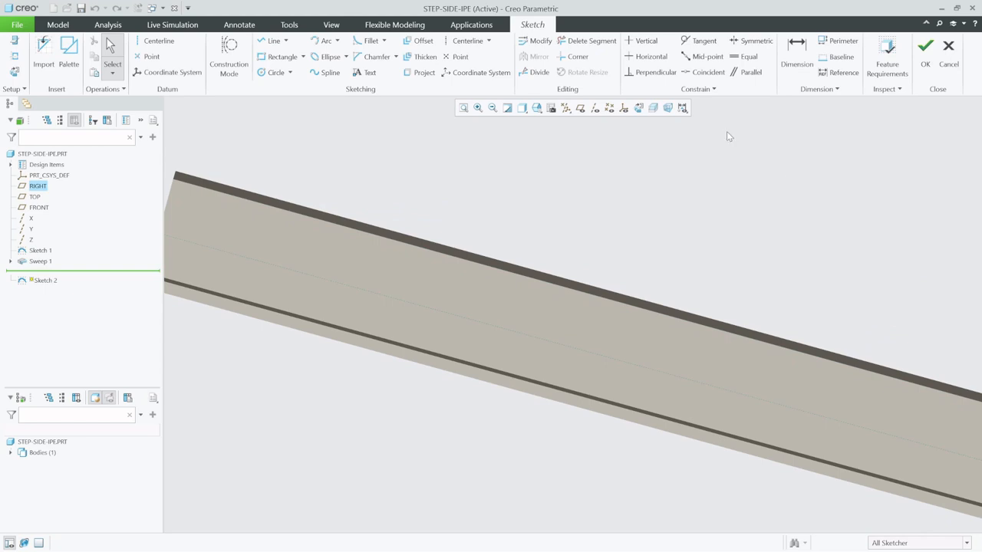
# - Orient the view parallel to the sketch plane and add the beam's end and upper surfaces as sketch references
pyautogui.click(638, 110)
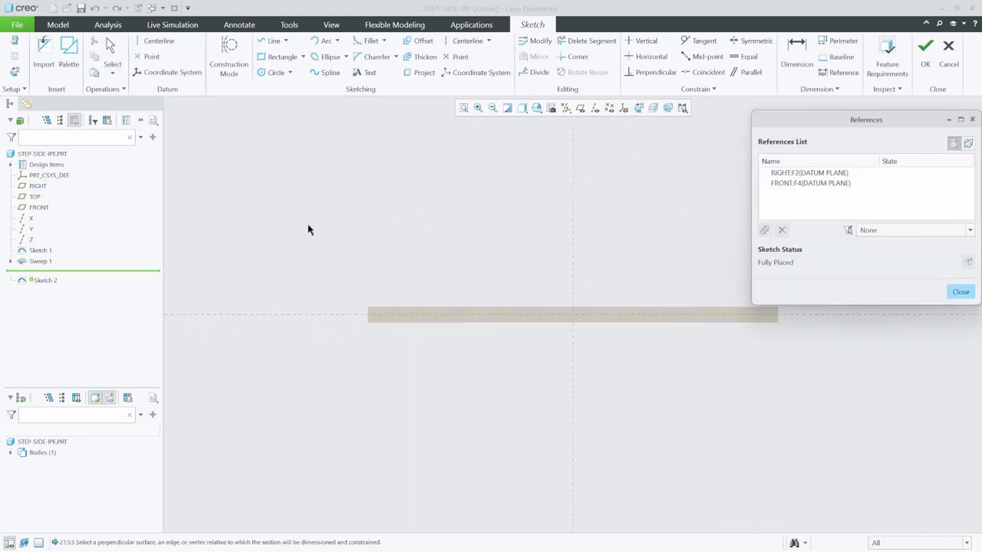
pyautogui.scroll(5, 367, 322)
pyautogui.click(376, 241)
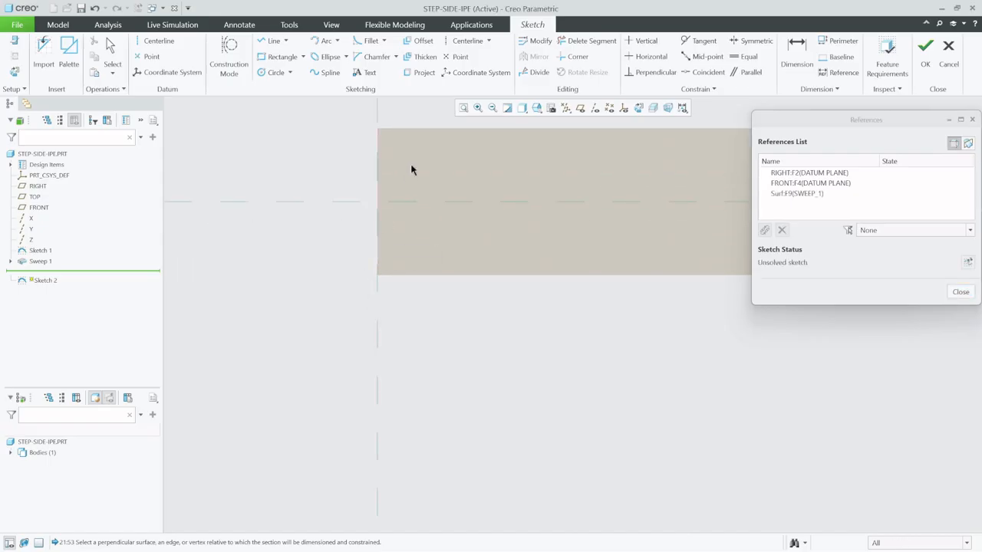
pyautogui.click(410, 130)
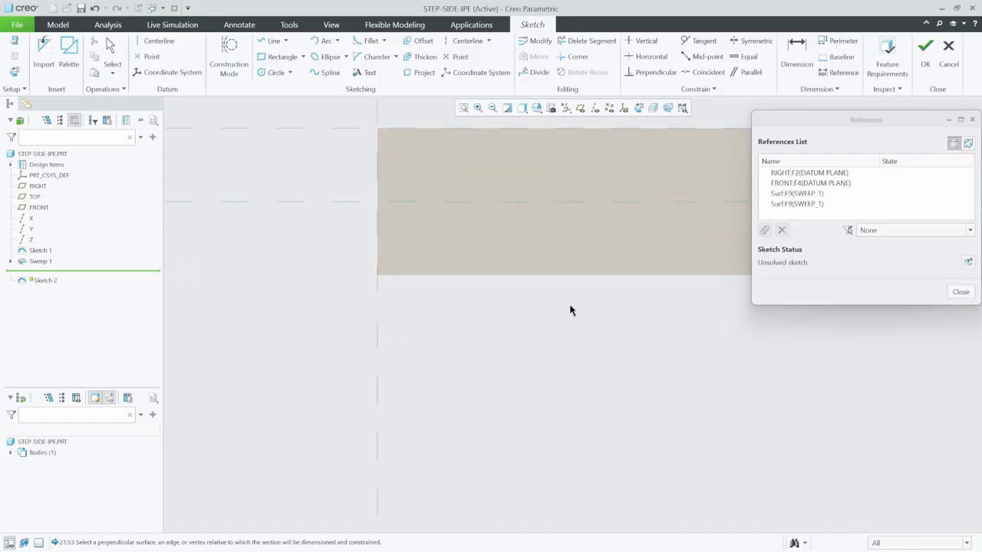
pyautogui.click(961, 293)
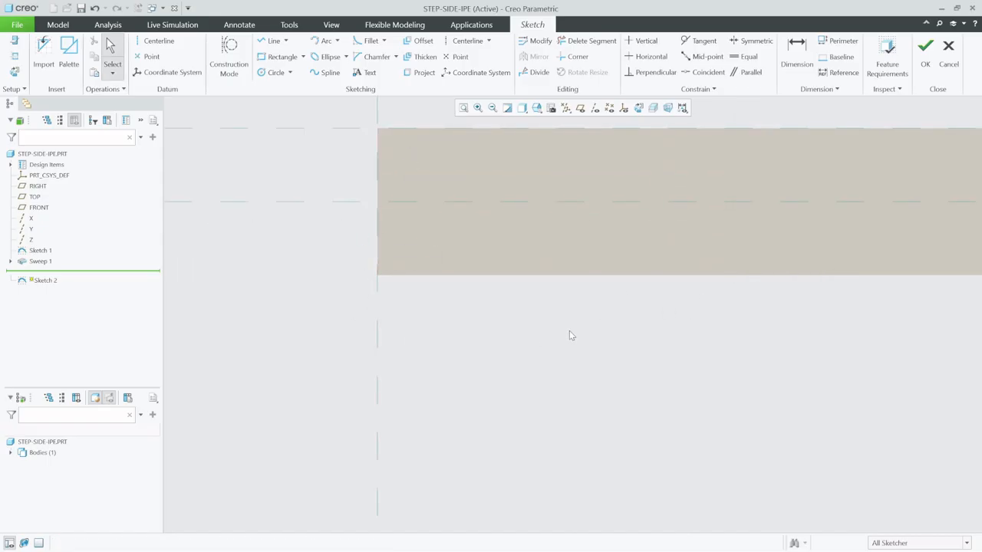
# - Paste the copied stair outline just below the beam and rotate it by about 29.76° so it lies along the beam
pyautogui.hotkey('ctrl', 'v')
pyautogui.click(598, 331)
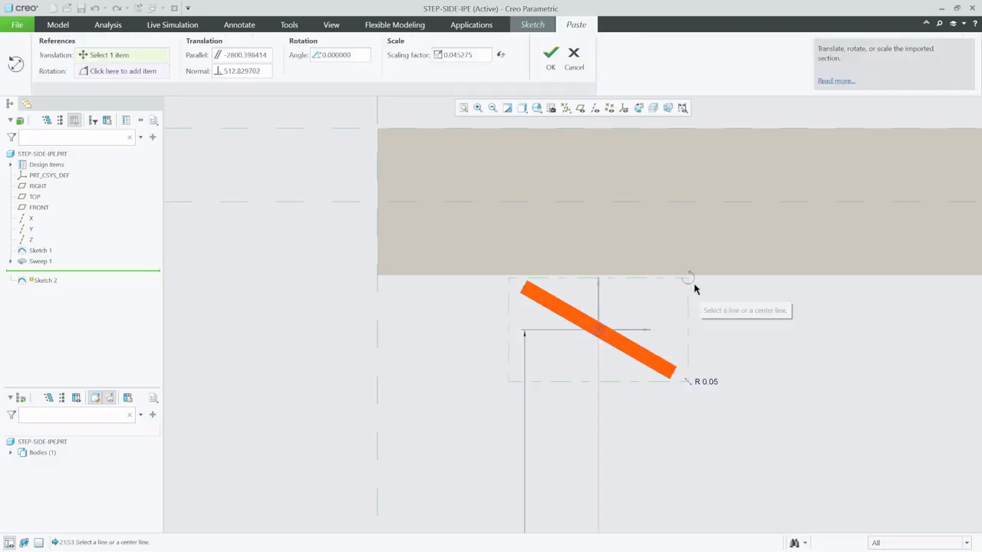
pyautogui.click(689, 282)
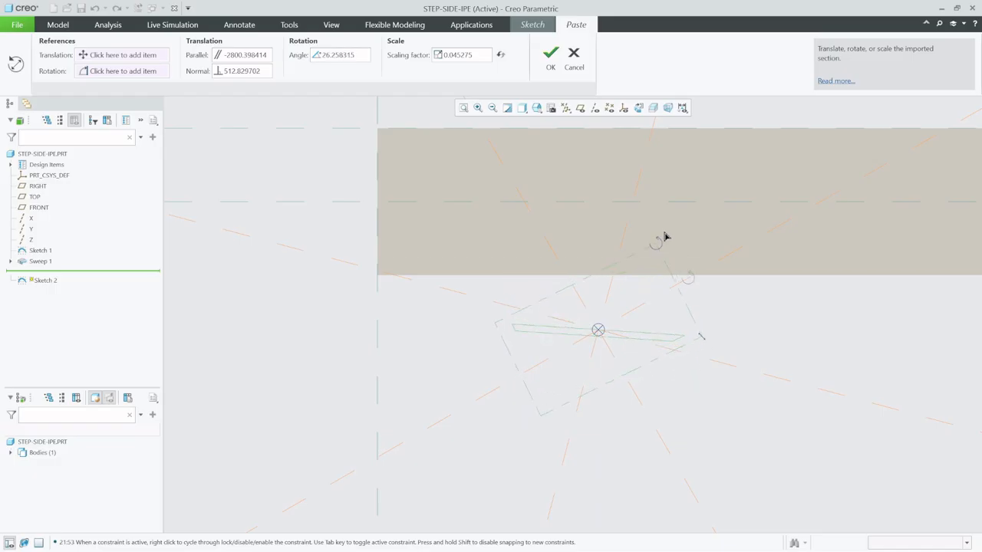
pyautogui.moveTo(660, 230); pyautogui.dragTo(663, 231)
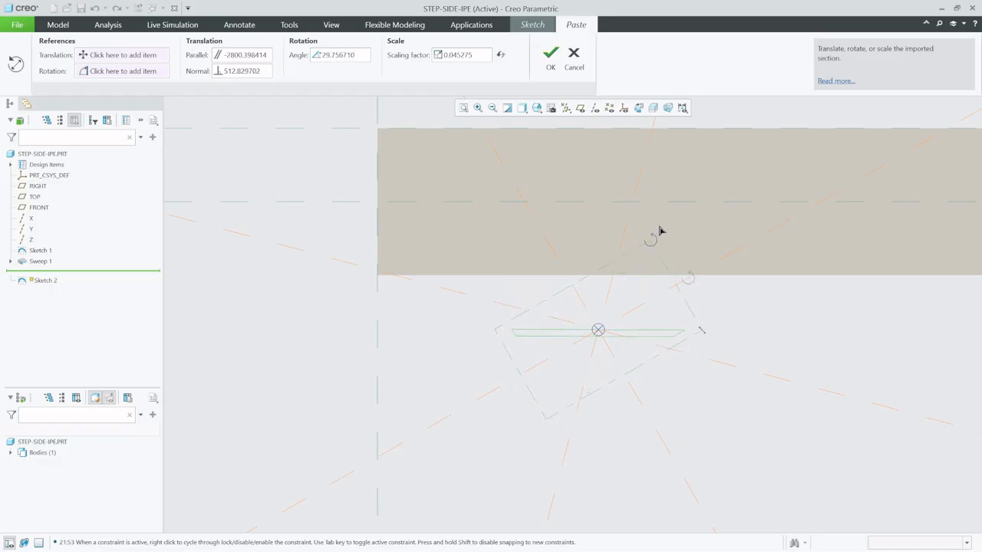
pyautogui.moveTo(660, 230); pyautogui.dragTo(660, 229)
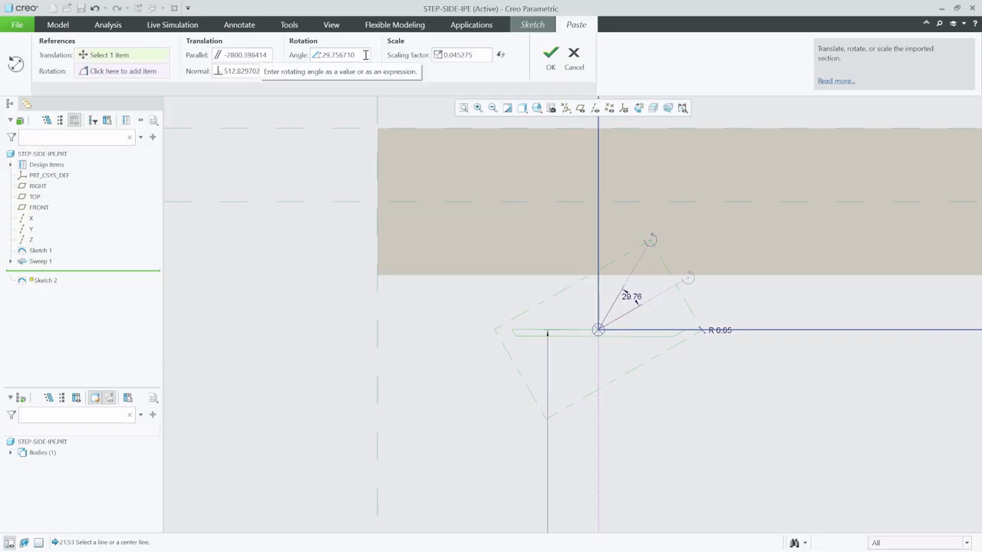
# - Set the pasted outline's rotation angle to 30° and its scaling factor to 1
pyautogui.moveTo(365, 54); pyautogui.dragTo(304, 57)
pyautogui.write('3')
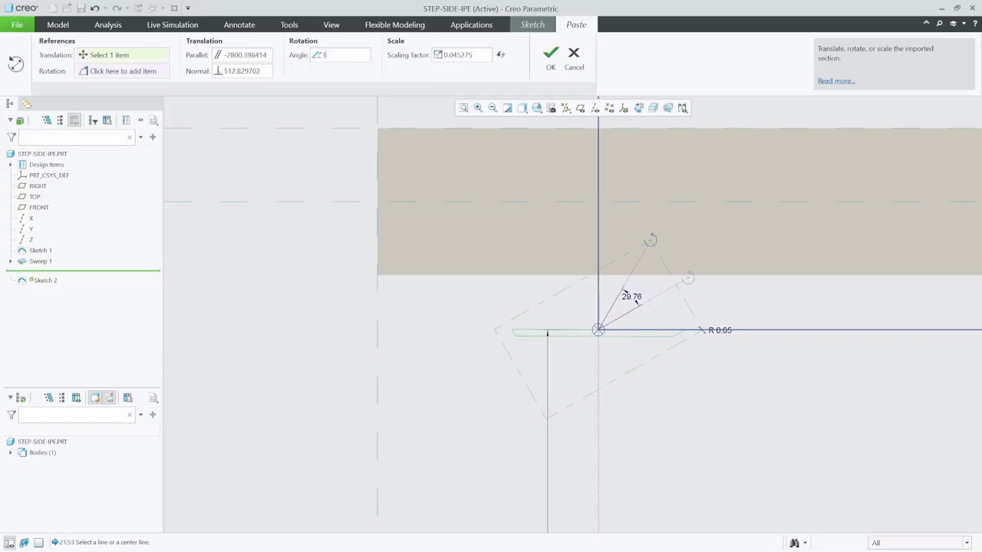
pyautogui.write('0')
pyautogui.press('Return')
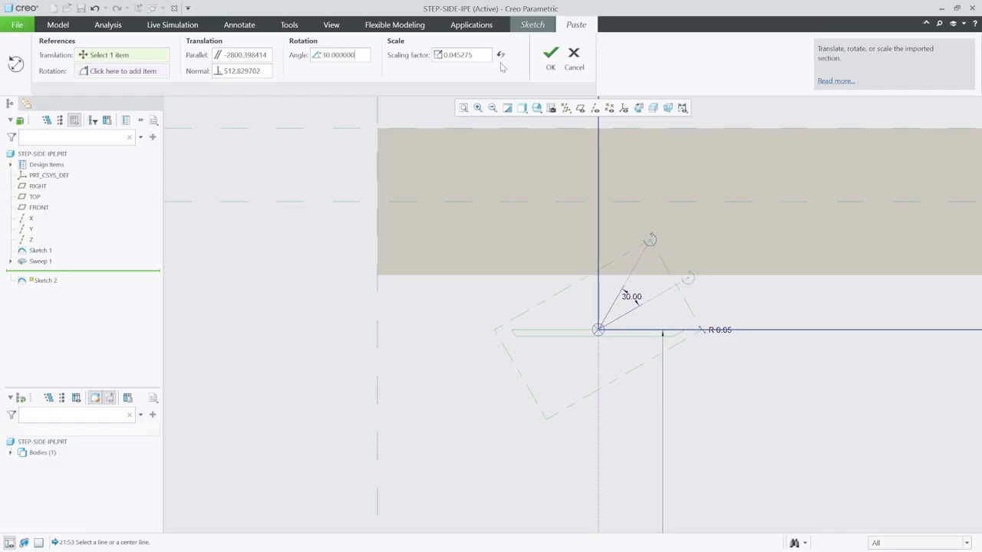
pyautogui.moveTo(480, 51); pyautogui.dragTo(406, 55)
pyautogui.press('Return')
pyautogui.scroll(11, 381, 215)
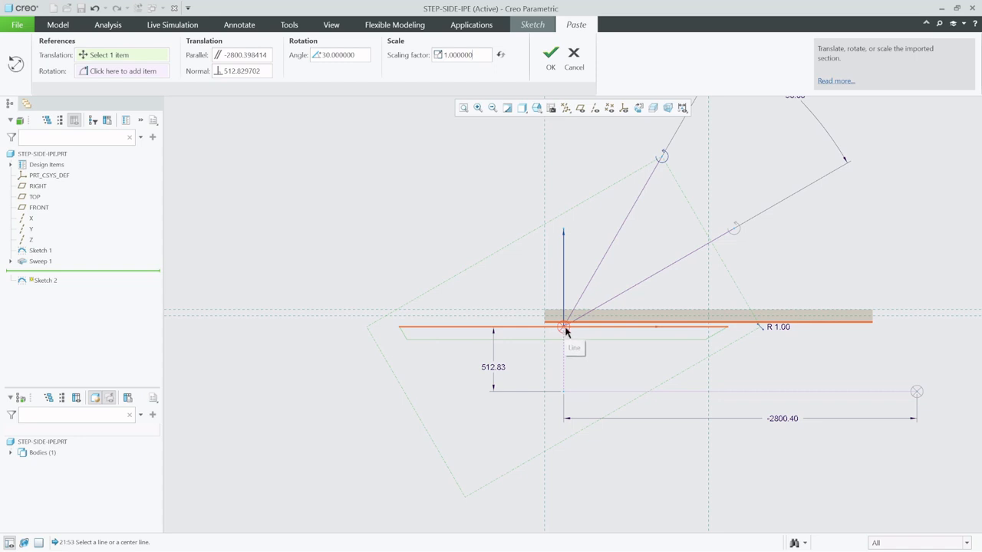
# - Relocate the pasted outline's translation handle to the start corner of its upper edge
pyautogui.scroll(-5, 566, 332)
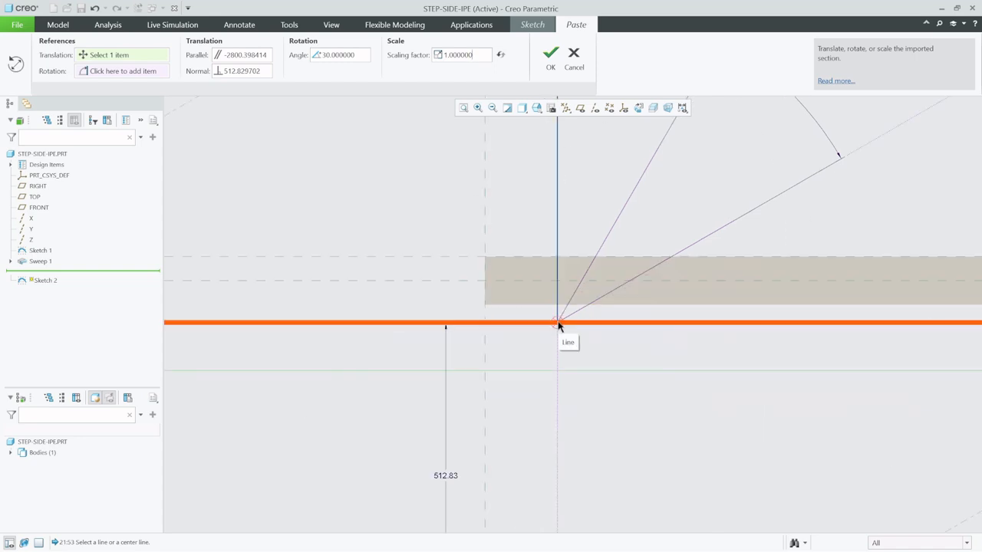
pyautogui.click(558, 324)
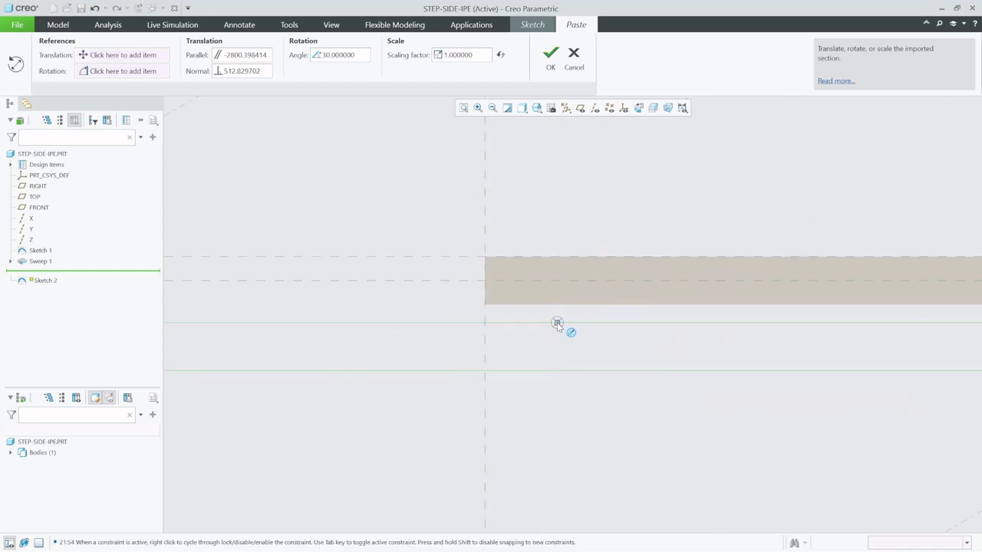
pyautogui.click(214, 349)
pyautogui.scroll(5, 650, 364)
pyautogui.scroll(-4, 471, 361)
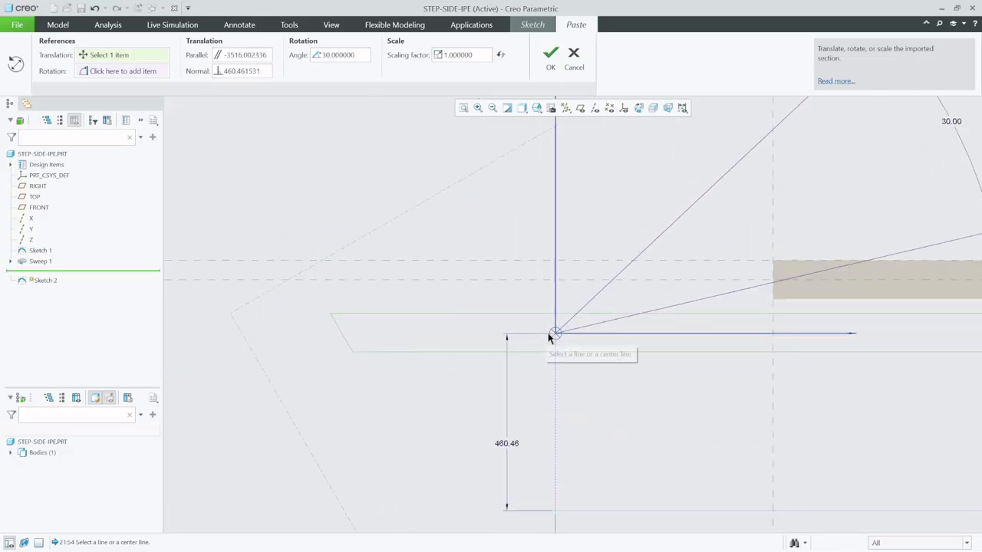
pyautogui.click(551, 336)
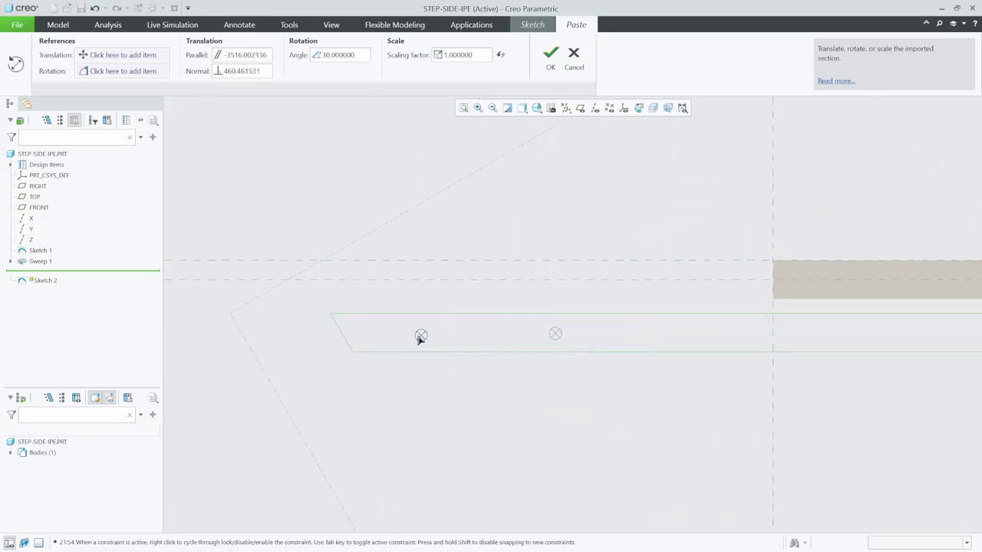
pyautogui.click(329, 315)
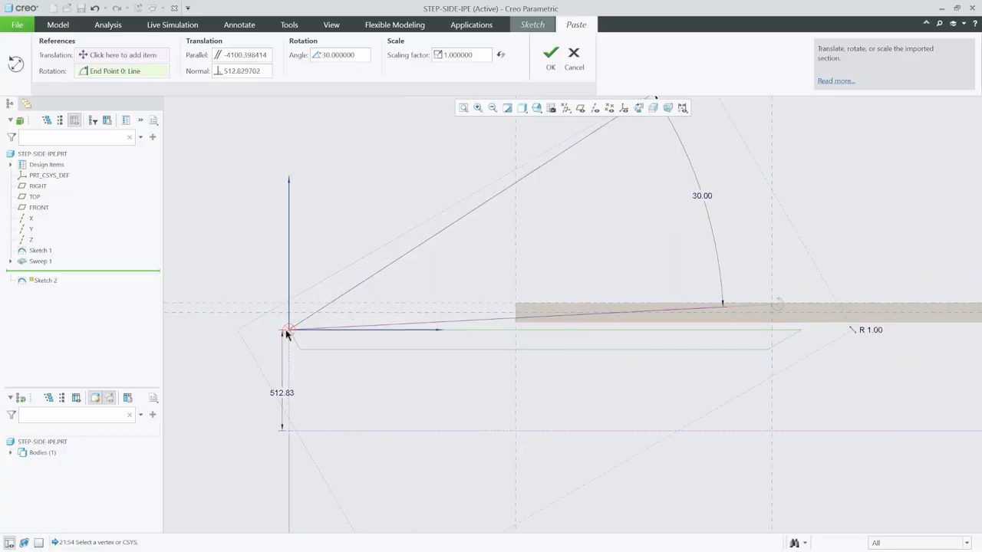
# - Move the outline by its corner handle onto the beam's upper end corner and accept the paste
pyautogui.moveTo(286, 333); pyautogui.dragTo(515, 303)
pyautogui.scroll(5, 528, 315)
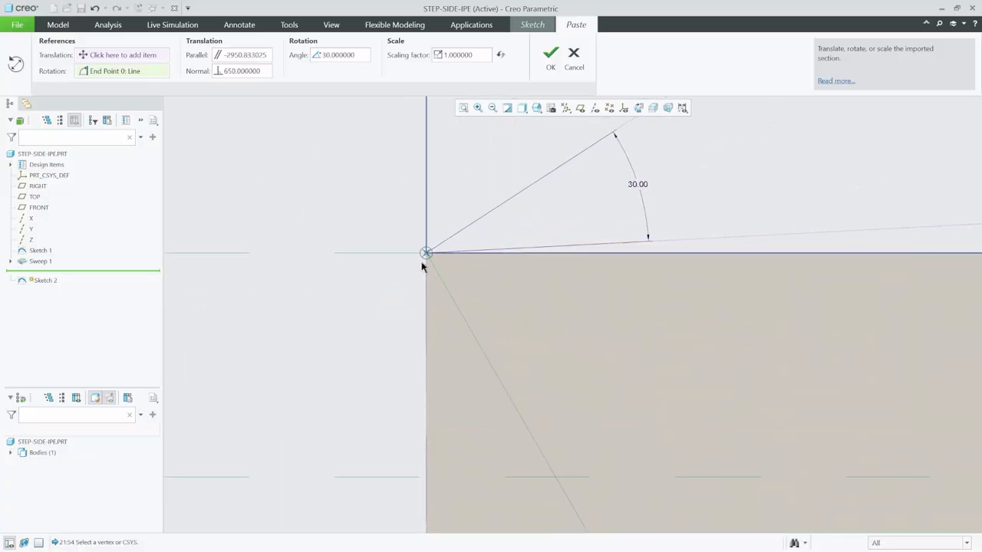
pyautogui.scroll(-4, 399, 254)
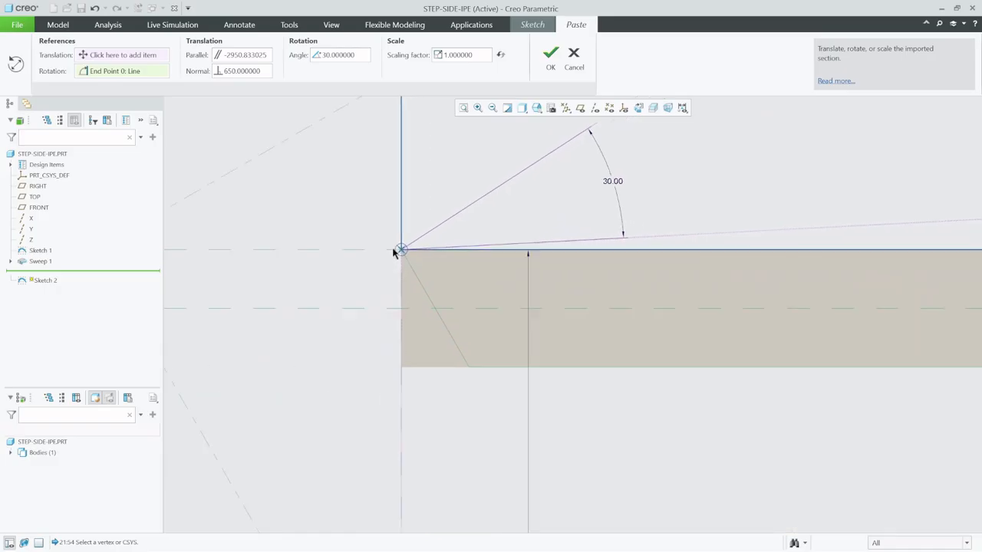
pyautogui.scroll(-2, 336, 309)
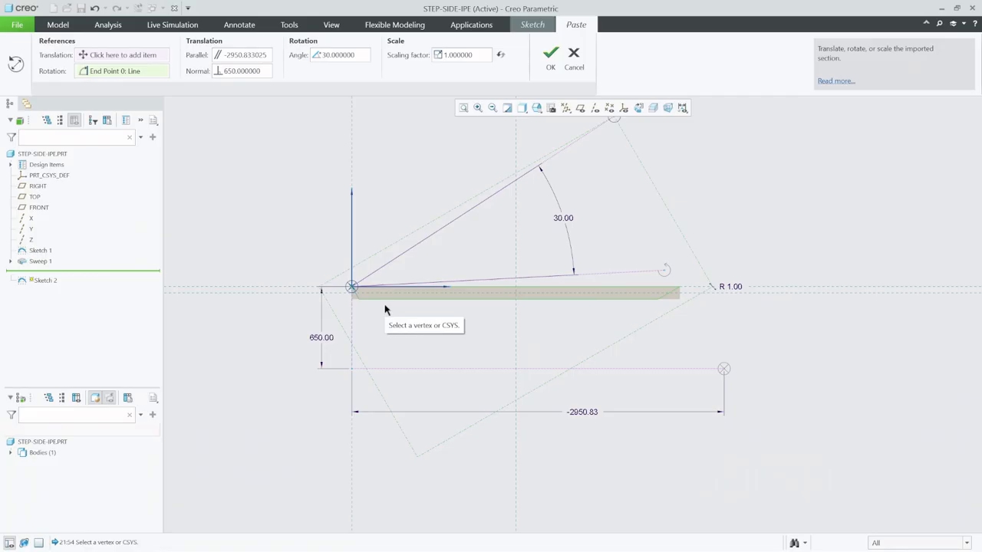
pyautogui.scroll(2, 351, 290)
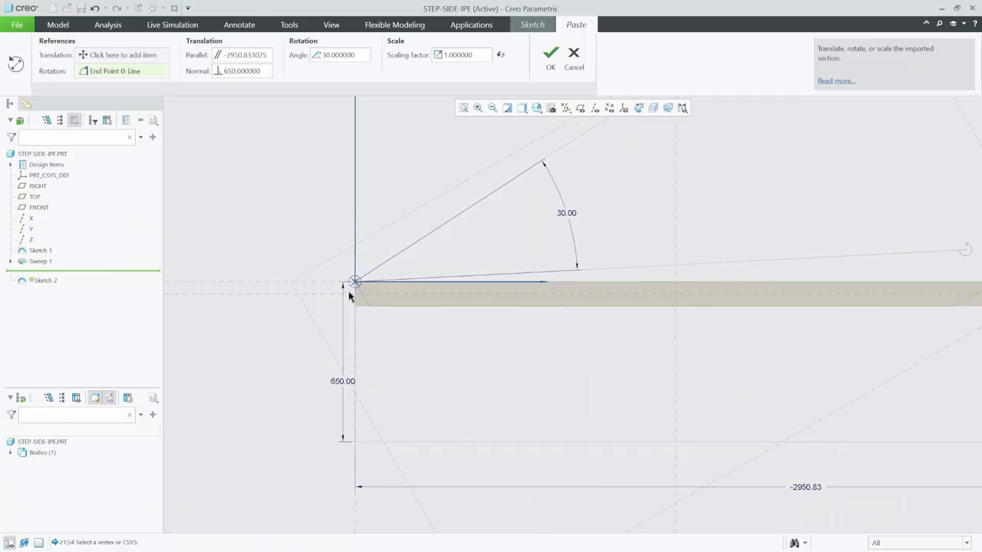
pyautogui.scroll(-4, 351, 290)
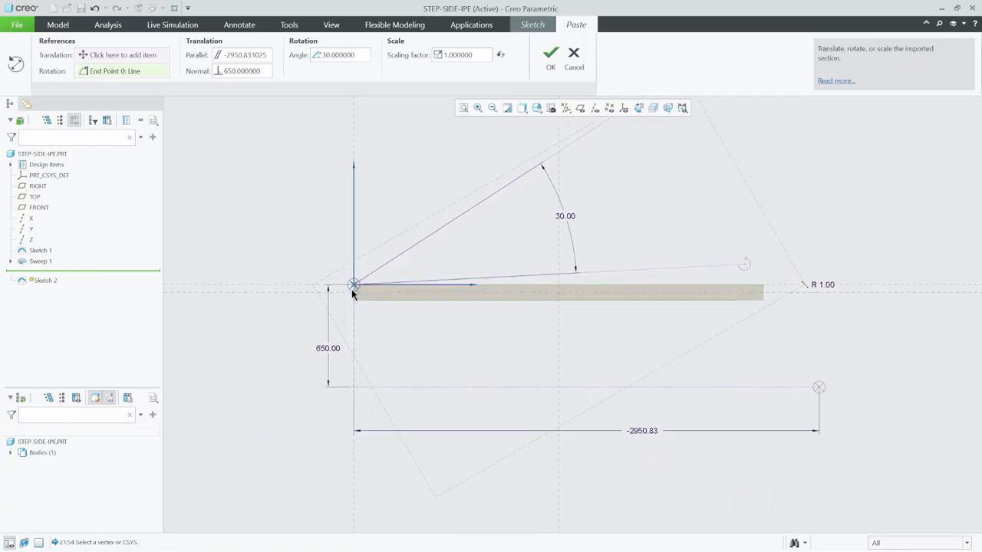
pyautogui.click(551, 55)
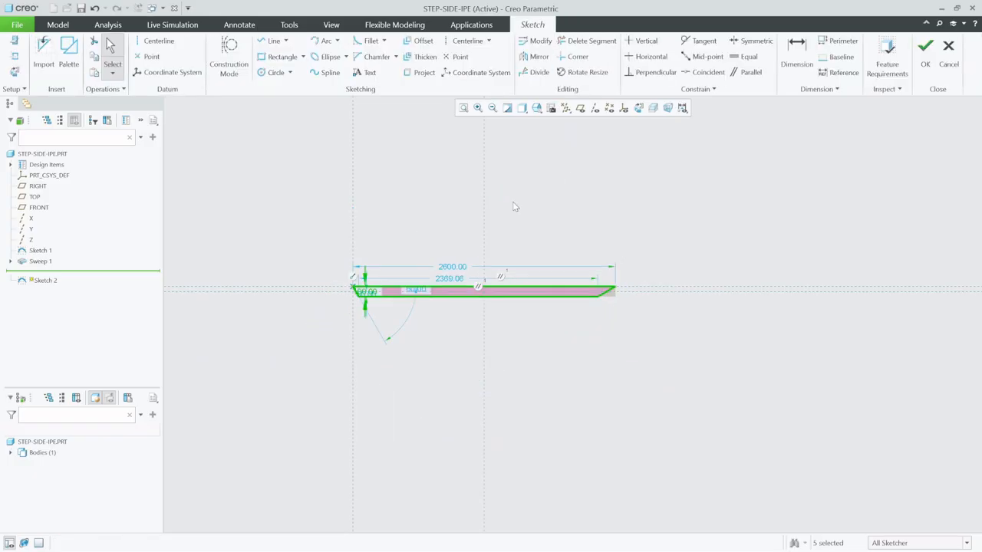
# - Check the outline's fit at the beam's far end and finish the sketch
pyautogui.scroll(-2, 434, 313)
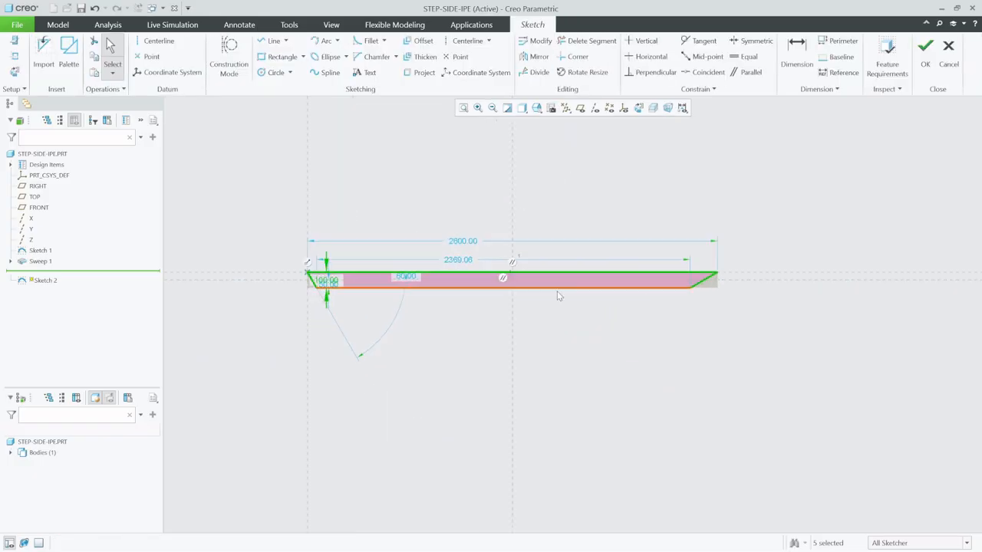
pyautogui.scroll(-3, 733, 277)
pyautogui.scroll(-7, 733, 277)
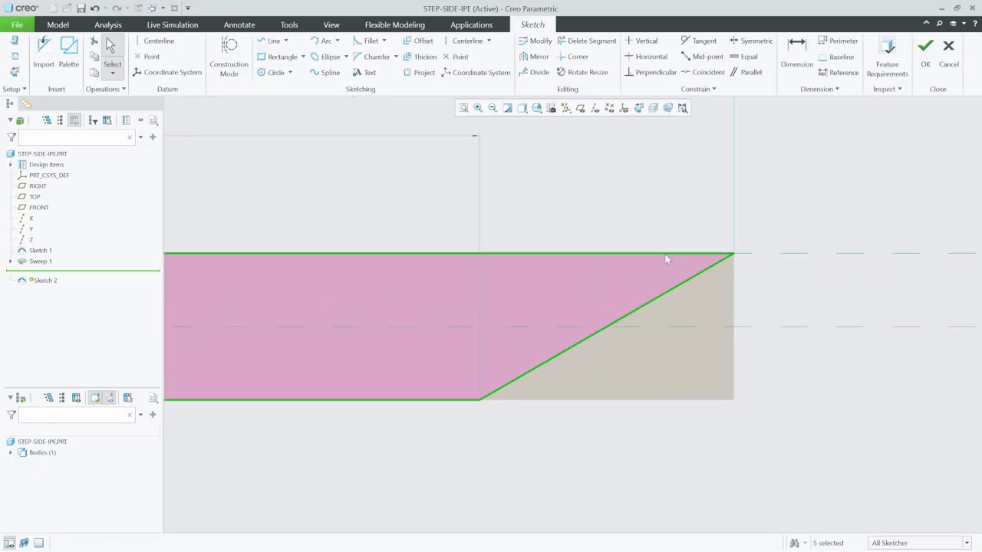
pyautogui.scroll(8, 710, 259)
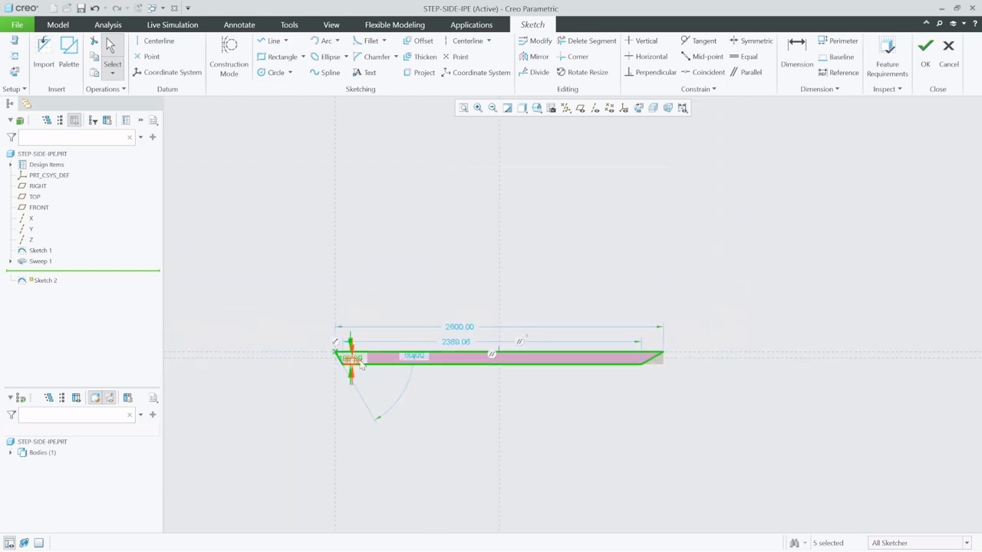
pyautogui.click(925, 58)
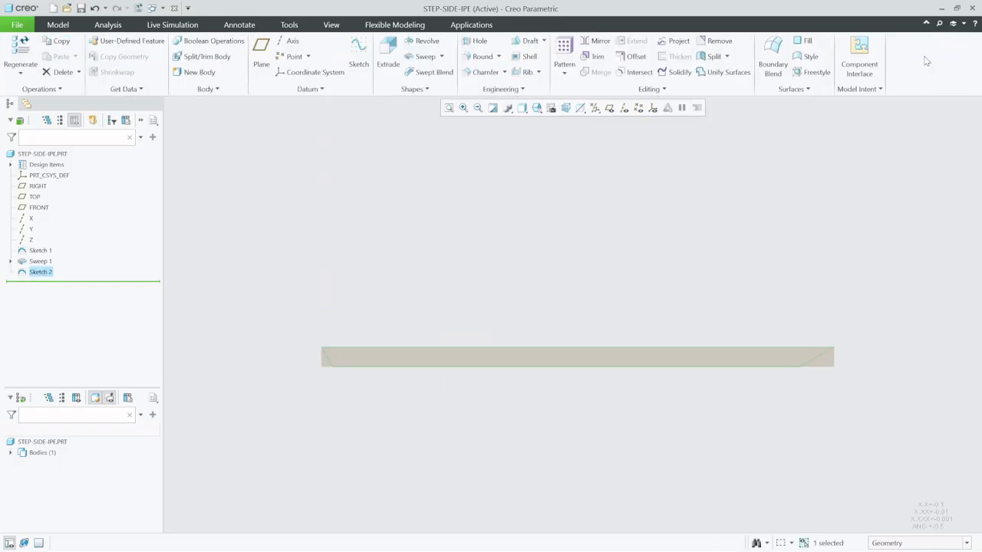
# - Extrude the outline symmetrically to a depth of 1350 as a cut that removes the beam material outside it
pyautogui.click(388, 58)
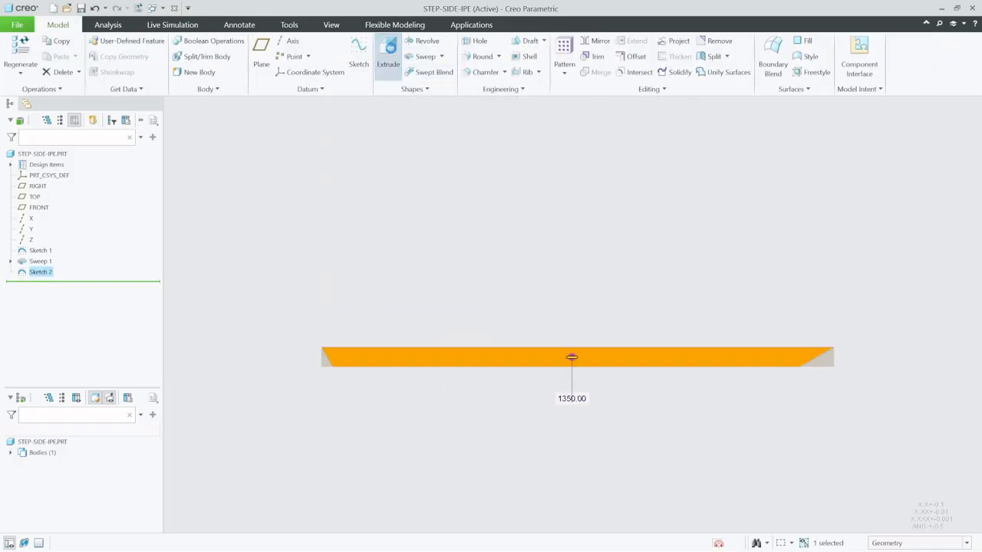
pyautogui.moveTo(410, 313); pyautogui.dragTo(449, 323, button='middle')
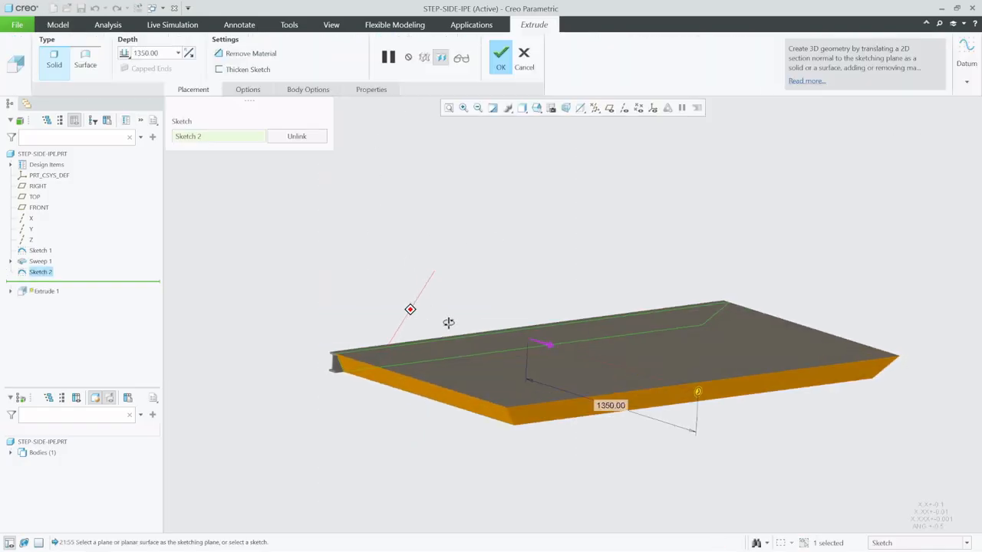
pyautogui.click(238, 55)
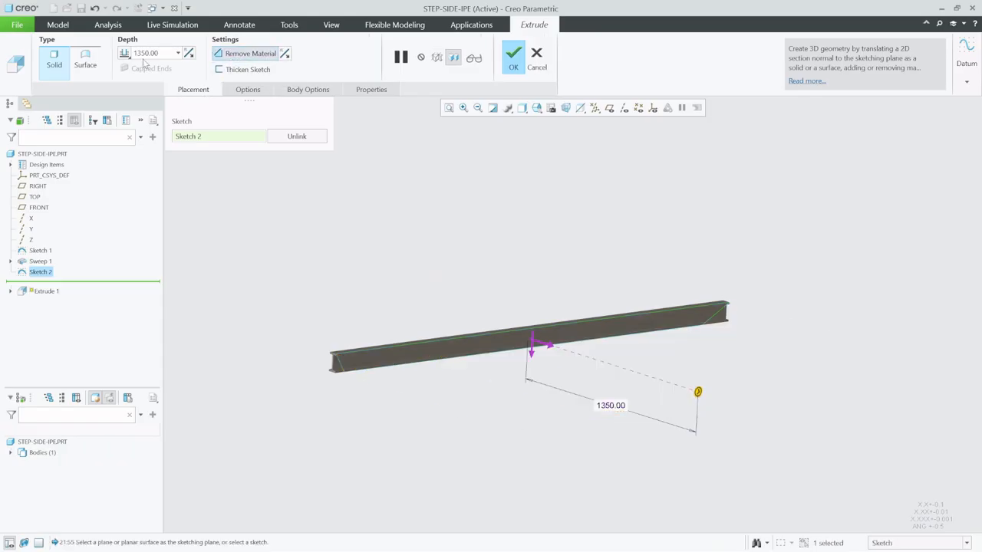
pyautogui.click(125, 55)
pyautogui.click(138, 78)
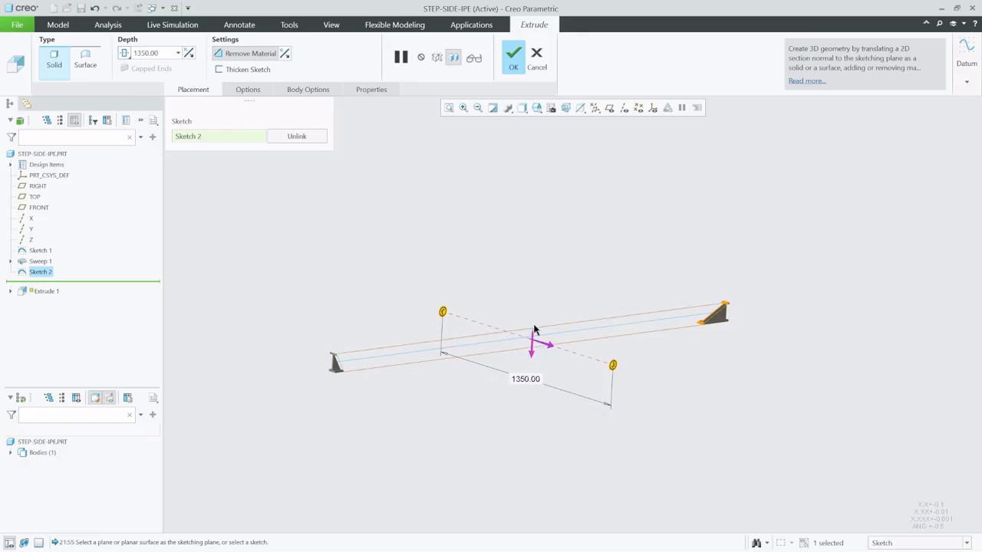
pyautogui.click(531, 349)
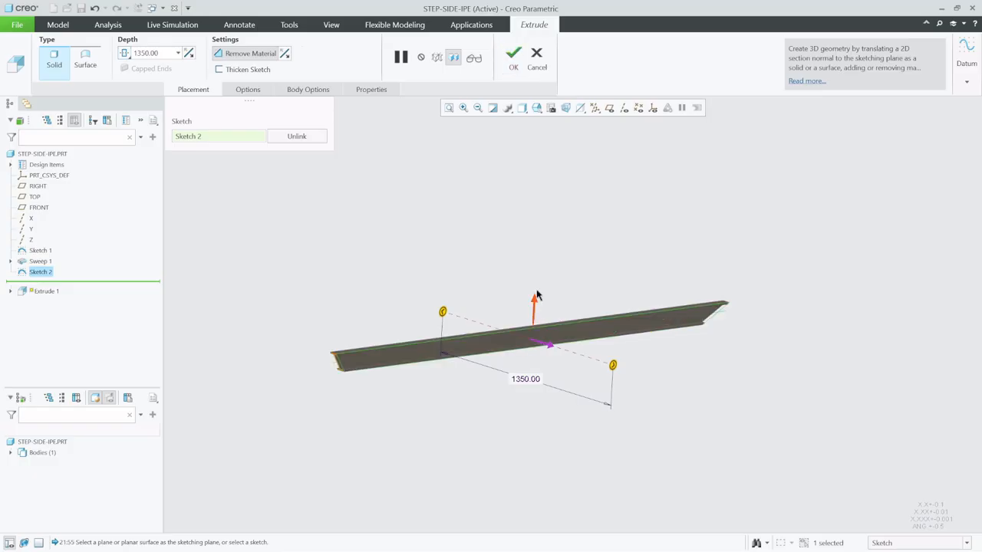
pyautogui.click(514, 60)
# - Hide Sketch 1 of the beam and save STEP-SIDE-IPE.PRT in the i beam platform folder
pyautogui.moveTo(480, 253); pyautogui.dragTo(458, 344, button='middle')
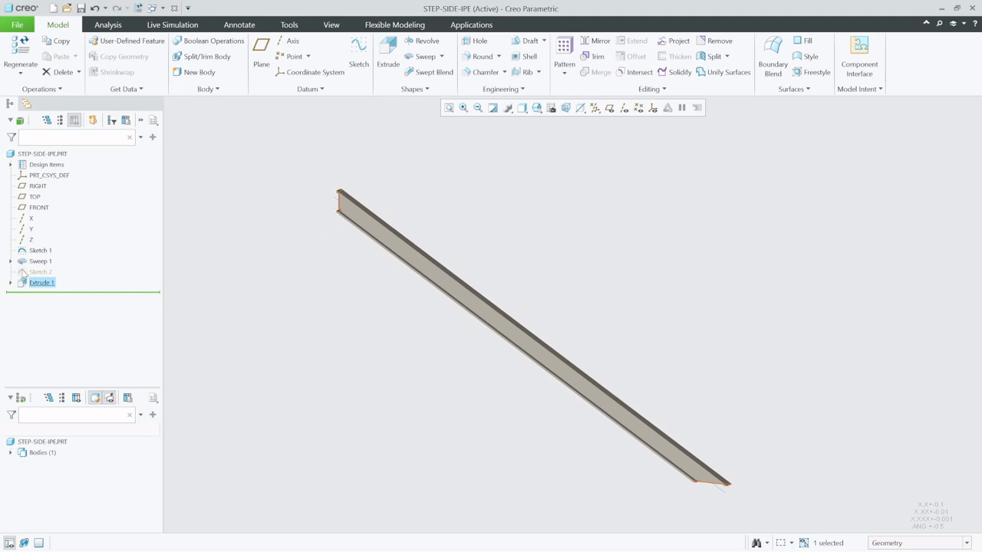
pyautogui.click(44, 255)
pyautogui.rightClick(44, 253)
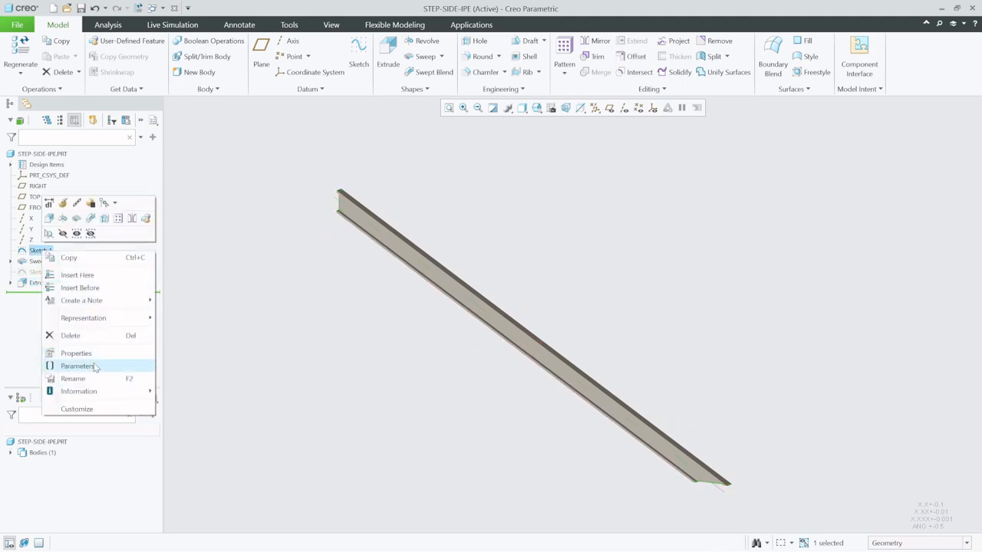
pyautogui.click(63, 235)
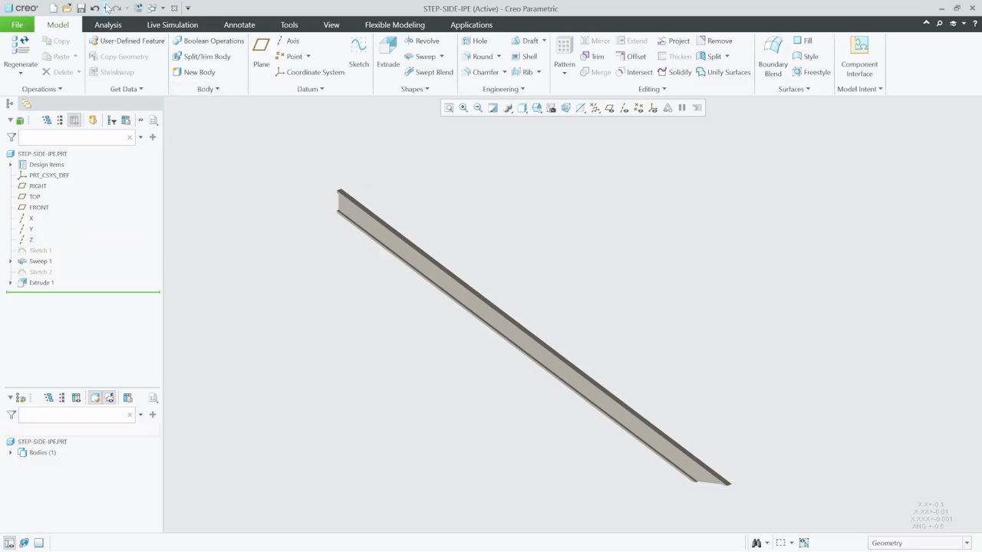
pyautogui.click(80, 9)
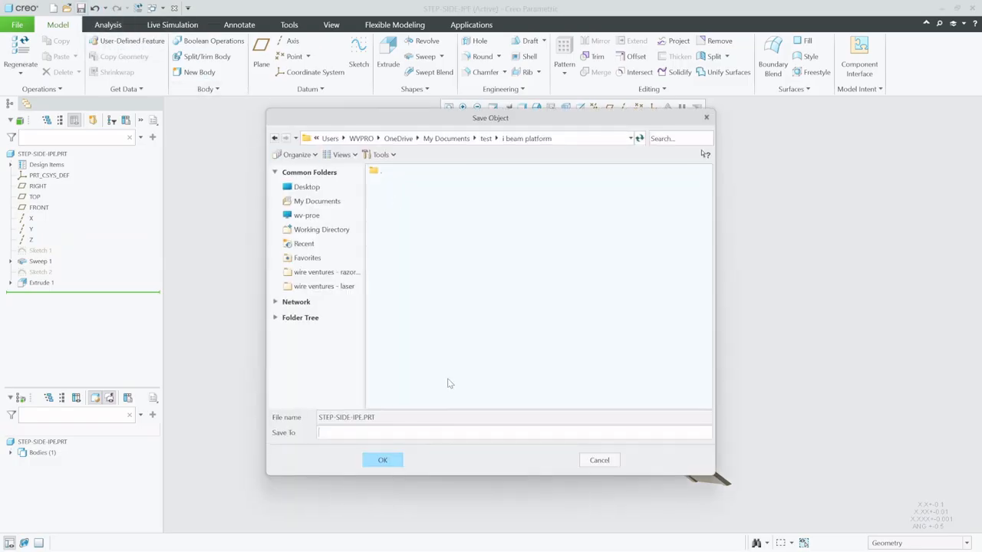
pyautogui.click(382, 461)
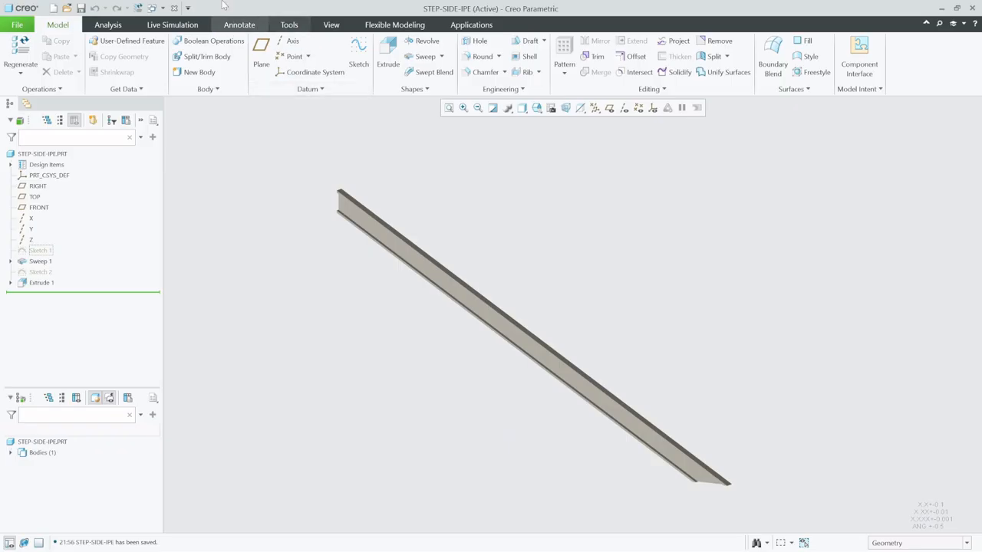
# - Switch to ASM0001.ASM and hide the stair outline sketch in the assembly
pyautogui.click(153, 8)
pyautogui.click(180, 23)
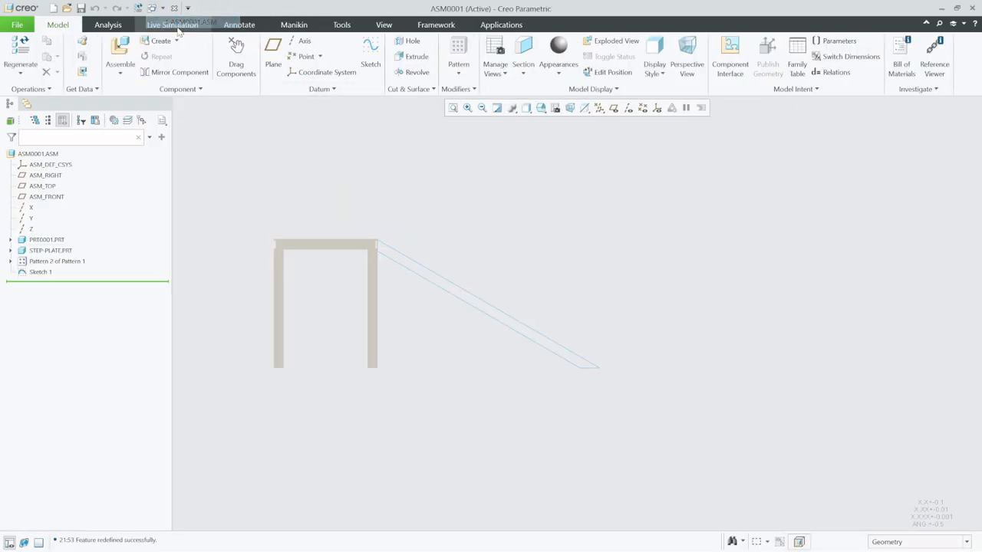
pyautogui.click(427, 274)
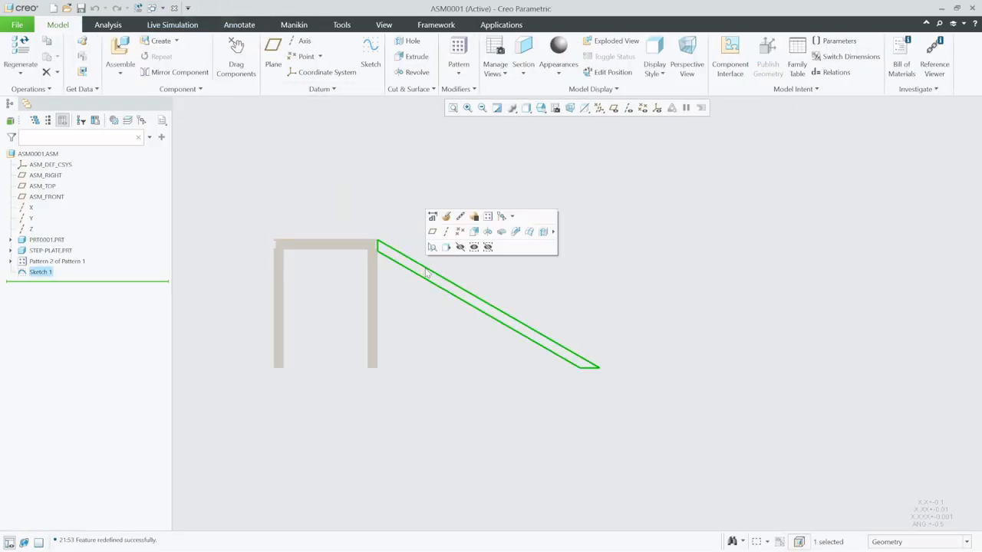
pyautogui.click(460, 247)
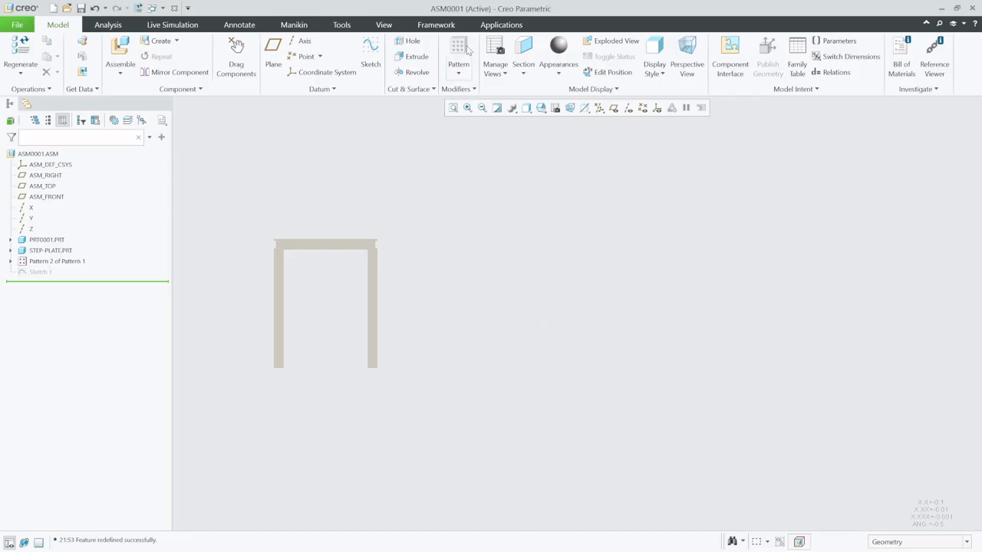
# - Bring step-side-ipe.prt from the i beam platform folder into the assembly as a new component
pyautogui.click(120, 48)
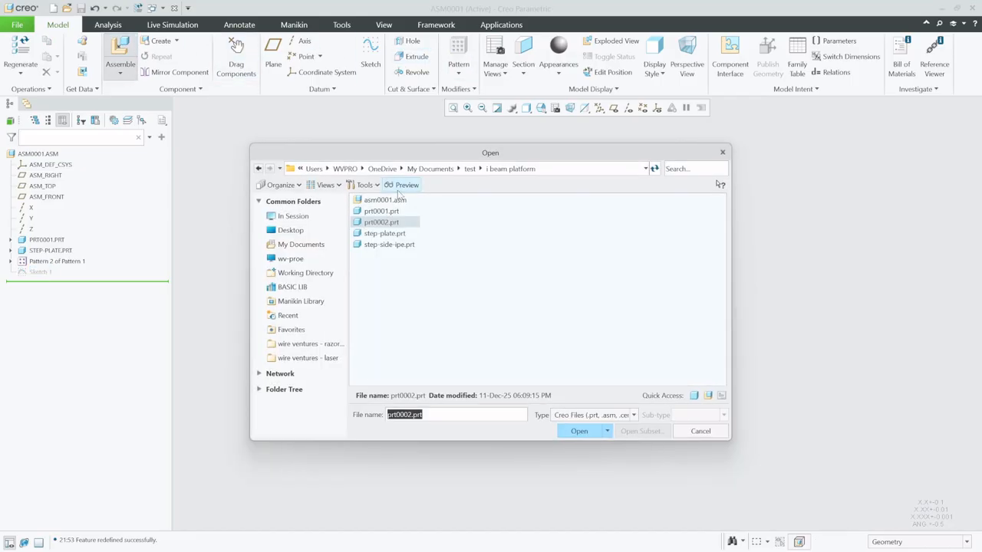
pyautogui.click(396, 246)
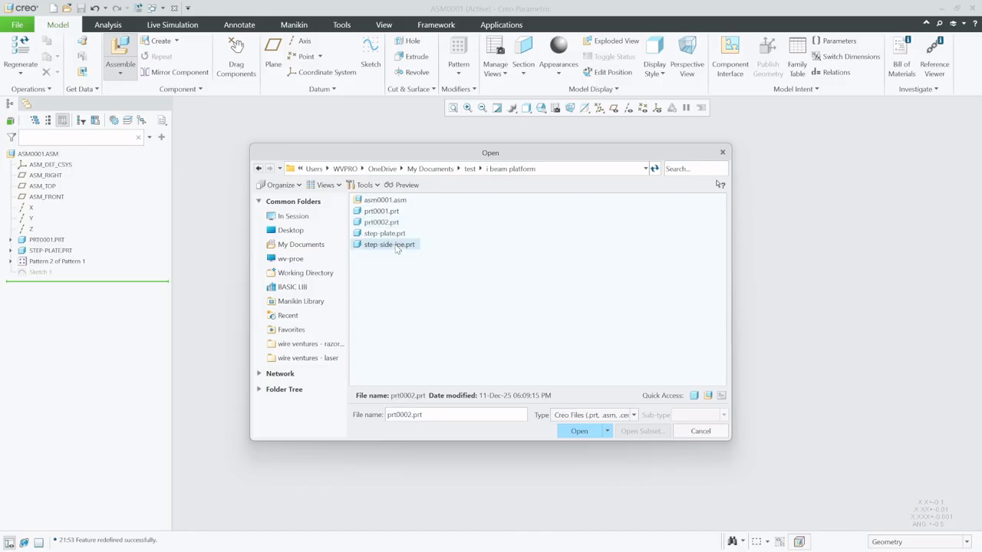
pyautogui.click(579, 432)
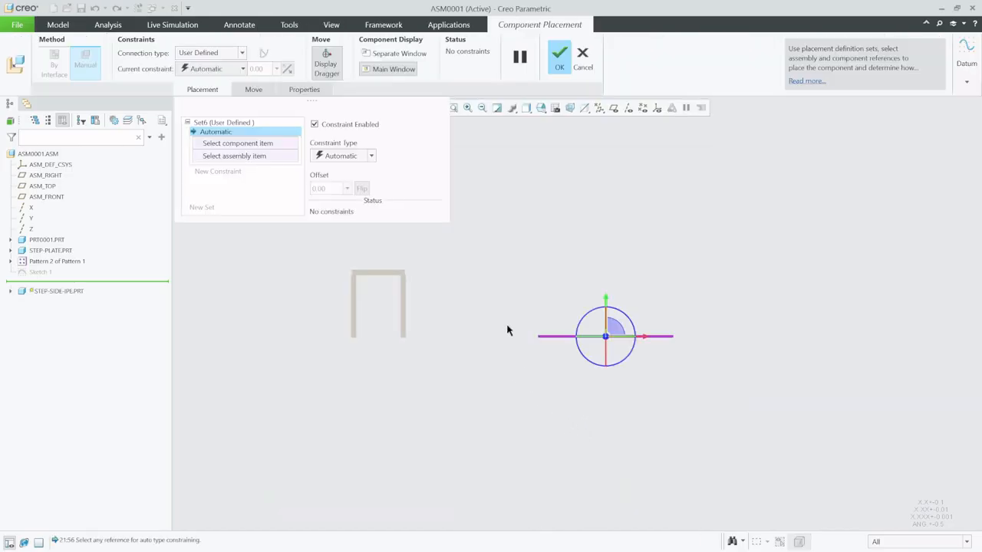
# - Constrain the cut end face of the step-side-ipe beam as Coincident with the side face of the step plate
pyautogui.moveTo(507, 330); pyautogui.dragTo(651, 259, button='middle')
pyautogui.scroll(5, 522, 307)
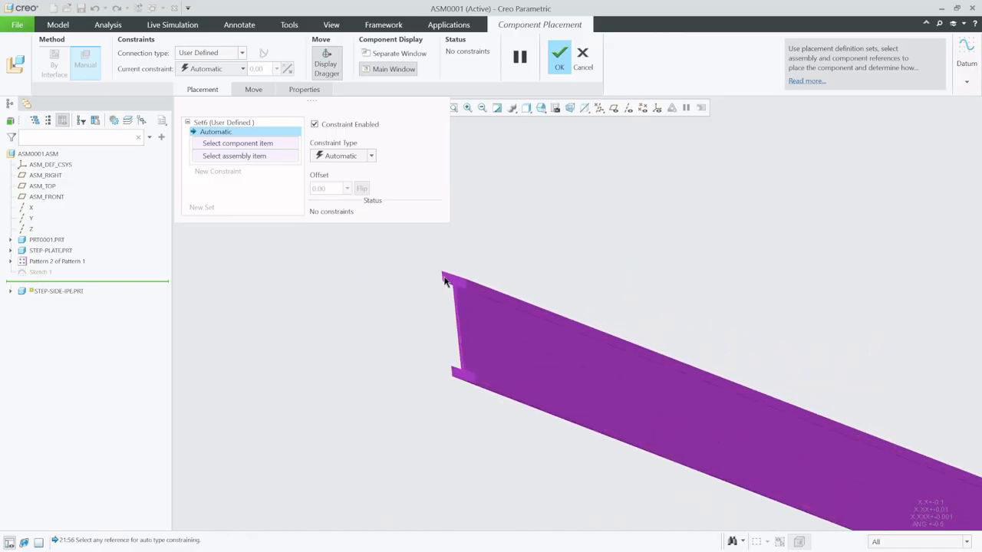
pyautogui.scroll(2, 443, 281)
pyautogui.click(470, 292)
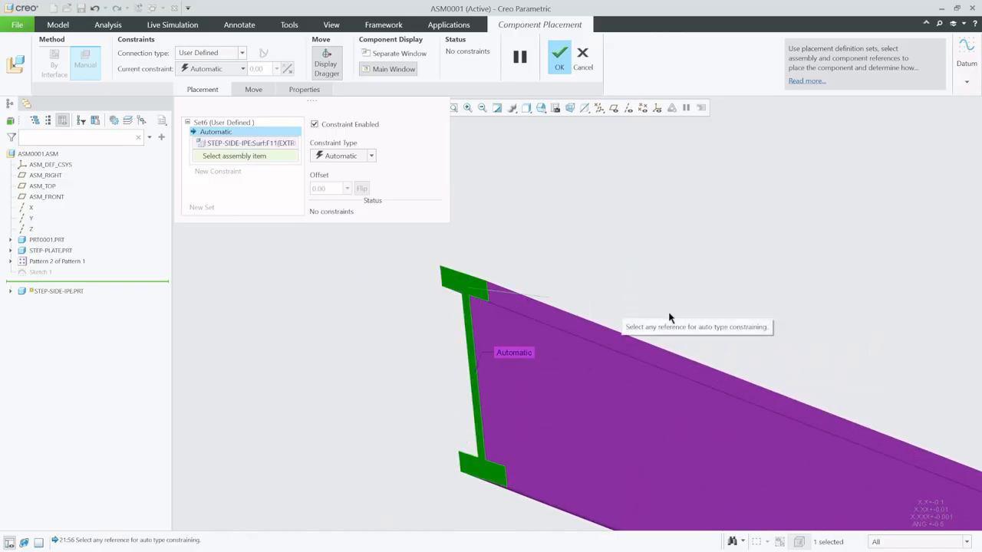
pyautogui.scroll(-6, 701, 328)
pyautogui.moveTo(570, 267); pyautogui.dragTo(507, 225, button='middle')
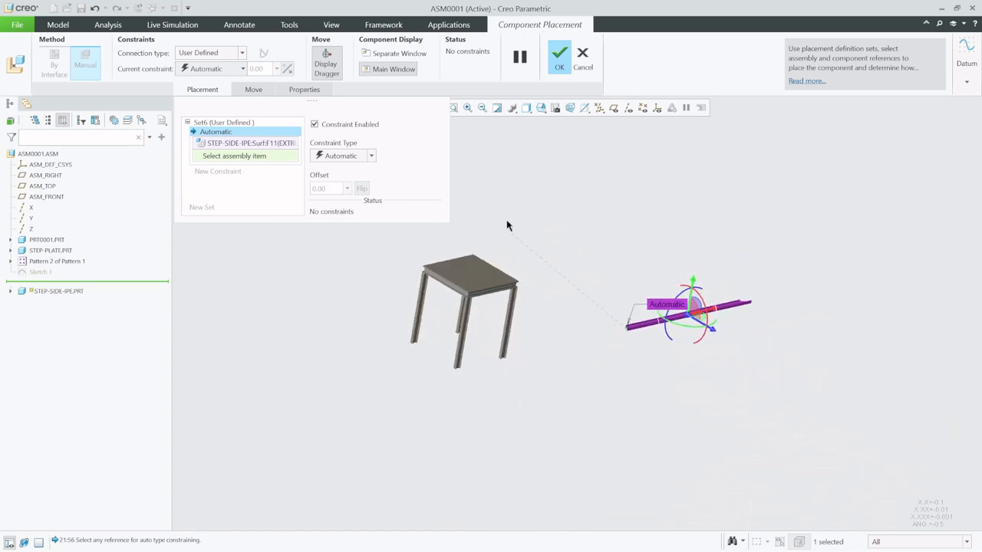
pyautogui.click(530, 111)
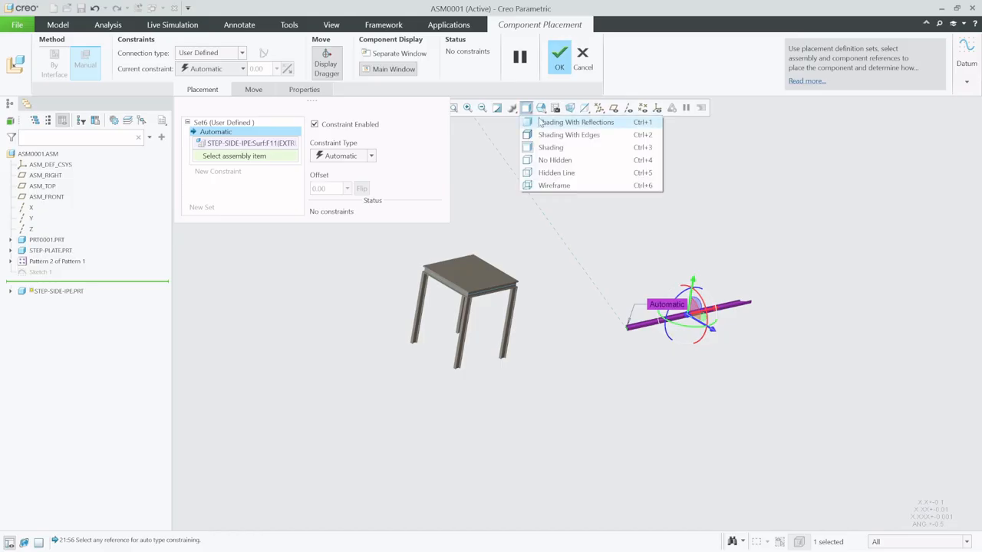
pyautogui.click(541, 109)
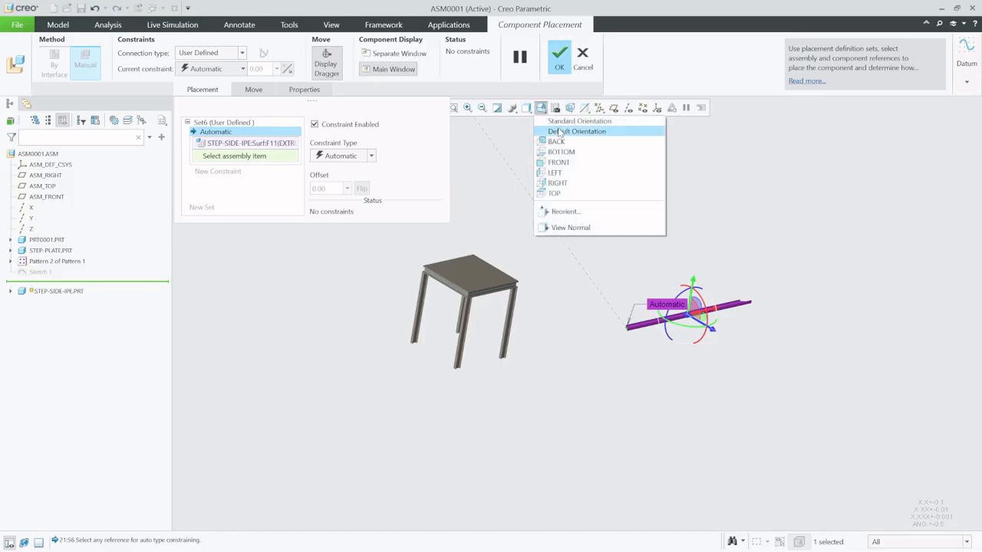
pyautogui.click(567, 131)
pyautogui.scroll(2, 544, 342)
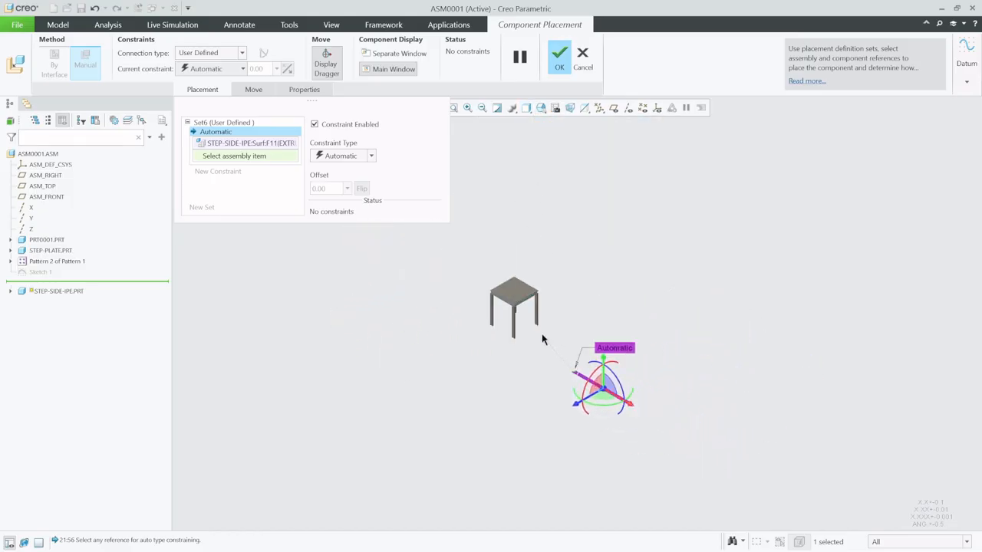
pyautogui.scroll(-10, 537, 338)
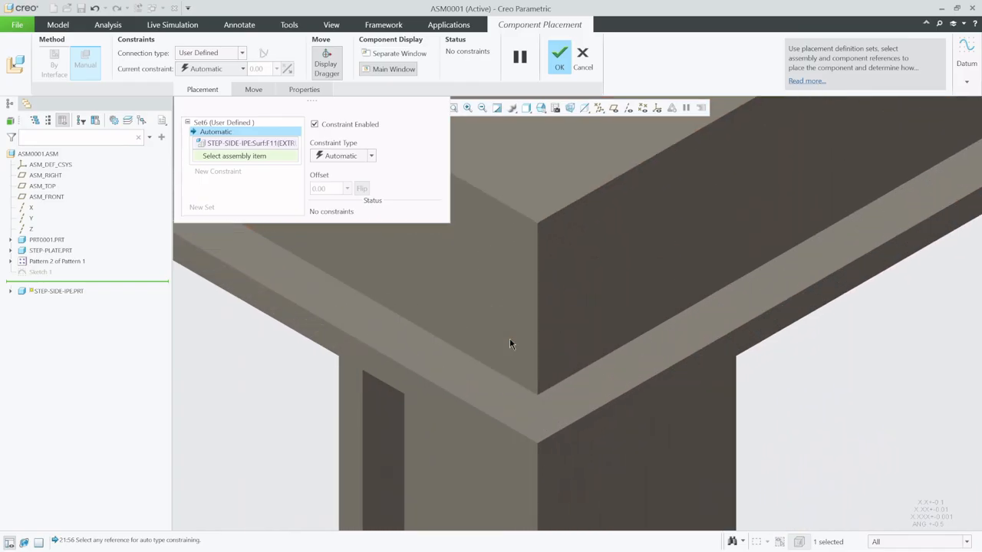
pyautogui.click(549, 223)
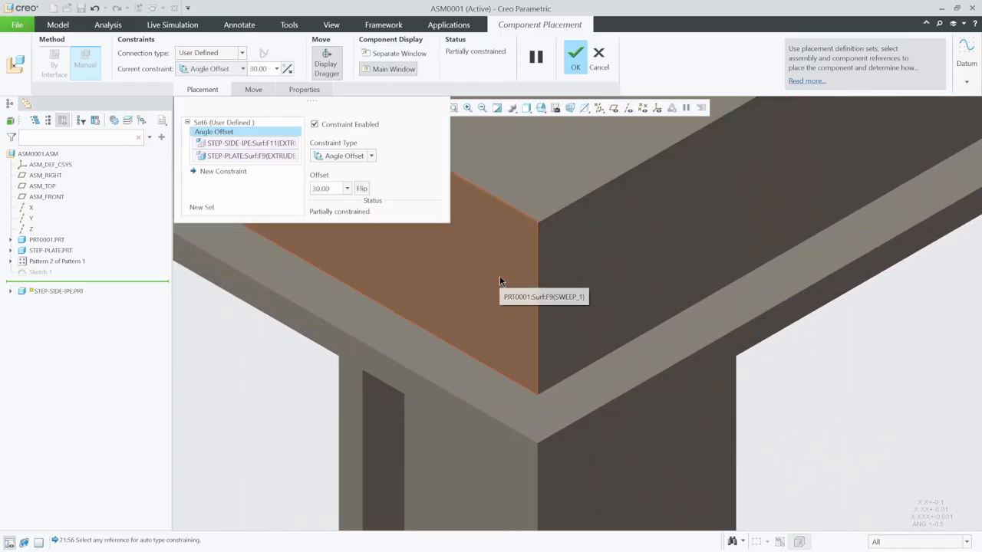
pyautogui.scroll(1, 517, 260)
pyautogui.scroll(5, 516, 262)
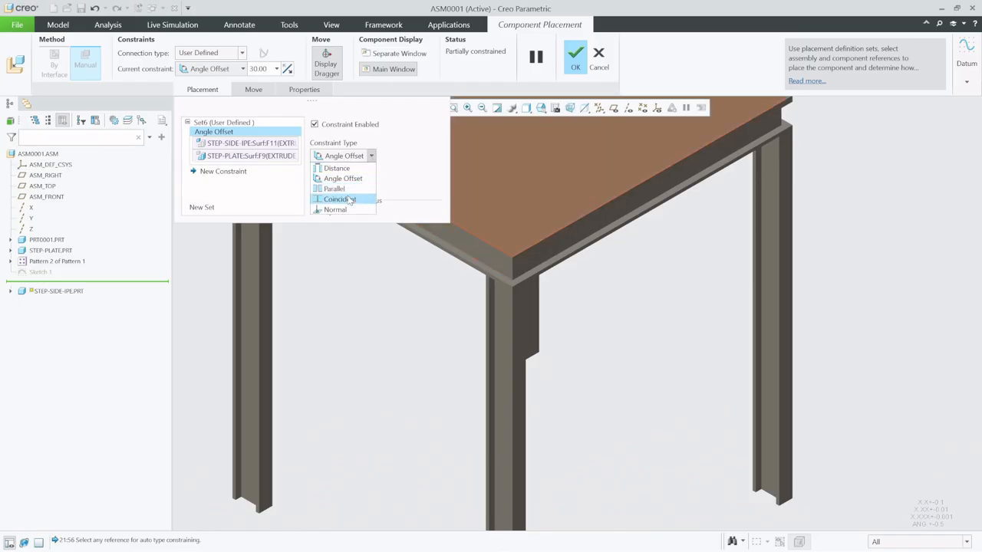
pyautogui.click(352, 195)
# - Add a second Coincident constraint between the beam's narrow flange edge face and the matching flange edge face of the PRT0001 platform frame
pyautogui.scroll(4, 562, 323)
pyautogui.scroll(-4, 513, 428)
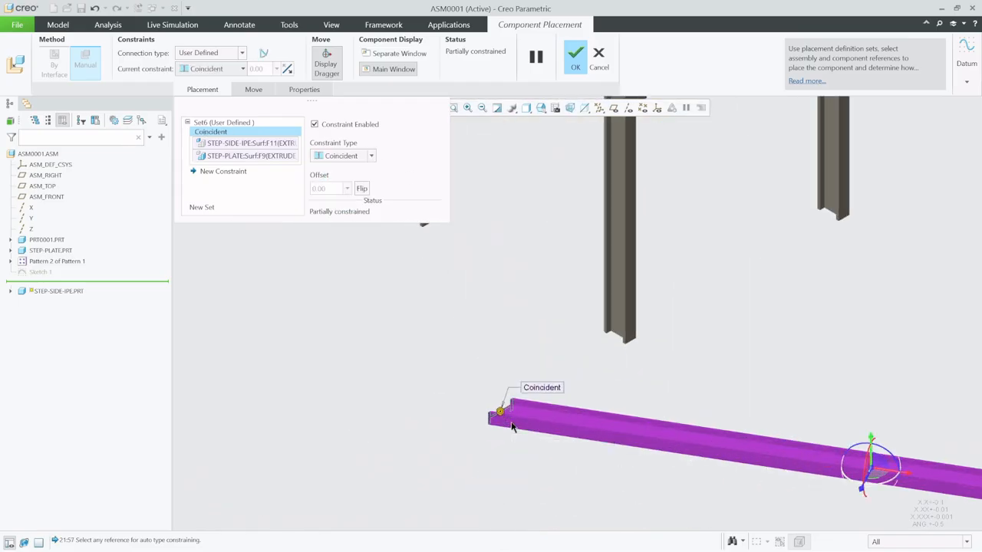
pyautogui.scroll(-5, 512, 427)
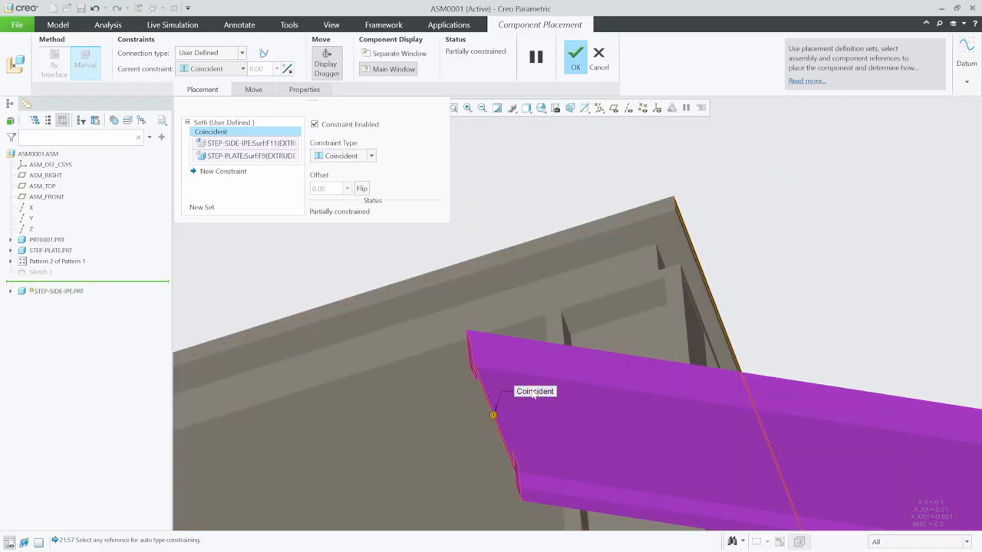
pyautogui.click(537, 387)
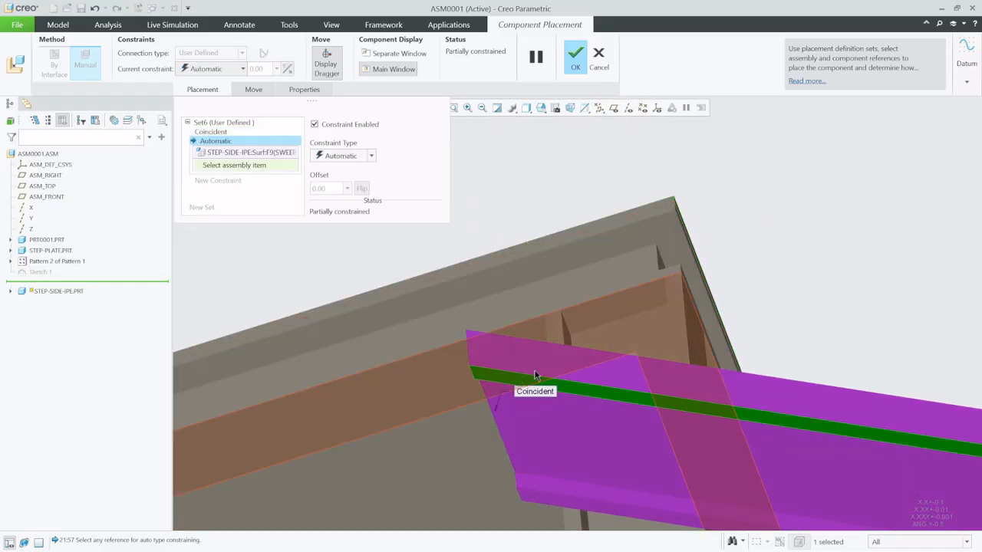
pyautogui.click(669, 210)
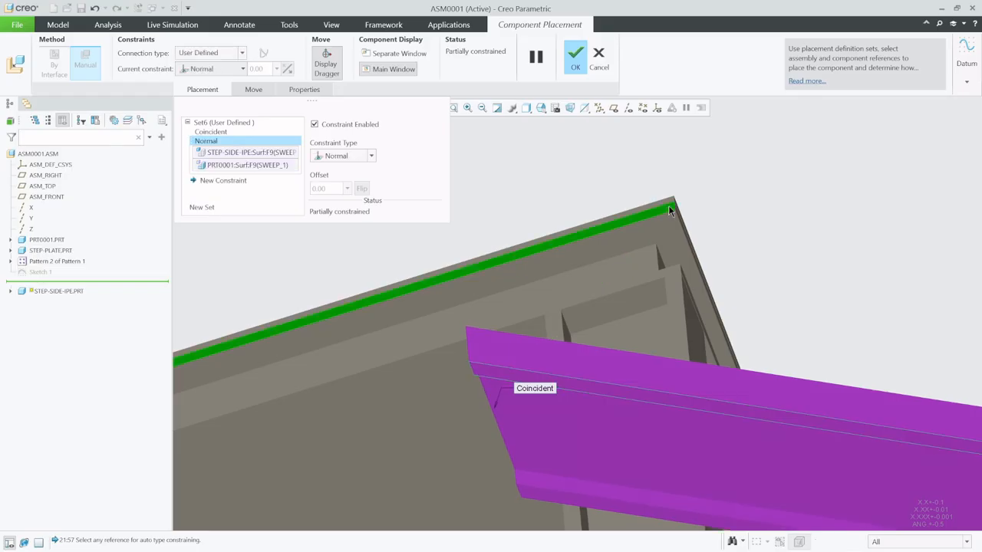
pyautogui.click(371, 156)
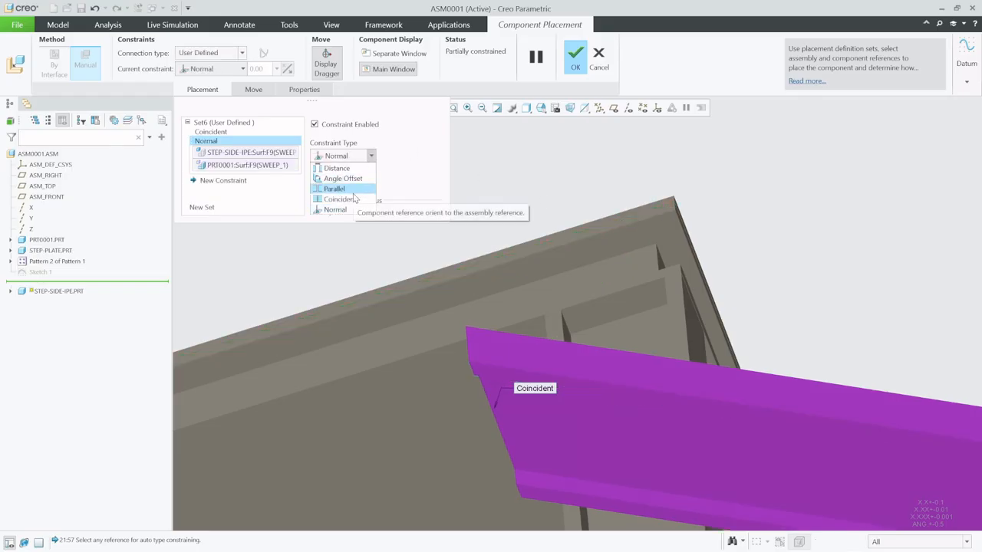
pyautogui.click(377, 234)
# - Flip the second Coincident constraint so the beam slopes down and away from the platform
pyautogui.scroll(8, 626, 268)
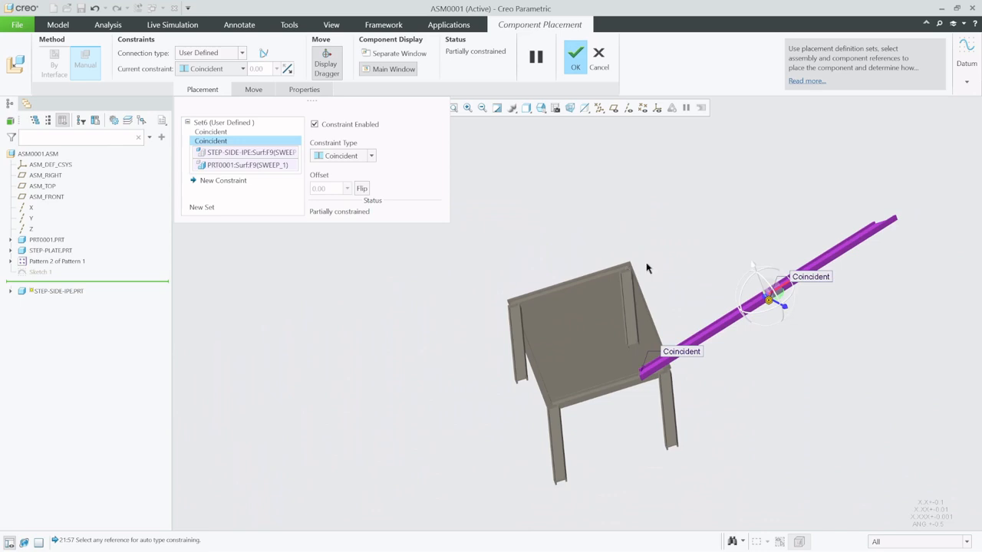
pyautogui.moveTo(663, 312); pyautogui.dragTo(603, 305, button='middle')
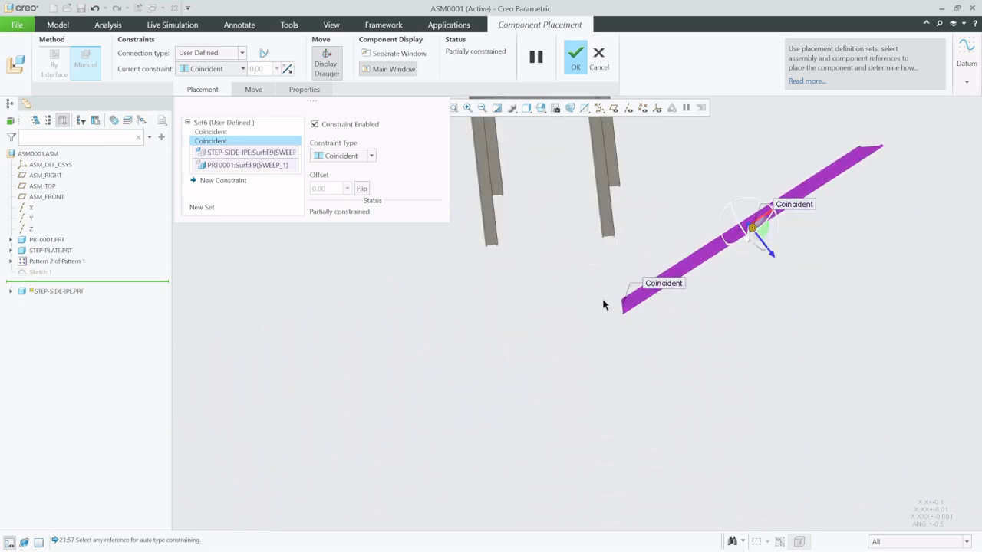
pyautogui.click(361, 188)
pyautogui.moveTo(592, 221); pyautogui.dragTo(600, 336, button='middle')
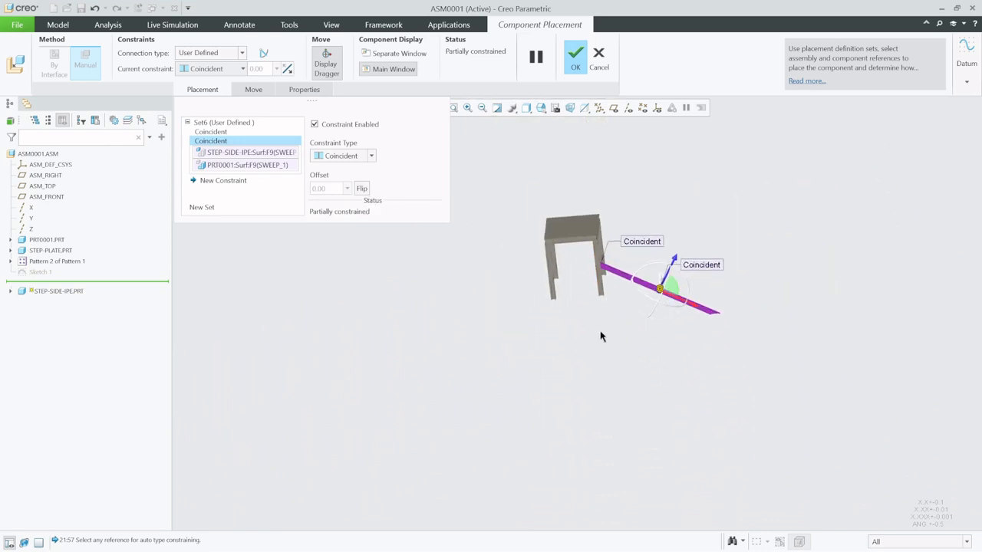
# - Add a third Coincident constraint between the short upper edge of the beam's cut end and the top surface of the PRT0001 frame
pyautogui.scroll(-10, 594, 269)
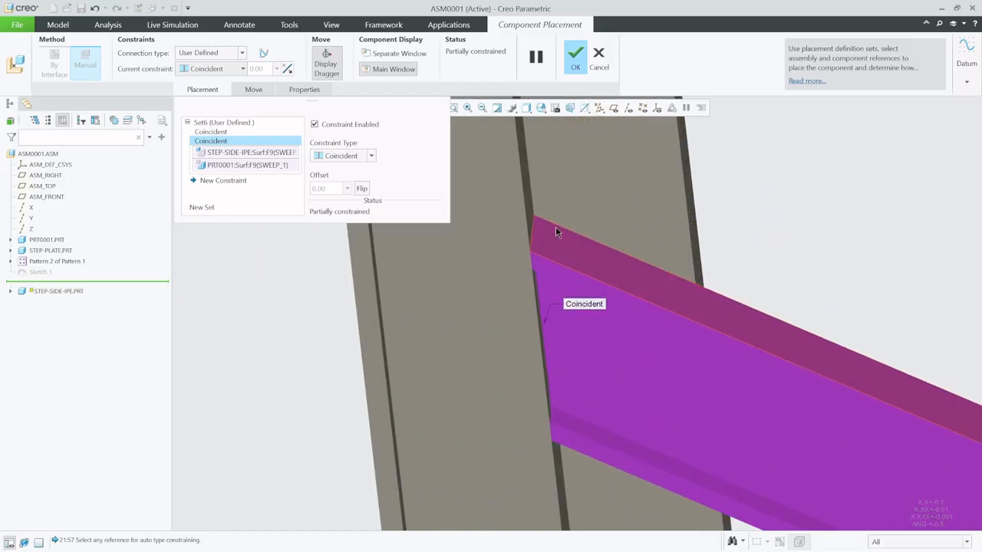
pyautogui.scroll(-3, 556, 230)
pyautogui.click(223, 181)
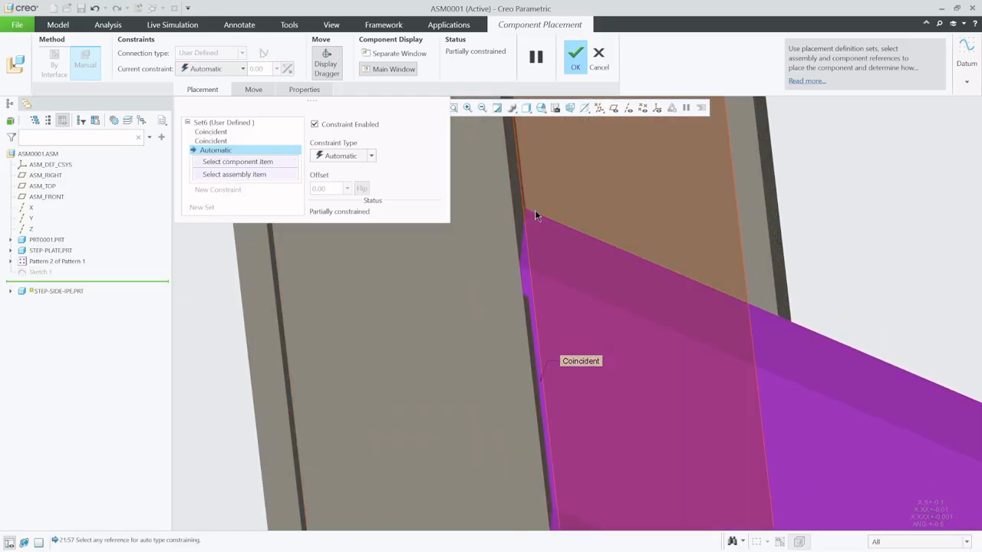
pyautogui.rightClick(524, 230)
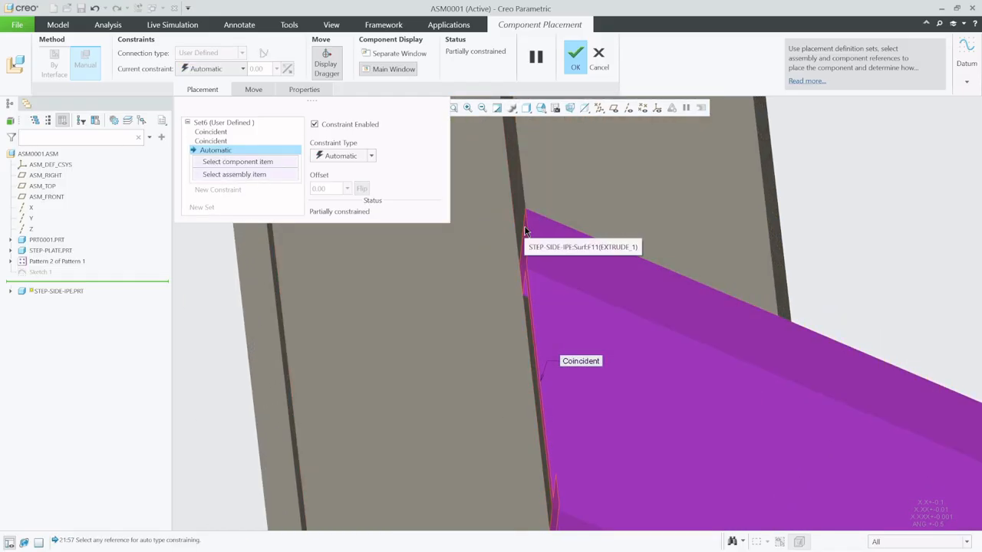
pyautogui.rightClick(524, 231)
pyautogui.rightClick(525, 231)
pyautogui.rightClick(525, 231)
pyautogui.rightClick(525, 231)
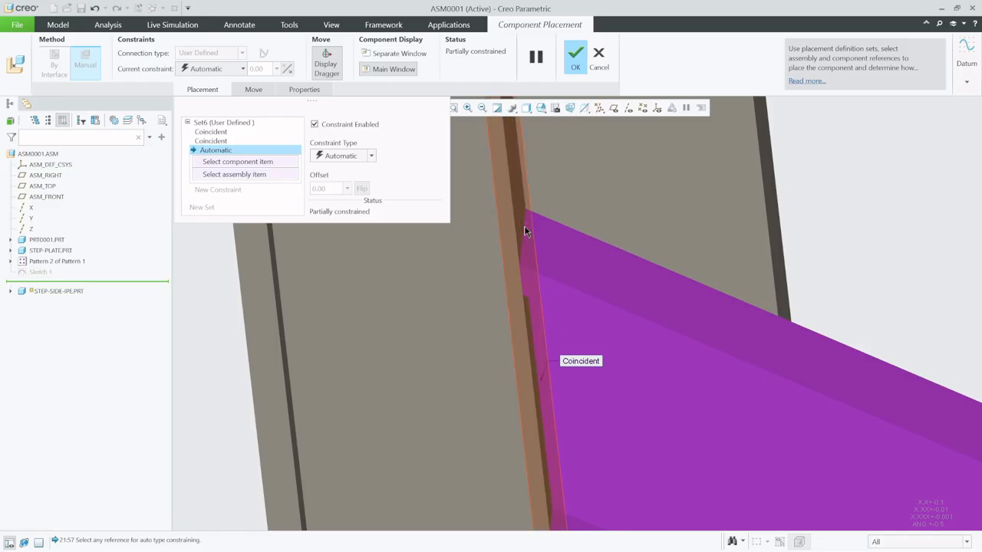
pyautogui.rightClick(525, 230)
pyautogui.click(525, 231)
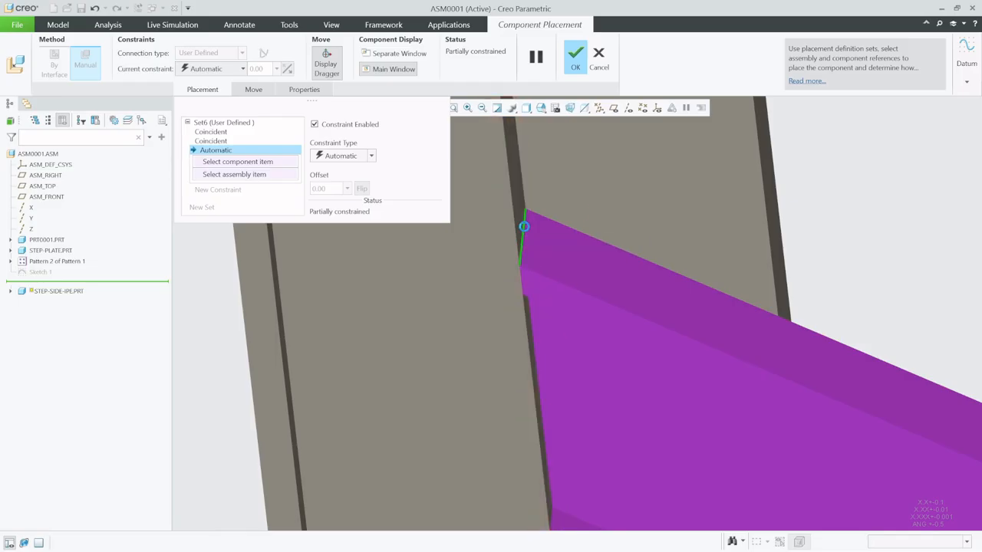
pyautogui.scroll(5, 603, 394)
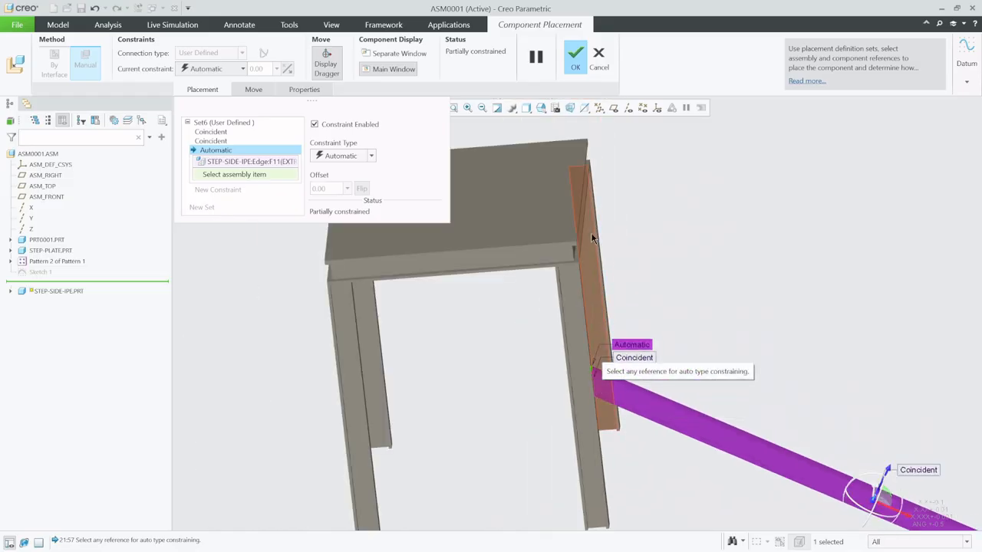
pyautogui.scroll(-8, 566, 242)
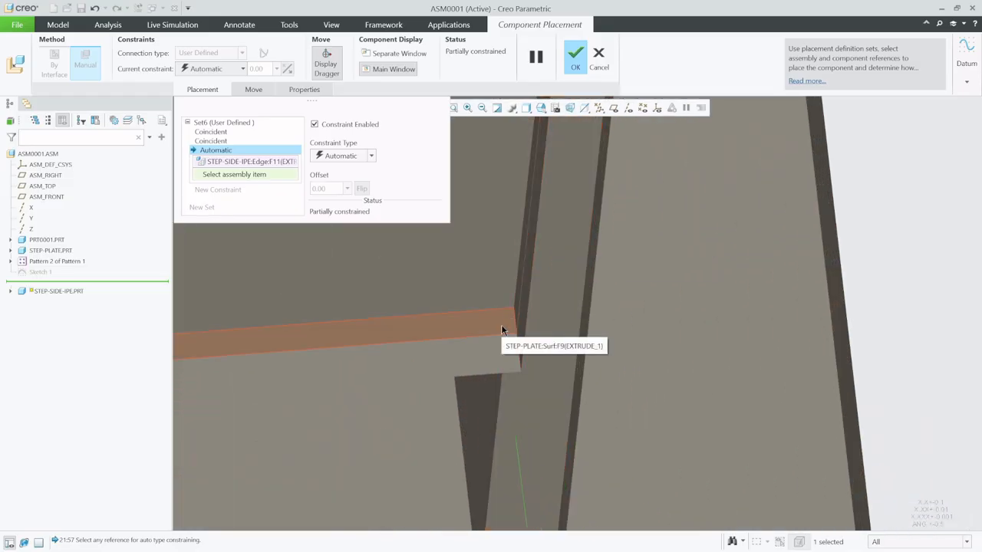
pyautogui.click(501, 330)
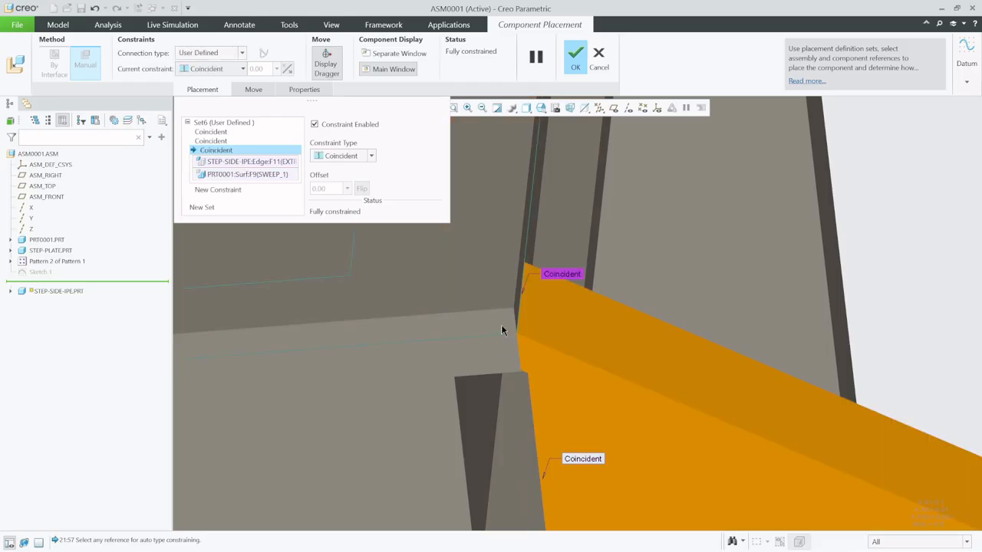
# - Accept the side beam's placement and check how it meets the platform corner
pyautogui.moveTo(504, 330); pyautogui.dragTo(386, 359, button='middle')
pyautogui.scroll(5, 386, 358)
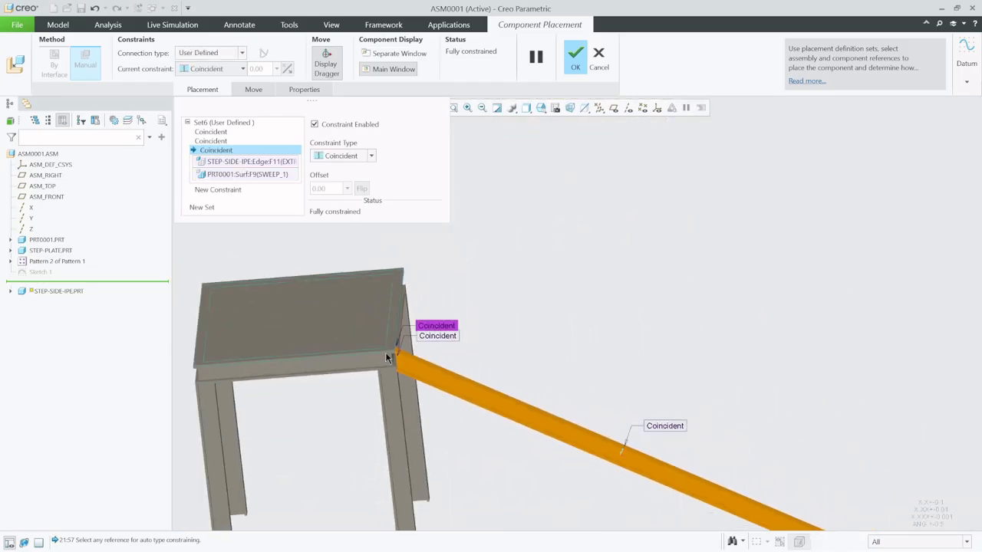
pyautogui.click(585, 59)
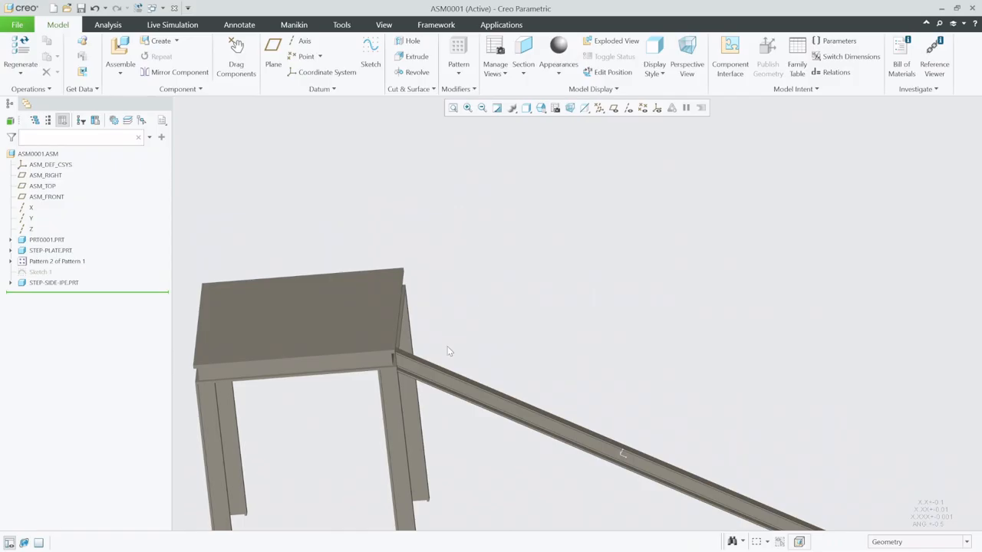
pyautogui.scroll(-8, 456, 332)
pyautogui.scroll(6, 491, 280)
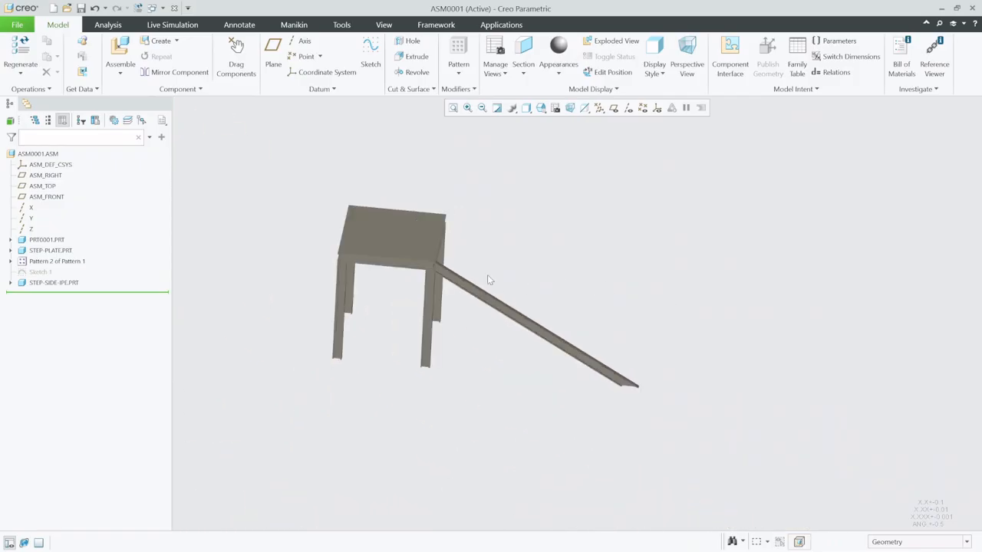
# - Set the model display style to Shading With Edges
pyautogui.click(526, 107)
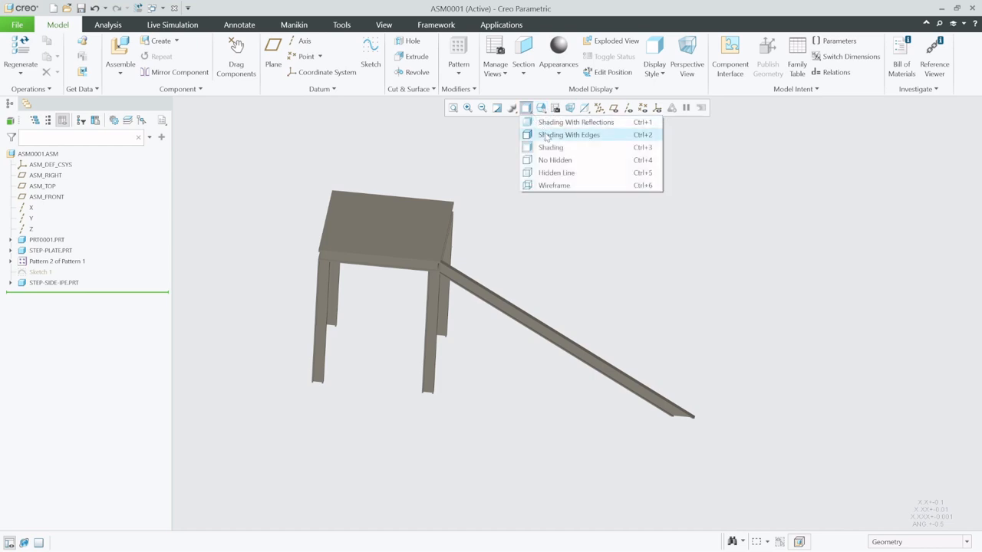
pyautogui.click(547, 135)
pyautogui.moveTo(572, 320)
pyautogui.mouseDown(button='middle')
pyautogui.moveTo(472, 293)
pyautogui.moveTo(491, 267)
pyautogui.moveTo(491, 293)
pyautogui.mouseUp(button='middle')
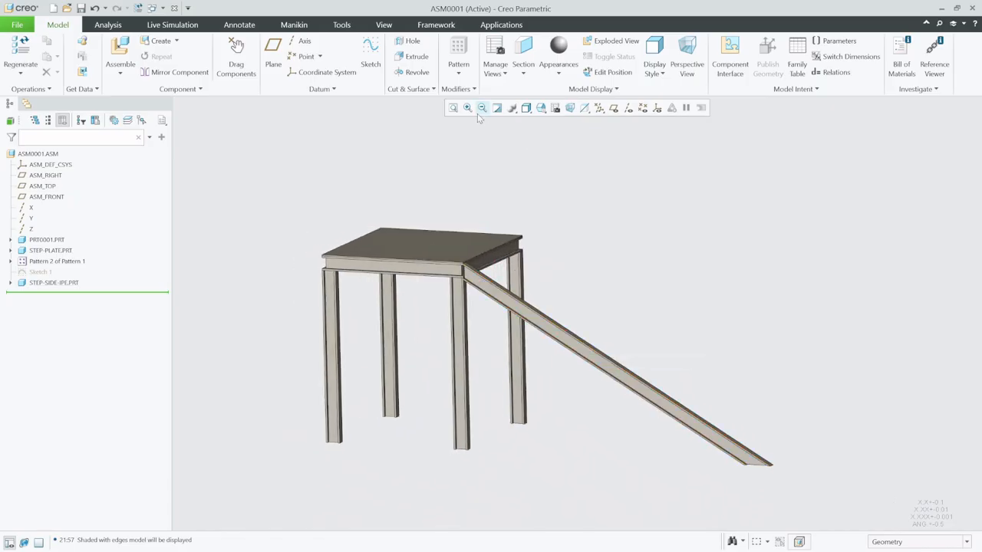
# - Start a Direction pattern of the STEP-SIDE-IPE beam, using the lower flange's outer side face on the platform frame as the first direction
pyautogui.moveTo(534, 299)
pyautogui.mouseDown(button='middle')
pyautogui.moveTo(522, 292)
pyautogui.moveTo(527, 285)
pyautogui.mouseUp(button='middle')
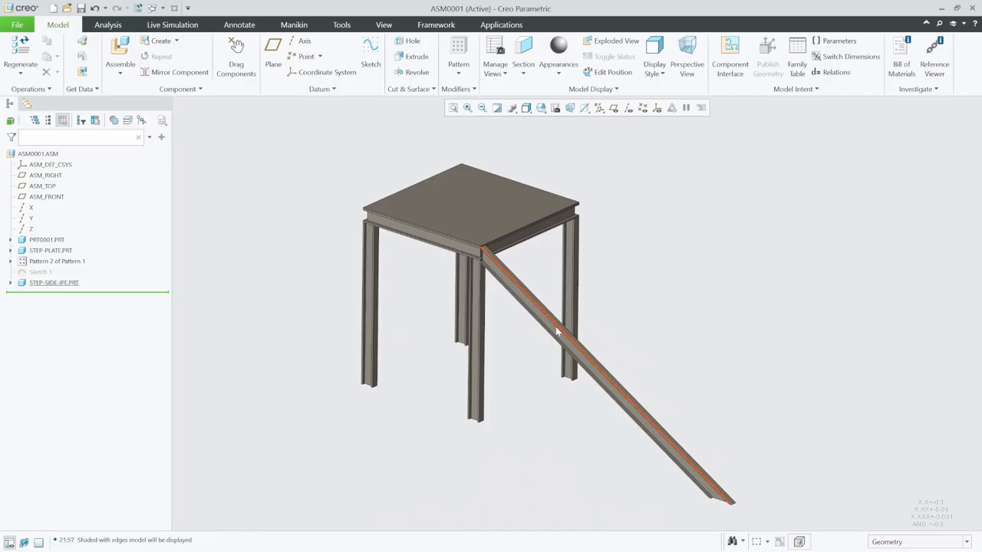
pyautogui.click(54, 282)
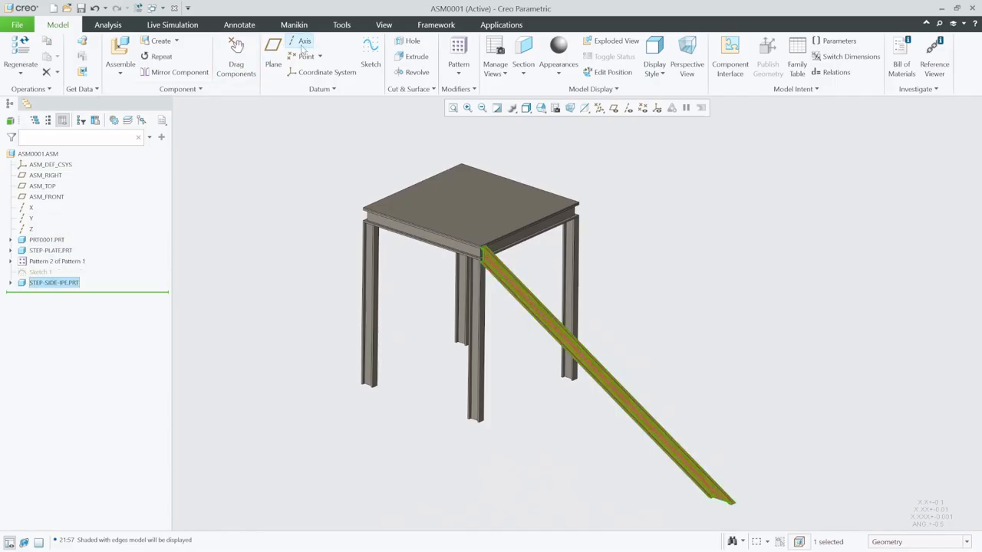
pyautogui.click(467, 48)
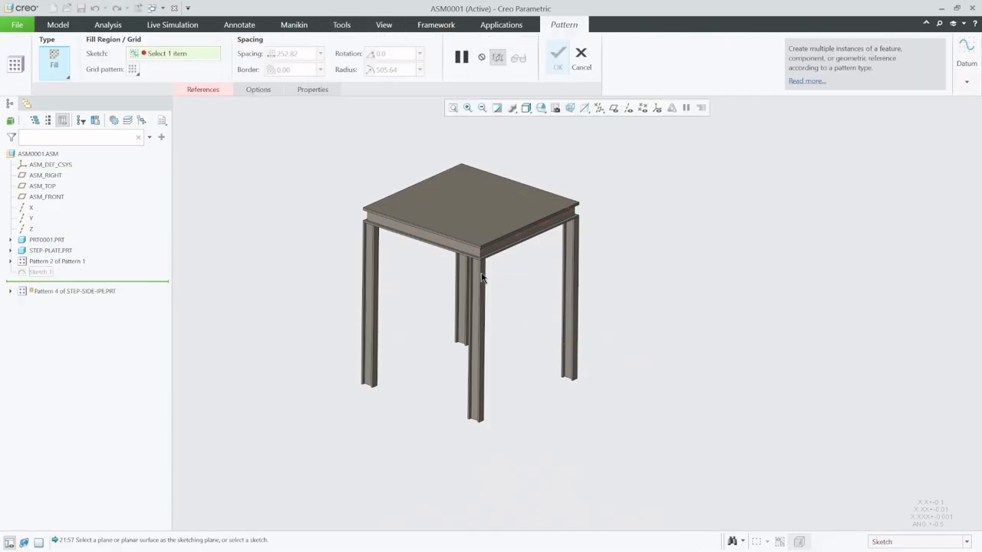
pyautogui.scroll(5, 481, 278)
pyautogui.click(56, 59)
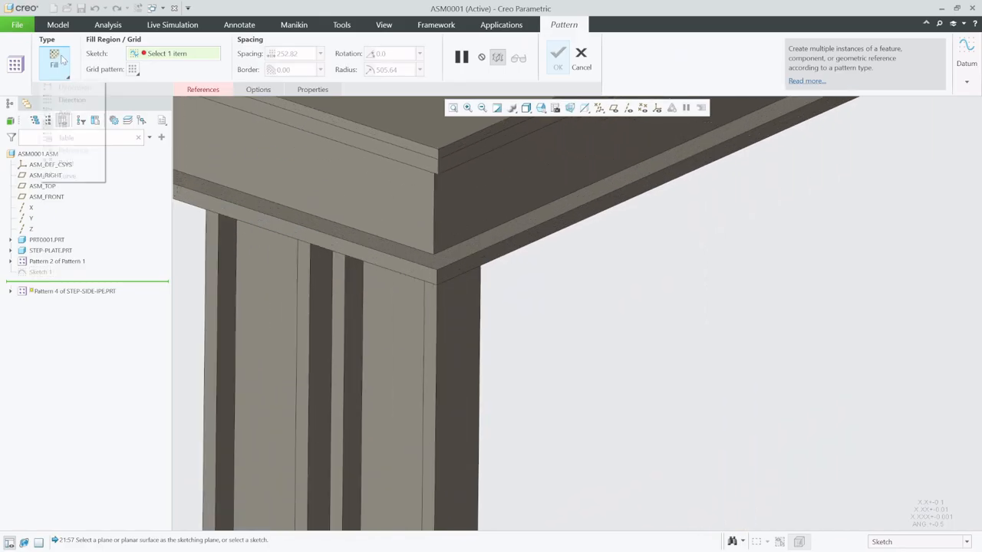
pyautogui.click(64, 102)
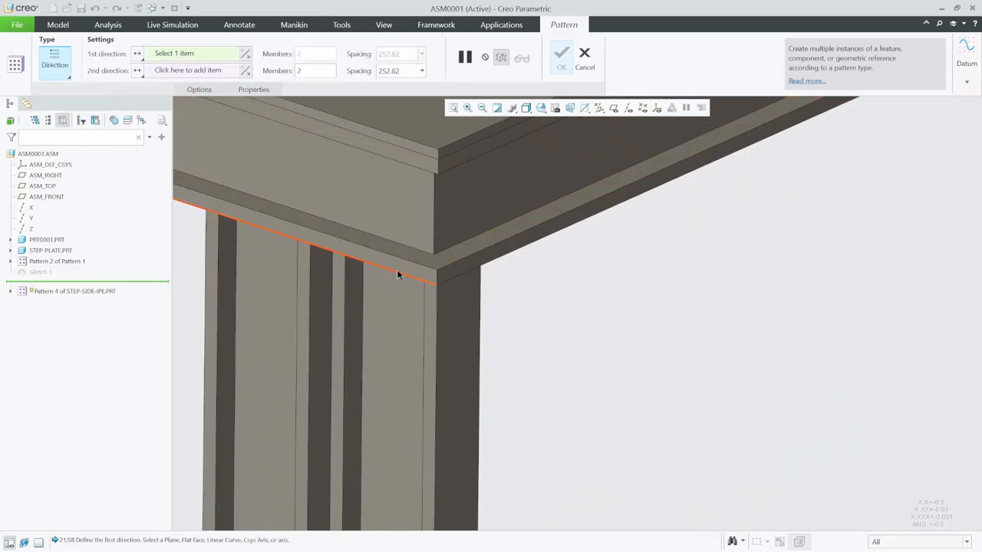
pyautogui.click(399, 268)
pyautogui.scroll(-6, 379, 283)
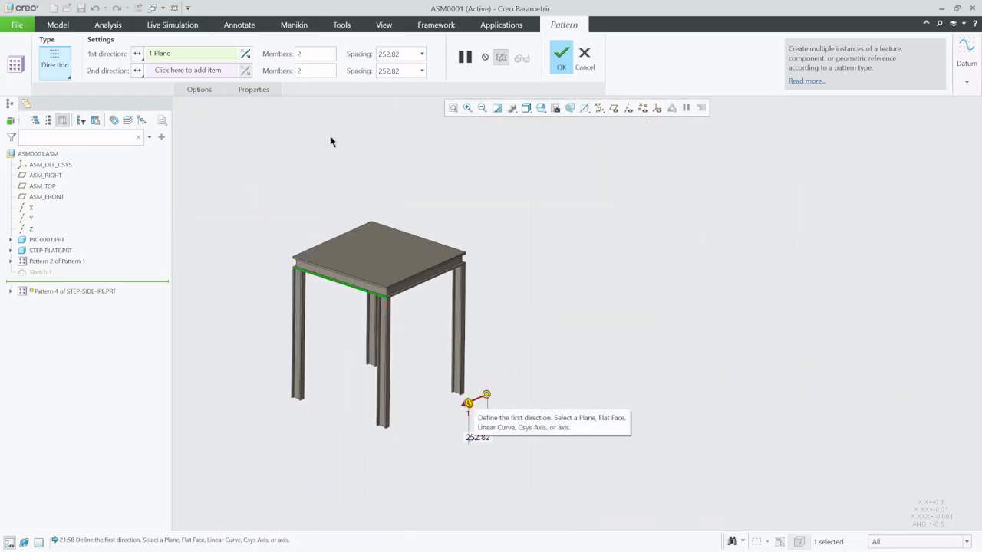
# - Flip the pattern direction toward the platform's opposite side, set the spacing to 1050, and create the two-member beam pattern
pyautogui.click(247, 56)
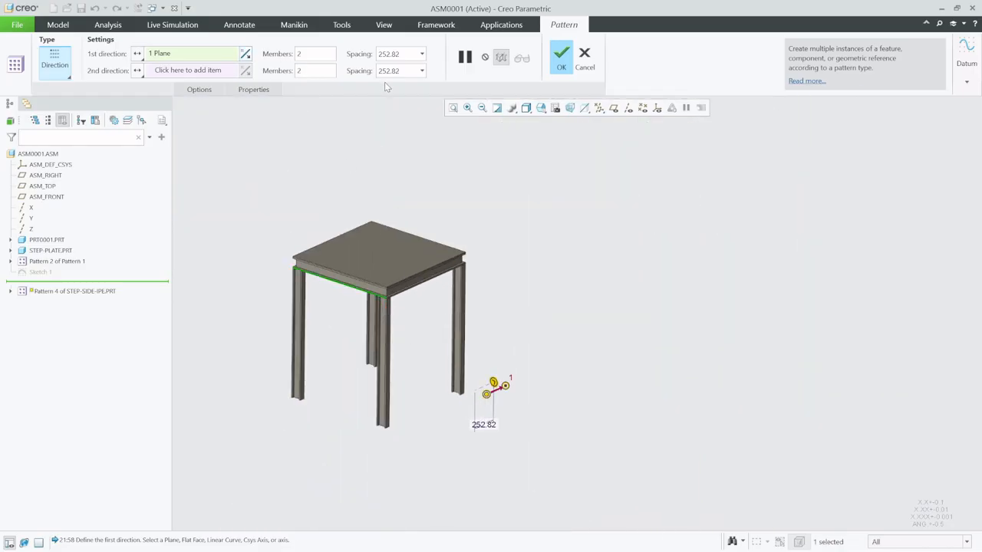
pyautogui.write('1050')
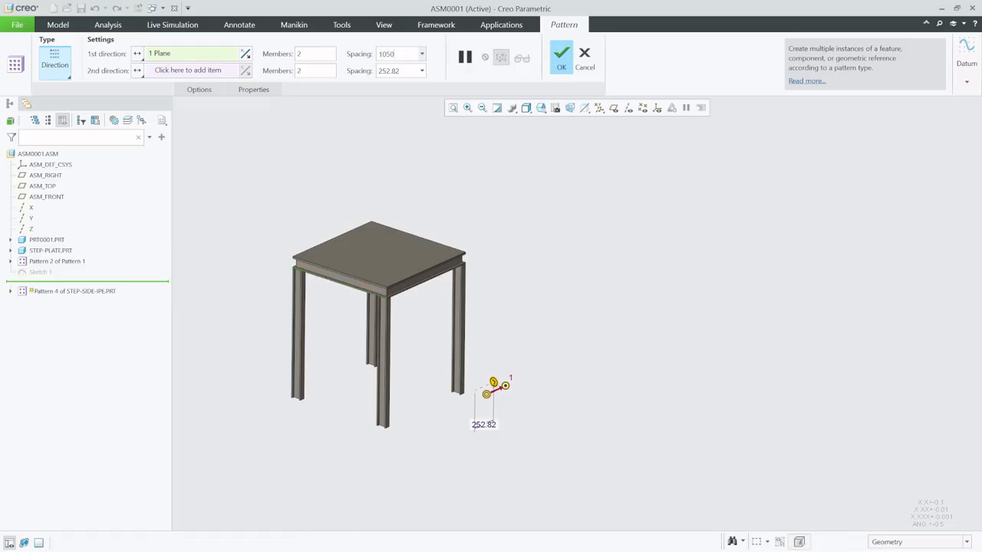
pyautogui.press('Return')
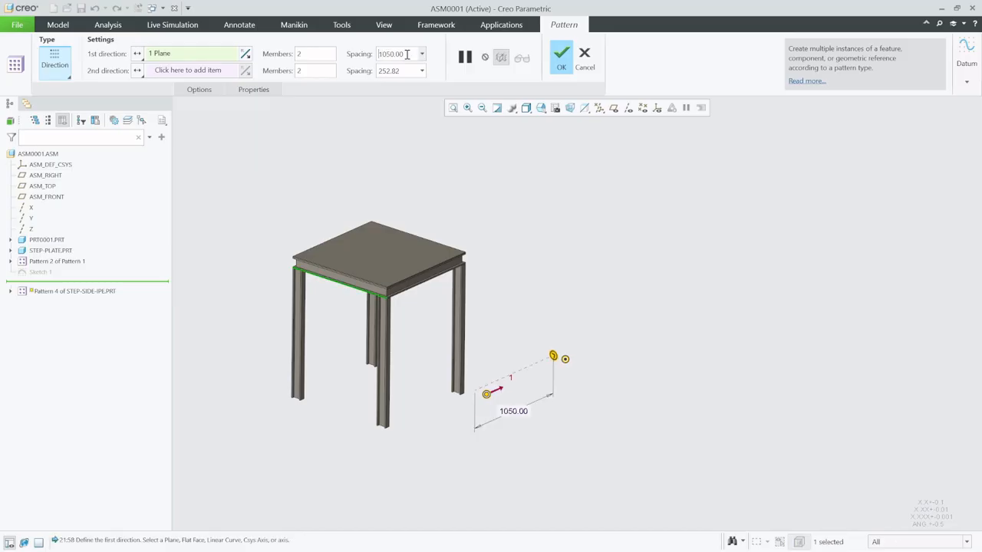
pyautogui.click(562, 66)
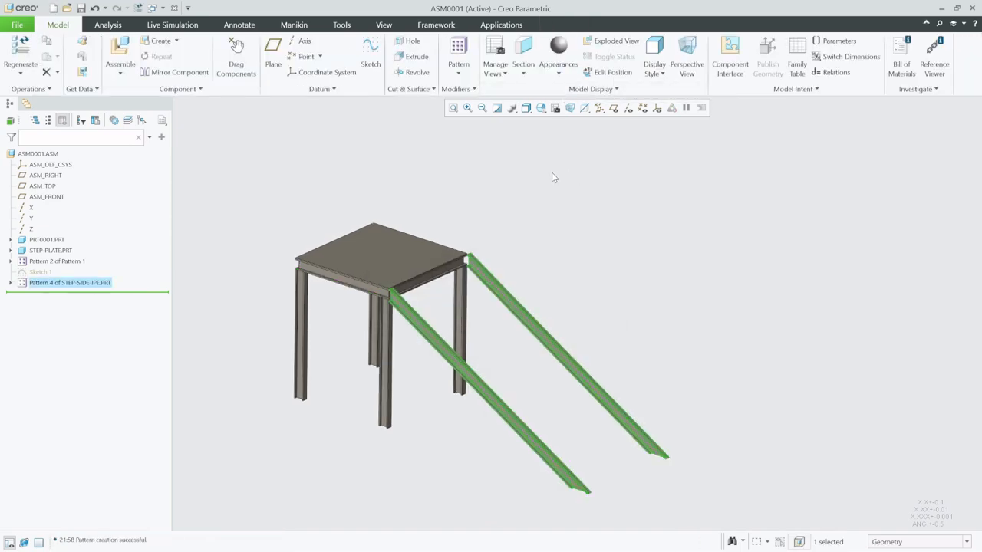
# - Redefine the side beam pattern with a spacing of 1000
pyautogui.scroll(-3, 443, 268)
pyautogui.moveTo(465, 272); pyautogui.dragTo(335, 317, button='middle')
pyautogui.scroll(-5, 460, 282)
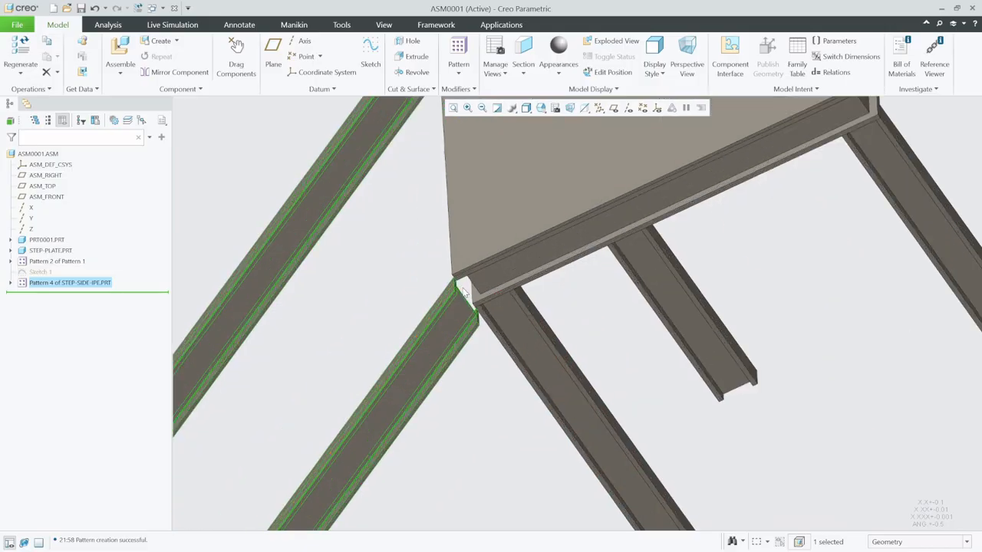
pyautogui.moveTo(460, 281)
pyautogui.mouseDown(button='middle')
pyautogui.moveTo(458, 273)
pyautogui.moveTo(497, 264)
pyautogui.mouseUp(button='middle')
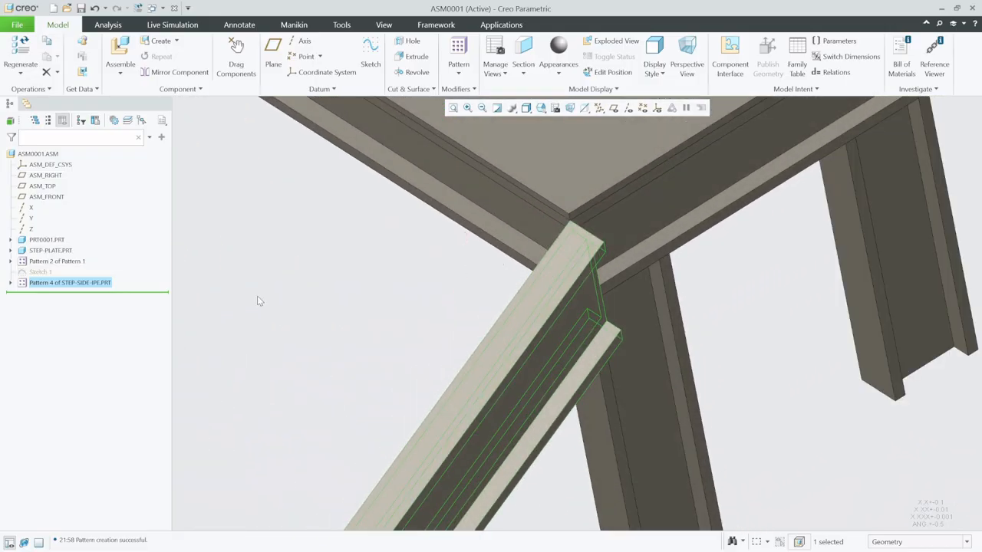
pyautogui.rightClick(107, 282)
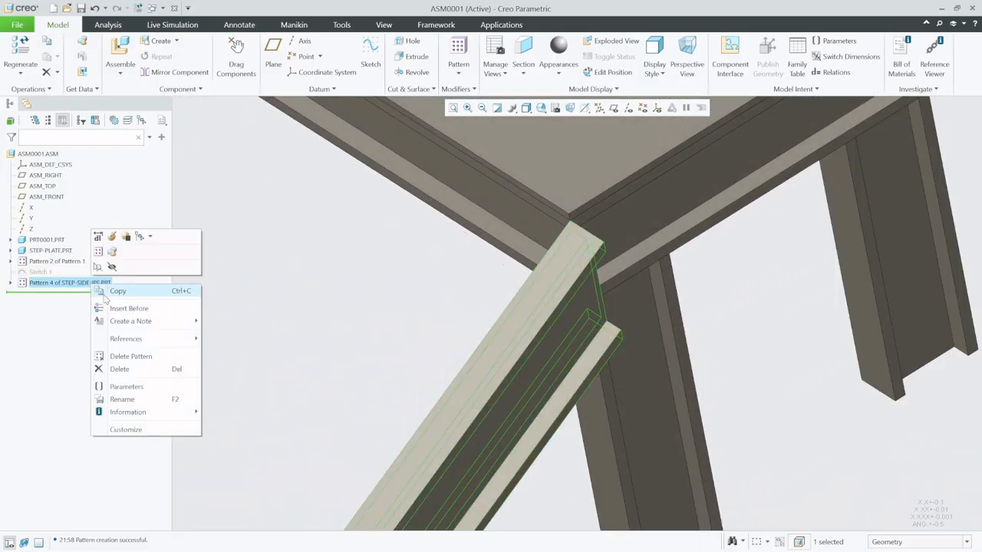
pyautogui.click(112, 238)
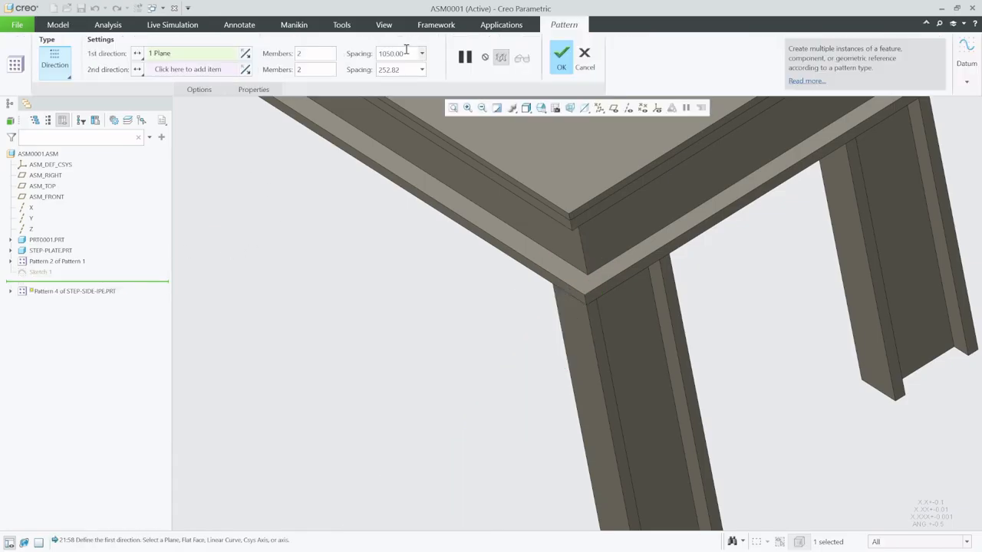
pyautogui.write('1')
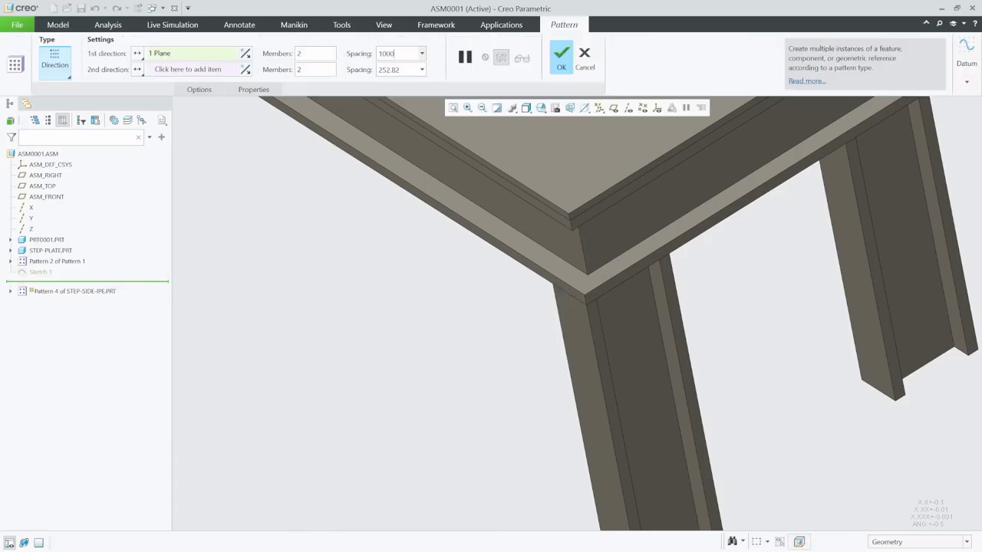
pyautogui.press('Return')
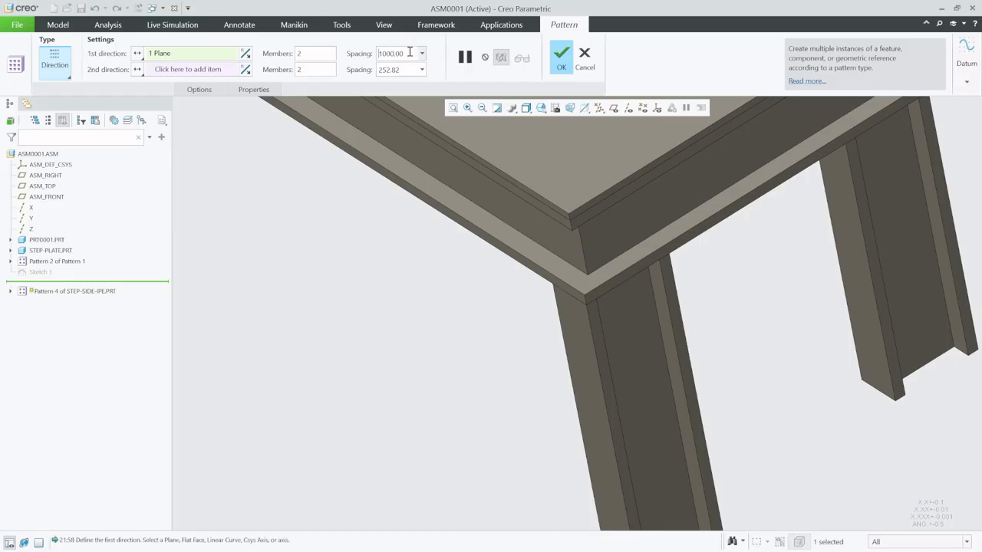
pyautogui.click(561, 56)
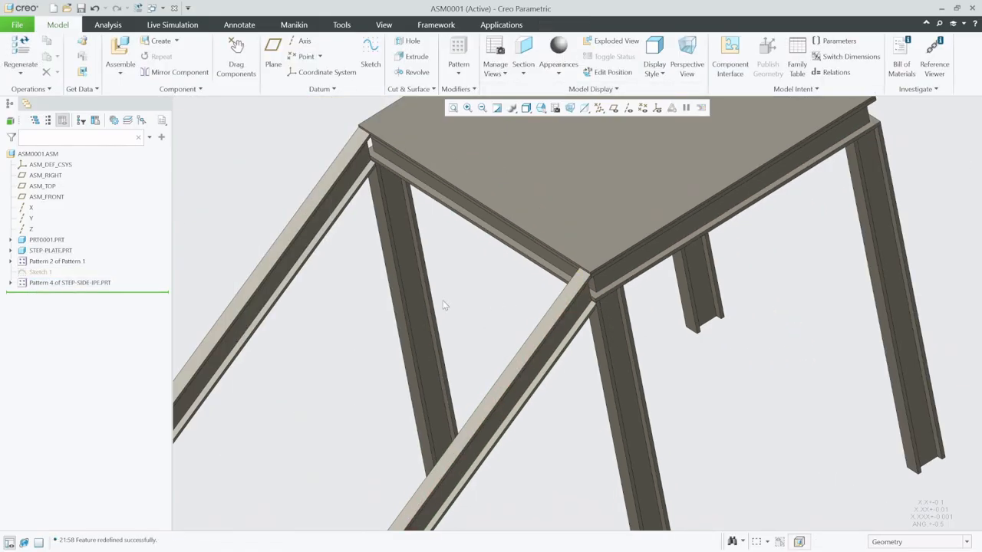
# - Start a sketch on the upper flange's outer side face of the PRT0001 frame and orient the view parallel to the sketch plane
pyautogui.scroll(2, 437, 296)
pyautogui.scroll(-2, 442, 291)
pyautogui.moveTo(442, 293); pyautogui.dragTo(547, 239, button='middle')
pyautogui.scroll(3, 559, 245)
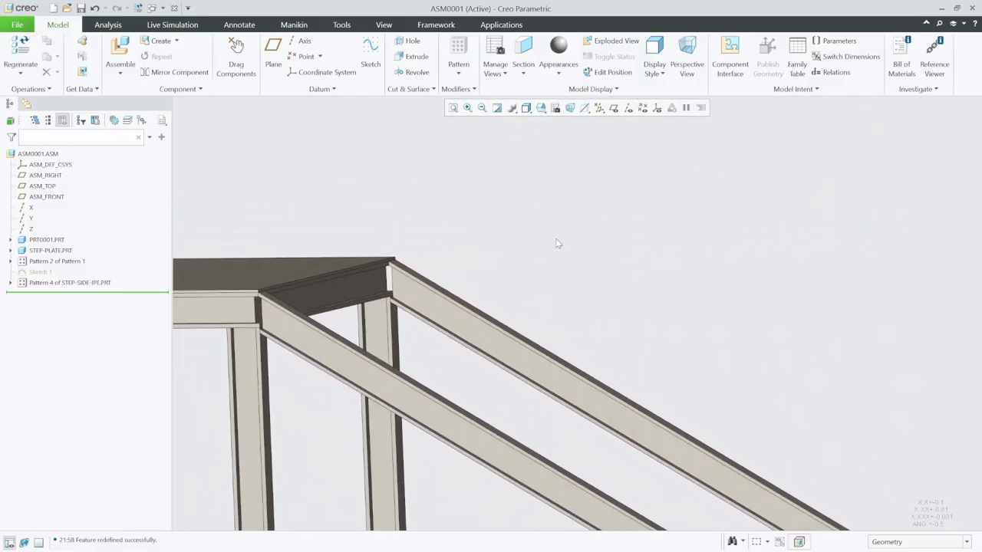
pyautogui.scroll(-3, 441, 259)
pyautogui.hotkey('ctrl', 'd')
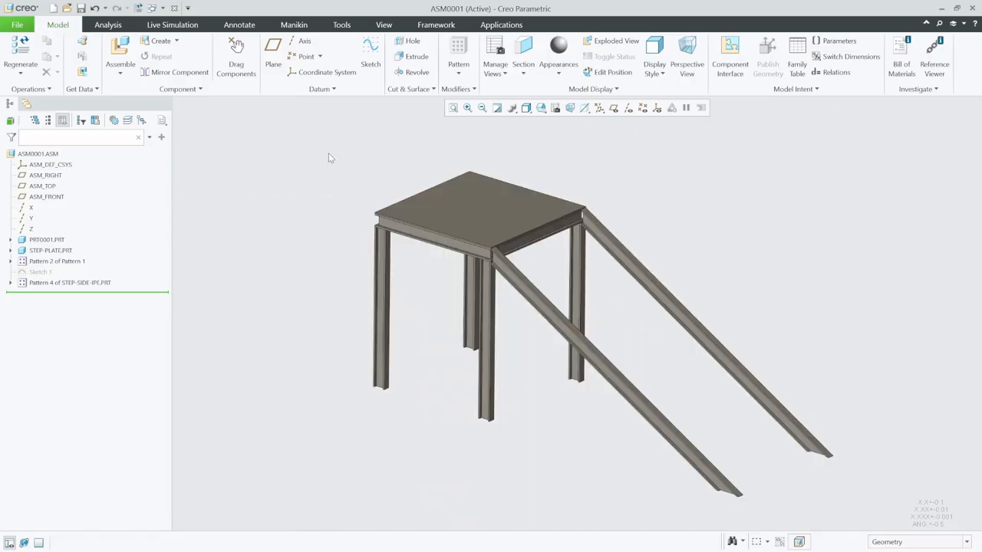
pyautogui.click(370, 60)
pyautogui.scroll(-2, 493, 272)
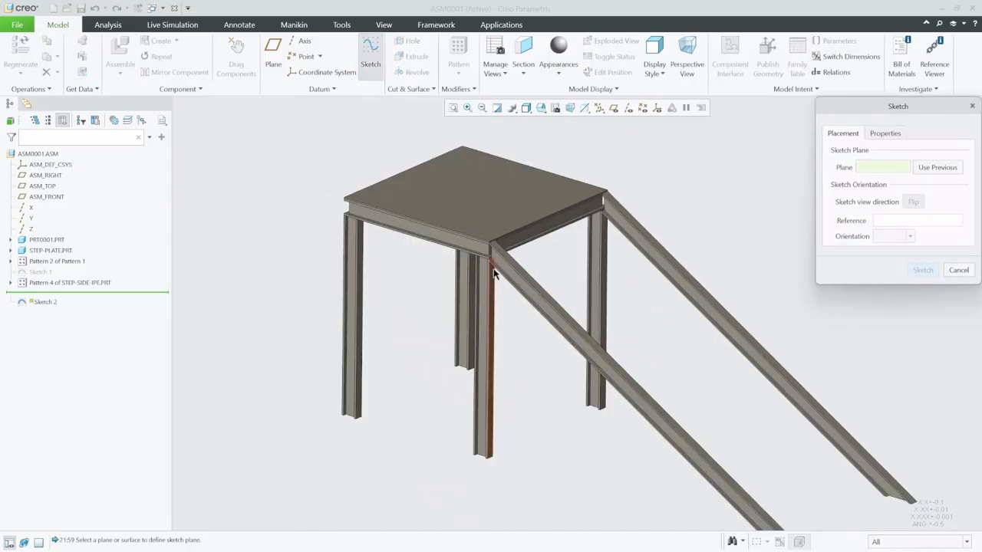
pyautogui.scroll(-5, 497, 210)
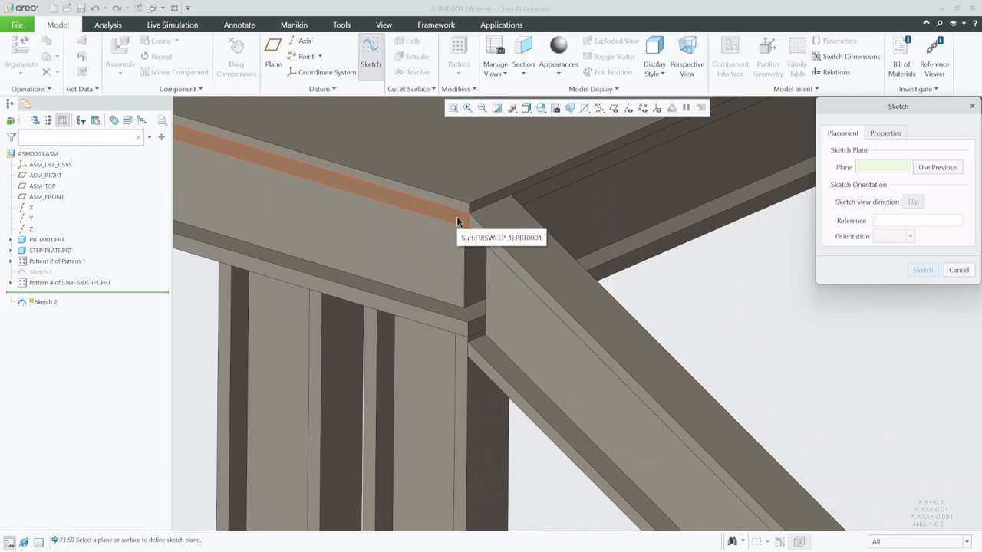
pyautogui.click(457, 221)
pyautogui.click(920, 271)
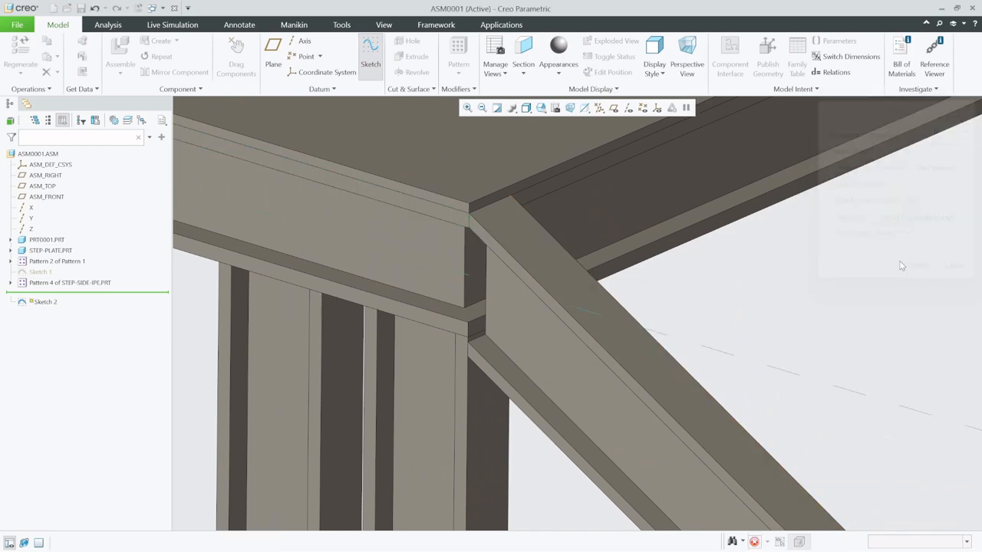
pyautogui.click(643, 108)
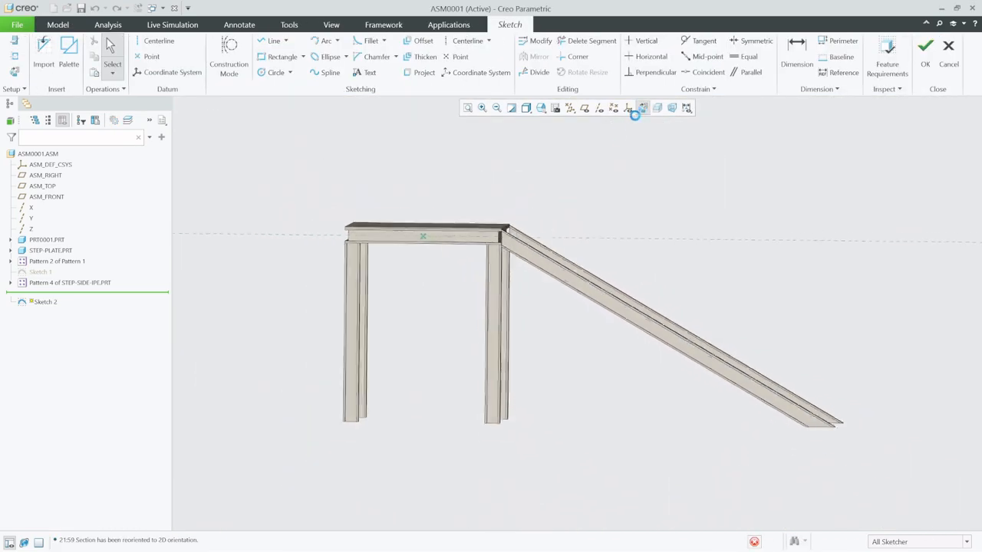
# - Add the top surface of the step plate as a sketch reference
pyautogui.scroll(-8, 513, 244)
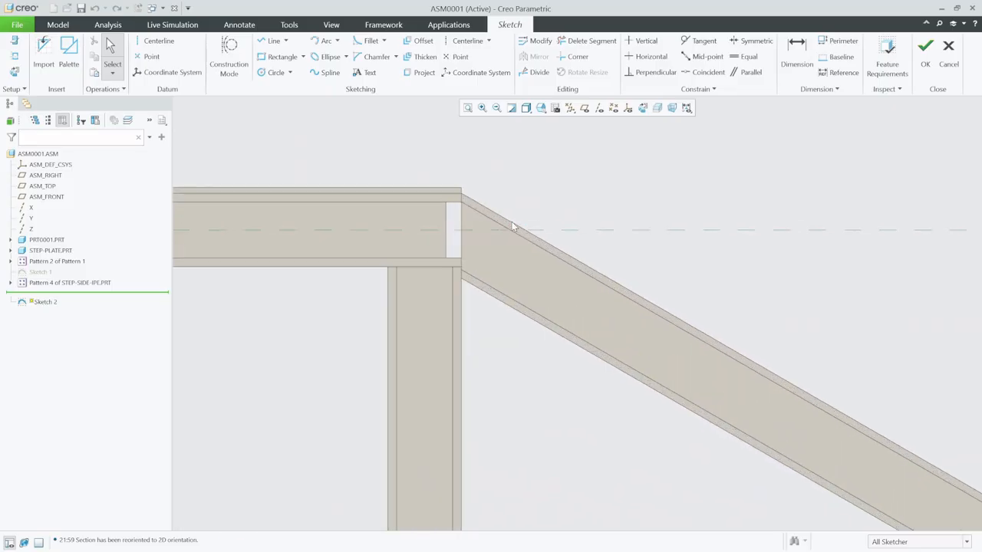
pyautogui.scroll(-1, 510, 192)
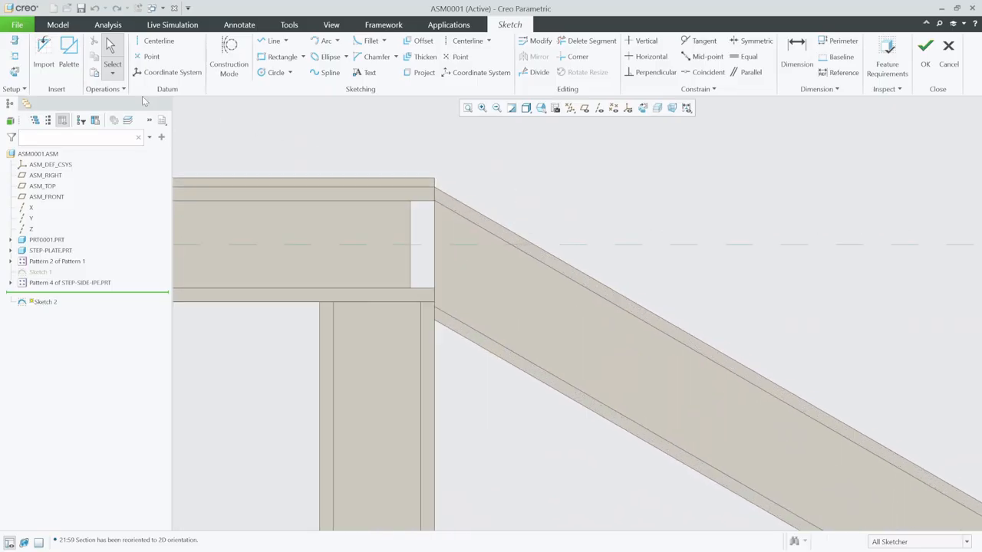
pyautogui.click(13, 56)
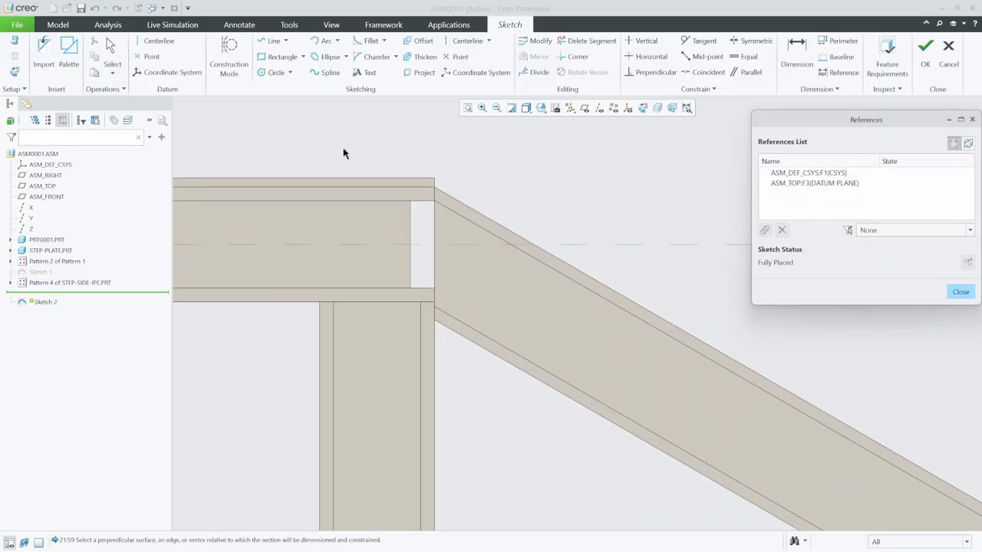
pyautogui.click(405, 182)
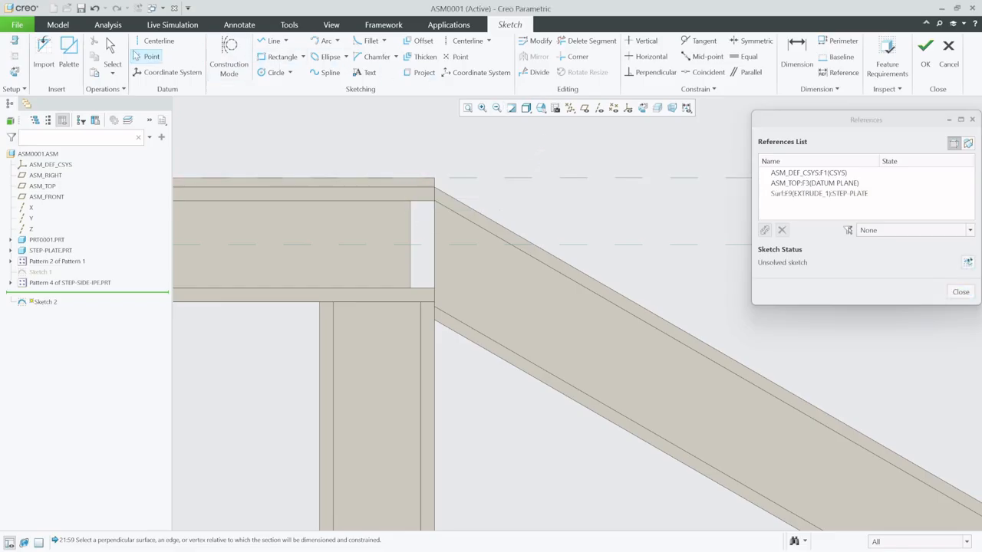
# - Place a horizontal datum centerline across the side beam, about 190 below the step plate's top surface
pyautogui.click(154, 41)
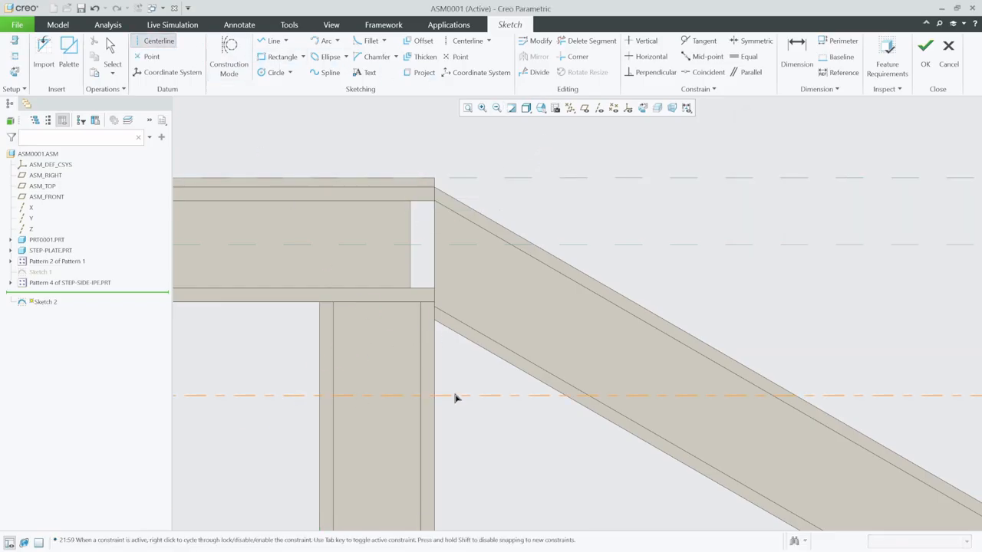
pyautogui.click(552, 396)
pyautogui.middleClick(659, 283)
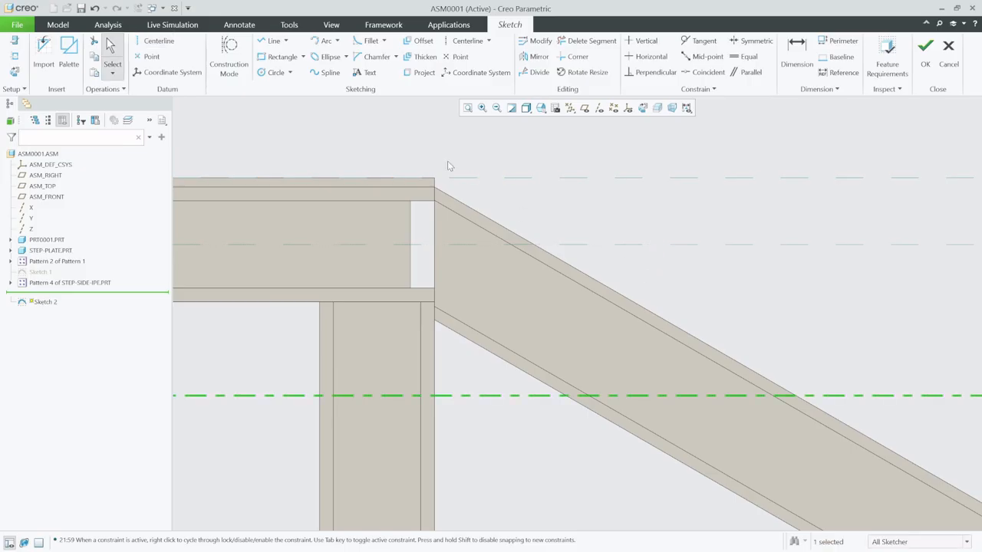
# - Dimension the distance from the step plate's top reference to the horizontal centerline and set it to 250
pyautogui.click(796, 54)
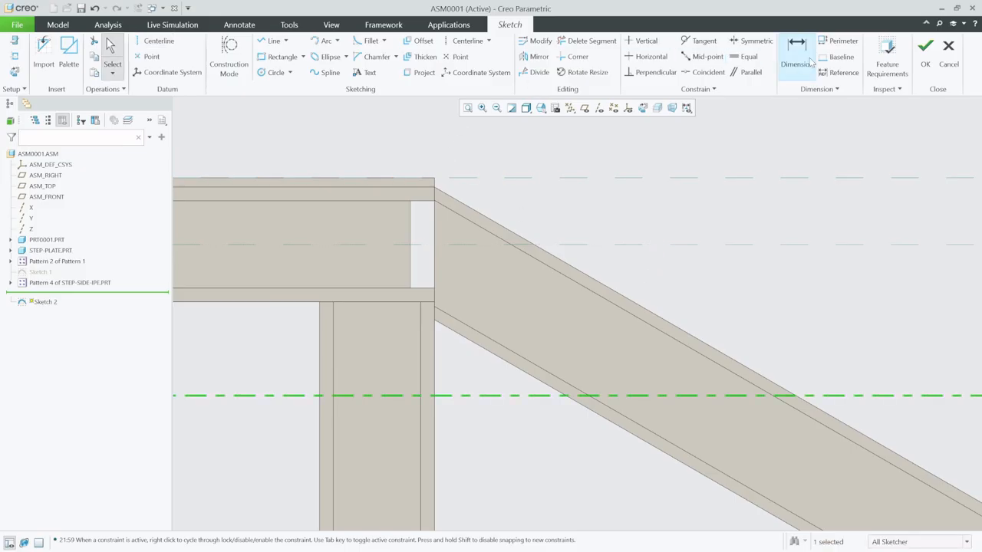
pyautogui.click(623, 181)
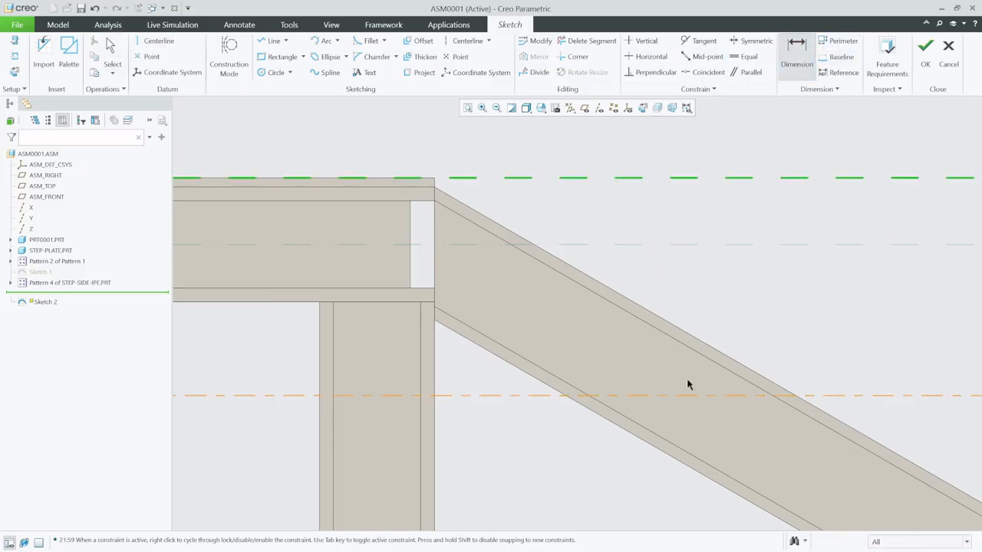
pyautogui.middleClick(744, 323)
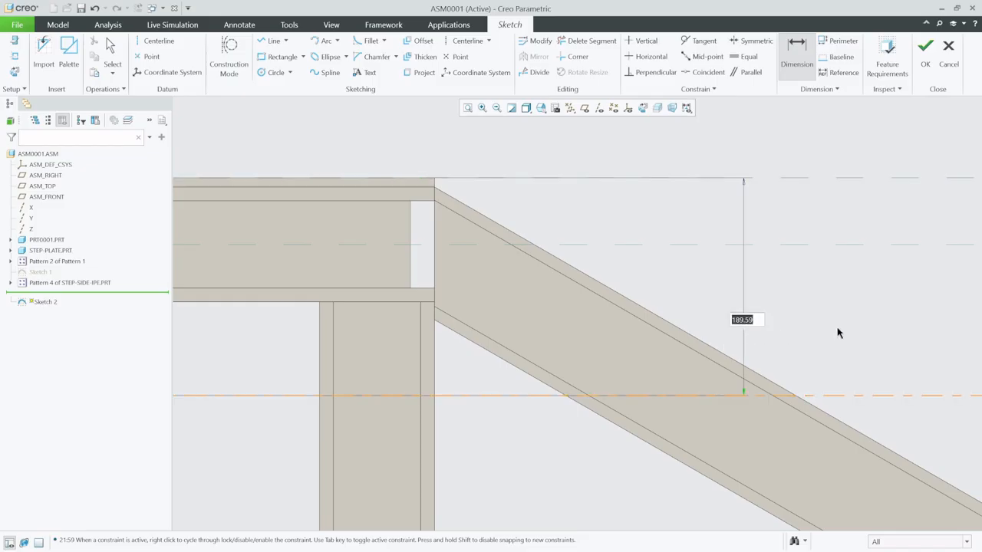
pyautogui.press('Return')
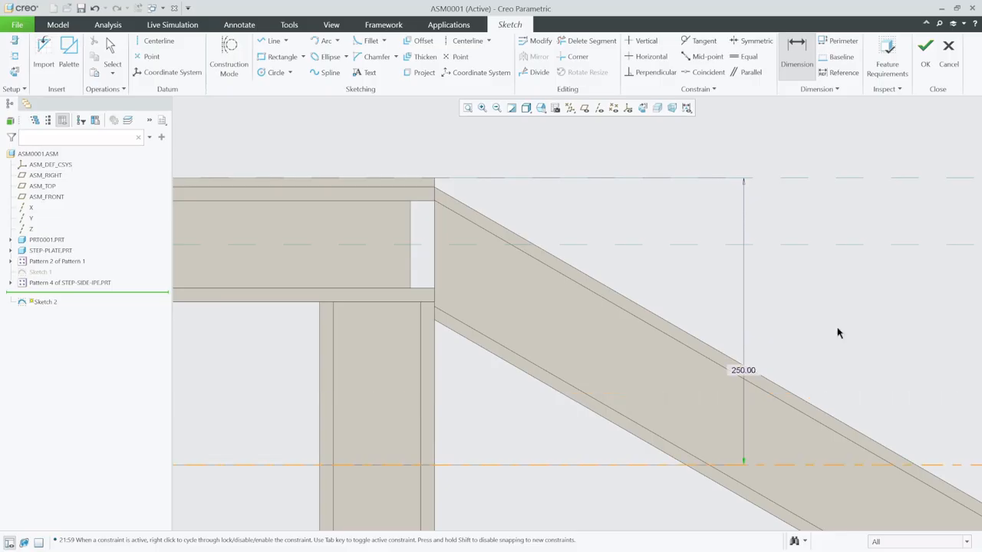
pyautogui.scroll(3, 438, 384)
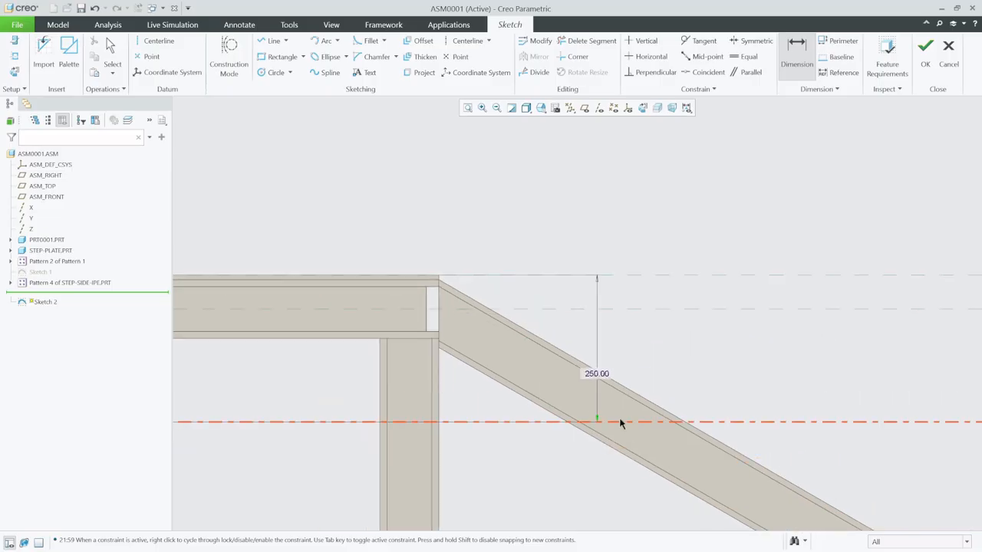
pyautogui.scroll(-1, 621, 423)
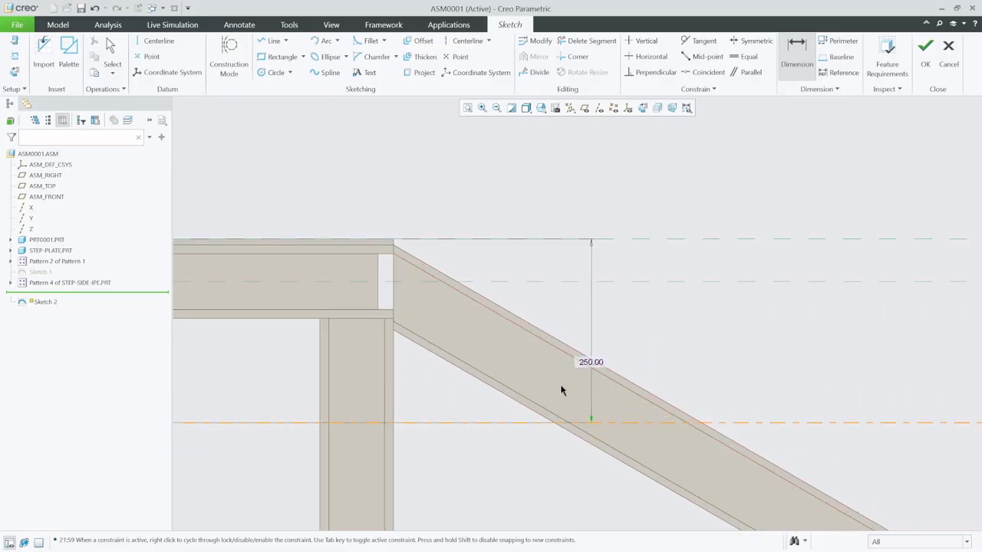
# - Draw a Z-shaped line chain across the side beam along the horizontal centerline, about 449 long, with vertical ends of about 56 and 74
pyautogui.click(274, 43)
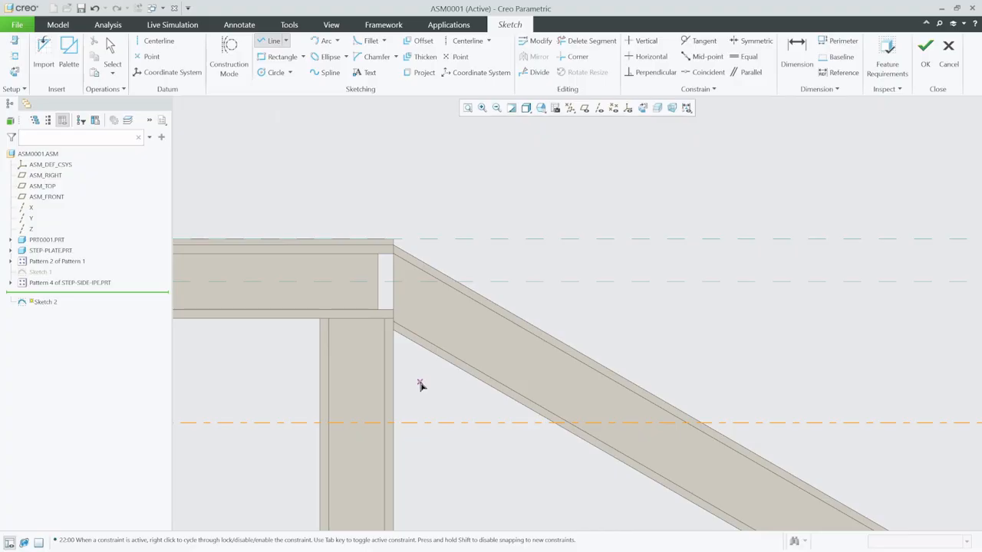
pyautogui.click(419, 422)
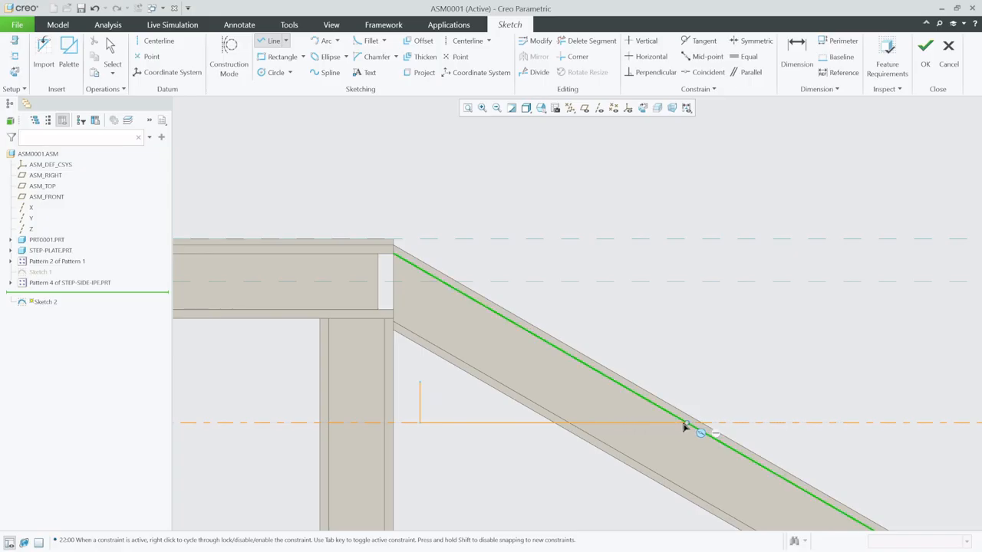
pyautogui.click(750, 422)
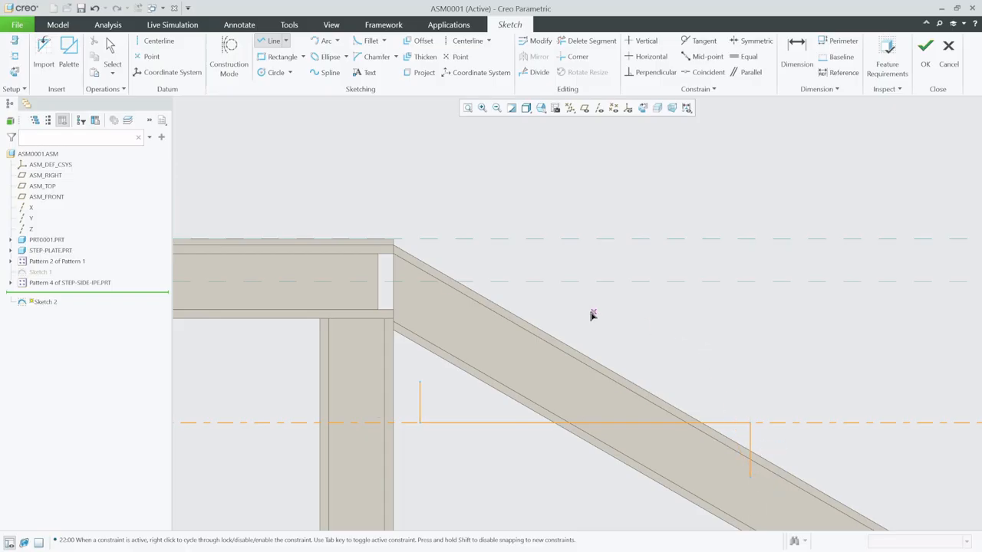
pyautogui.click(112, 52)
pyautogui.scroll(3, 460, 447)
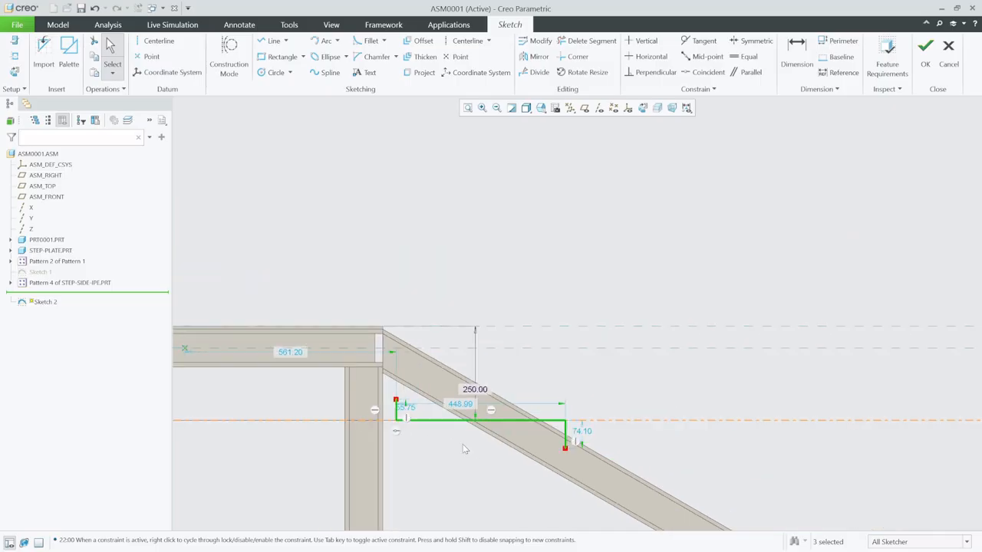
pyautogui.scroll(-3, 483, 459)
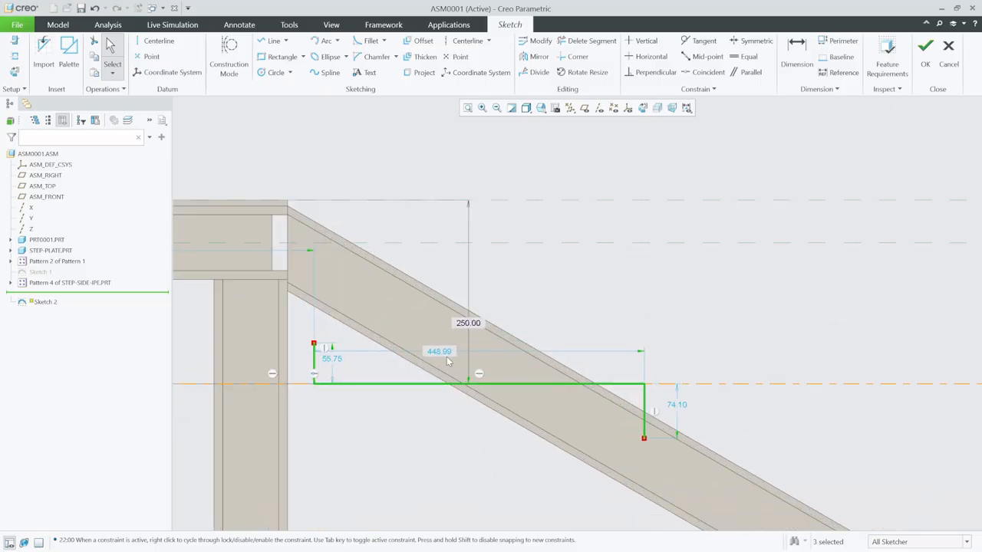
# - Set the distance from the step plate's top reference to the horizontal centerline to 200
pyautogui.click(468, 323)
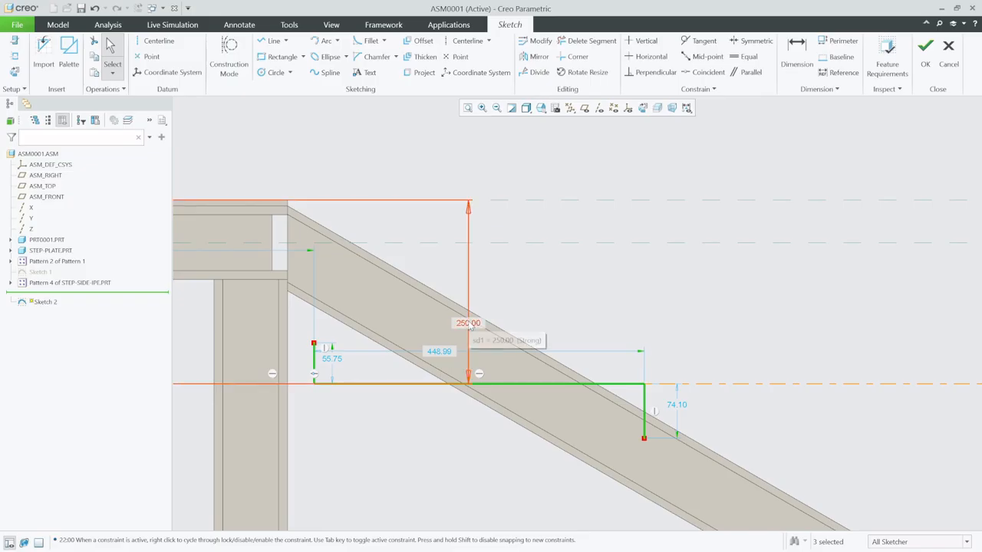
pyautogui.doubleClick(469, 323)
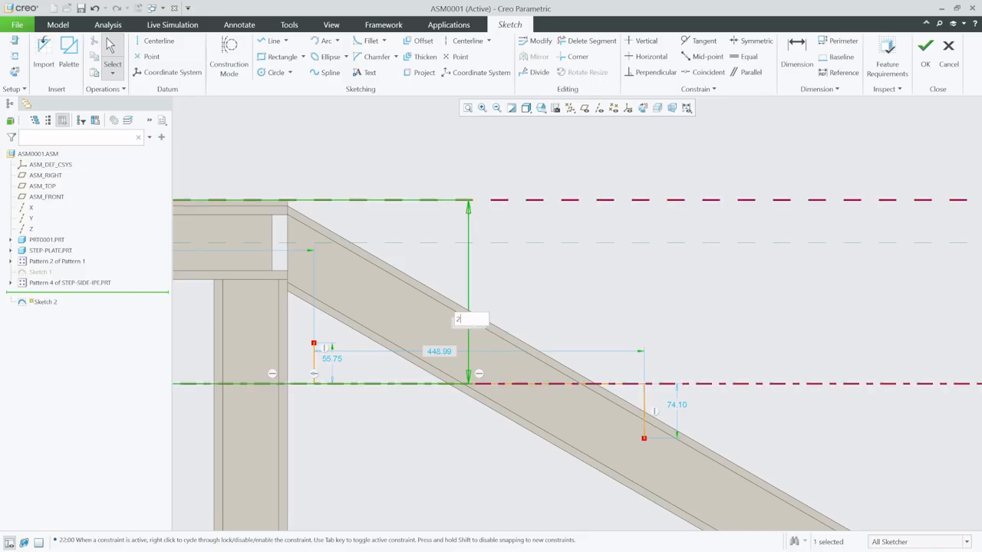
pyautogui.write('200')
pyautogui.press('Return')
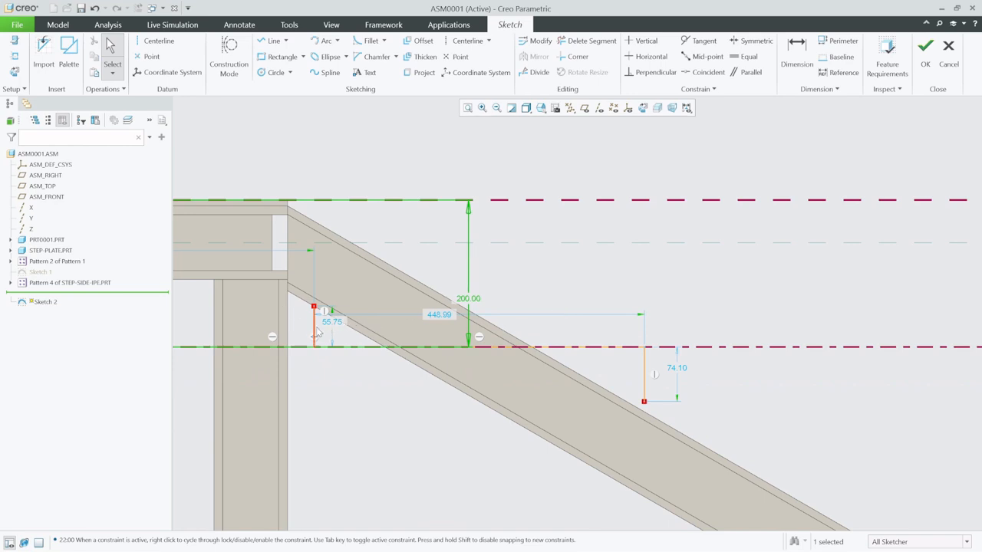
# - Set the length of the Z-profile's horizontal line to 350
pyautogui.scroll(2, 317, 331)
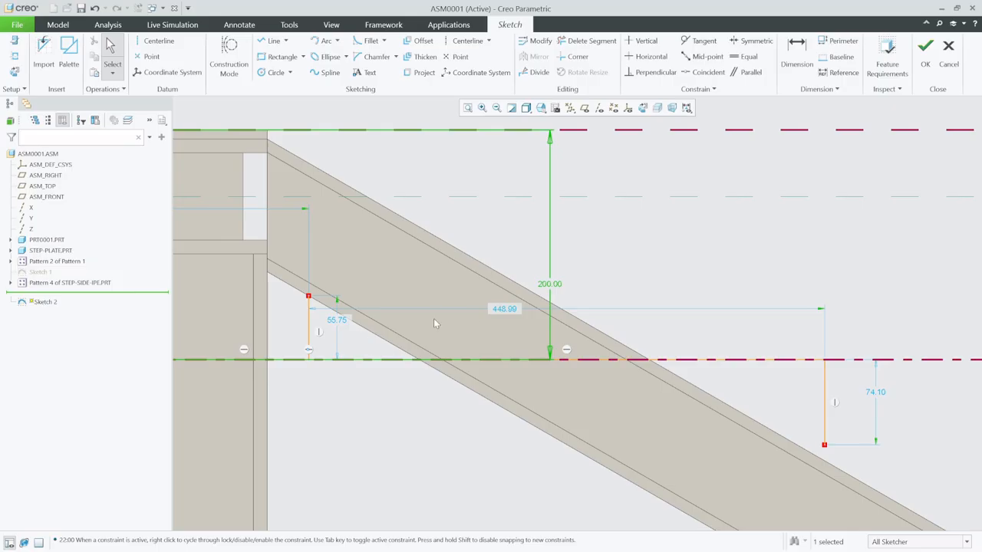
pyautogui.doubleClick(504, 310)
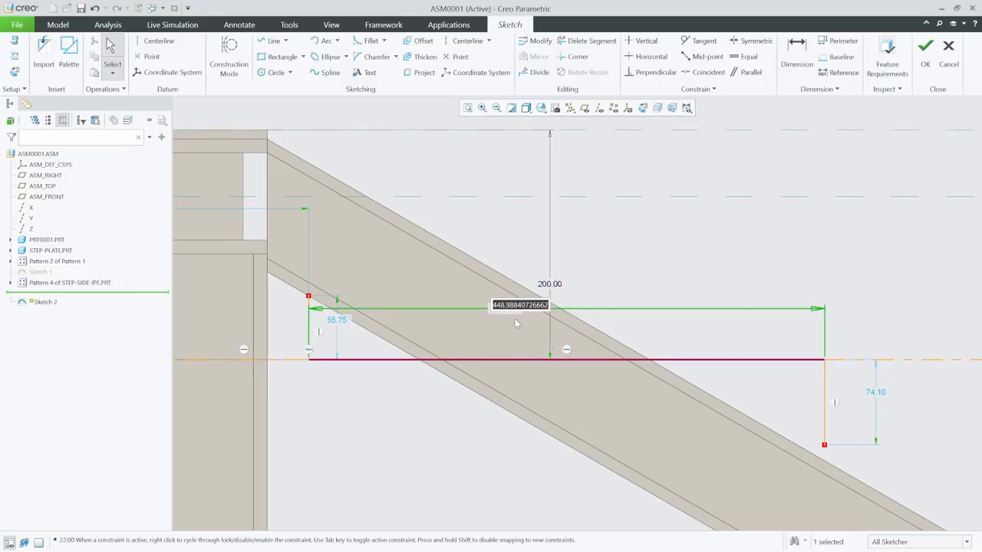
pyautogui.write('350')
pyautogui.press('Return')
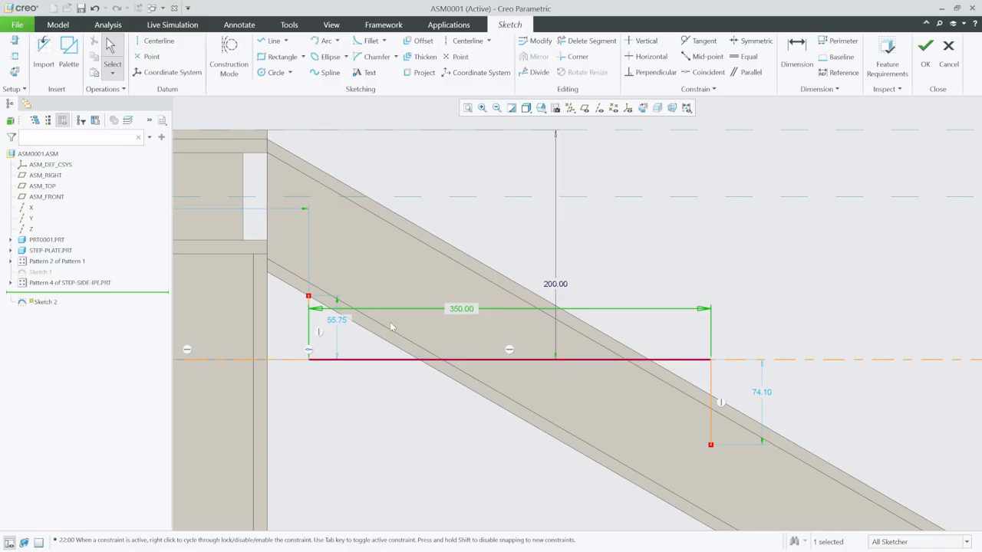
# - Set both the upward and the downward vertical leg of the Z-profile to 50
pyautogui.doubleClick(334, 322)
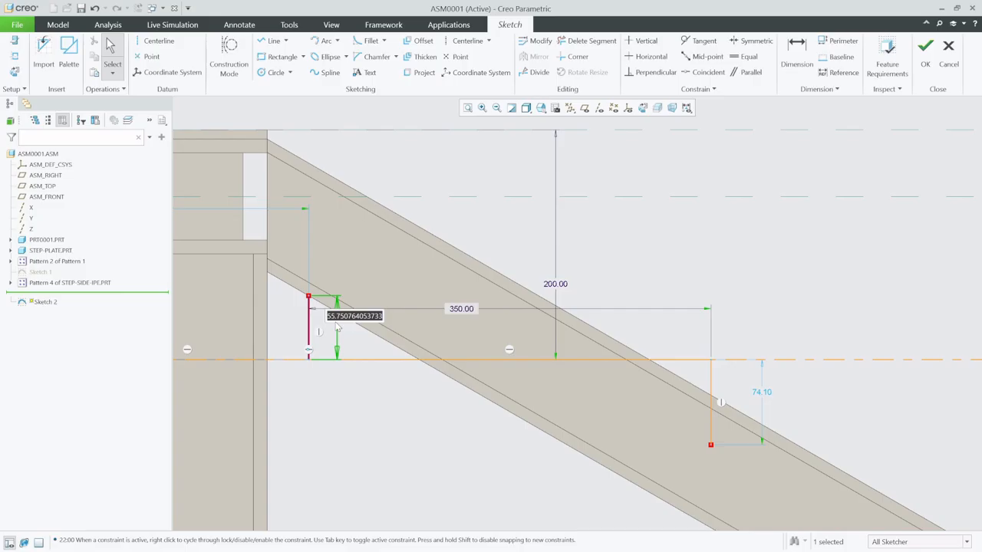
pyautogui.write('50')
pyautogui.press('Return')
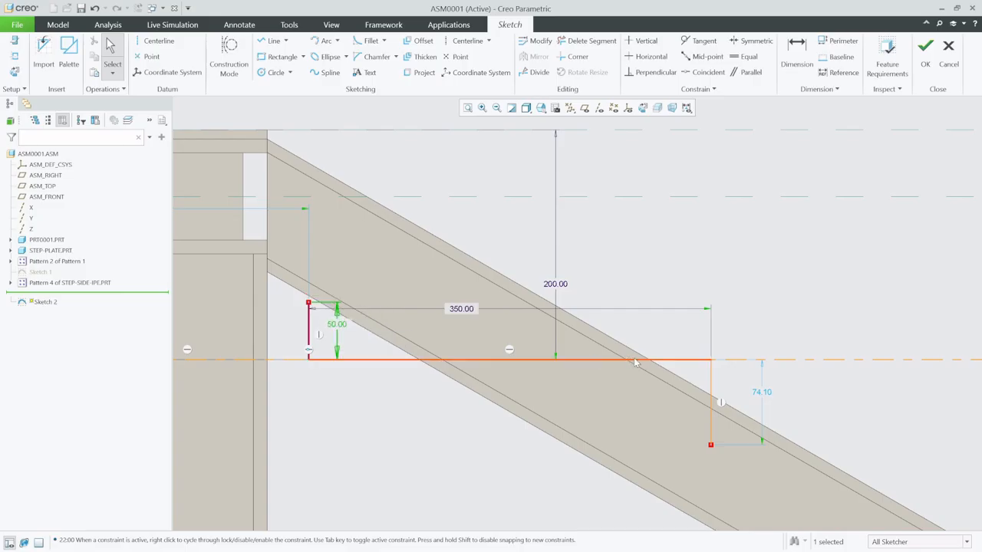
pyautogui.doubleClick(762, 393)
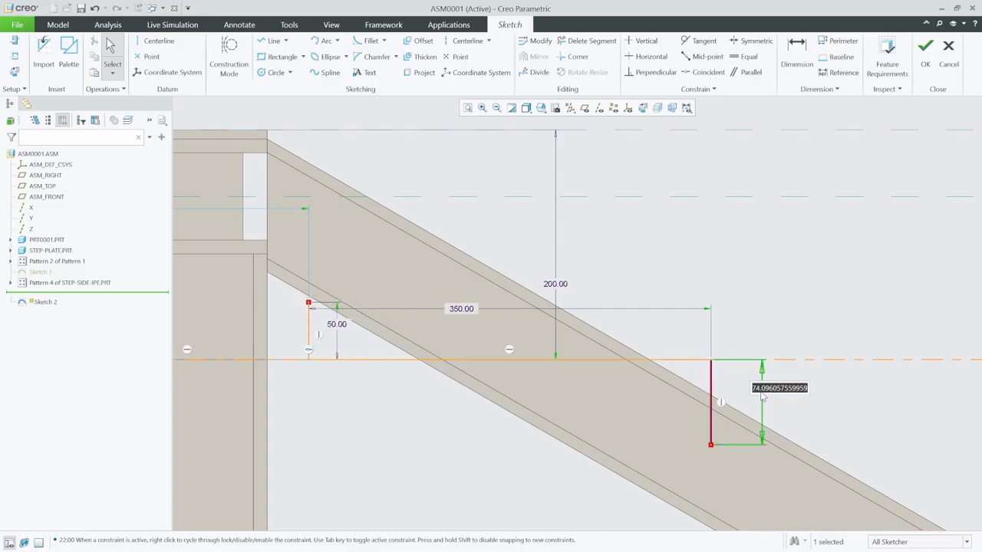
pyautogui.write('50')
pyautogui.press('Return')
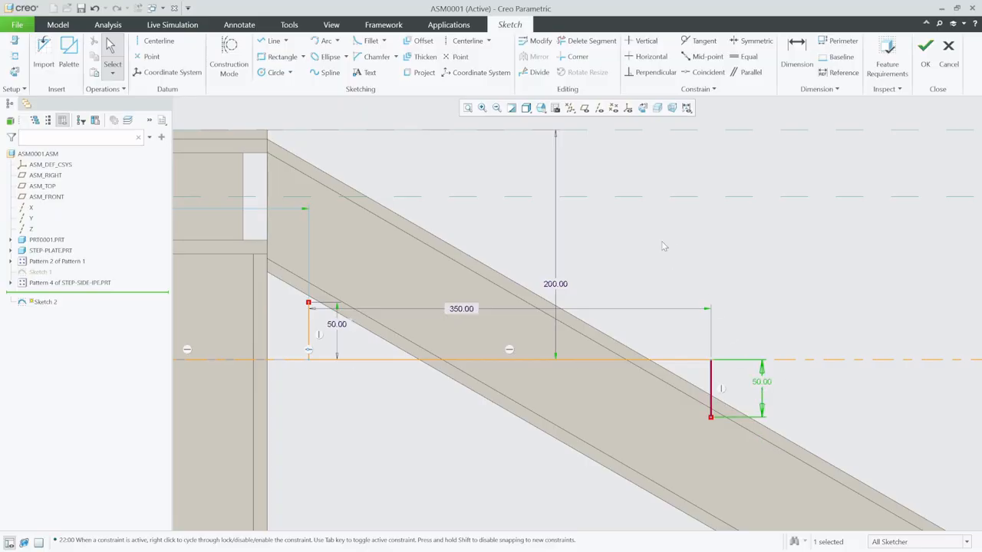
# - Copy the complete Z-profile with its dimensions and finish the sketch
pyautogui.scroll(-3, 529, 249)
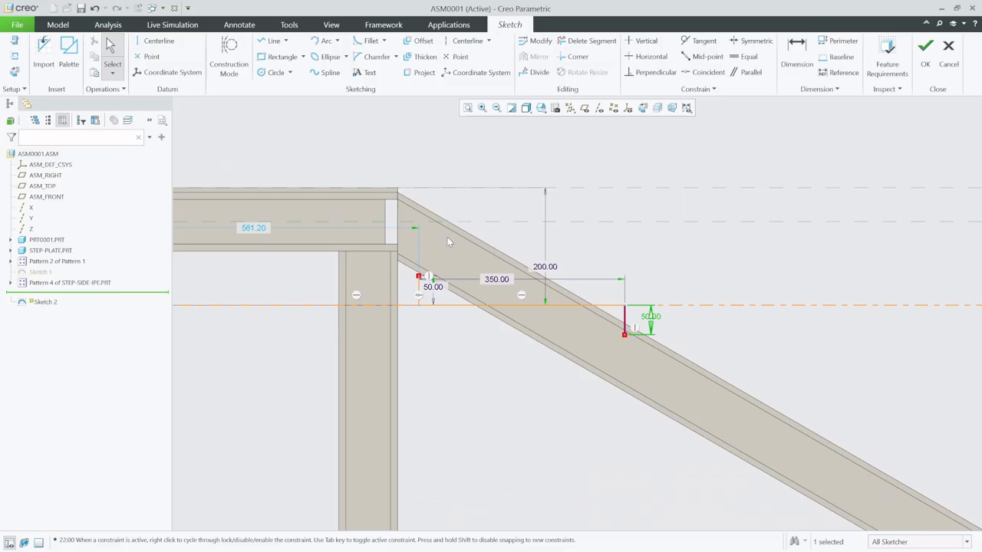
pyautogui.moveTo(407, 244); pyautogui.dragTo(657, 382)
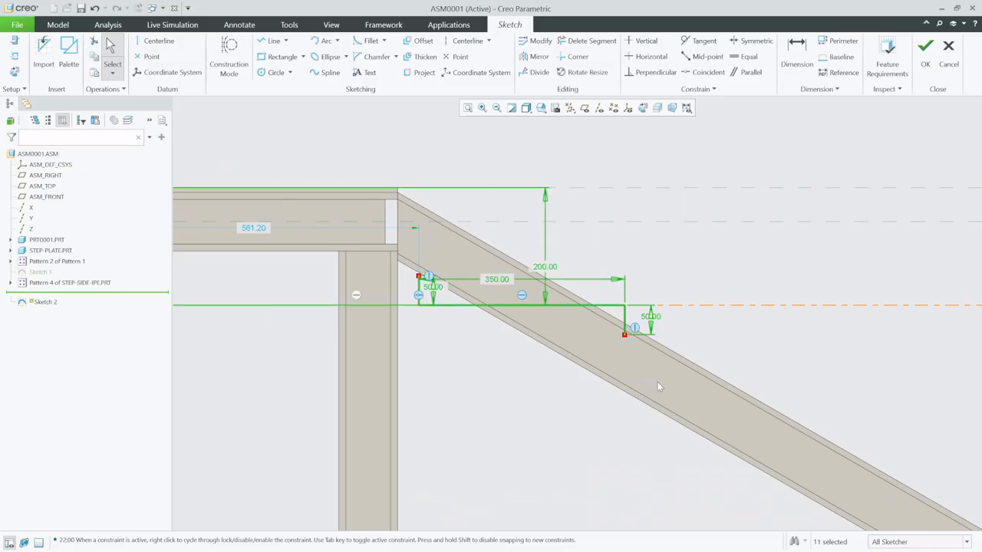
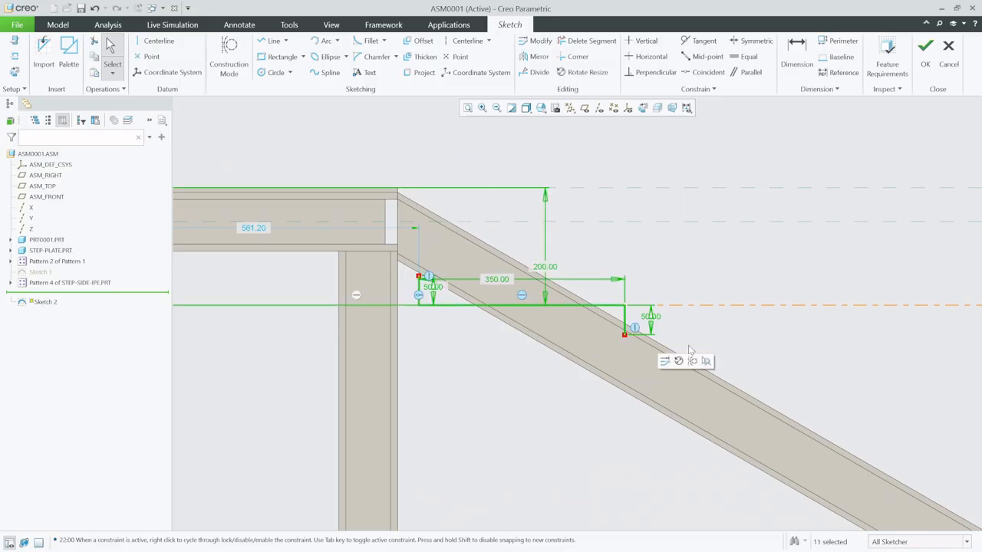
pyautogui.click(927, 53)
pyautogui.scroll(-5, 429, 269)
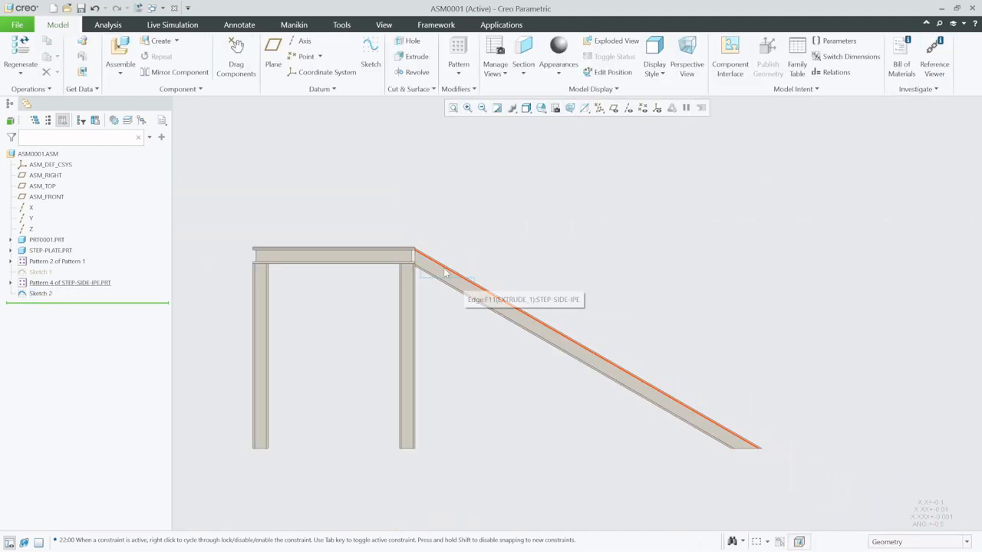
# - Create a new solid part named step using the default template
pyautogui.click(53, 8)
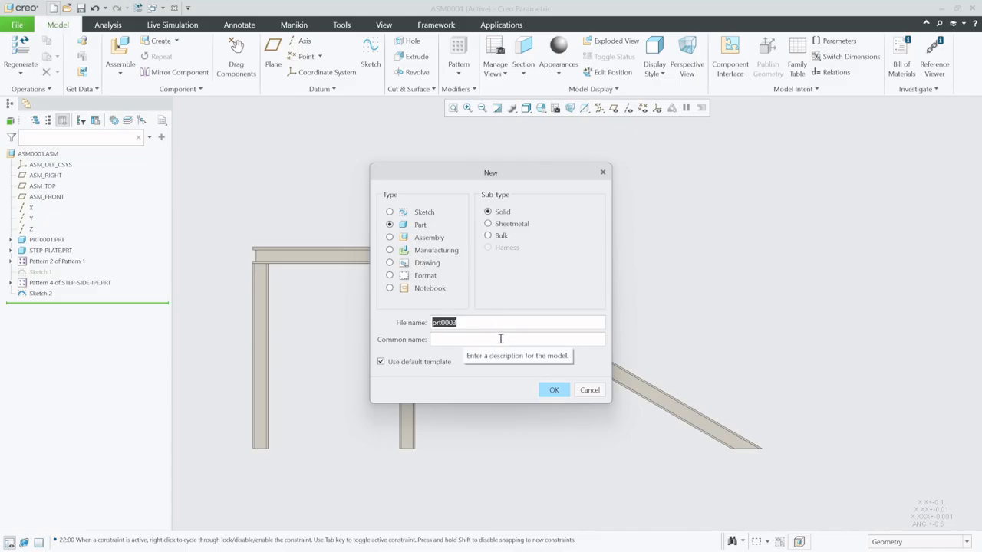
pyautogui.write('step')
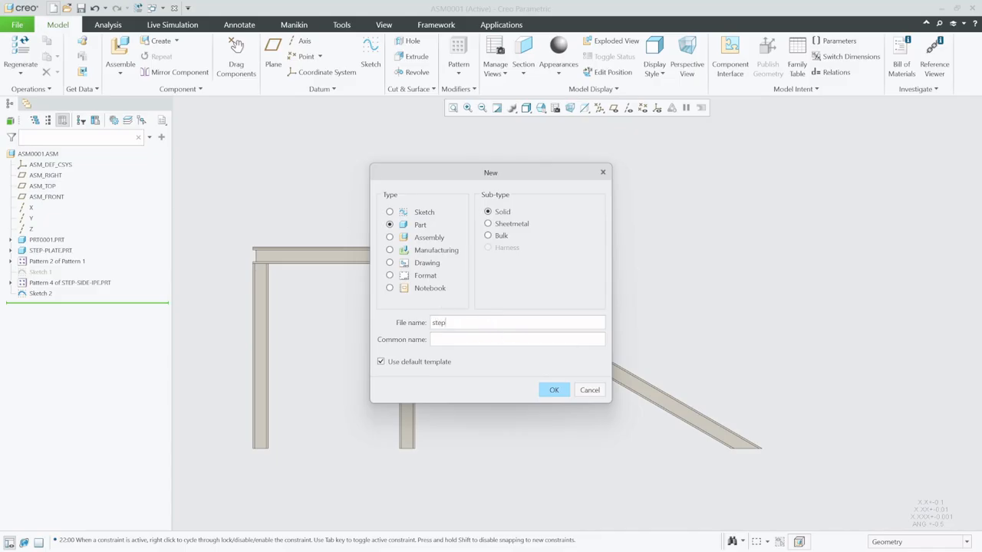
pyautogui.click(558, 396)
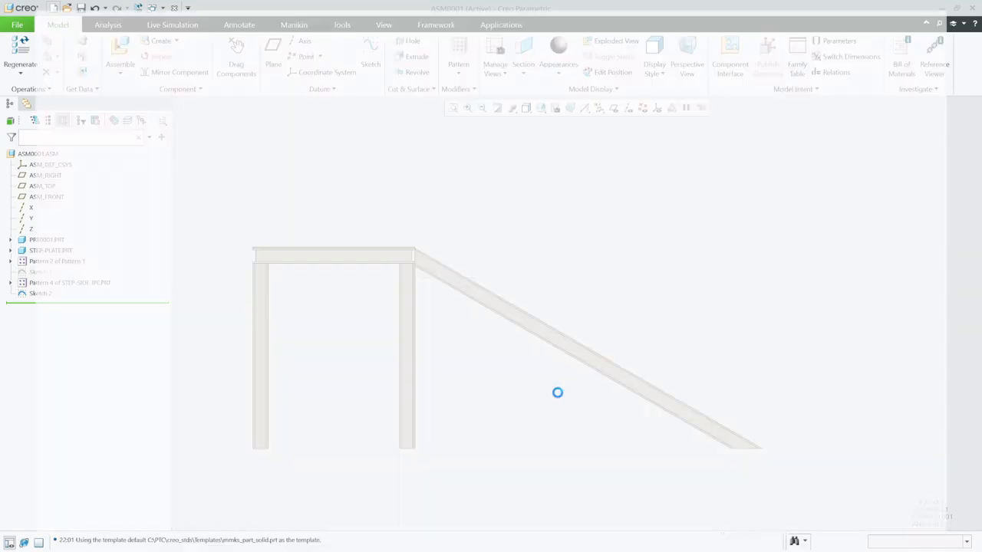
# - Show the datum planes and start a sketch on the FRONT plane with RIGHT as reference, viewed parallel to the sketch plane
pyautogui.click(610, 108)
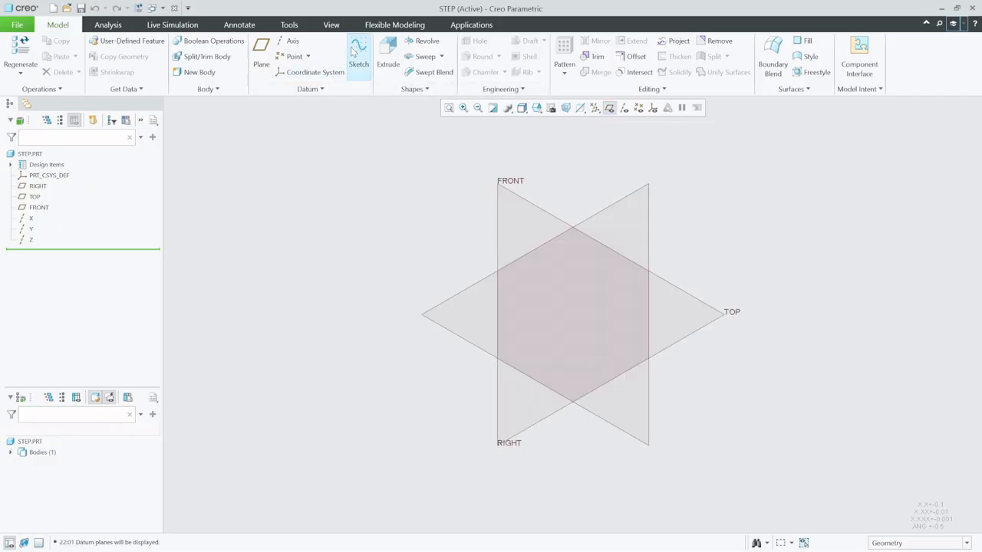
pyautogui.click(357, 54)
pyautogui.click(546, 213)
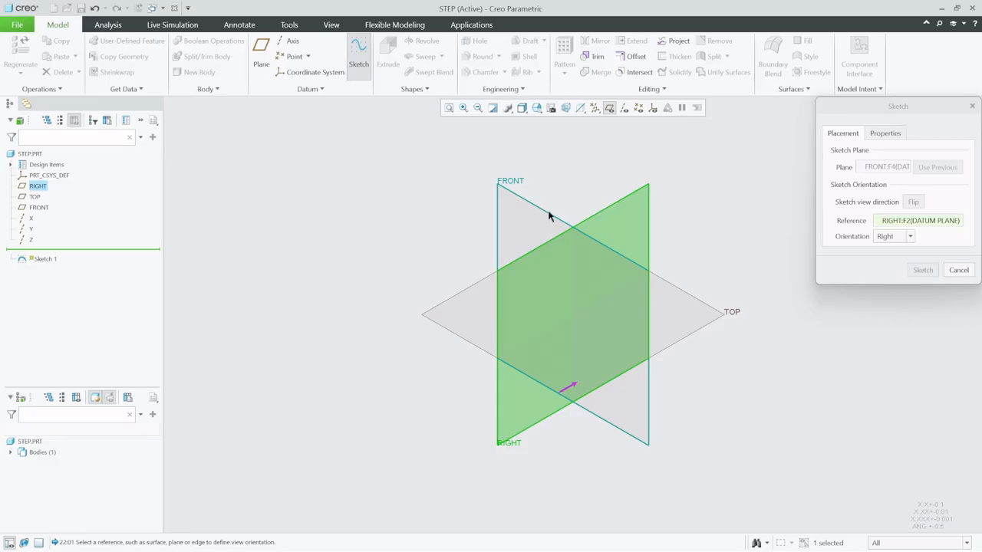
pyautogui.click(922, 270)
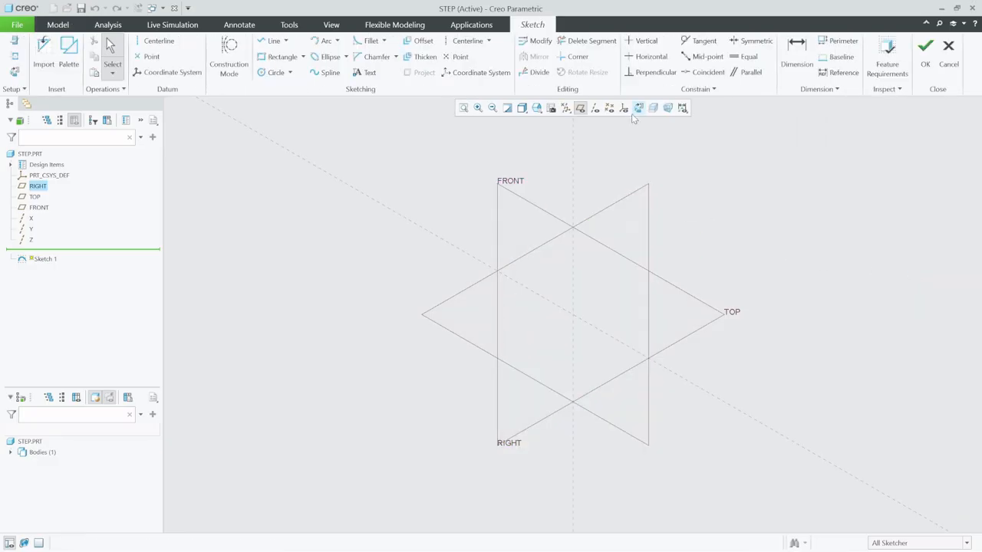
pyautogui.click(637, 110)
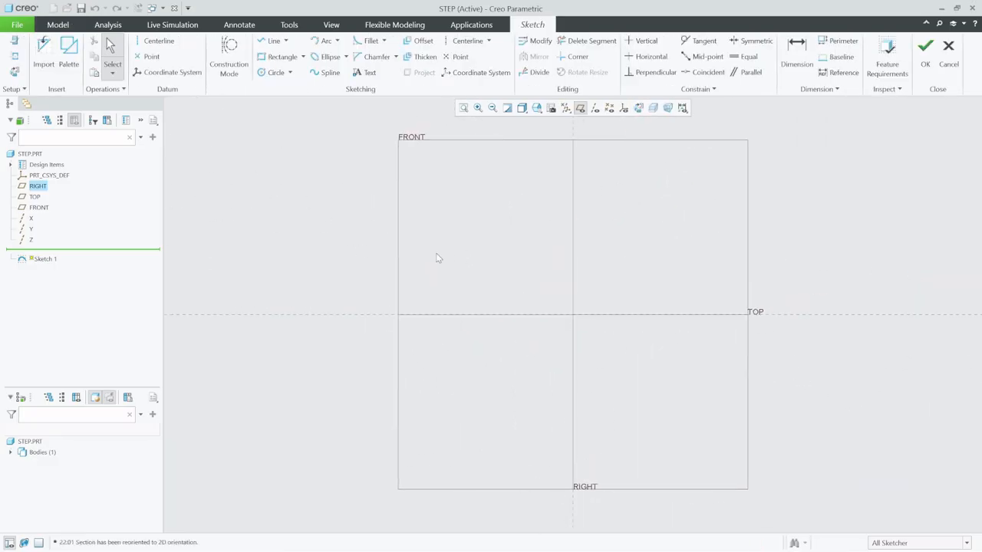
# - Place a horizontal and a vertical datum centerline through the sketch origin
pyautogui.click(152, 41)
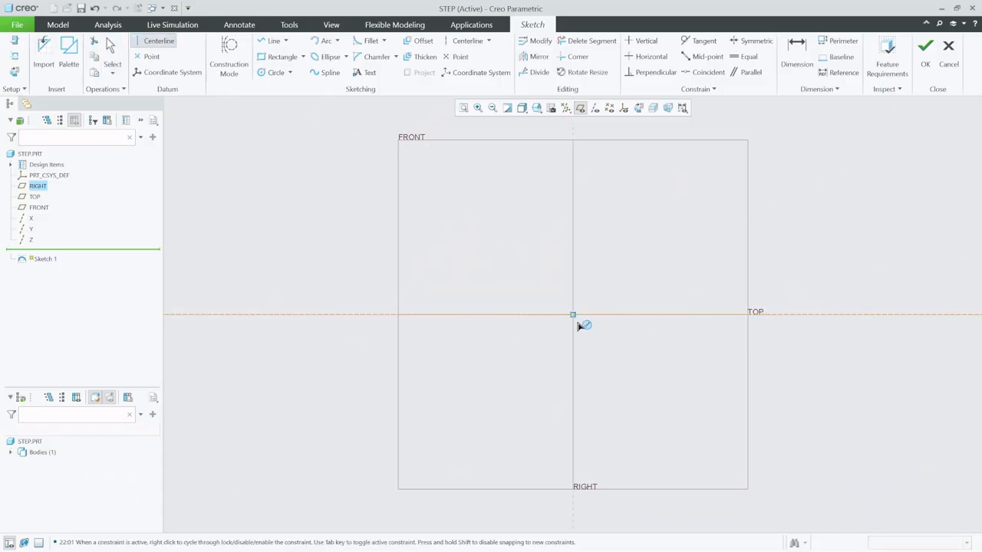
pyautogui.click(572, 275)
pyautogui.click(578, 277)
pyautogui.middleClick(520, 272)
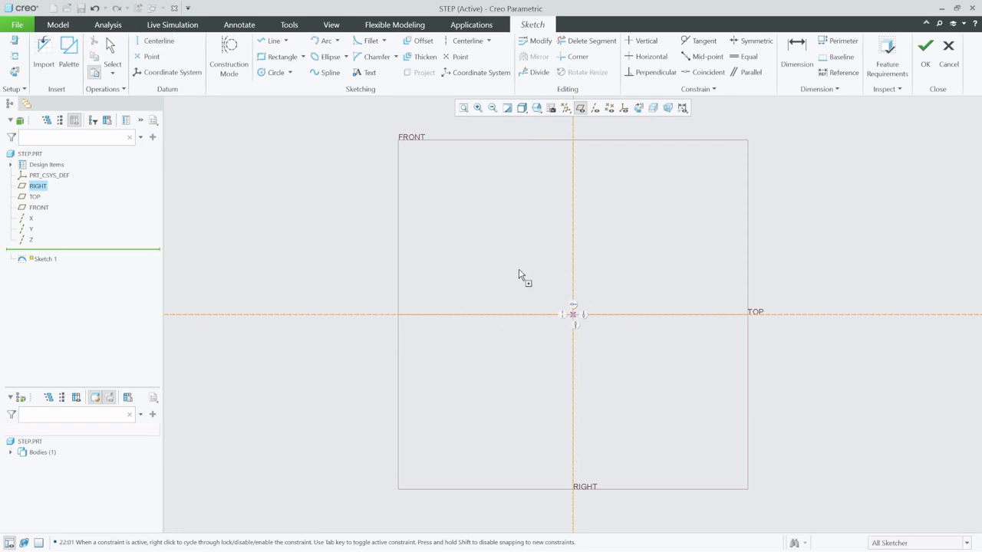
# - Paste the copied Z-profile centered on the origin with a scaling factor of 1 and finish the sketch
pyautogui.click(520, 275)
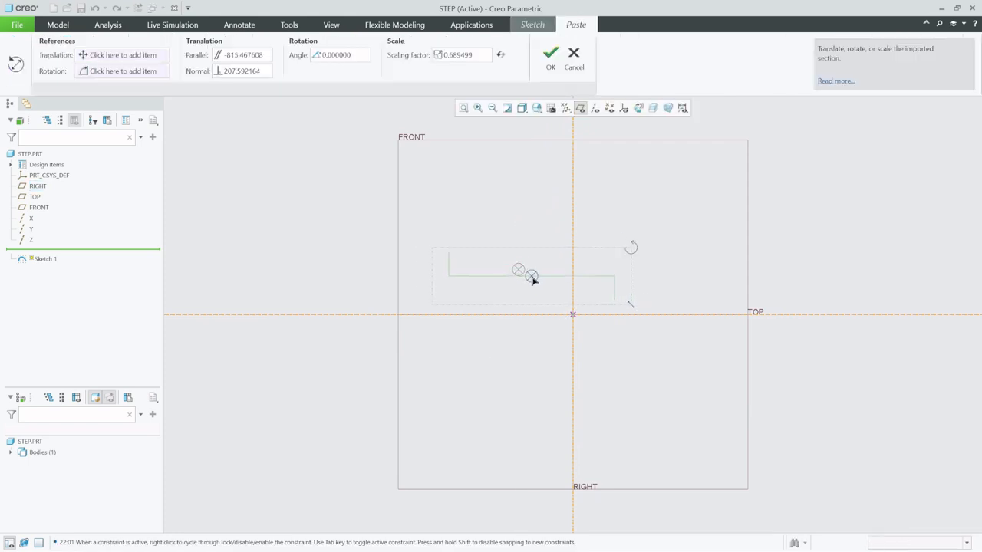
pyautogui.moveTo(533, 280)
pyautogui.mouseDown()
pyautogui.moveTo(575, 314)
pyautogui.moveTo(456, 251)
pyautogui.moveTo(355, 237)
pyautogui.moveTo(389, 241)
pyautogui.moveTo(371, 246)
pyautogui.moveTo(488, 278)
pyautogui.moveTo(573, 321)
pyautogui.mouseUp()
pyautogui.doubleClick(483, 52)
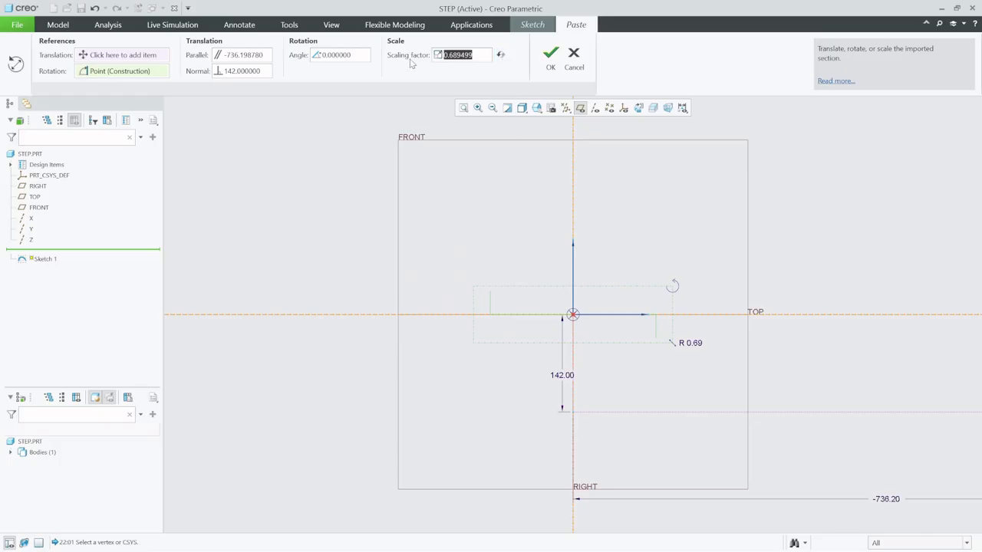
pyautogui.write('1')
pyautogui.press('Return')
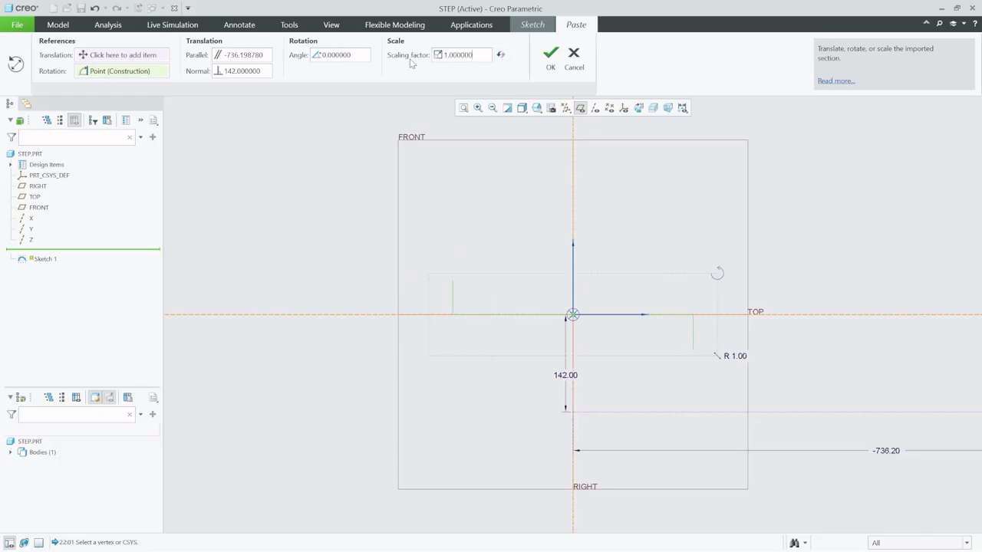
pyautogui.click(550, 53)
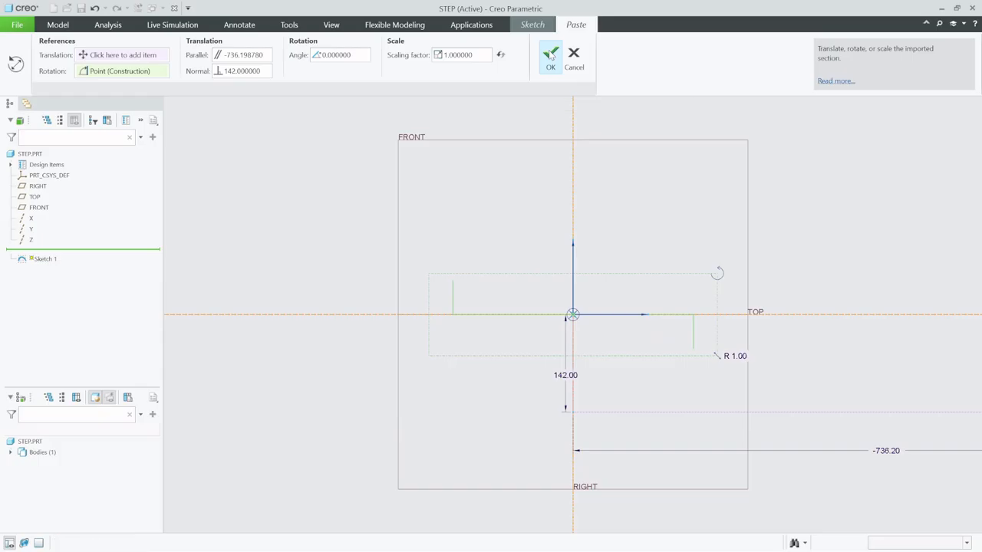
pyautogui.scroll(-3, 330, 253)
pyautogui.scroll(2, 421, 286)
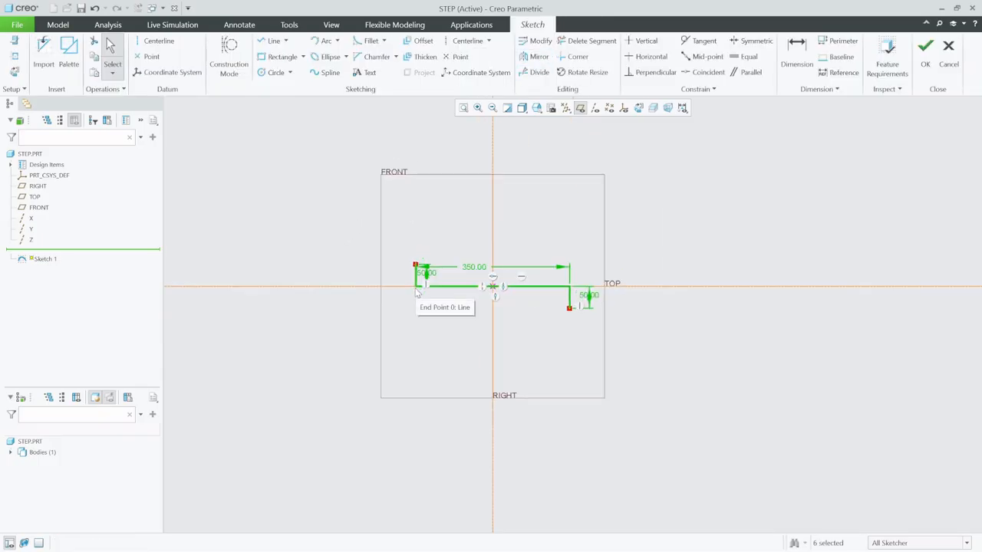
pyautogui.scroll(1, 498, 284)
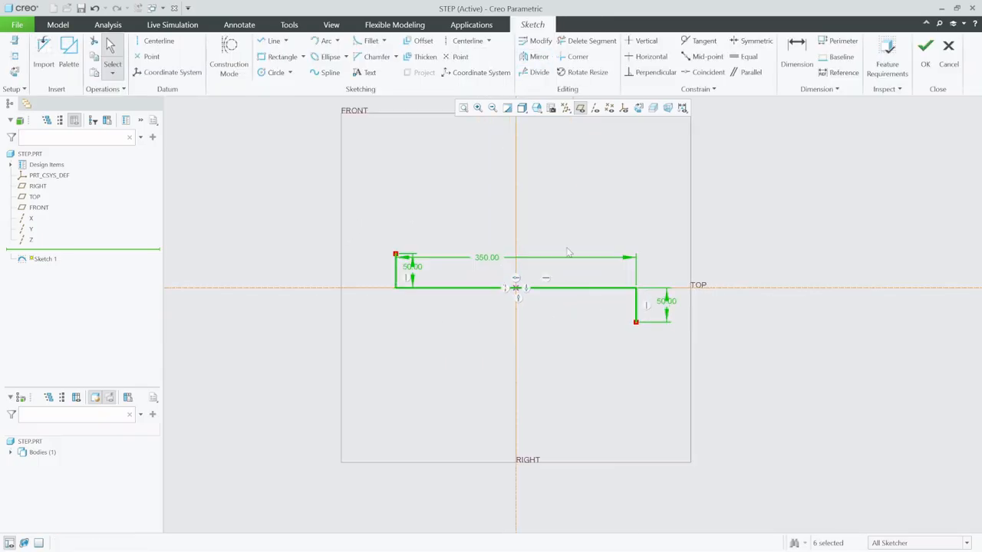
pyautogui.click(925, 48)
# - Extrude the Z-profile sketch as a solid with a depth of 900
pyautogui.click(388, 55)
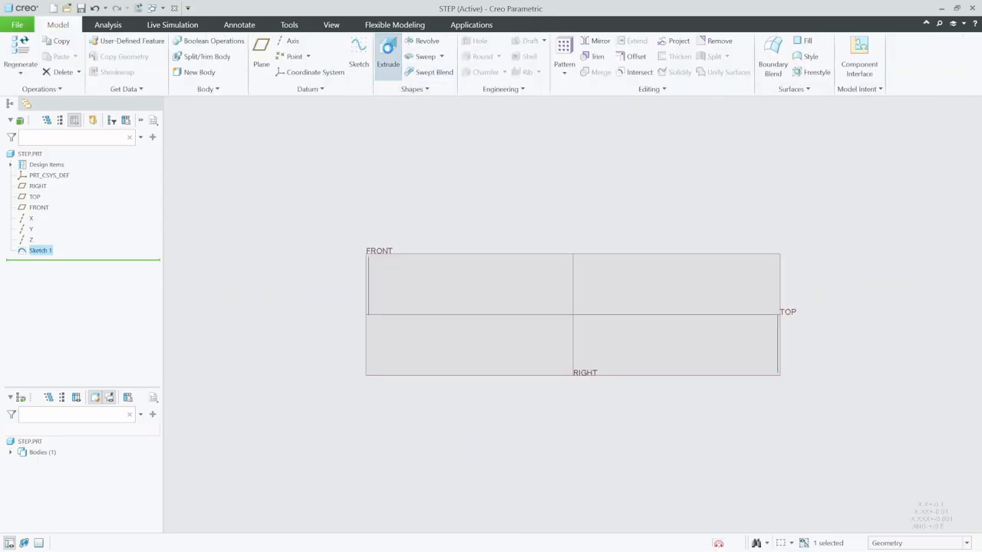
pyautogui.moveTo(526, 254); pyautogui.dragTo(468, 264, button='middle')
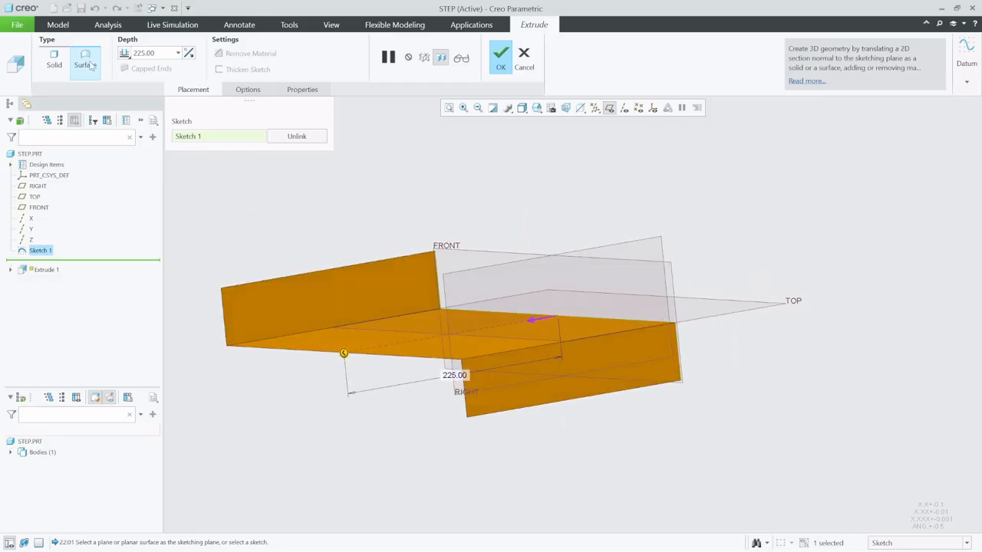
pyautogui.click(54, 58)
pyautogui.doubleClick(158, 52)
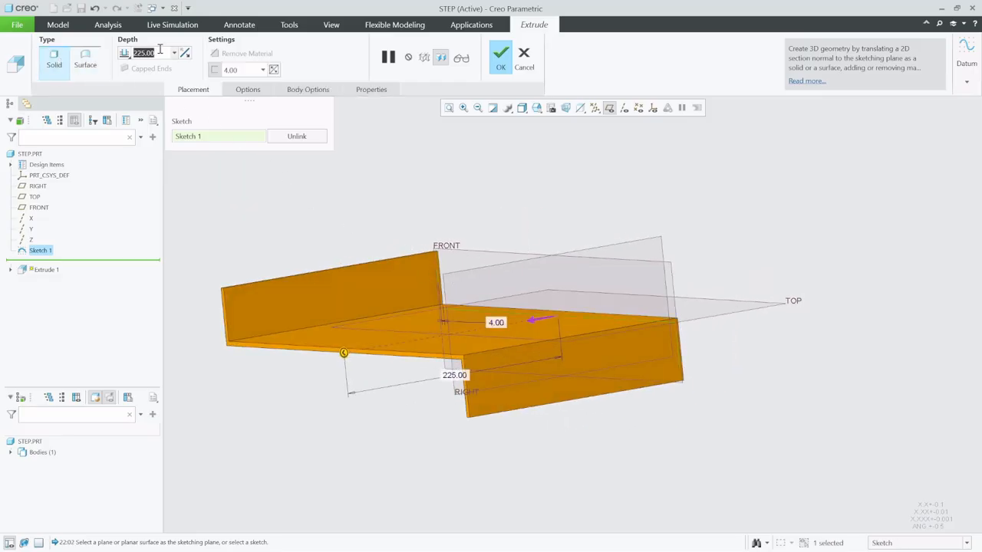
pyautogui.write('900')
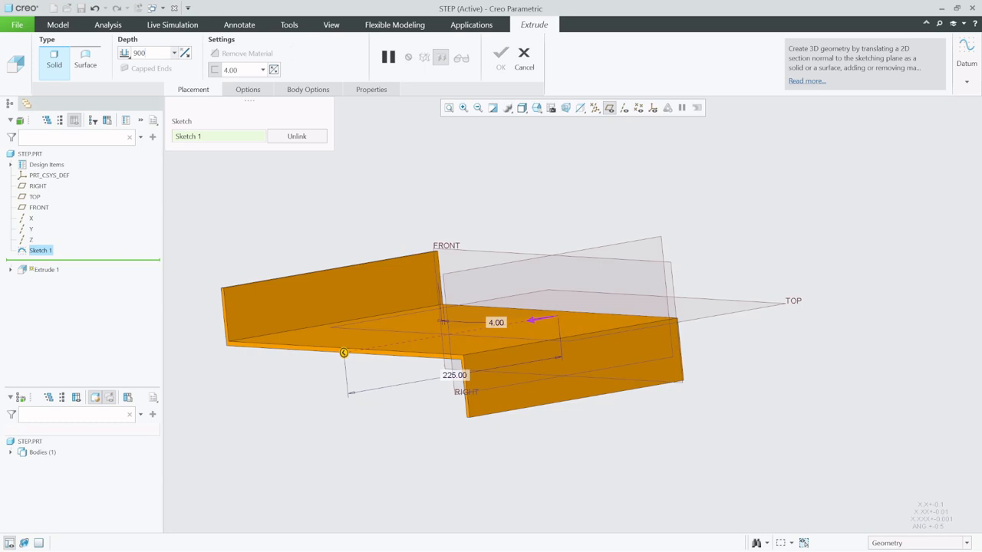
pyautogui.press('Return')
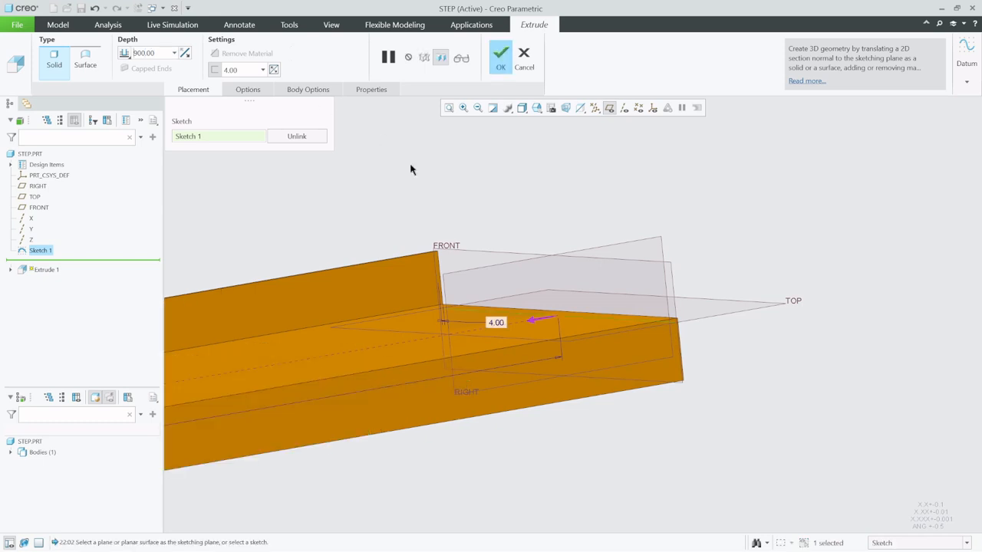
# - Set the extrusion's wall thickness to 8, make its depth symmetric about the sketch plane and finish the feature
pyautogui.scroll(5, 455, 203)
pyautogui.moveTo(441, 254)
pyautogui.mouseDown(button='middle')
pyautogui.moveTo(422, 259)
pyautogui.moveTo(447, 279)
pyautogui.moveTo(431, 248)
pyautogui.moveTo(440, 261)
pyautogui.mouseUp(button='middle')
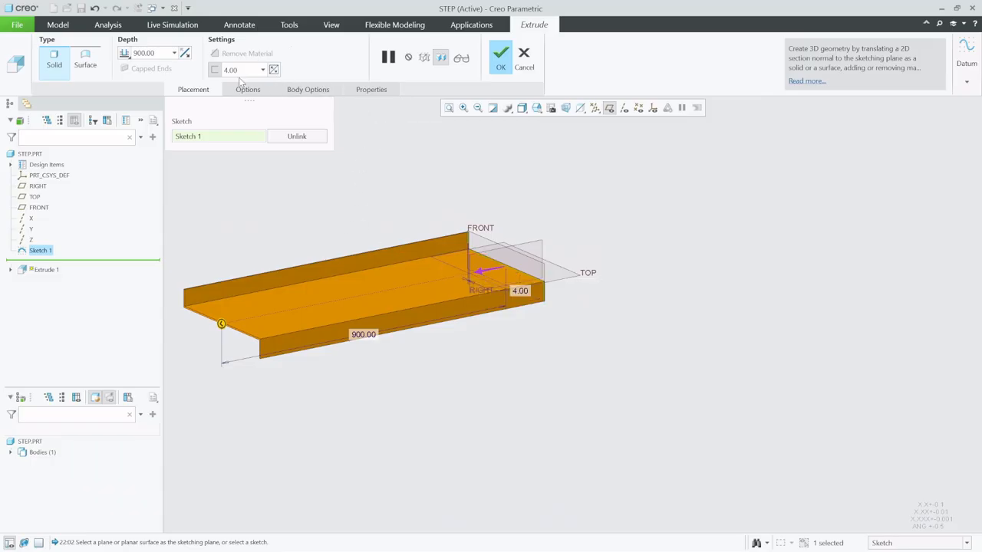
pyautogui.write('8')
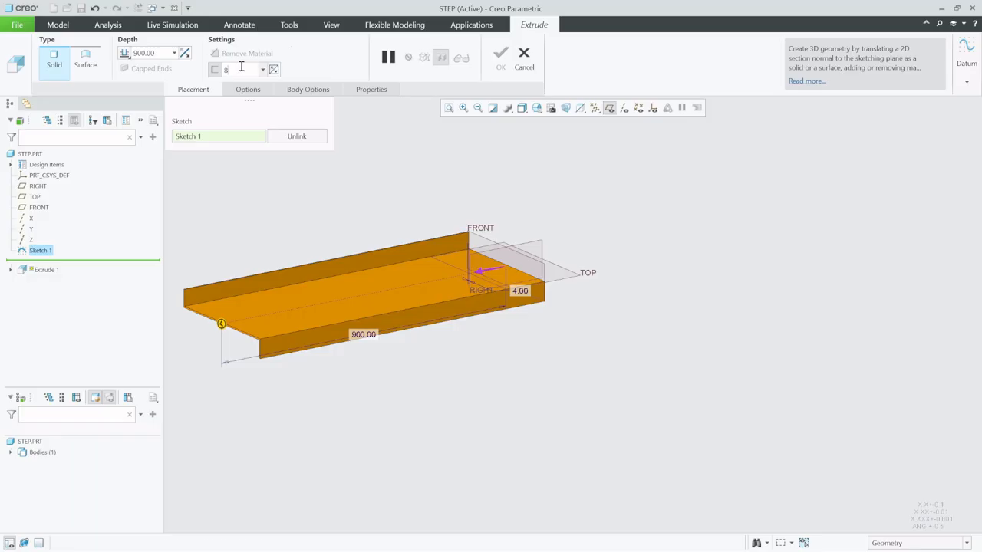
pyautogui.press('Return')
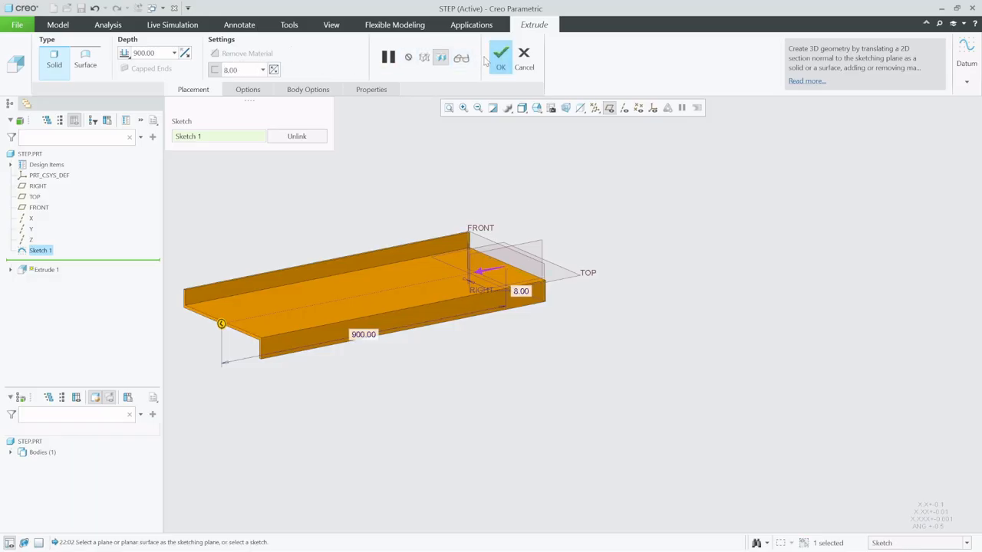
pyautogui.click(125, 53)
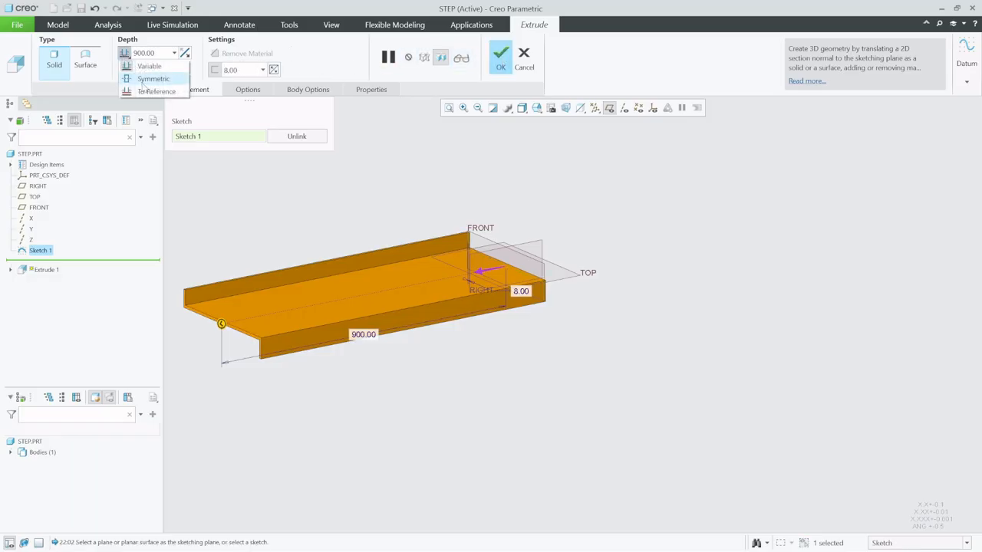
pyautogui.click(144, 78)
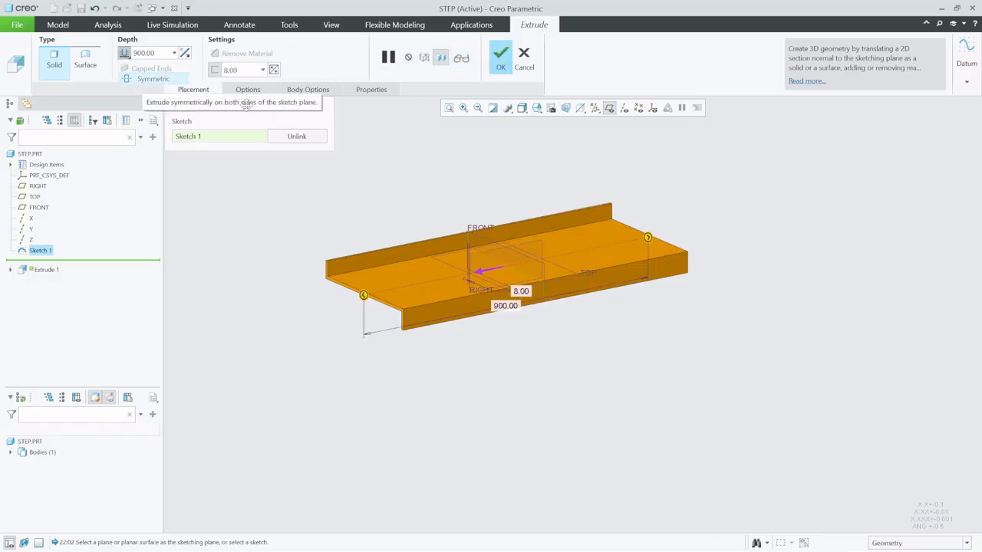
pyautogui.click(501, 69)
pyautogui.scroll(-3, 410, 368)
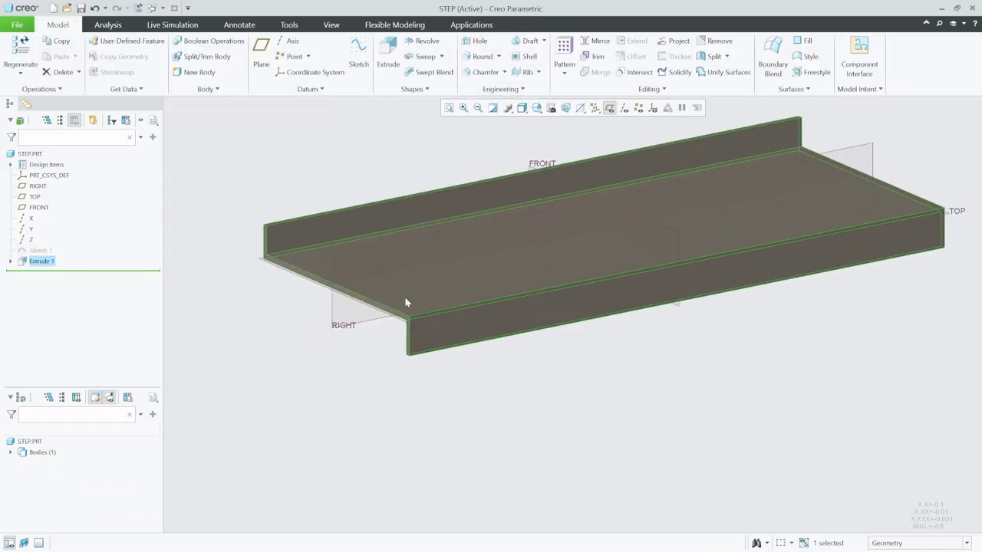
# - Convert the solid step to a sheet metal part, using the top face of the tread as the driving surface
pyautogui.click(307, 394)
pyautogui.scroll(3, 322, 453)
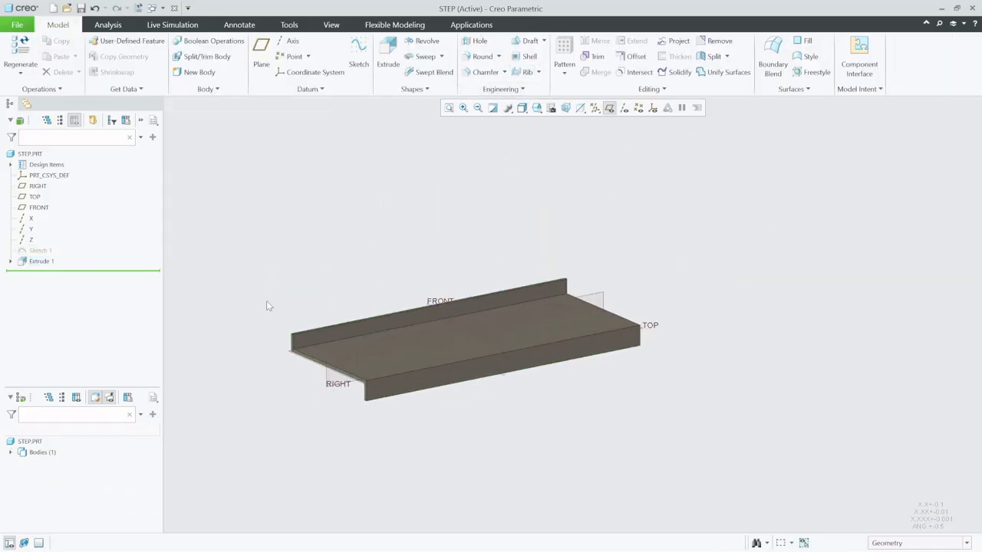
pyautogui.click(36, 90)
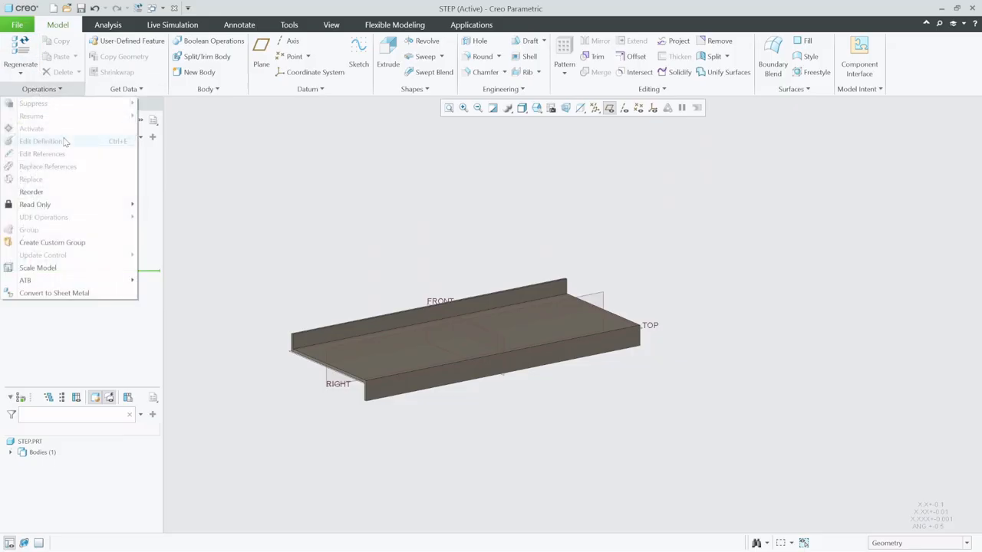
pyautogui.click(72, 292)
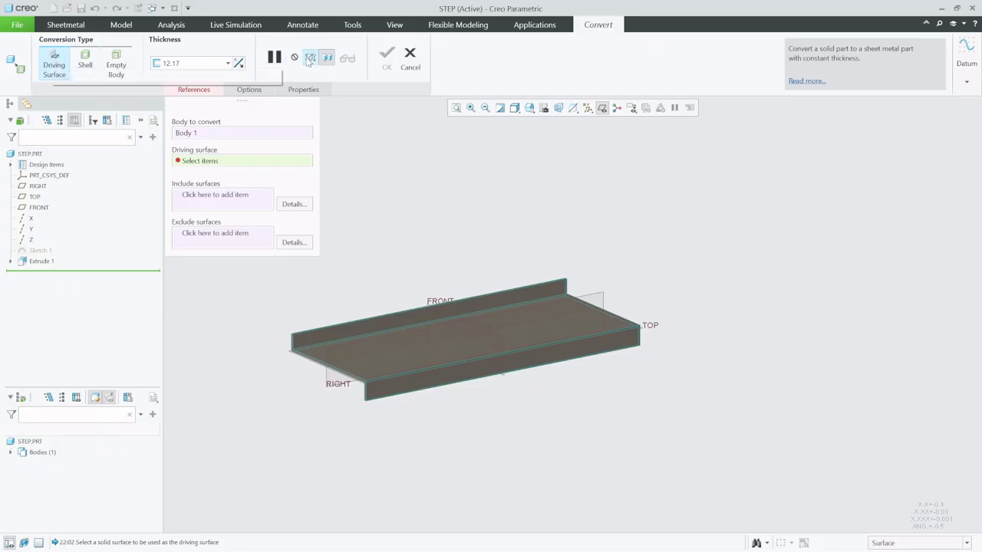
pyautogui.click(390, 345)
pyautogui.click(387, 62)
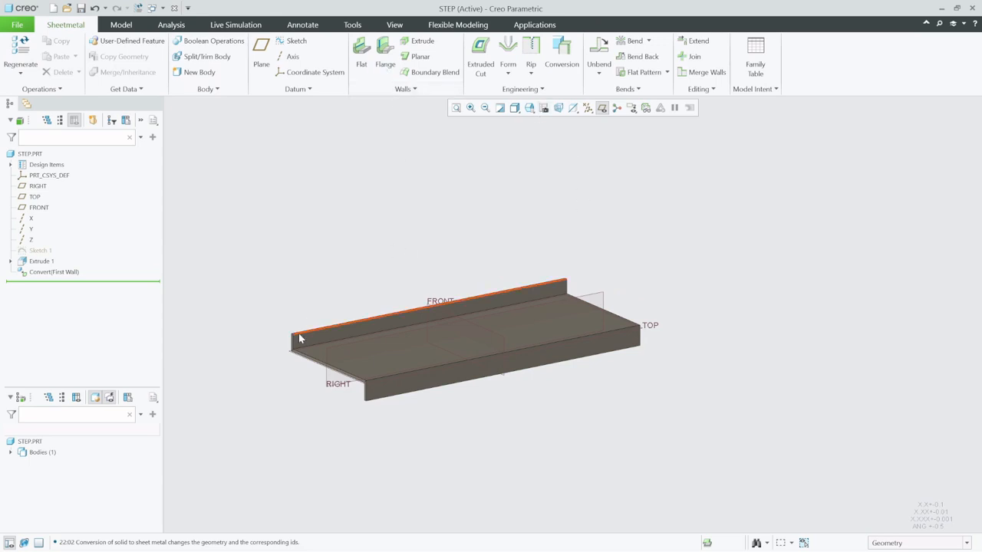
# - Add a sheet metal conversion with edge bends along both long fold edges of the tread, with the inside radius equal to the thickness
pyautogui.click(562, 55)
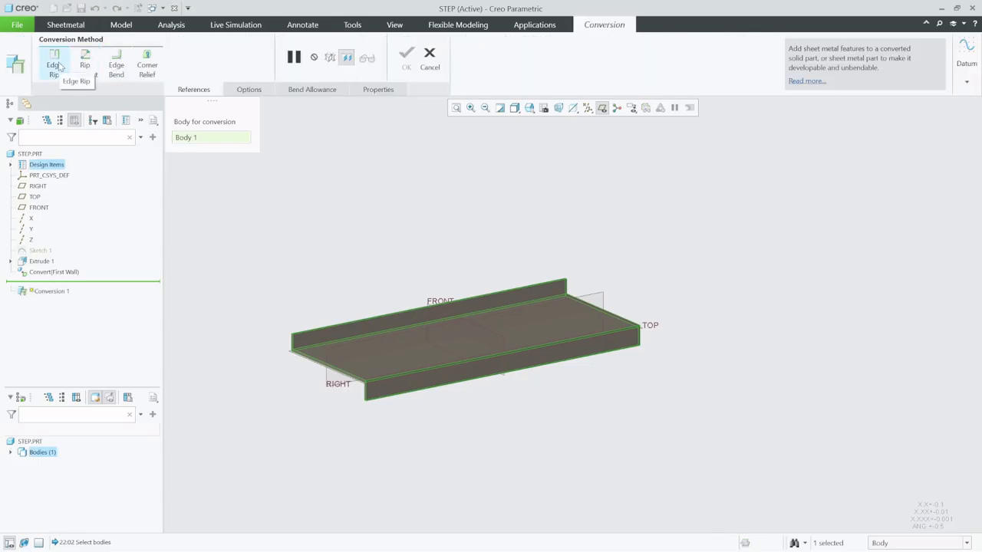
pyautogui.click(116, 68)
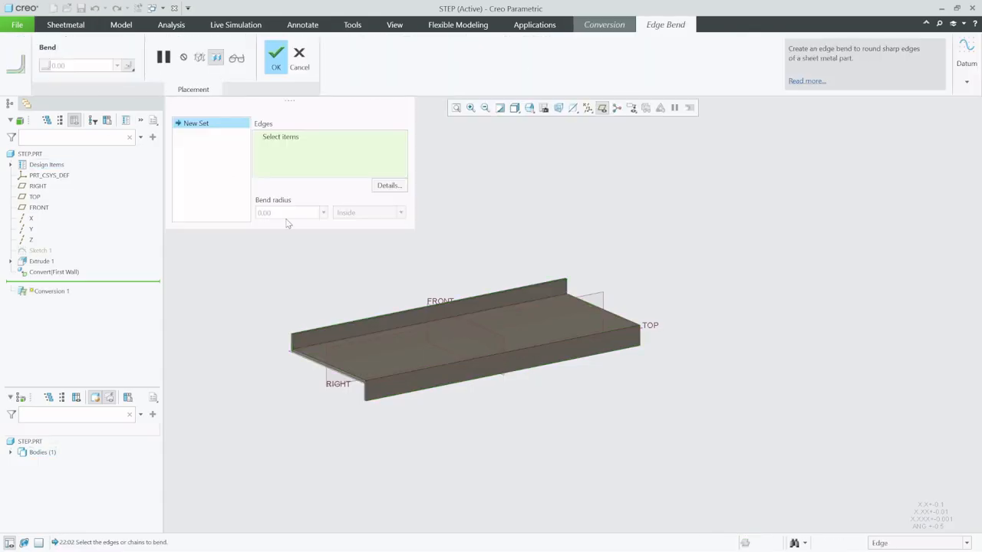
pyautogui.scroll(-5, 318, 360)
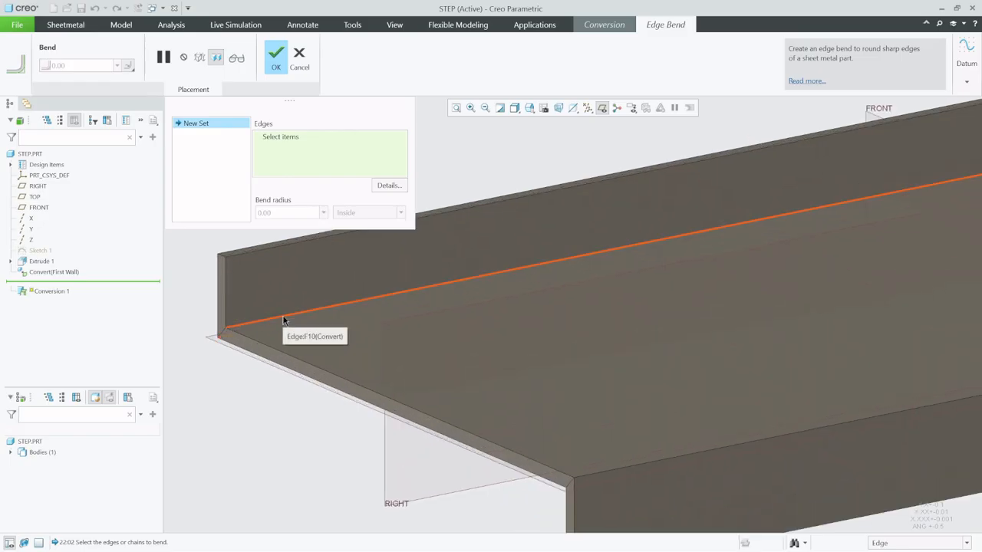
pyautogui.click(285, 322)
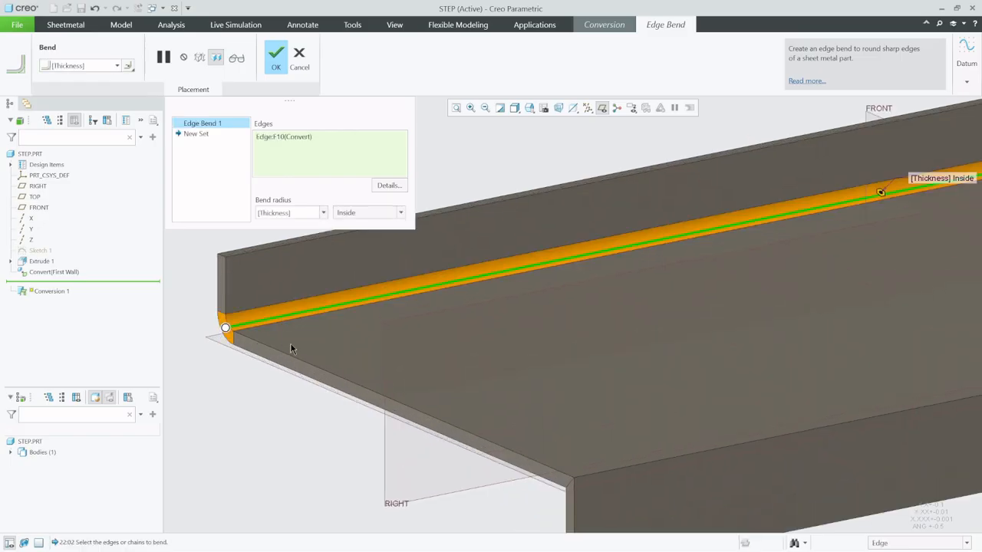
pyautogui.click(643, 466)
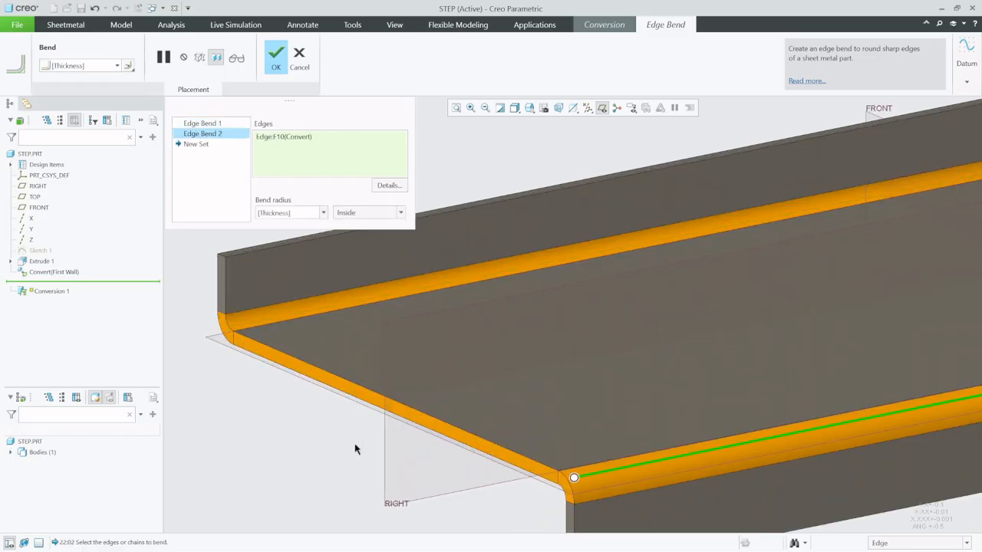
pyautogui.scroll(5, 280, 430)
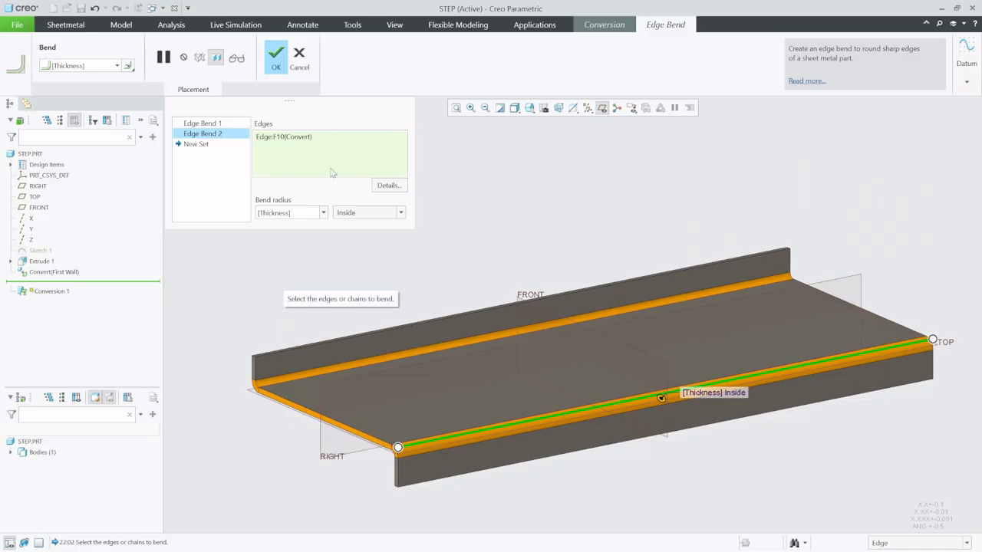
pyautogui.click(278, 53)
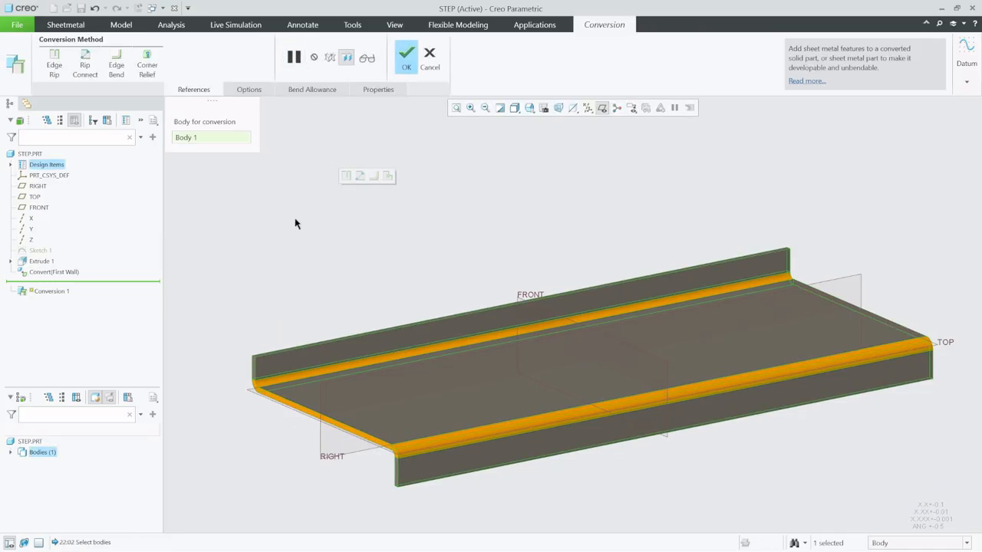
pyautogui.click(404, 62)
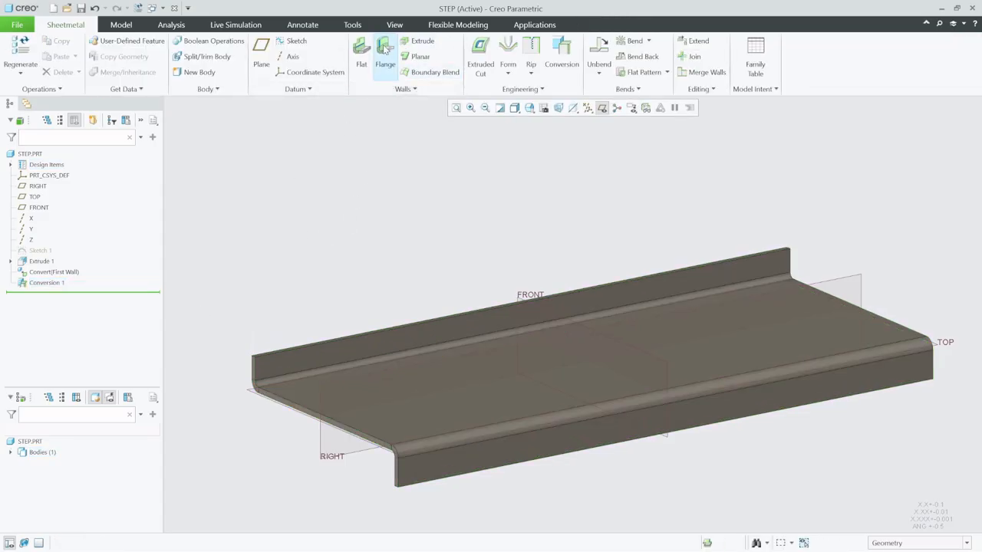
# - Start a Round on the free corner edges of the upturned and downturned flanges at the near end of the step
pyautogui.click(121, 24)
pyautogui.click(482, 56)
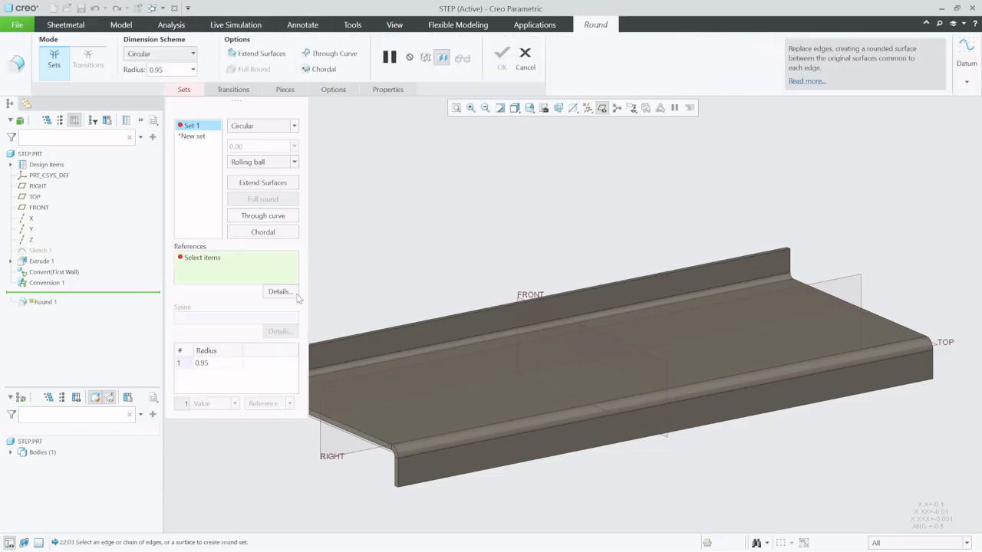
pyautogui.scroll(-3, 457, 299)
pyautogui.scroll(10, 539, 312)
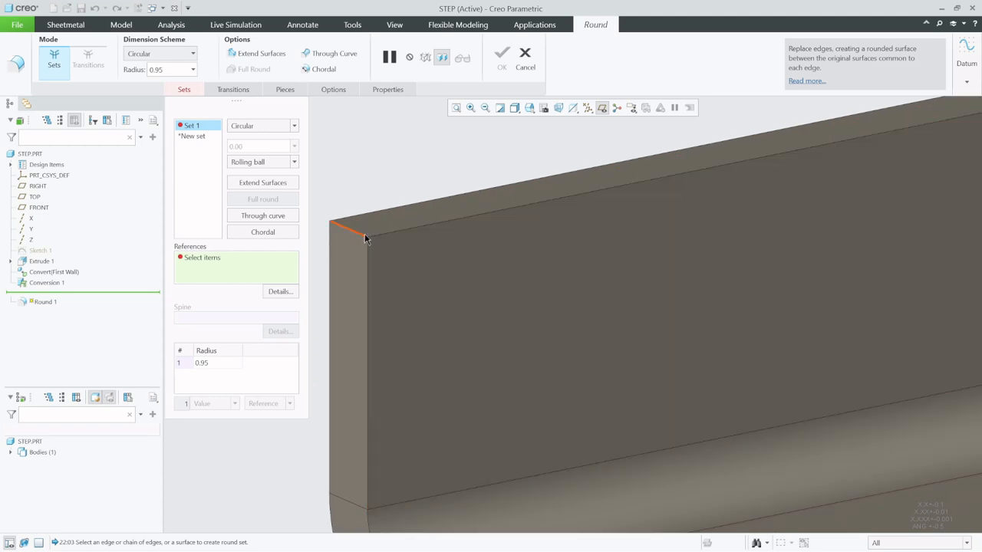
pyautogui.click(363, 238)
pyautogui.scroll(-6, 354, 292)
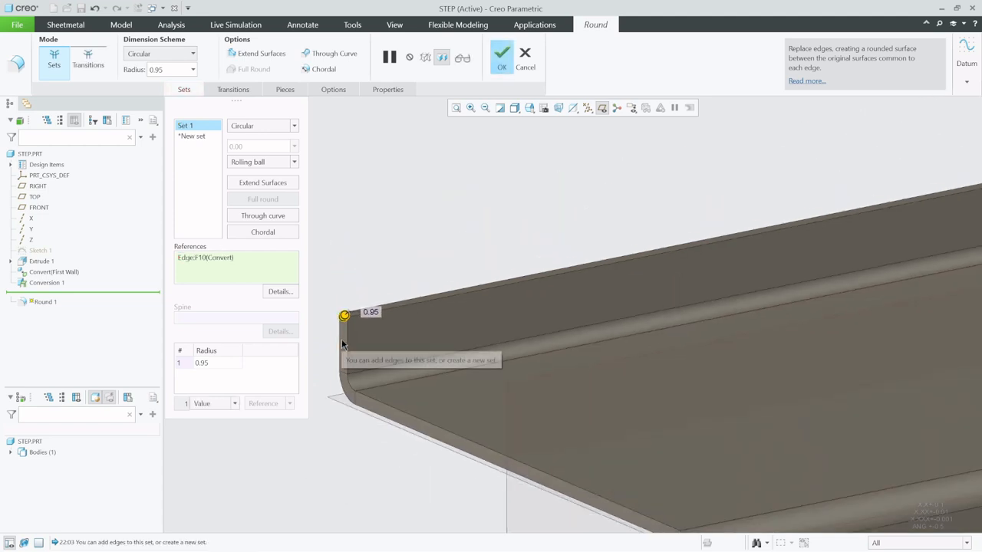
pyautogui.scroll(6, 411, 353)
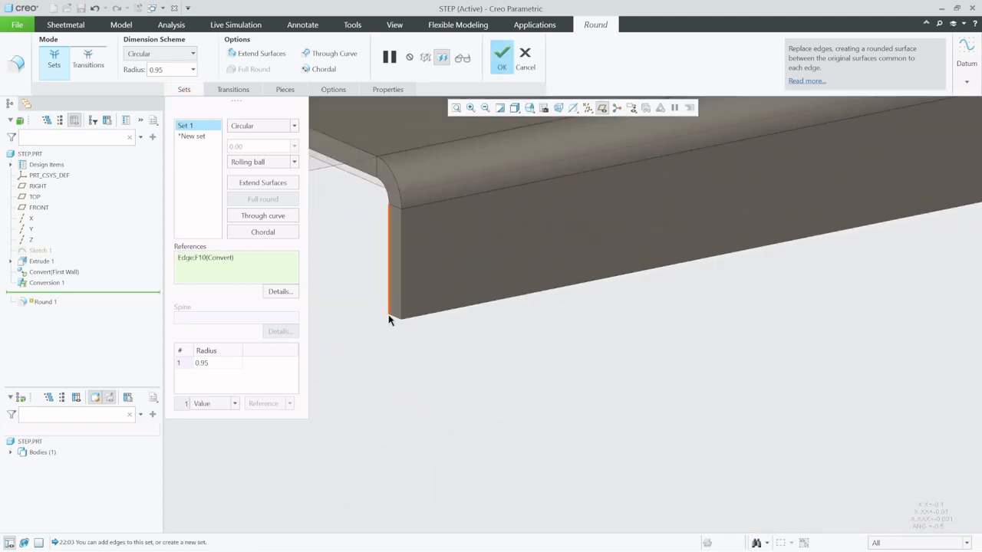
pyautogui.click(394, 316)
pyautogui.scroll(-6, 353, 372)
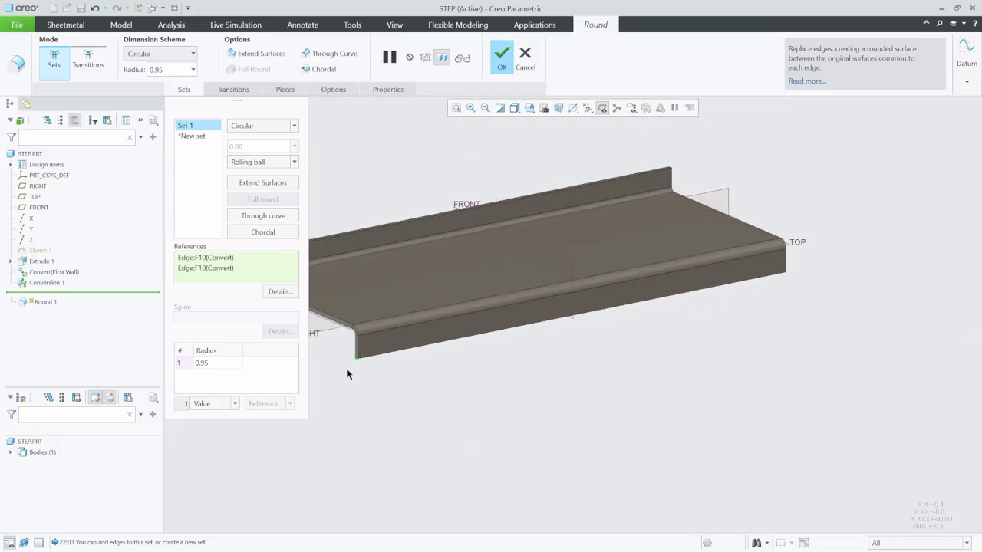
# - Add the free corner edges of both flanges at the far end of the step to the same round set
pyautogui.scroll(6, 456, 293)
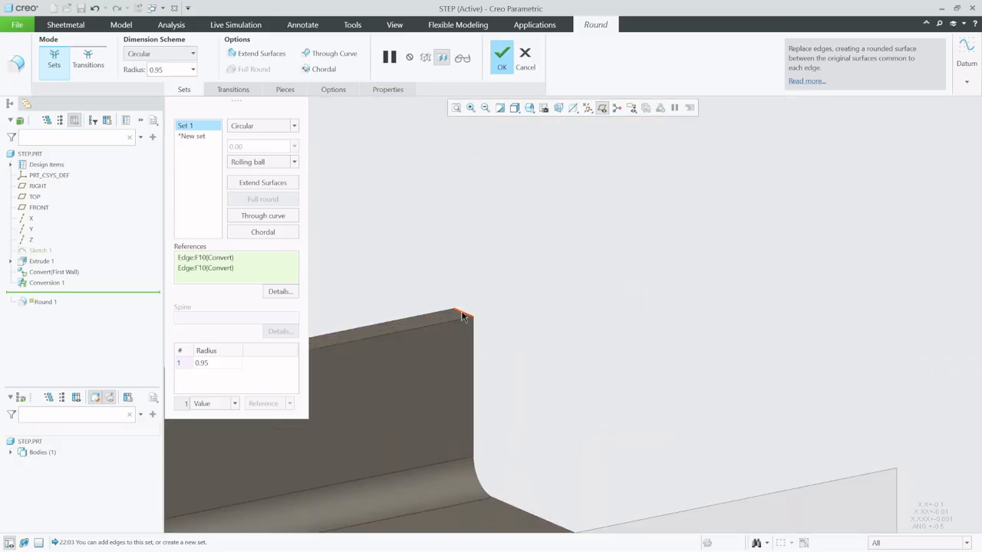
pyautogui.click(460, 313)
pyautogui.scroll(-6, 436, 302)
pyautogui.scroll(5, 592, 406)
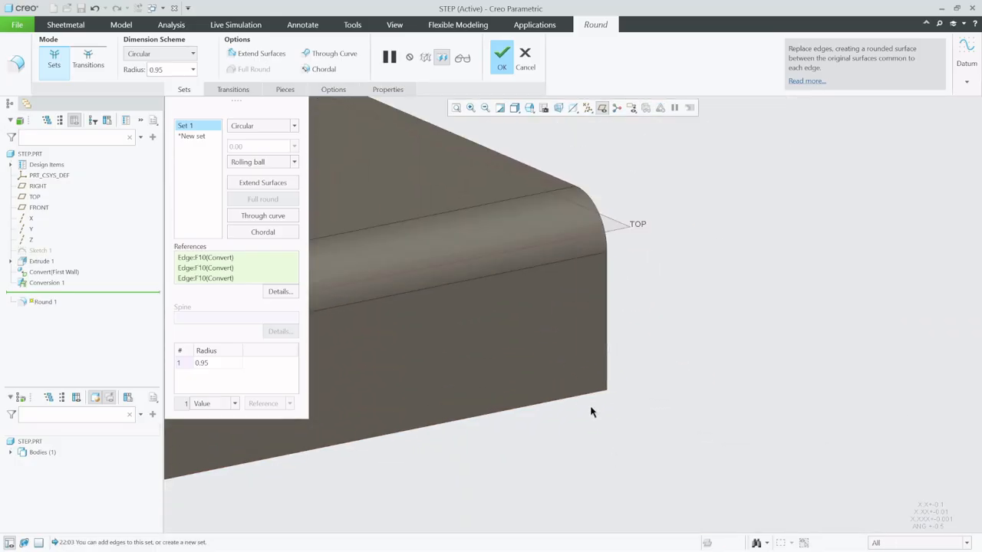
pyautogui.moveTo(591, 406)
pyautogui.mouseDown(button='middle')
pyautogui.moveTo(544, 382)
pyautogui.moveTo(548, 405)
pyautogui.mouseUp(button='middle')
pyautogui.scroll(2, 620, 394)
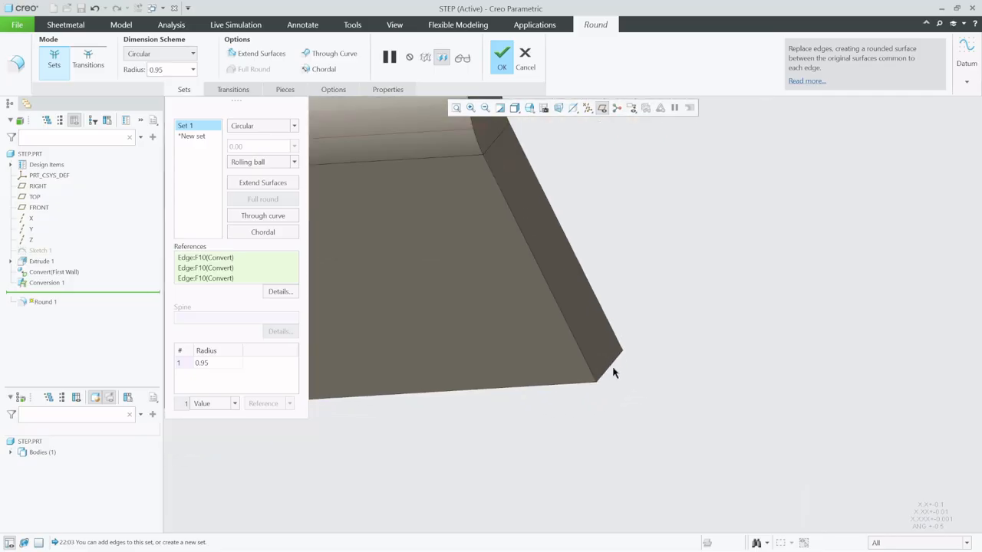
pyautogui.click(610, 372)
pyautogui.scroll(-6, 614, 383)
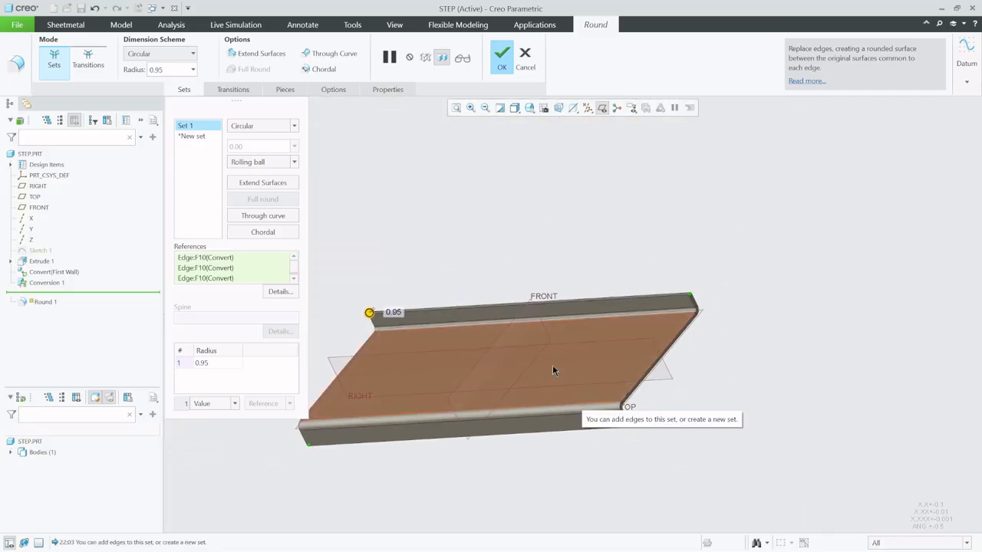
pyautogui.moveTo(426, 355); pyautogui.dragTo(504, 331, button='middle')
pyautogui.scroll(-4, 693, 428)
pyautogui.scroll(3, 660, 418)
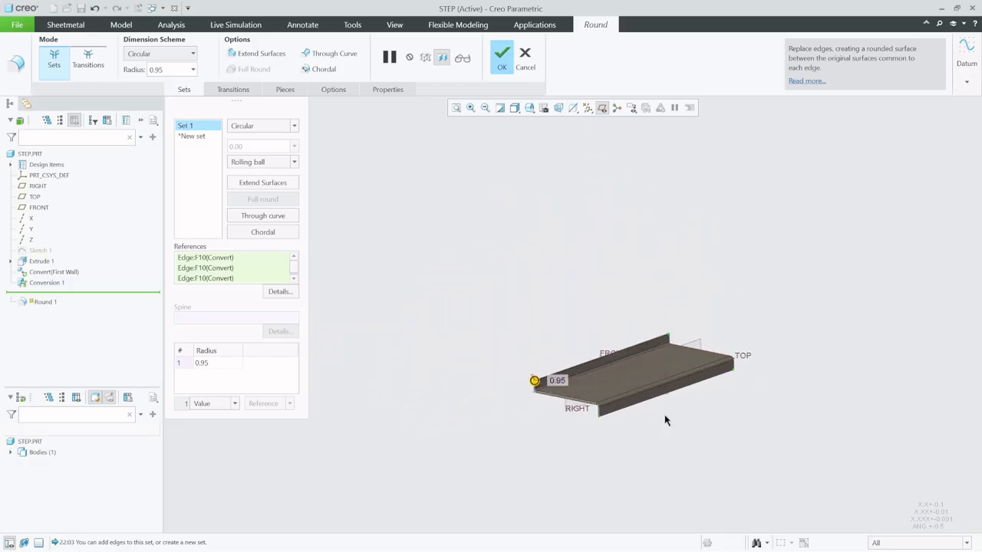
pyautogui.scroll(3, 645, 412)
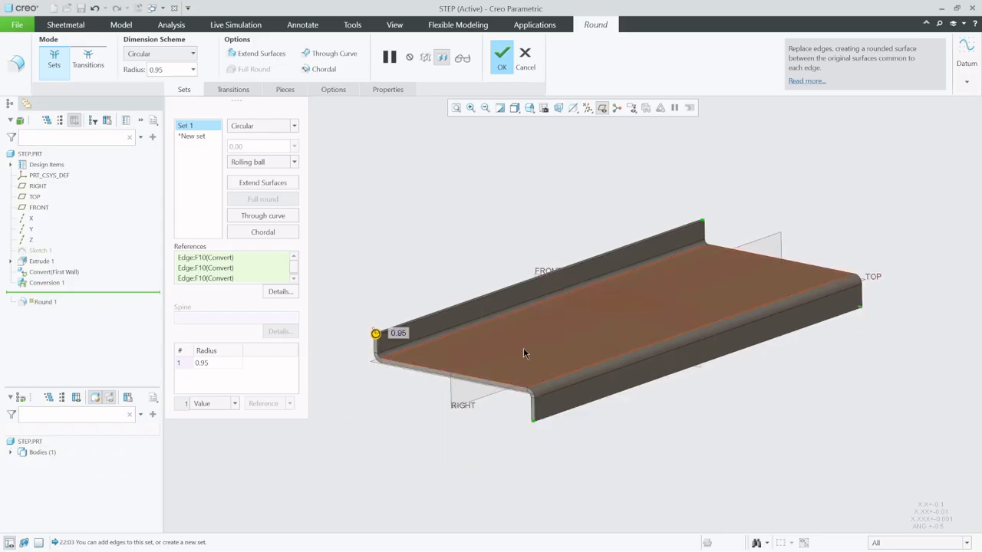
pyautogui.scroll(6, 376, 337)
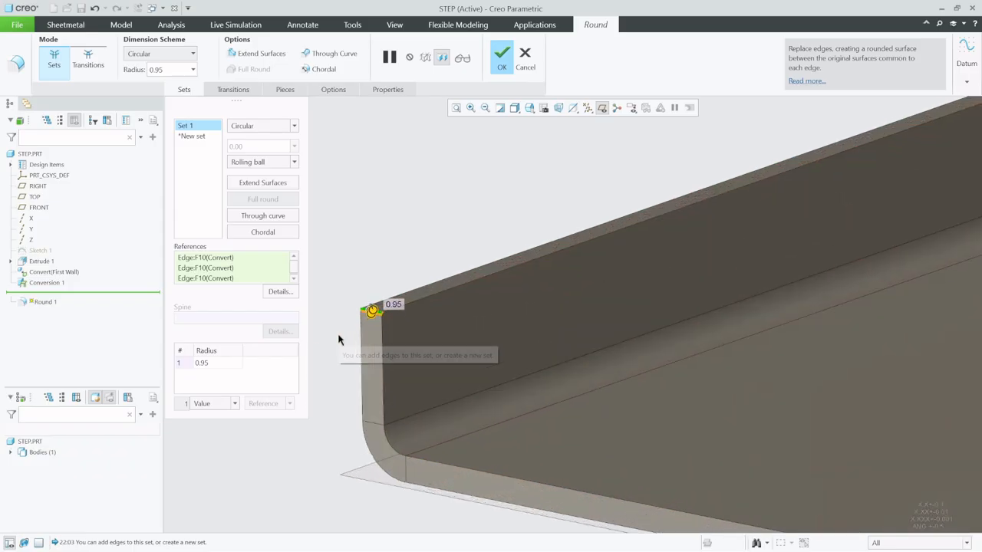
# - Set the radius of the flange corner rounds to 10 and complete the Round feature
pyautogui.scroll(3, 361, 322)
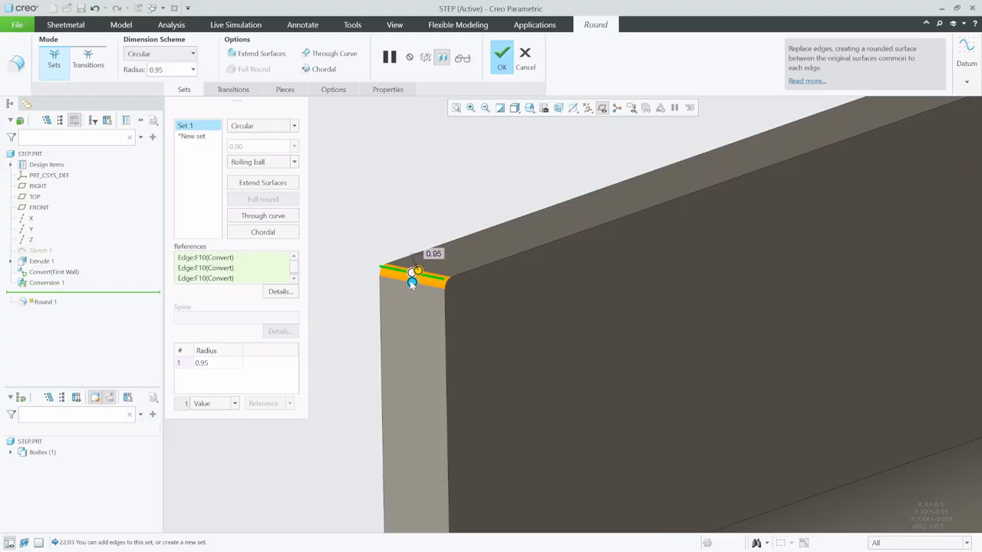
pyautogui.moveTo(411, 292); pyautogui.dragTo(414, 389)
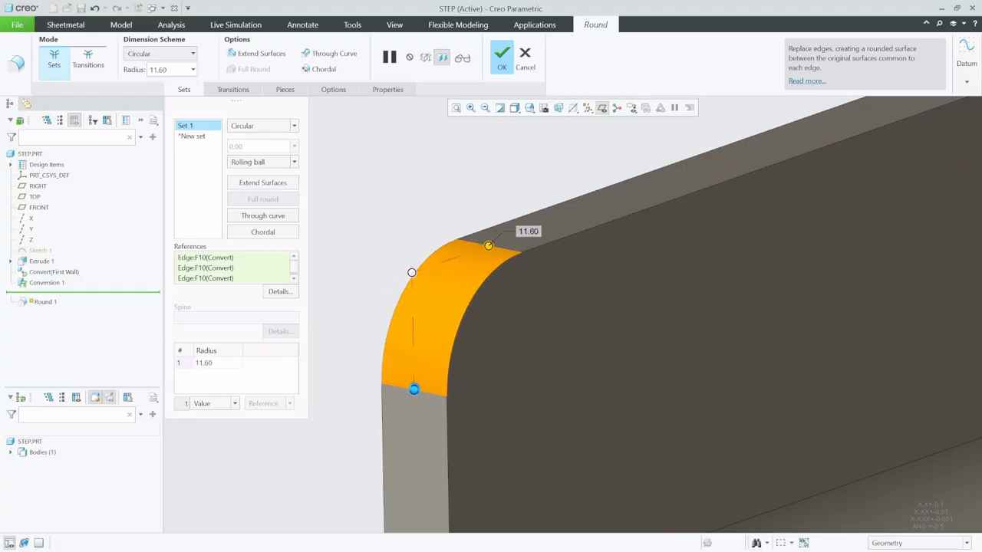
pyautogui.write('1')
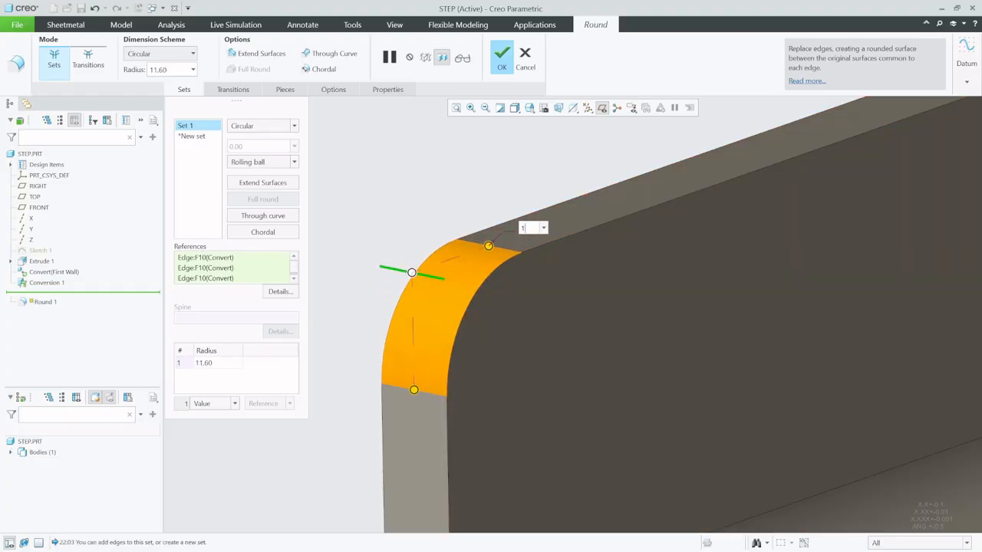
pyautogui.write('0')
pyautogui.press('Return')
pyautogui.scroll(-5, 388, 340)
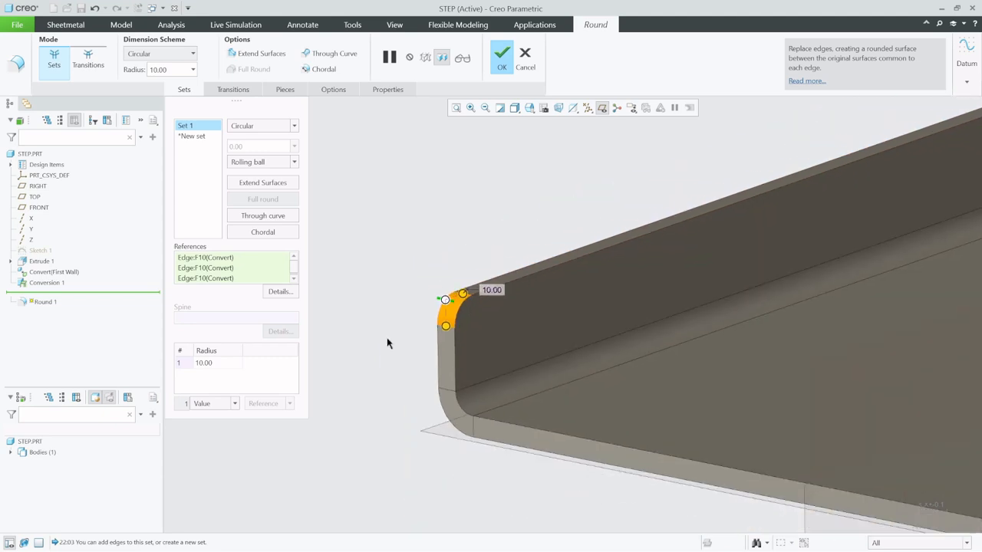
pyautogui.scroll(-3, 385, 343)
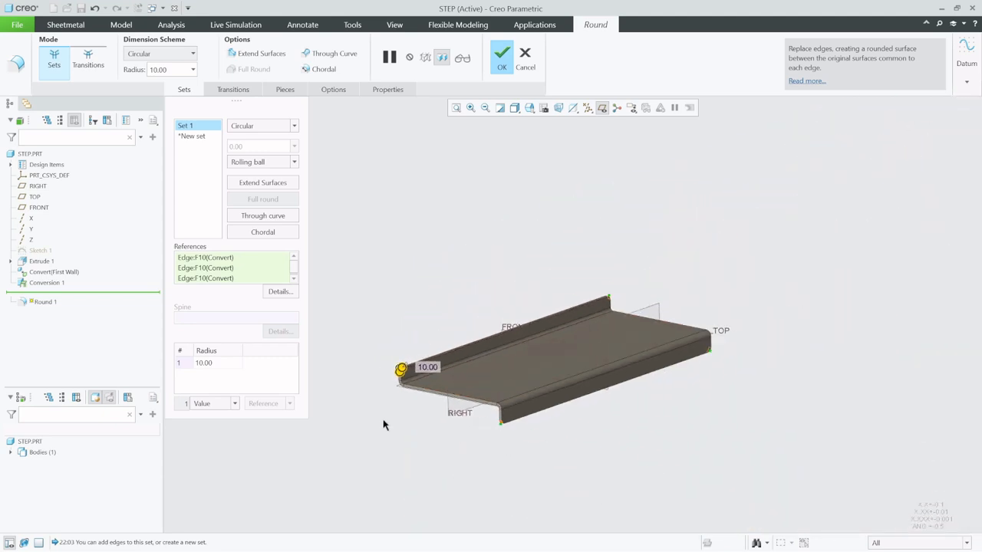
pyautogui.middleClick(494, 222)
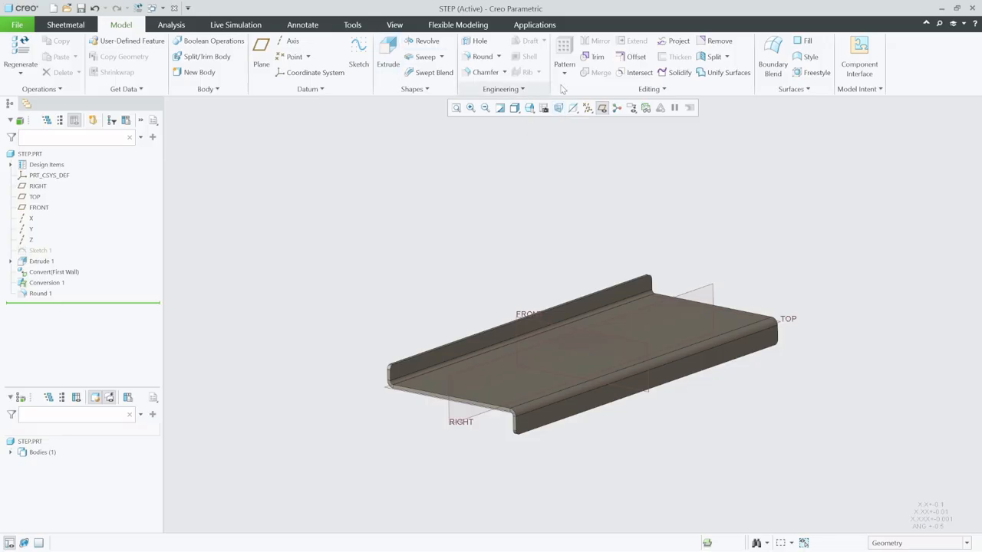
# - Turn off the display of the datum planes in the step part
pyautogui.click(605, 111)
pyautogui.scroll(3, 443, 441)
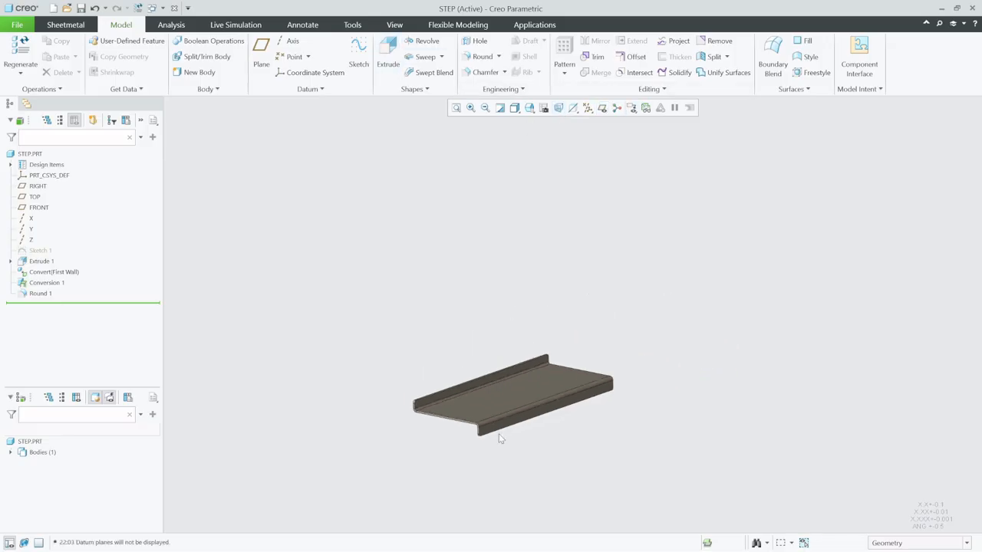
pyautogui.scroll(-3, 500, 439)
pyautogui.moveTo(527, 385)
pyautogui.mouseDown(button='middle')
pyautogui.moveTo(506, 382)
pyautogui.moveTo(519, 392)
pyautogui.mouseUp(button='middle')
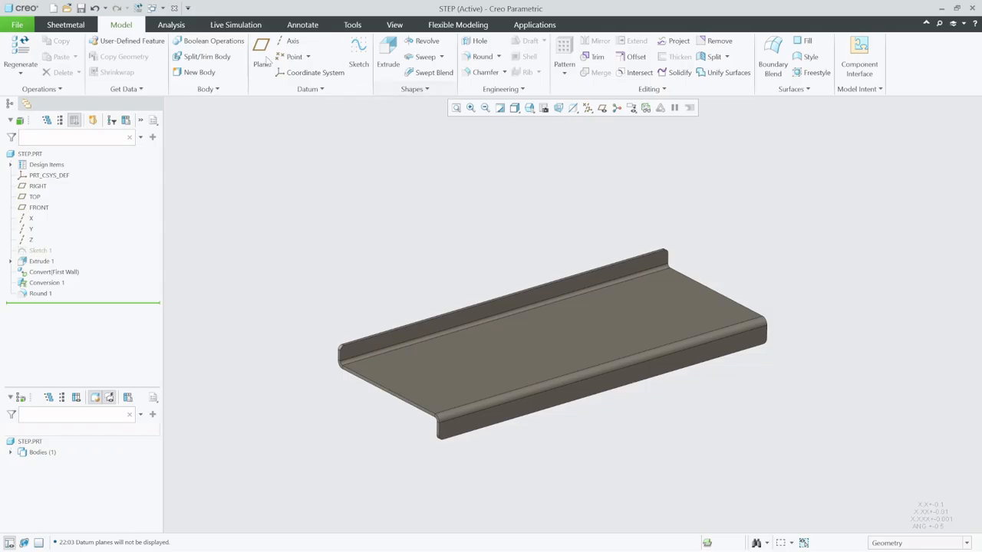
# - Start an Extruded Cut with a sketch on the tread's top face and orient the sketch plane parallel to the screen
pyautogui.click(62, 25)
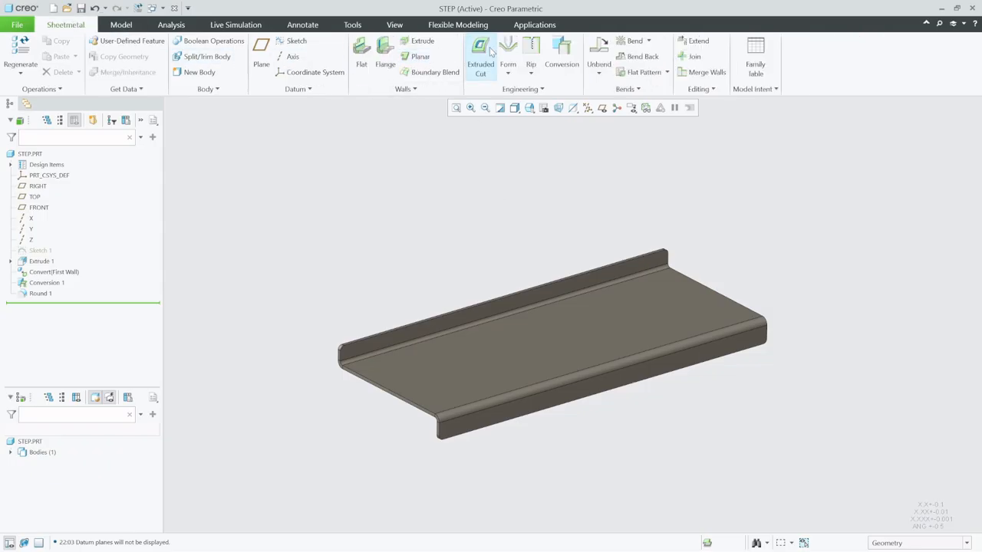
pyautogui.click(488, 51)
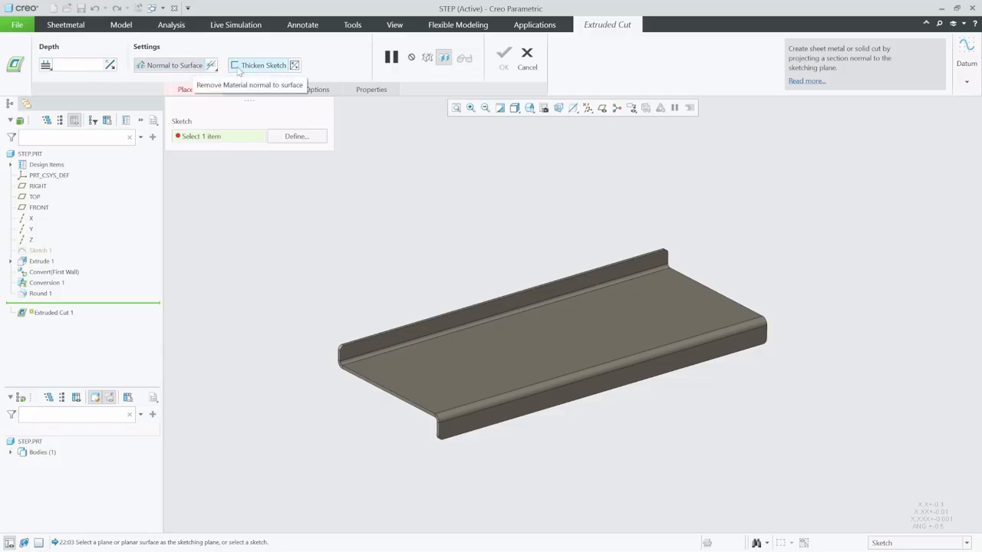
pyautogui.click(292, 136)
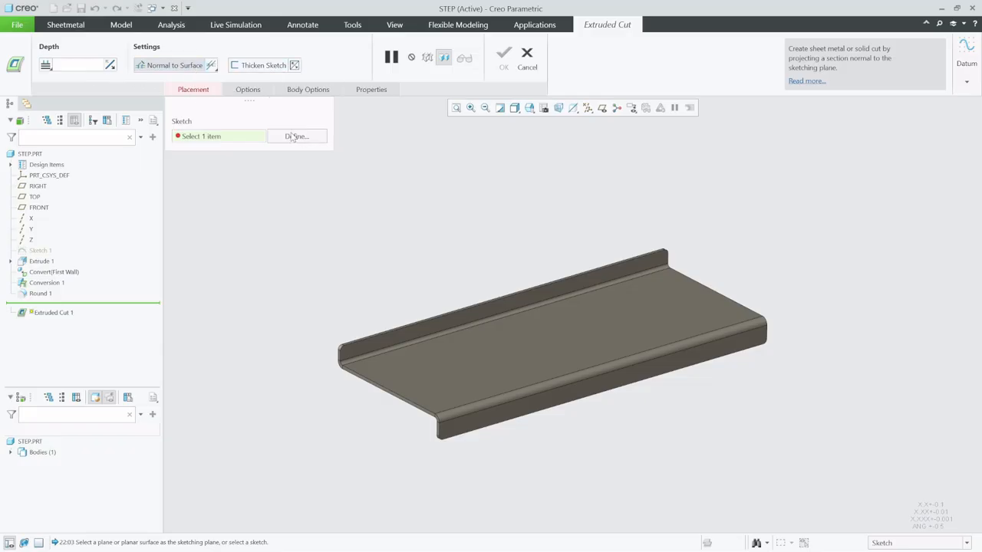
pyautogui.click(462, 372)
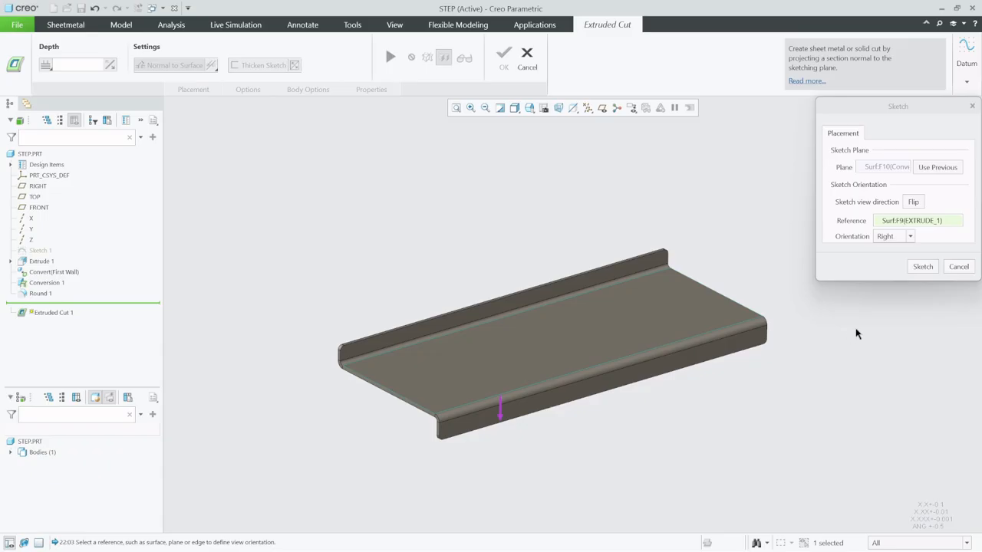
pyautogui.click(923, 267)
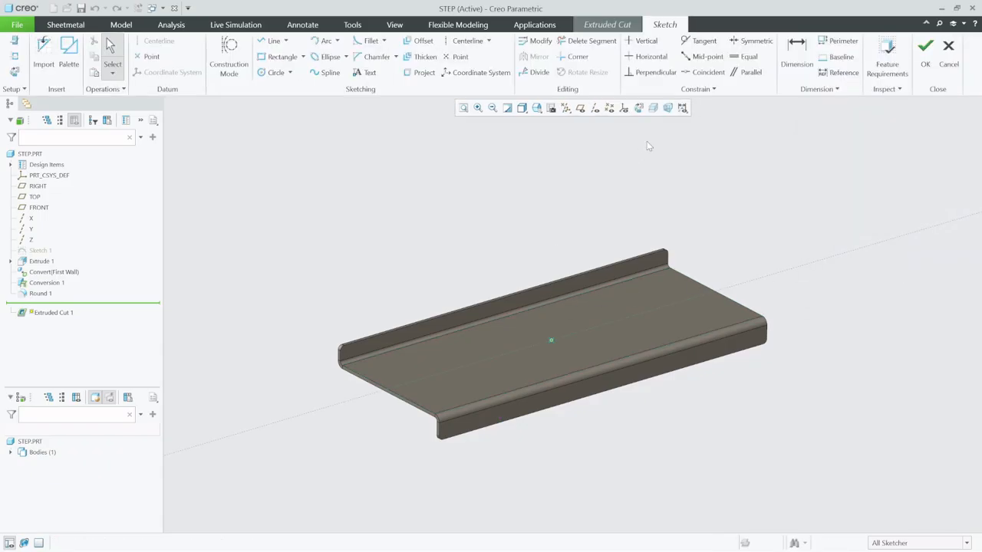
pyautogui.click(638, 107)
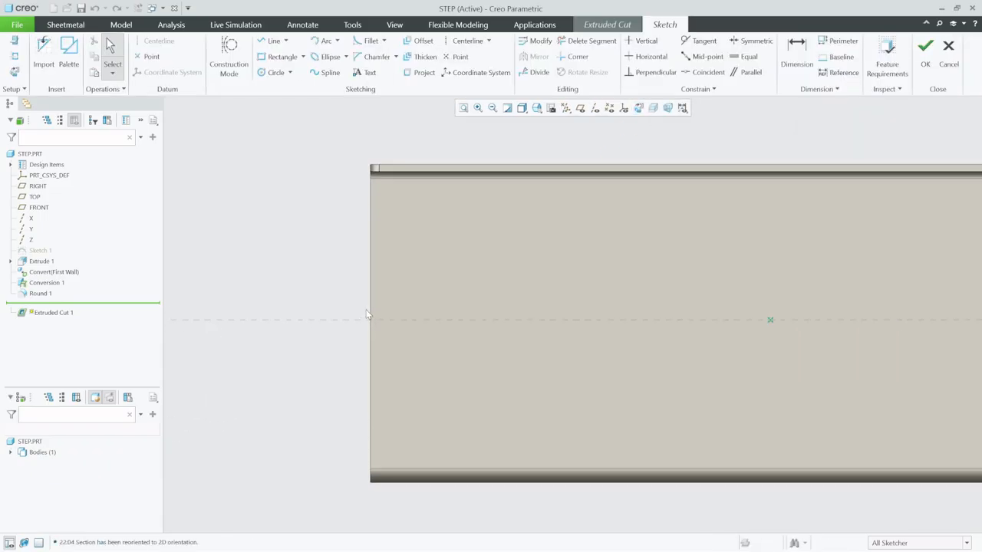
# - Sketch four equal circles about 43 in diameter, vertically aligned in a column near one short end of the tread
pyautogui.click(276, 72)
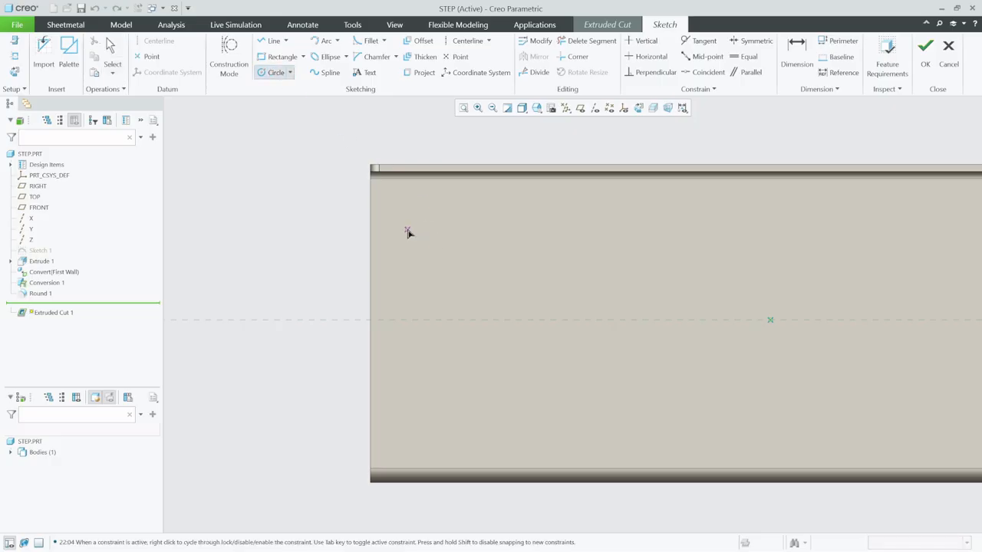
pyautogui.click(410, 220)
pyautogui.click(430, 220)
pyautogui.click(411, 281)
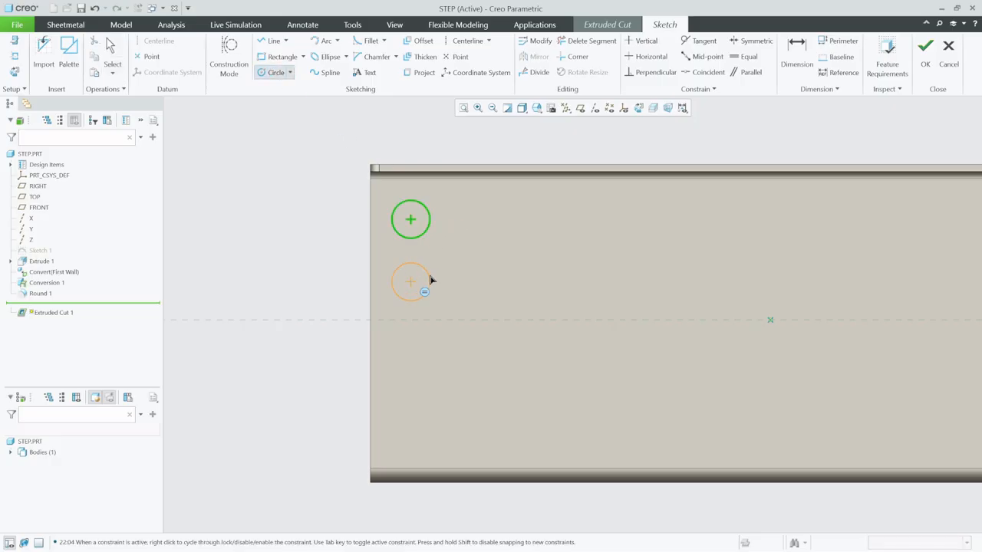
pyautogui.click(431, 280)
pyautogui.click(411, 356)
pyautogui.click(430, 357)
pyautogui.click(410, 430)
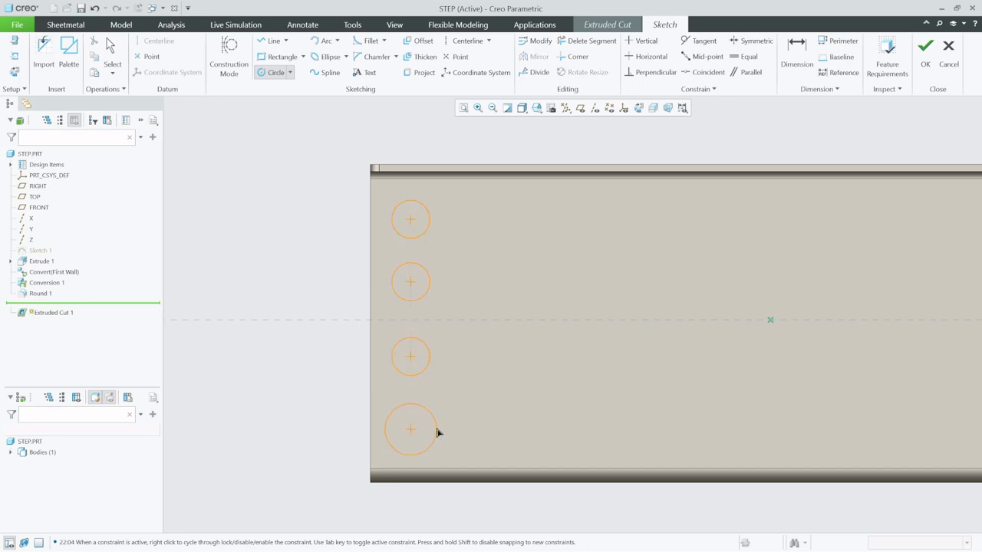
pyautogui.click(429, 432)
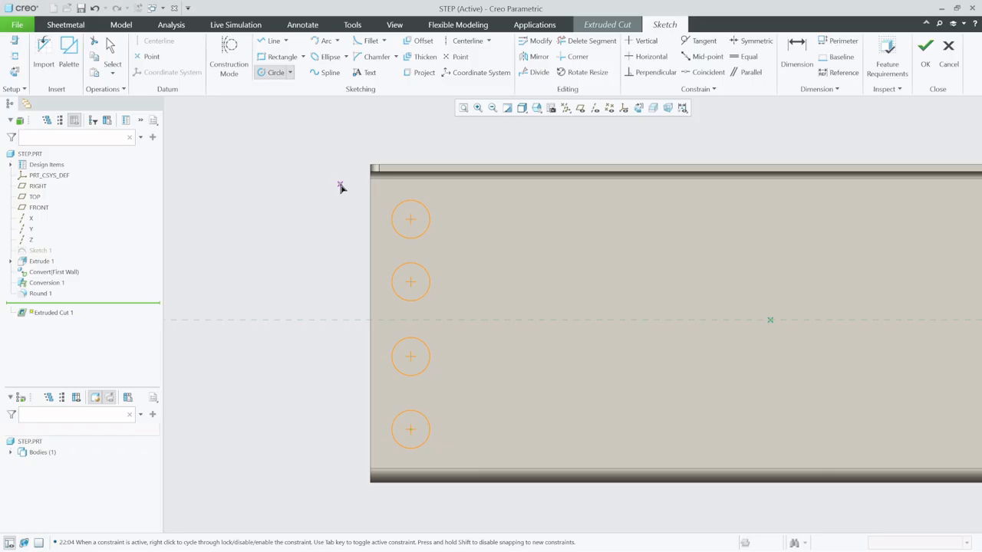
pyautogui.click(112, 52)
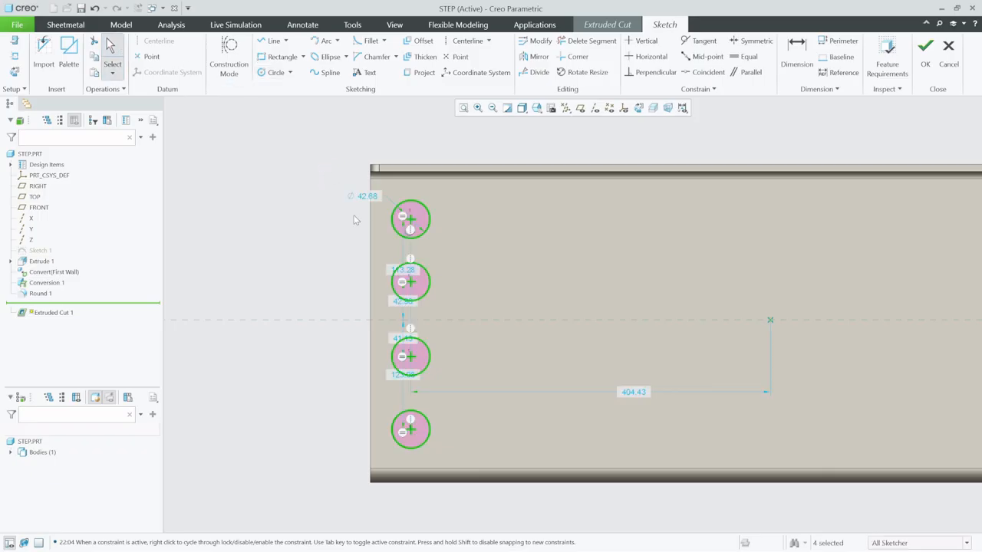
# - Dimension the first circle's centre 60 from the outer edge of the upturned flange and the second circle's centre 70 from the first
pyautogui.click(797, 54)
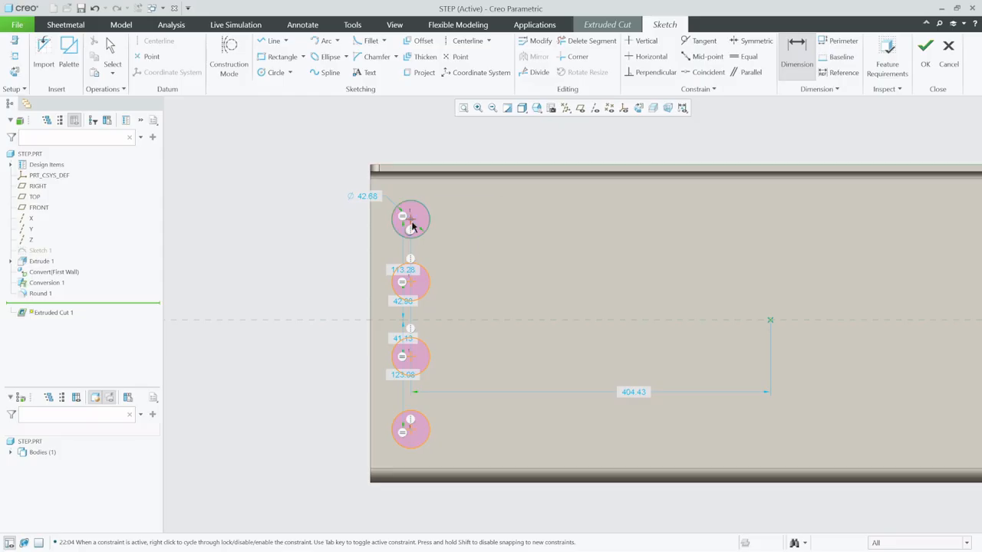
pyautogui.middleClick(324, 188)
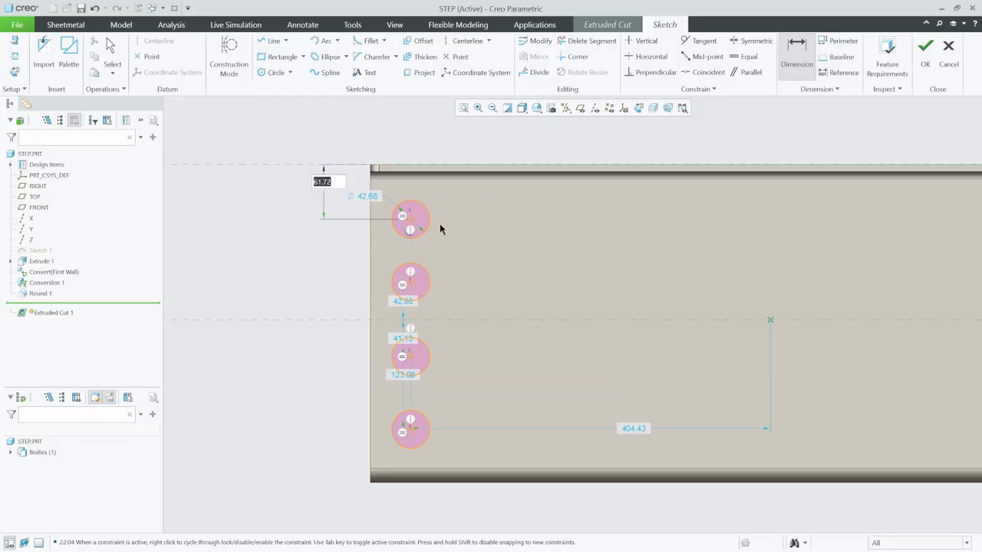
pyautogui.write('60')
pyautogui.press('Return')
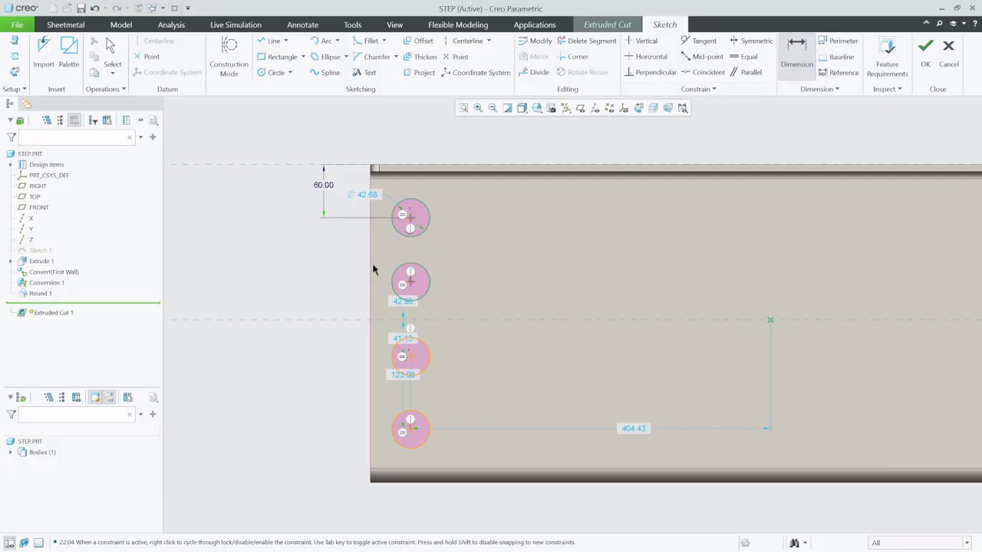
pyautogui.middleClick(348, 251)
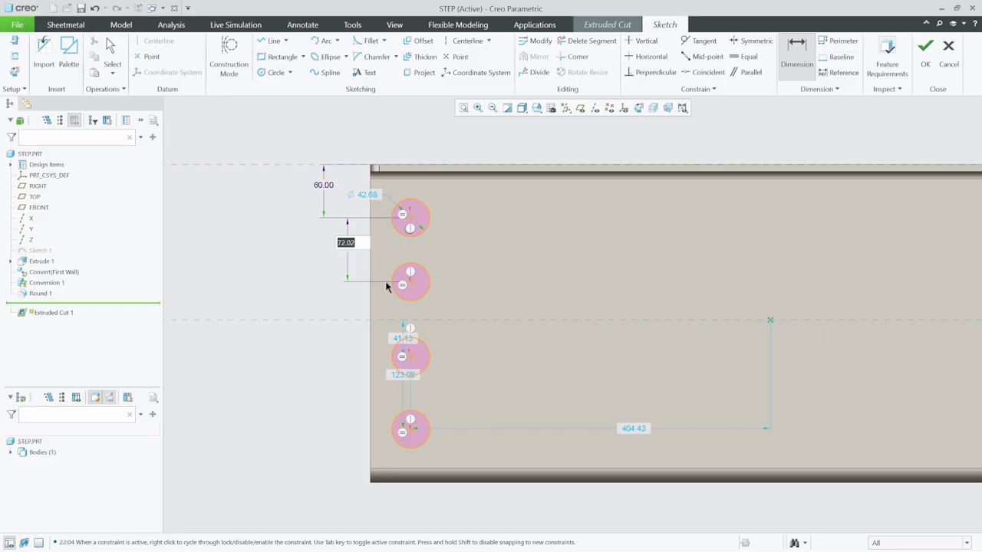
pyautogui.write('70')
pyautogui.press('Return')
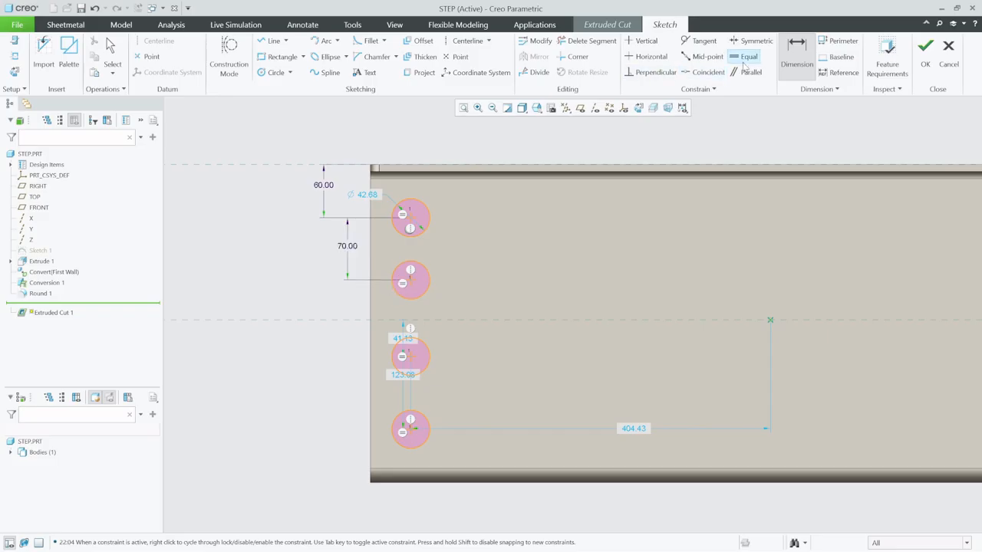
# - Dimension the centre spacing between the second and third circles and between the third and fourth circles at 70 each
pyautogui.click(412, 221)
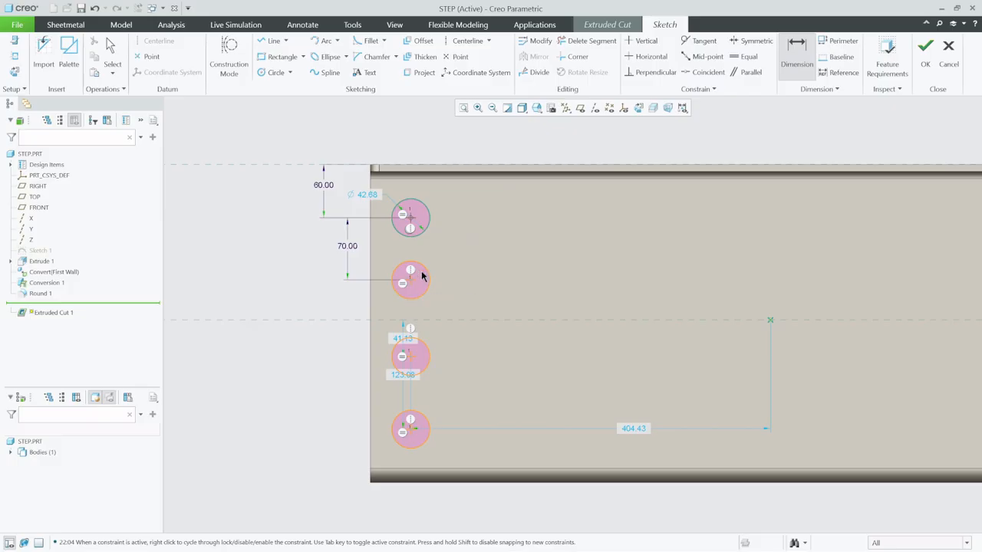
pyautogui.click(802, 44)
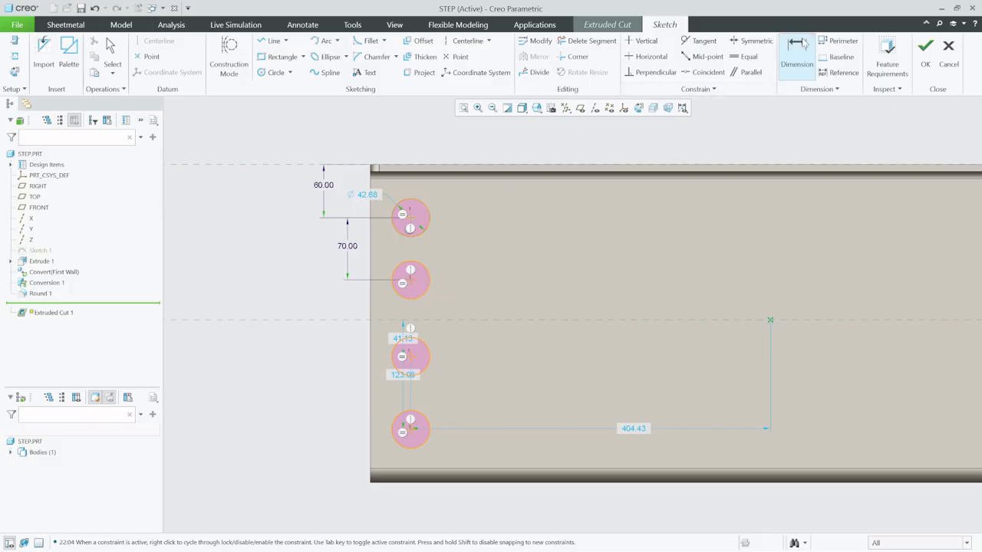
pyautogui.click(412, 281)
pyautogui.click(412, 359)
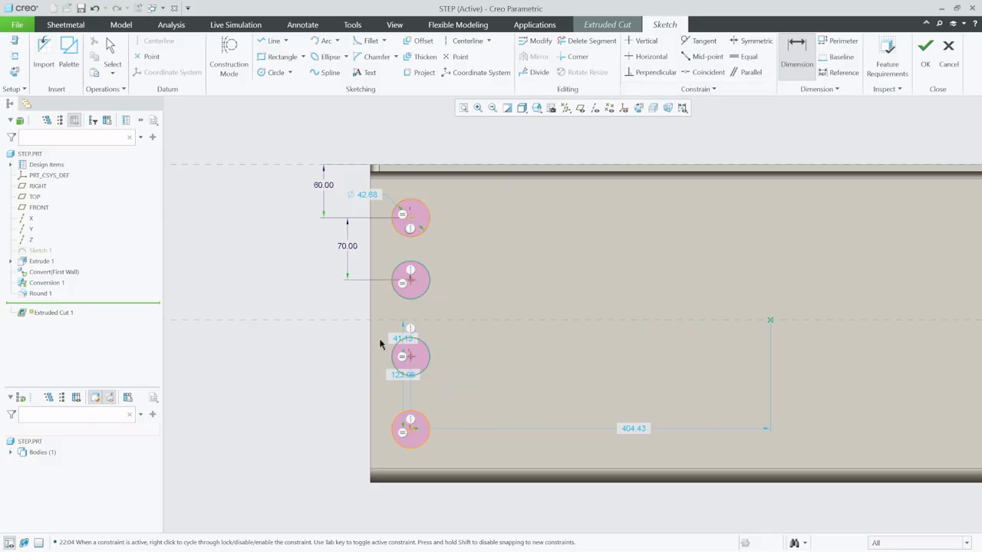
pyautogui.middleClick(324, 316)
pyautogui.write('70')
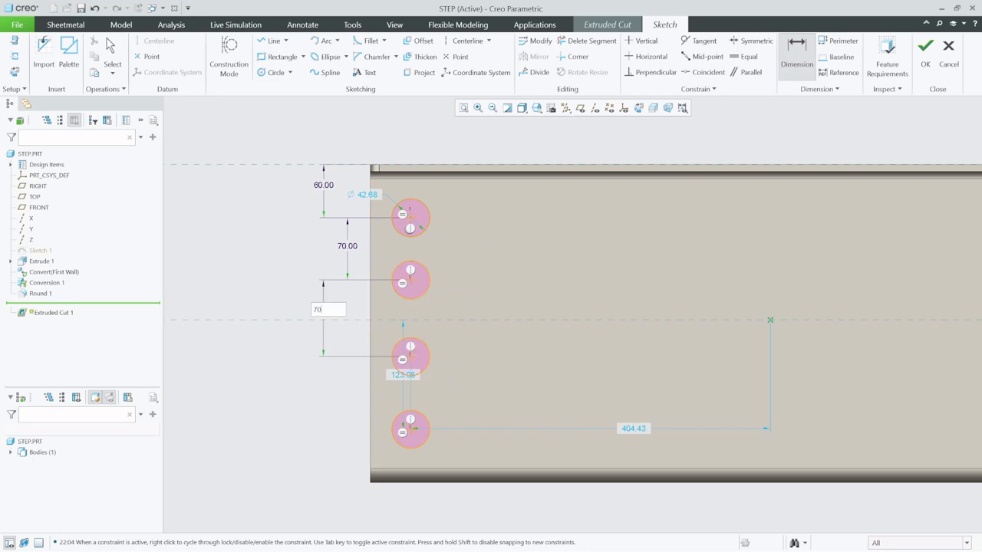
pyautogui.press('Return')
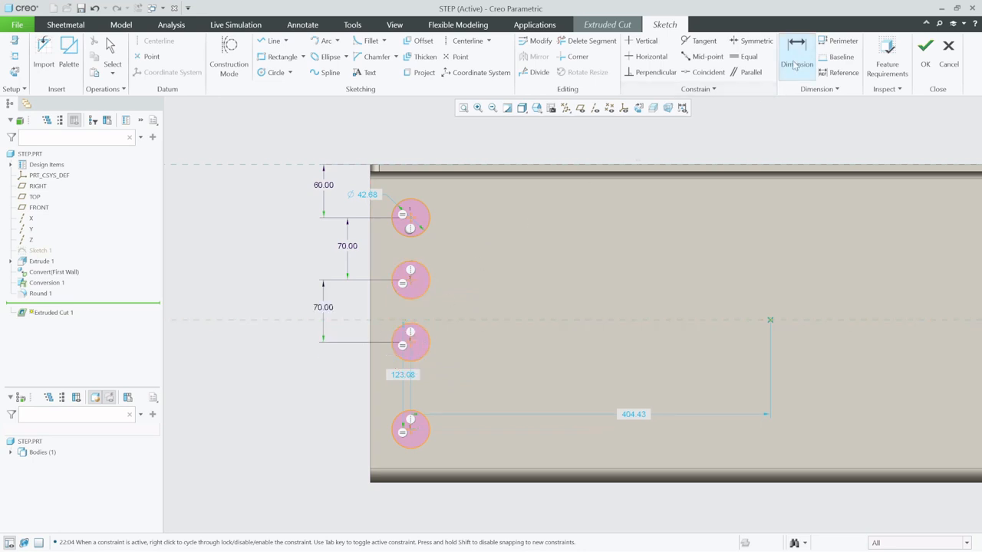
pyautogui.click(411, 343)
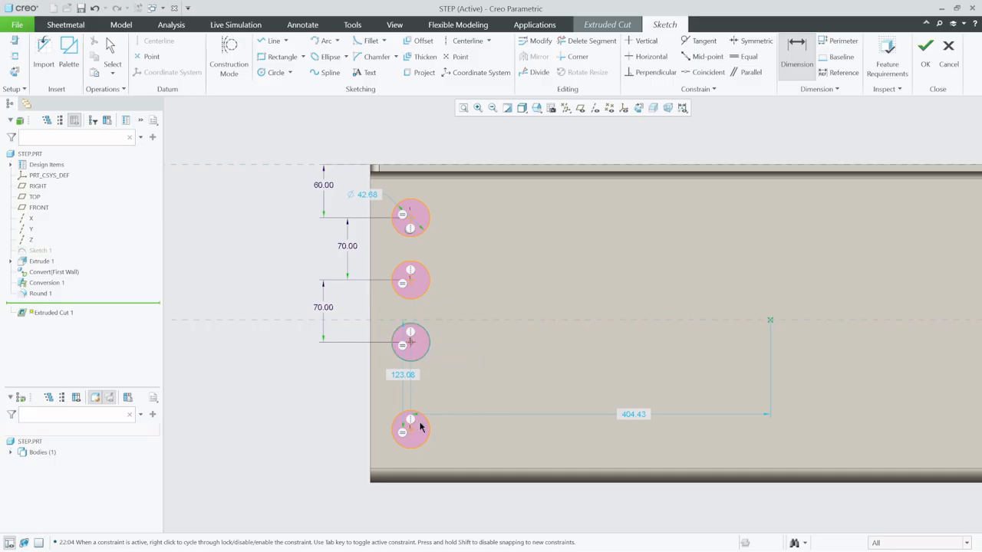
pyautogui.click(412, 434)
pyautogui.middleClick(323, 392)
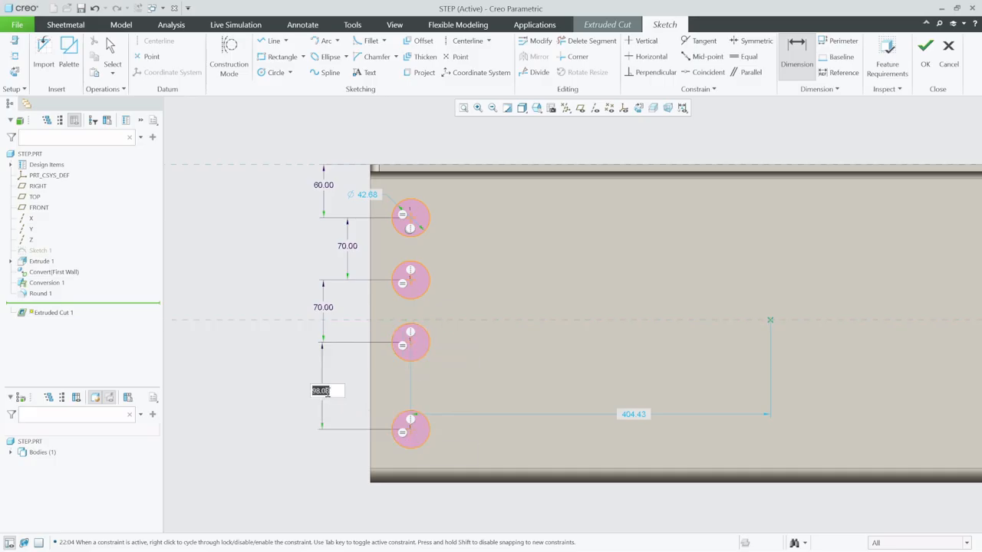
pyautogui.write('70')
pyautogui.press('Return')
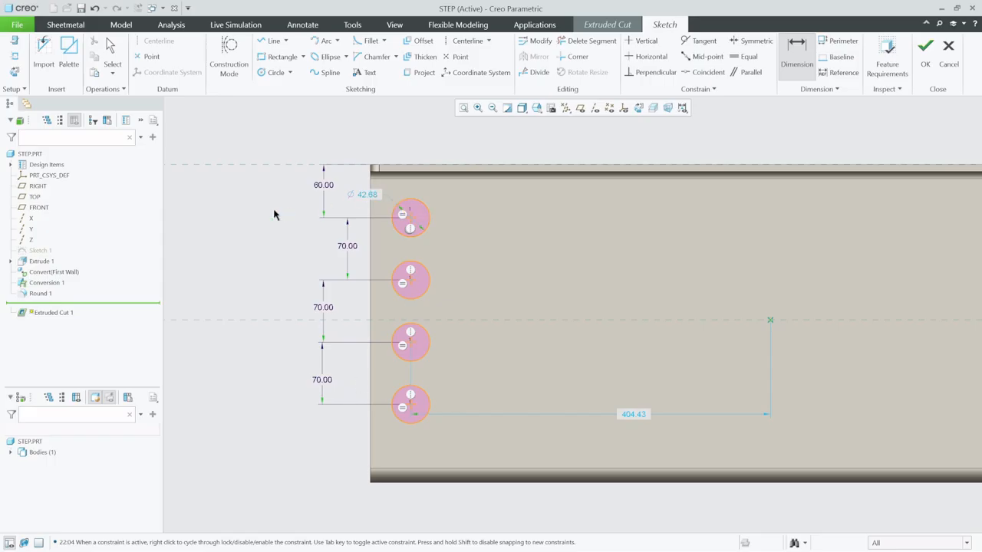
# - Set the distance from the upturned flange's outer edge to the first circle's centre to 80
pyautogui.doubleClick(324, 188)
pyautogui.write('80')
pyautogui.press('Return')
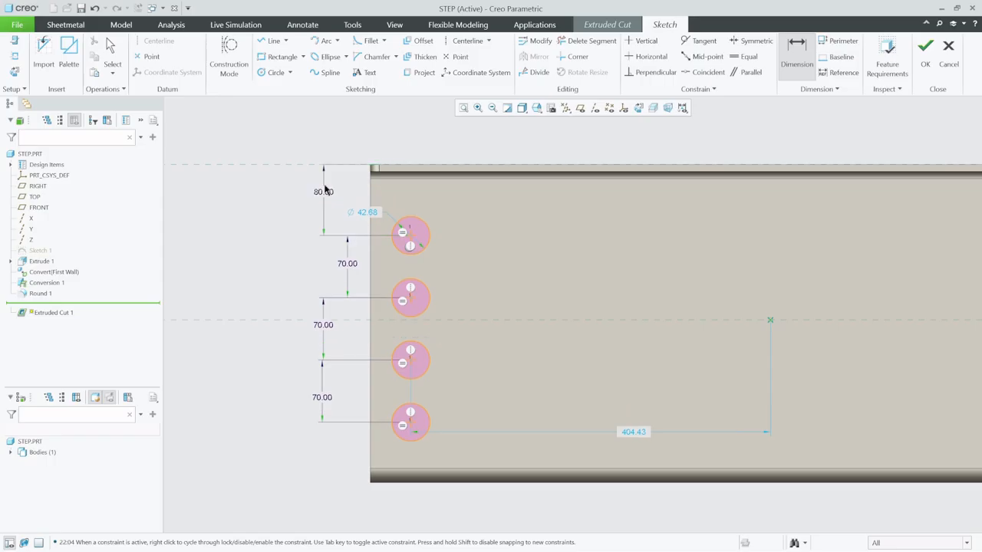
# - Set the distance from the upturned flange's outer edge to the first circle's centre to 70
pyautogui.doubleClick(319, 192)
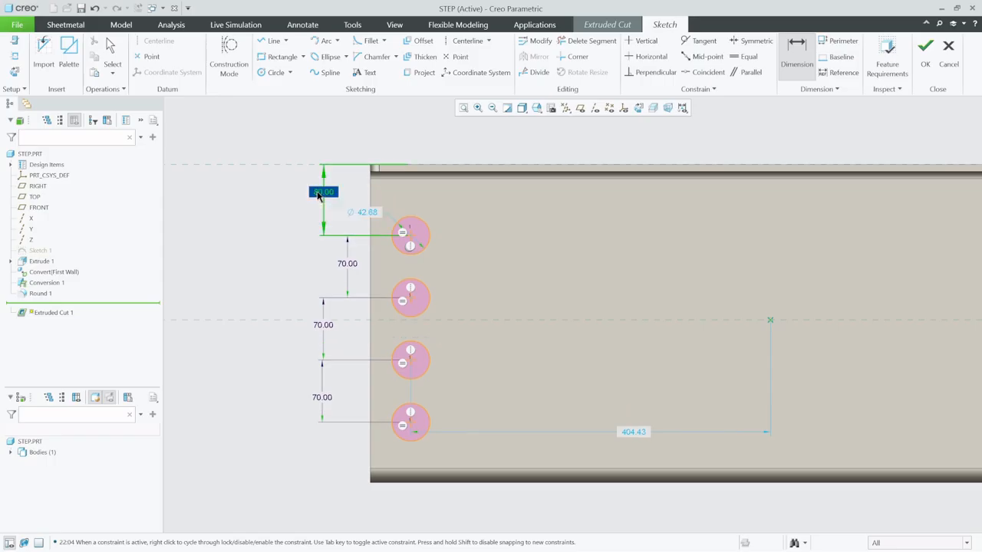
pyautogui.write('70')
pyautogui.press('Return')
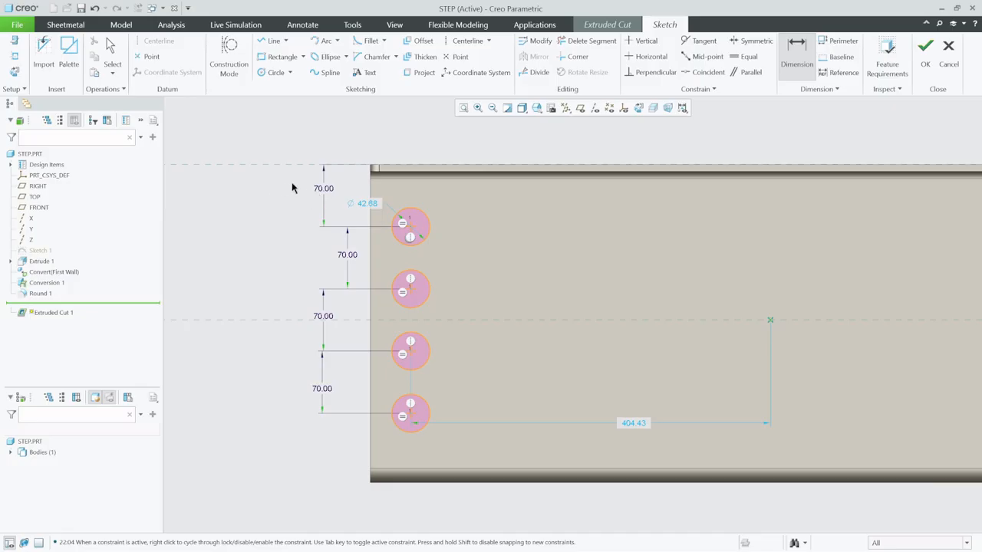
# - Finish the four-circle sketch and create the extruded cut normal to the tread surface
pyautogui.click(926, 50)
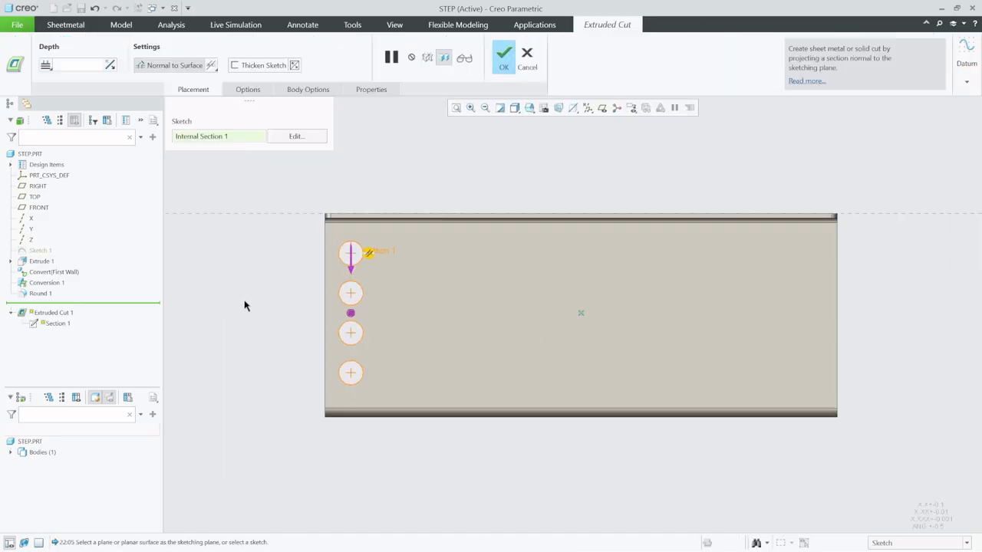
pyautogui.scroll(3, 269, 355)
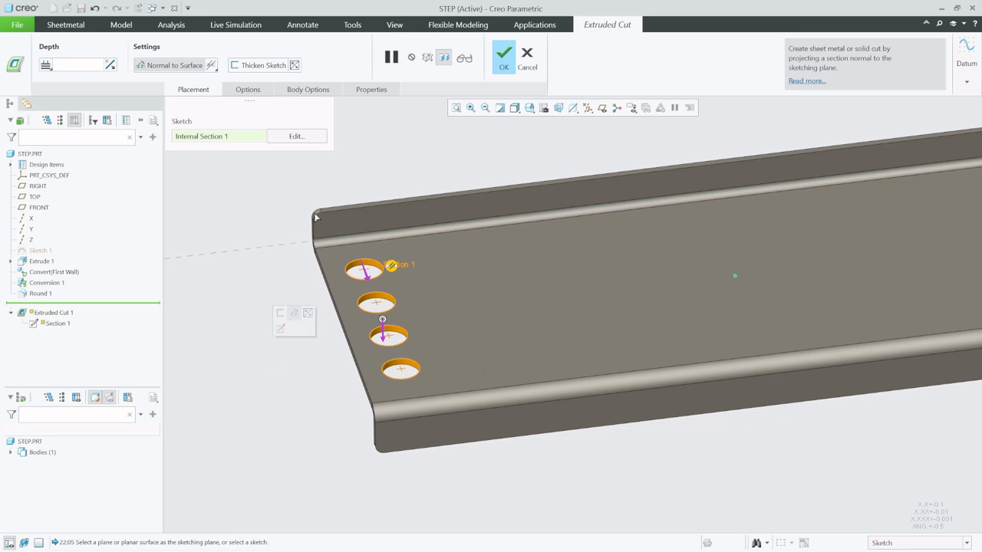
pyautogui.click(504, 57)
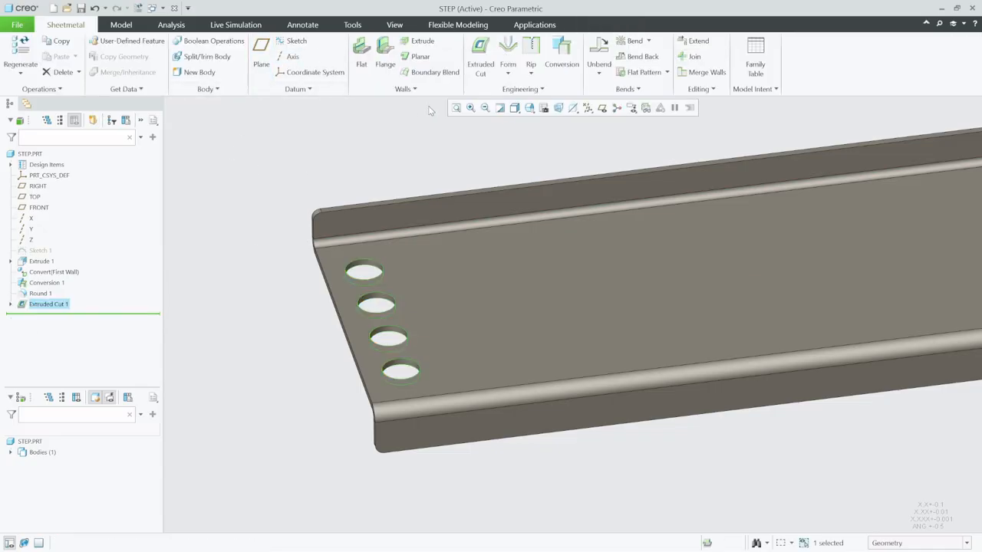
pyautogui.click(120, 26)
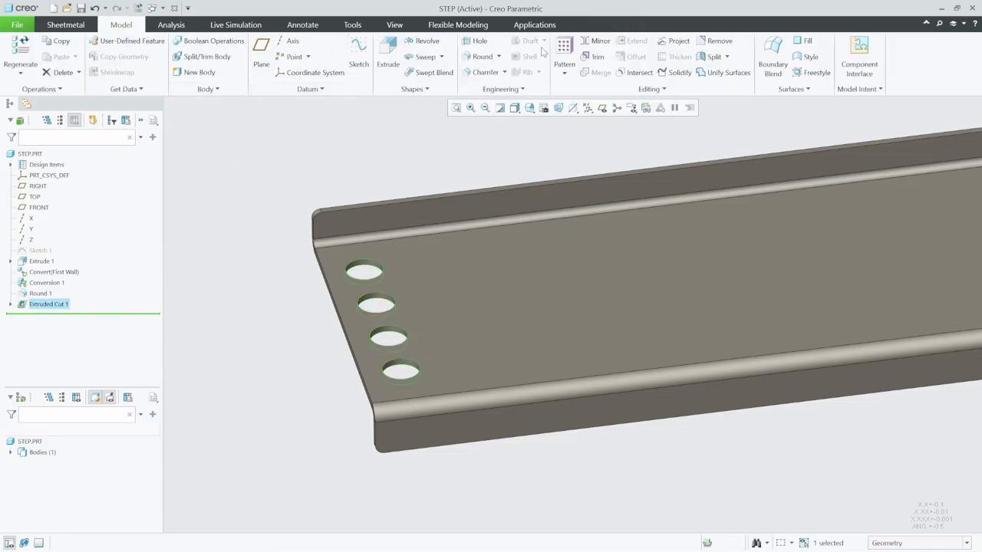
pyautogui.click(565, 54)
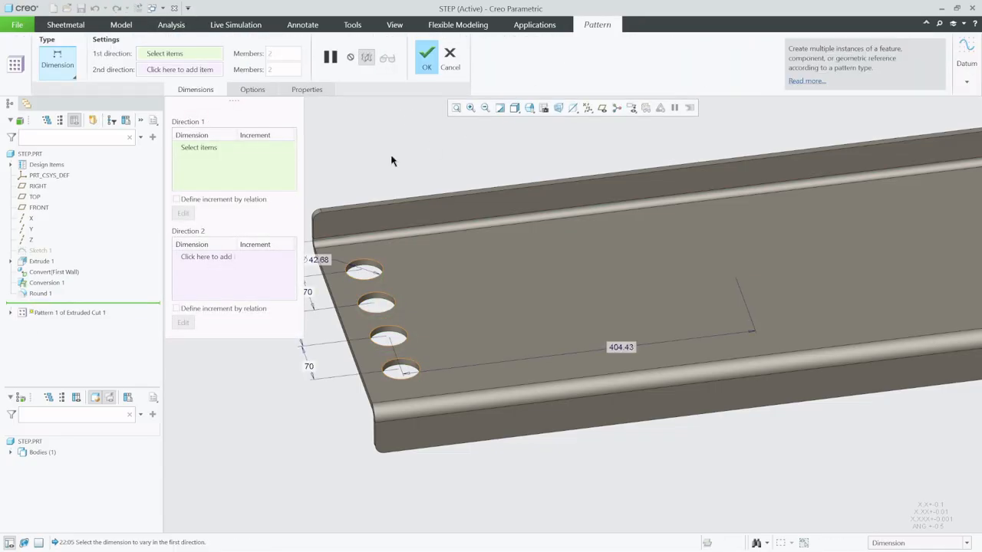
pyautogui.click(58, 61)
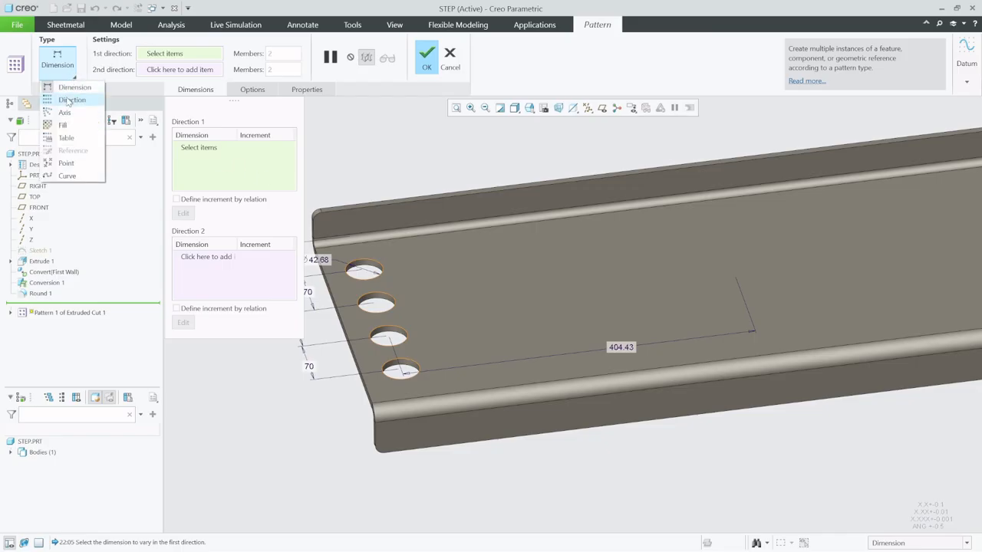
pyautogui.click(427, 56)
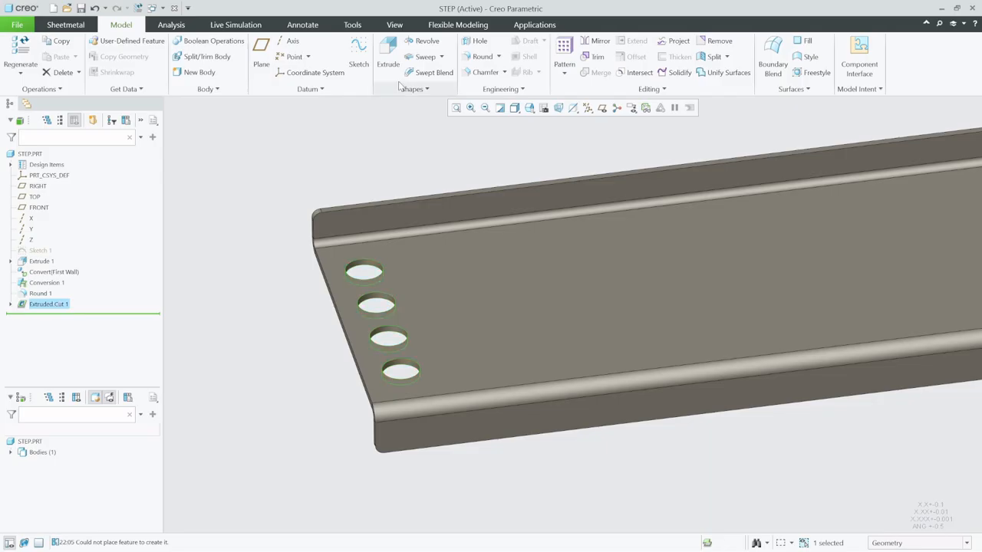
pyautogui.click(238, 234)
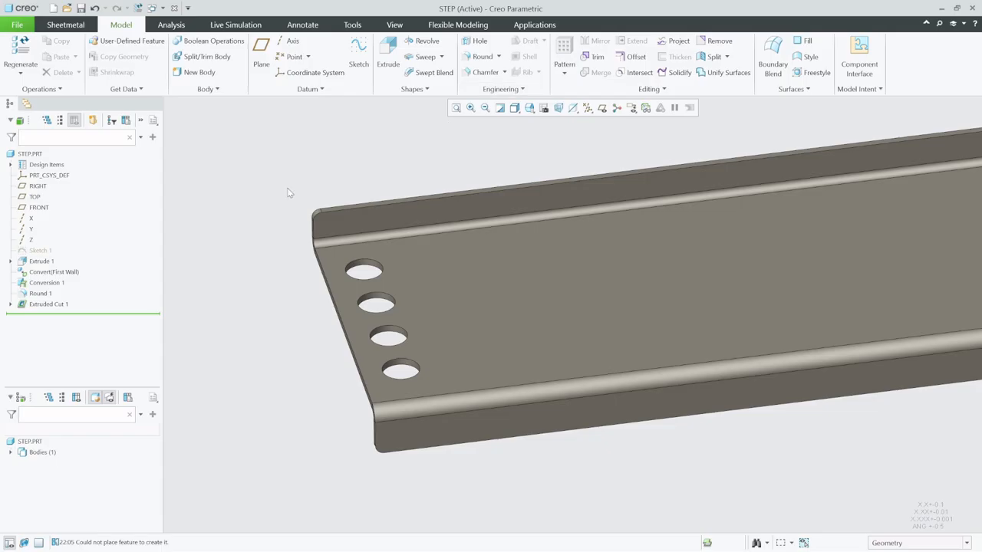
# - Start a Direction pattern of the four-hole cut, using the tread's short end face as first direction and reversing it to run along the tread
pyautogui.click(62, 305)
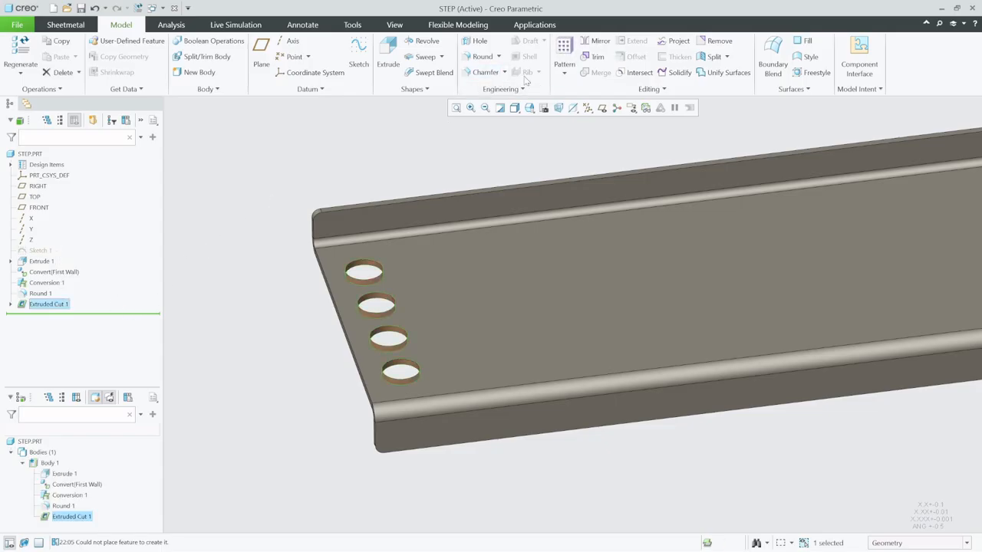
pyautogui.click(565, 48)
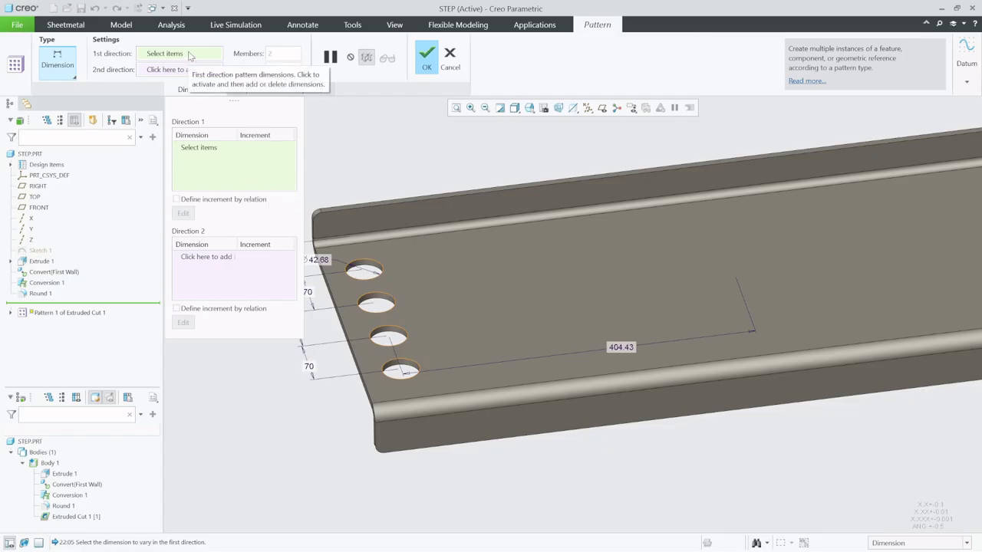
pyautogui.click(67, 66)
pyautogui.click(66, 98)
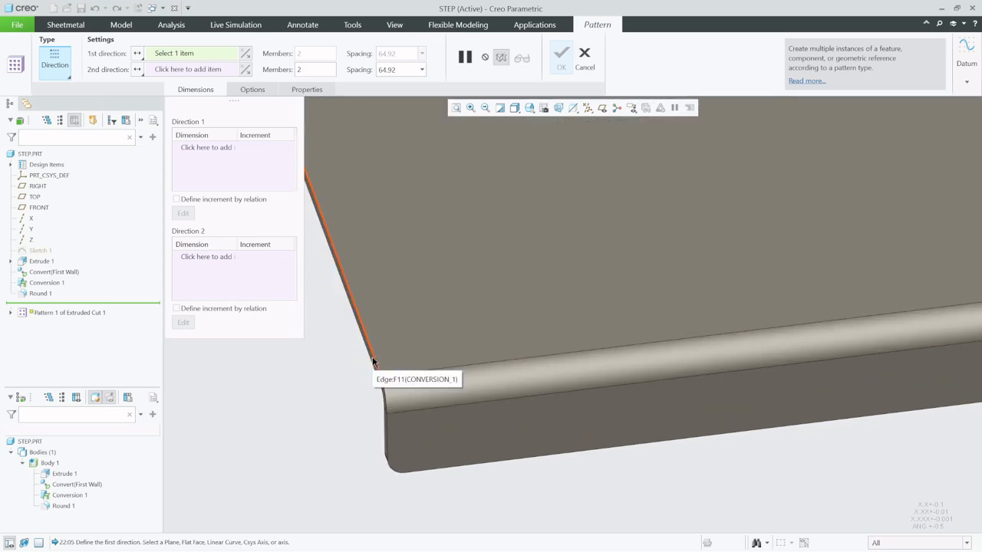
pyautogui.scroll(-2, 370, 355)
pyautogui.click(367, 346)
pyautogui.scroll(5, 291, 433)
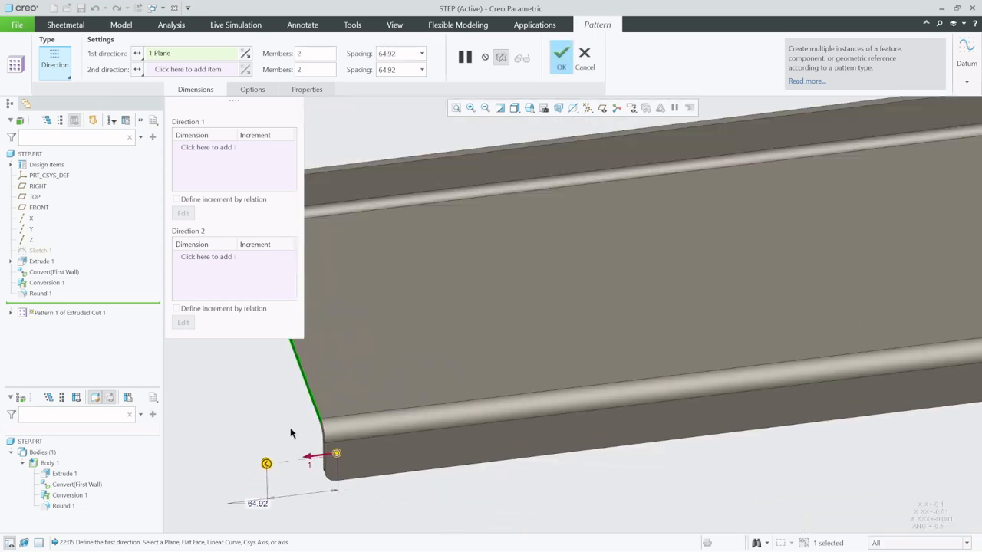
pyautogui.click(247, 53)
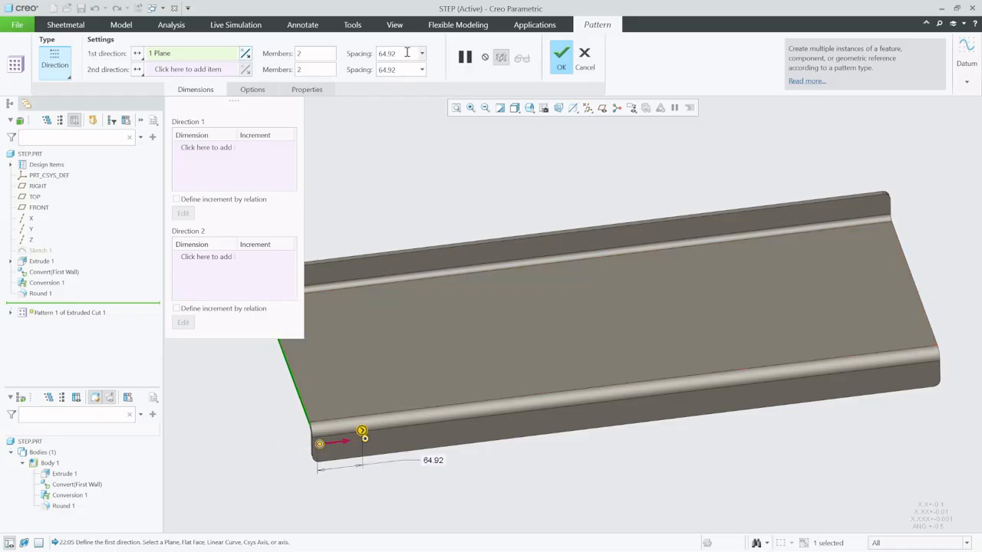
# - Set the hole pattern's first-direction spacing to 100
pyautogui.doubleClick(407, 53)
pyautogui.write('10')
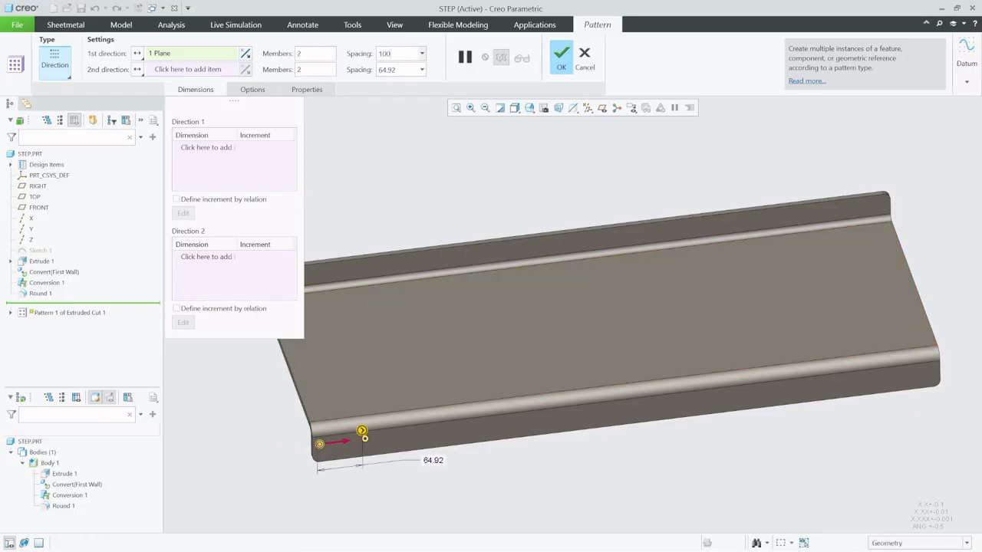
pyautogui.write('0')
pyautogui.press('Return')
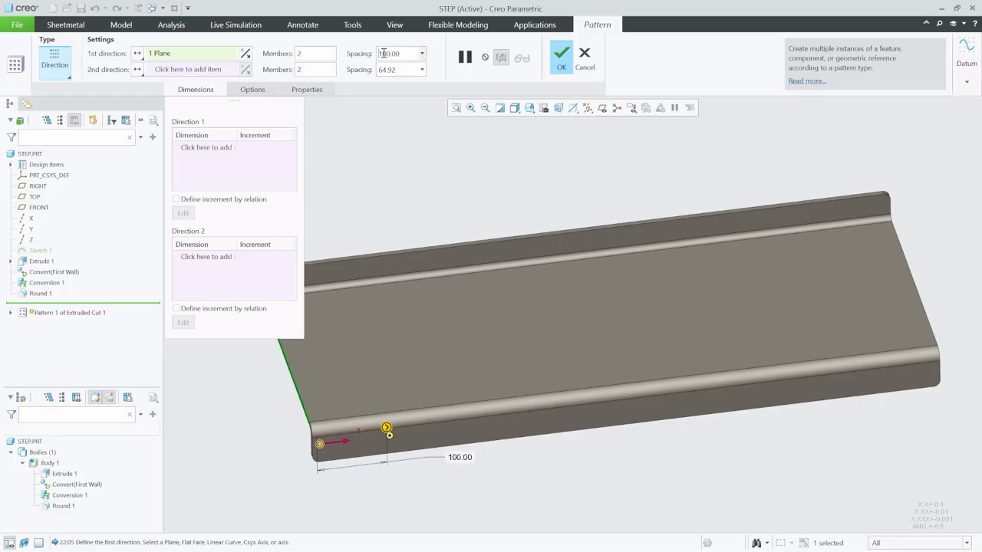
# - Set the first direction to 9 members and create the hole pattern across the tread
pyautogui.doubleClick(318, 51)
pyautogui.write('8')
pyautogui.press('Return')
pyautogui.write('9')
pyautogui.press('Return')
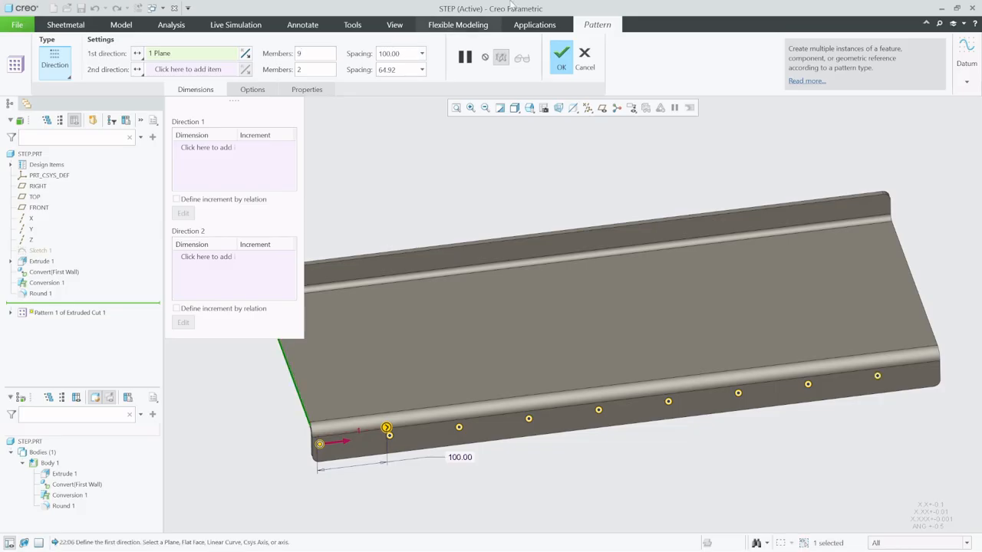
pyautogui.click(560, 58)
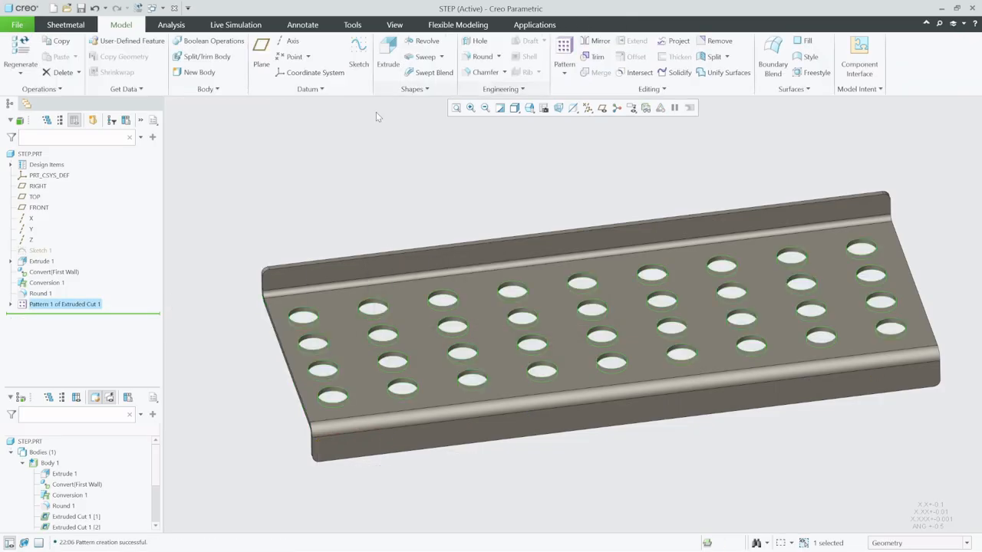
pyautogui.click(306, 144)
pyautogui.scroll(4, 322, 366)
pyautogui.scroll(-3, 377, 355)
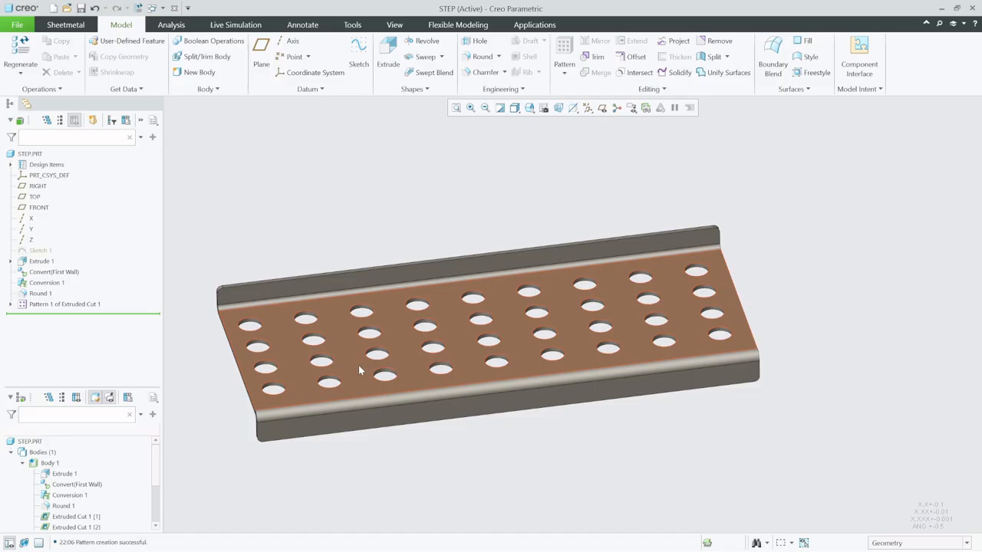
# - Start an extruded cut sketched on the step's perforated flat face, with the view square to the sketch plane
pyautogui.moveTo(362, 368)
pyautogui.mouseDown(button='middle')
pyautogui.moveTo(383, 336)
pyautogui.moveTo(367, 364)
pyautogui.mouseUp(button='middle')
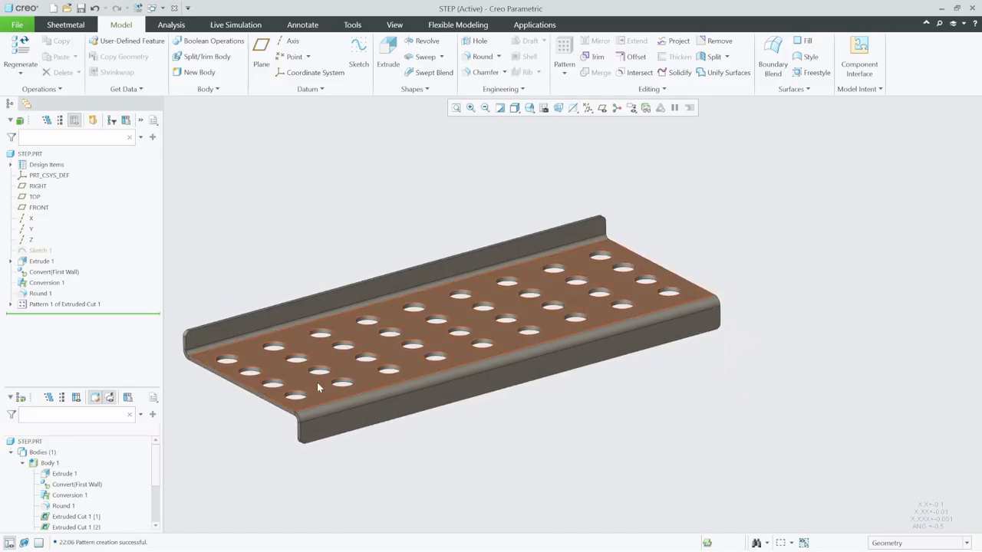
pyautogui.scroll(1, 309, 415)
pyautogui.scroll(-3, 301, 417)
pyautogui.moveTo(332, 394); pyautogui.dragTo(307, 409, button='middle')
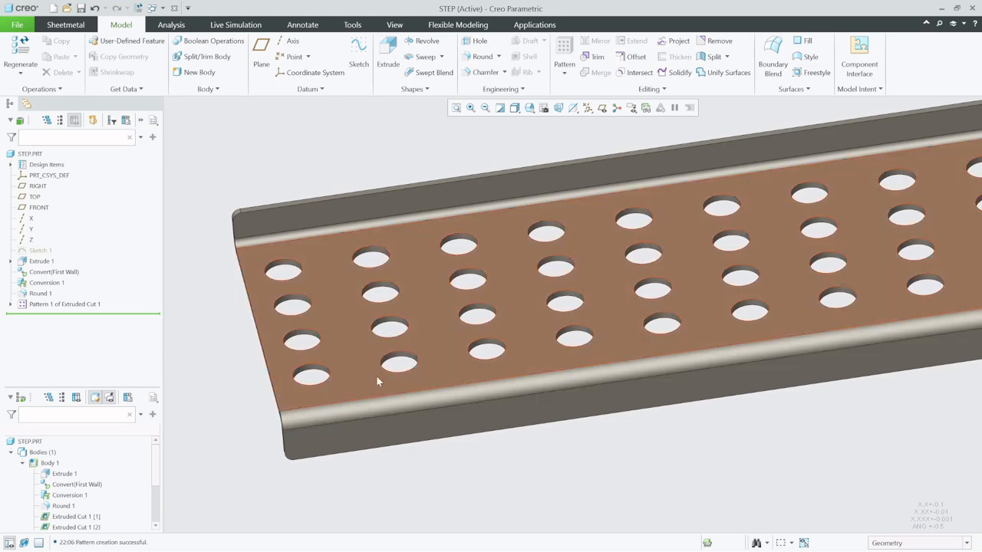
pyautogui.moveTo(358, 338); pyautogui.dragTo(369, 363, button='middle')
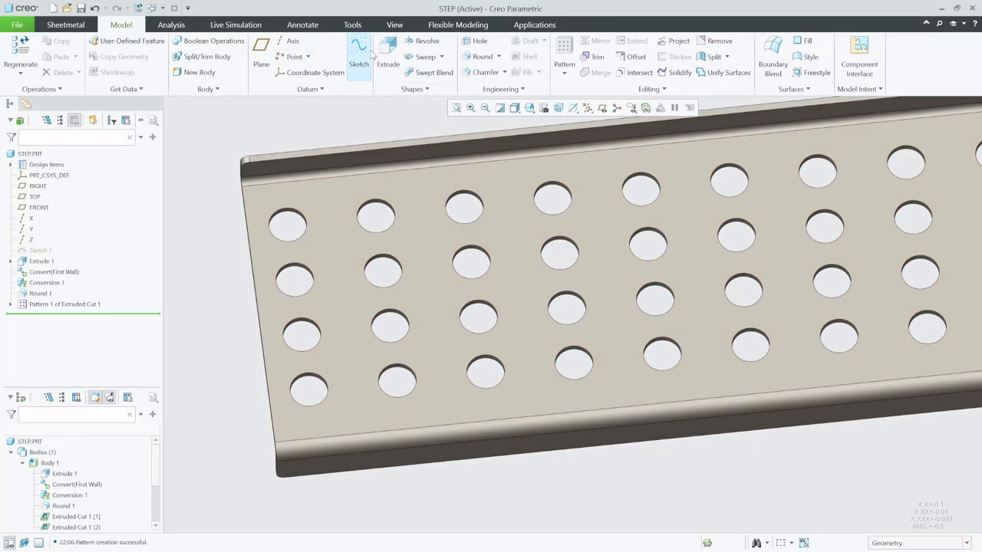
pyautogui.click(65, 25)
pyautogui.click(480, 58)
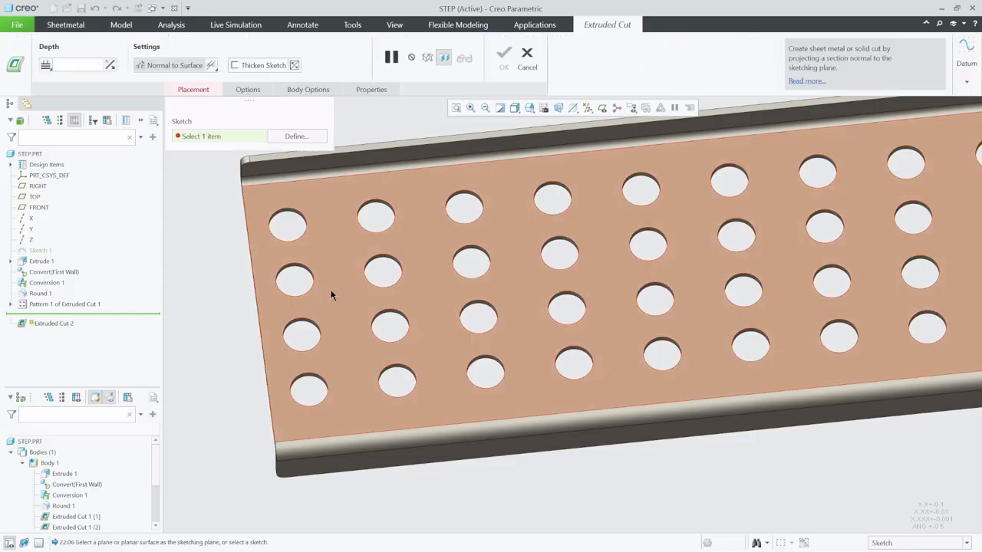
pyautogui.click(343, 290)
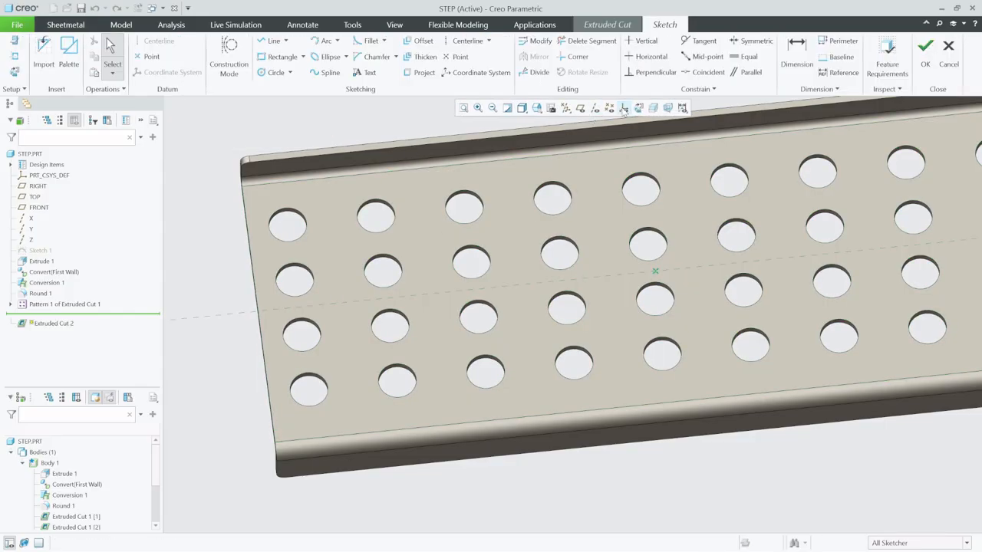
pyautogui.click(638, 108)
pyautogui.scroll(-4, 408, 301)
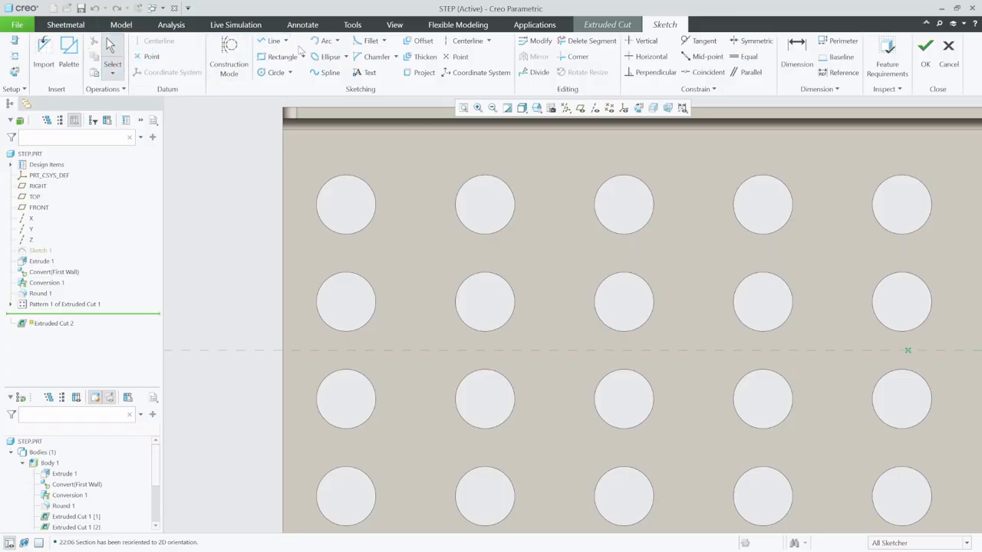
# - Sketch a circle about 42.45 in diameter in the gap between the four holes at the plate's upper-left corner
pyautogui.click(275, 72)
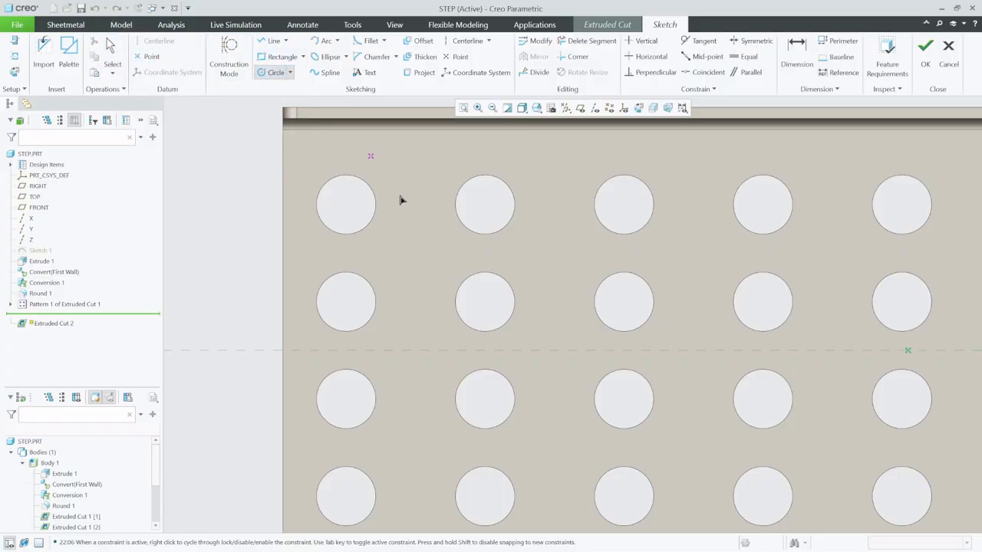
pyautogui.click(414, 253)
pyautogui.click(352, 170)
# - Add the upper-left corner hole's surface as a sketch reference
pyautogui.click(13, 56)
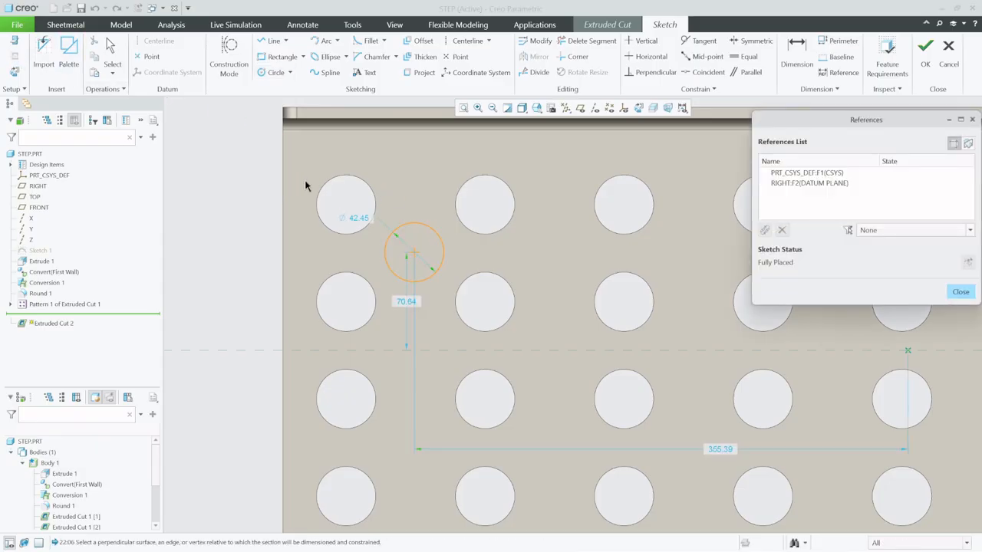
pyautogui.click(367, 196)
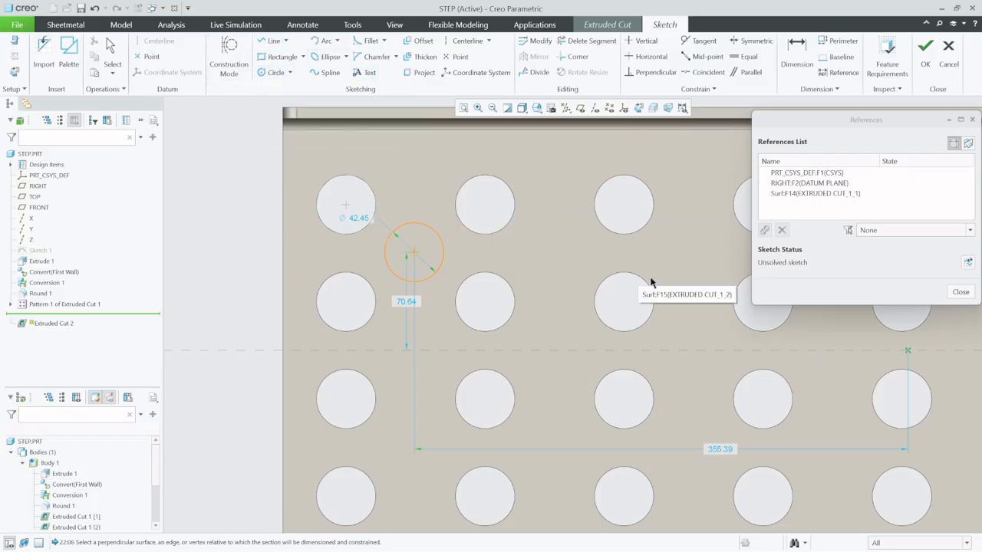
pyautogui.click(959, 292)
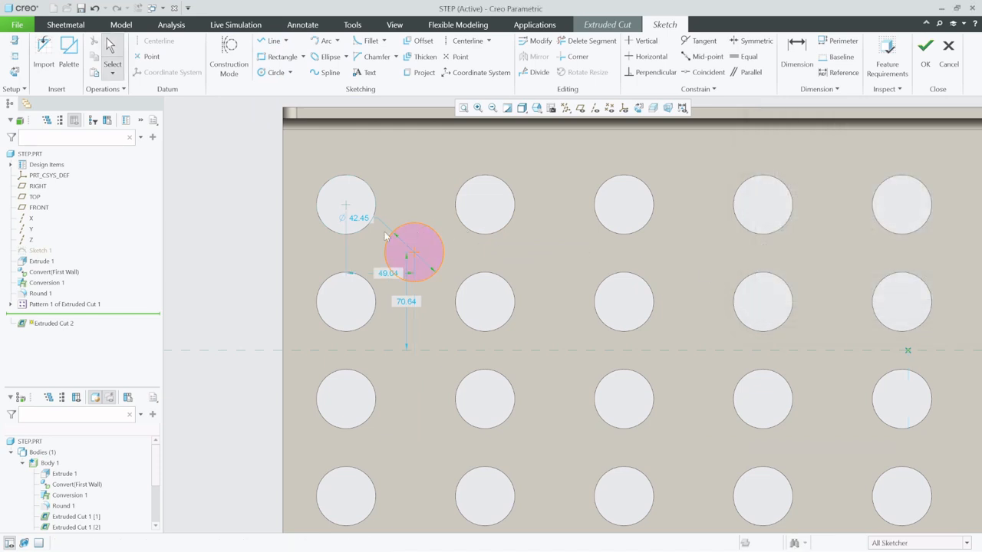
# - Dimension the vertical distance between the corner hole's centre and the circle's centre as 35
pyautogui.click(796, 56)
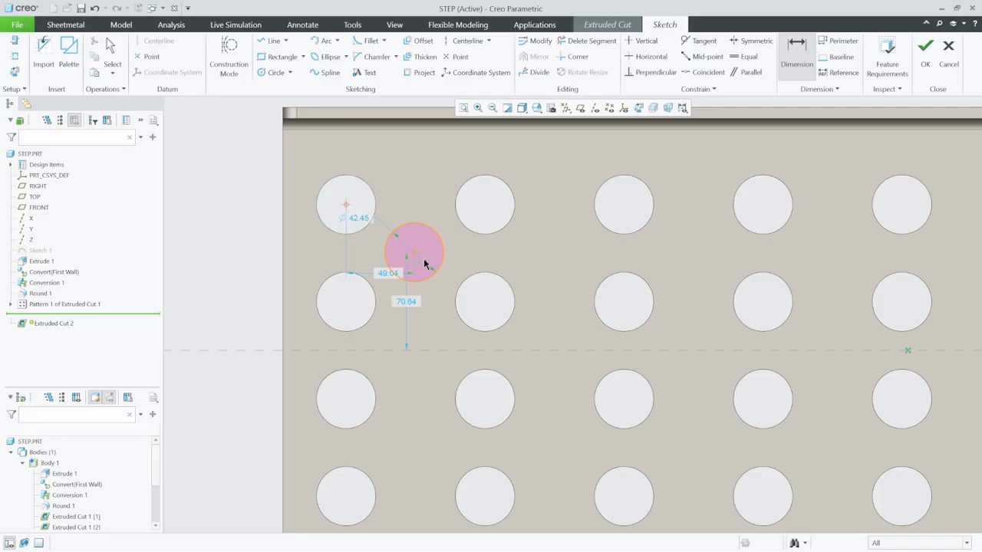
pyautogui.middleClick(451, 222)
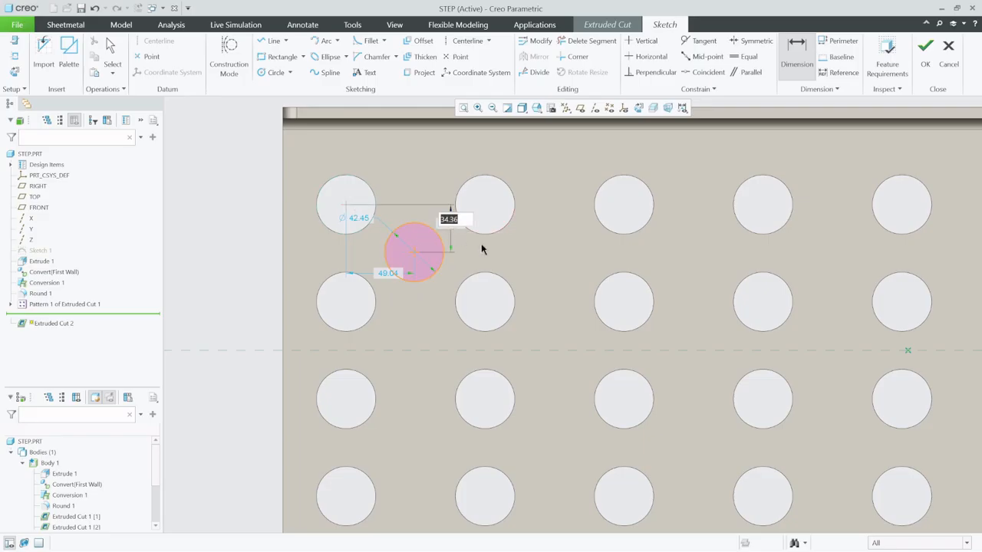
pyautogui.write('35.00')
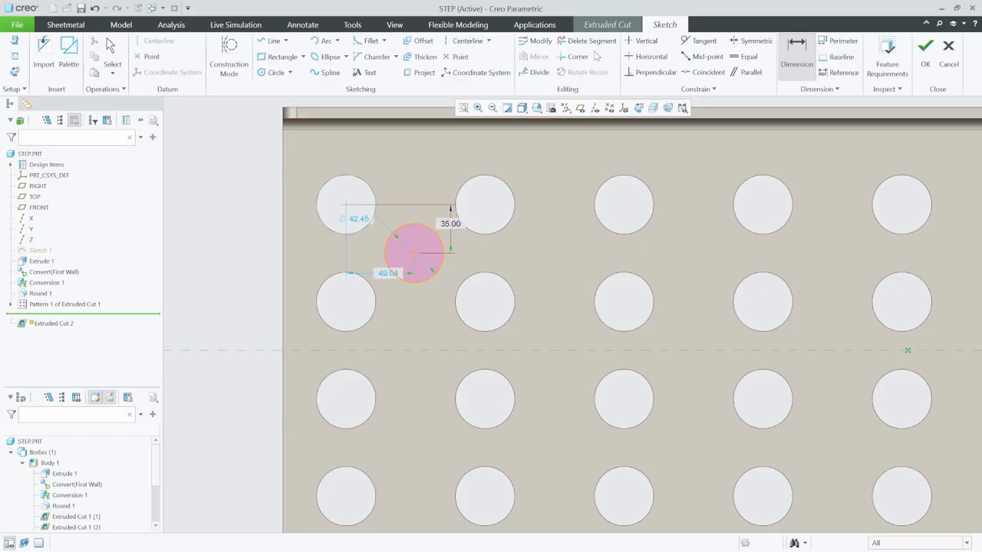
pyautogui.click(598, 171)
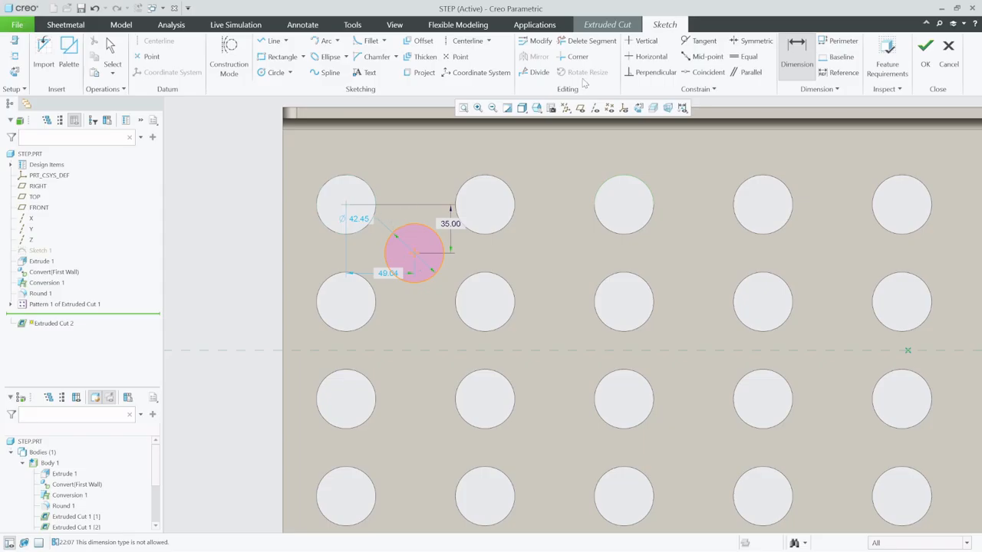
# - Constrain the sketched circle's radius equal to that of the upper-left corner hole
pyautogui.click(745, 56)
pyautogui.click(365, 181)
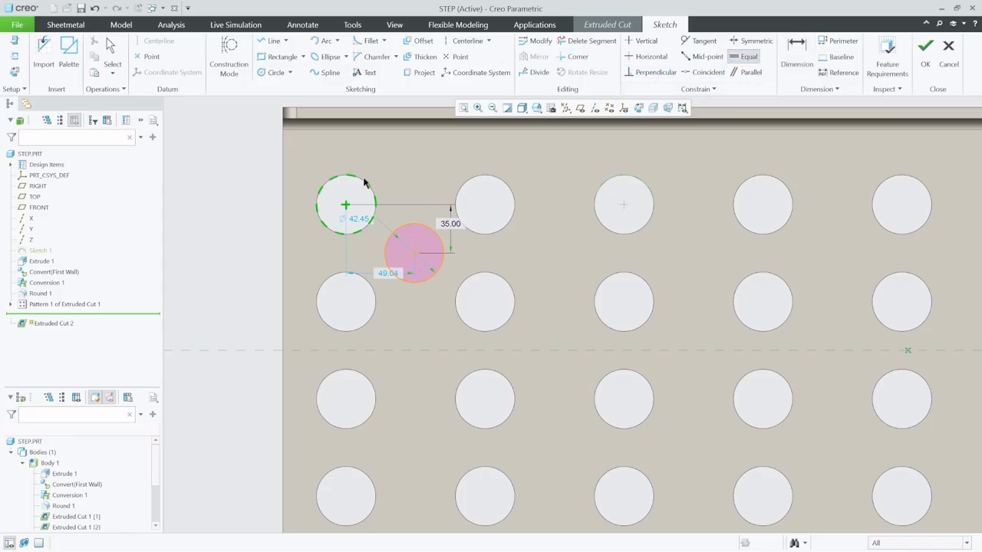
pyautogui.click(422, 234)
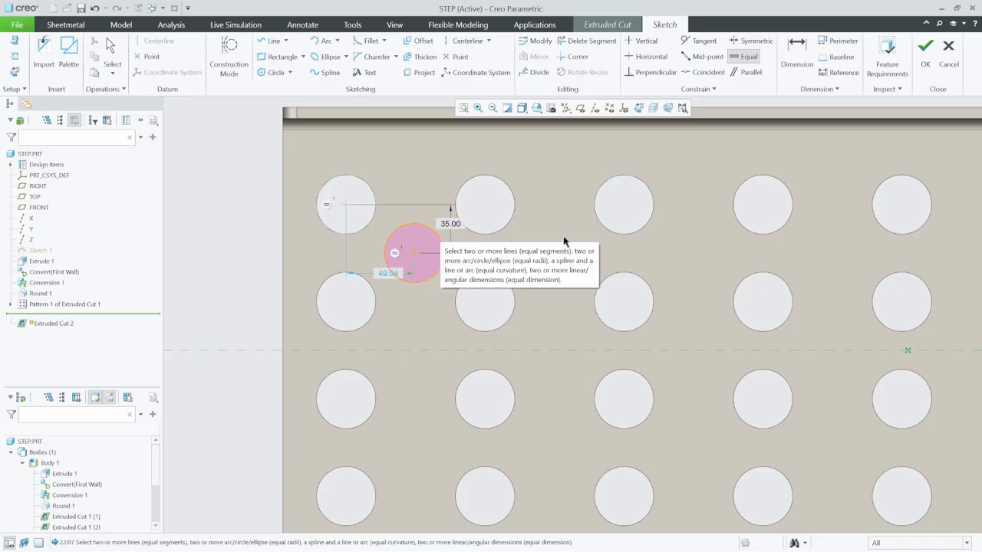
# - Set the horizontal distance between the corner hole's centre and the circle's centre to 50
pyautogui.click(112, 61)
pyautogui.click(387, 273)
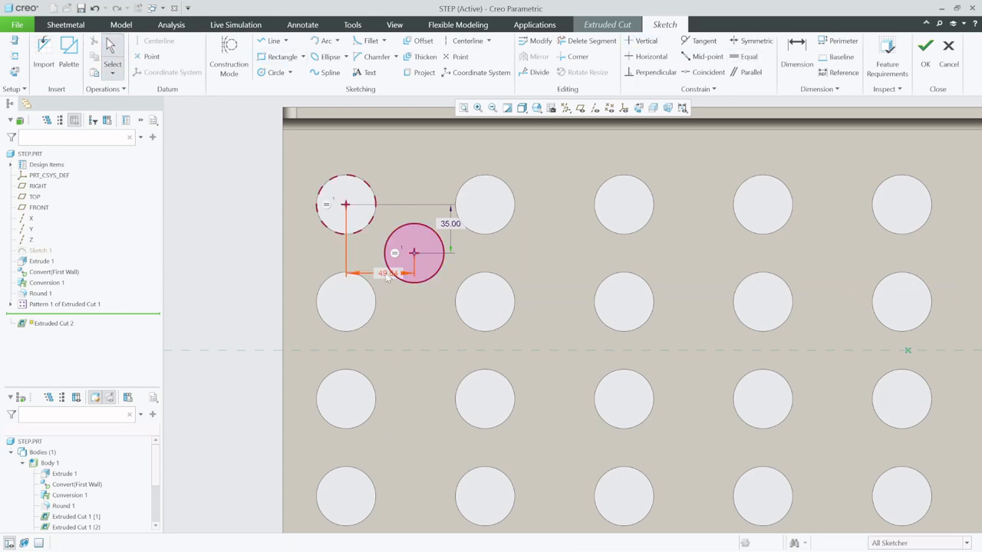
pyautogui.doubleClick(387, 273)
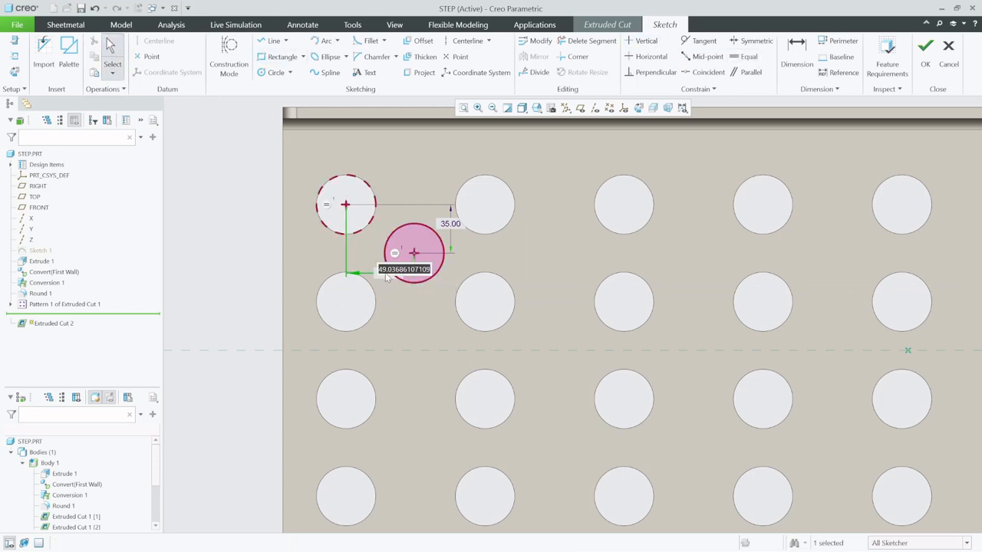
pyautogui.write('50')
pyautogui.press('Return')
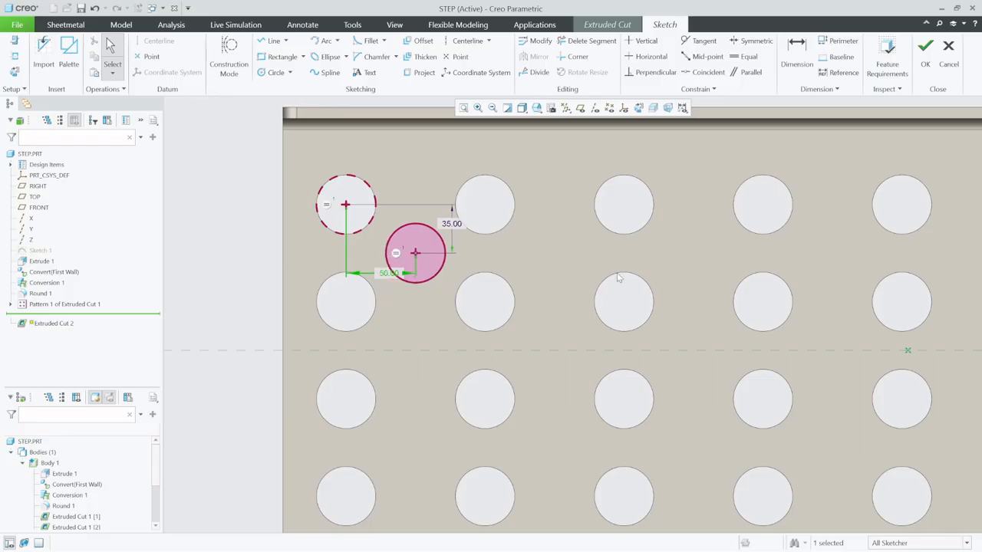
# - Finish the circle sketch, complete the extruded cut and show the part in its default orientation
pyautogui.scroll(-3, 257, 349)
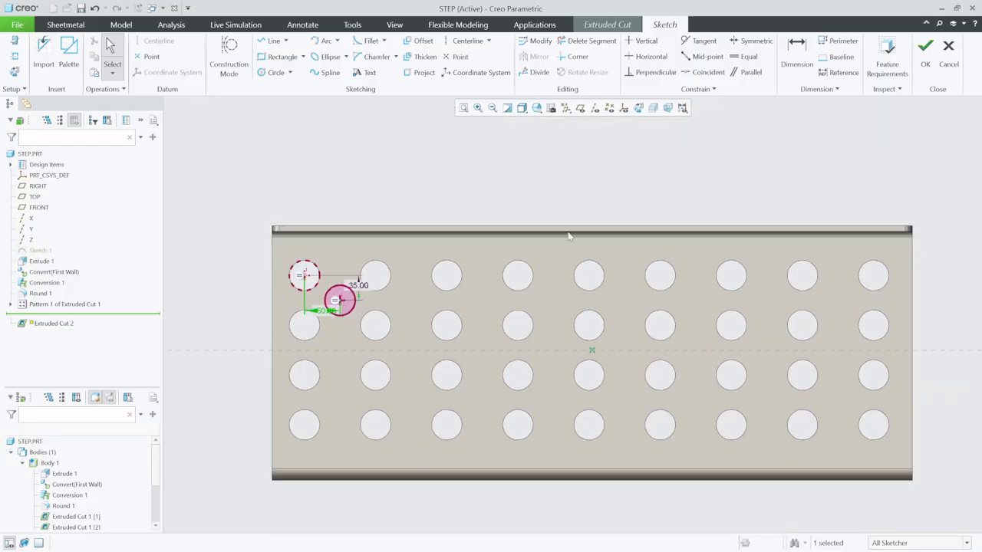
pyautogui.click(931, 50)
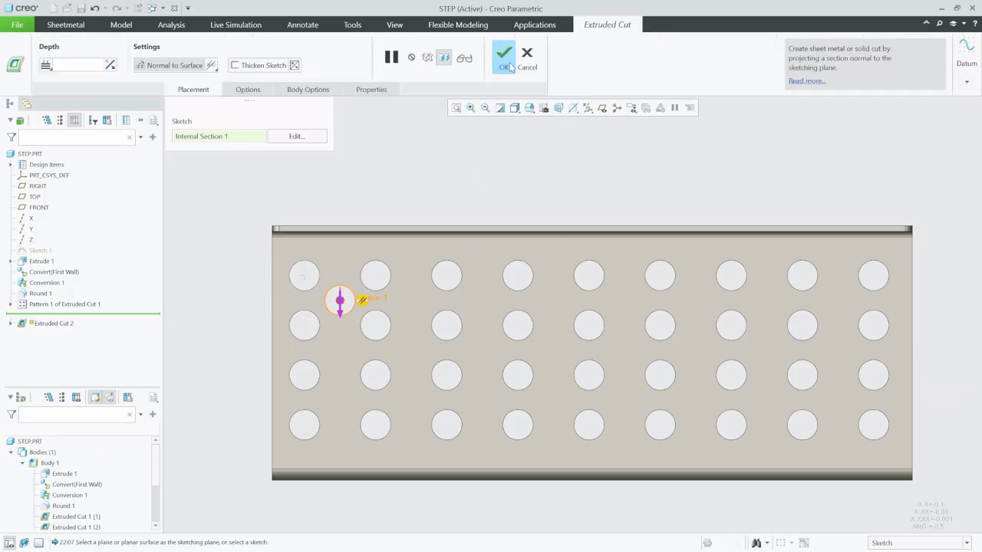
pyautogui.click(508, 66)
pyautogui.hotkey('ctrl', 'd')
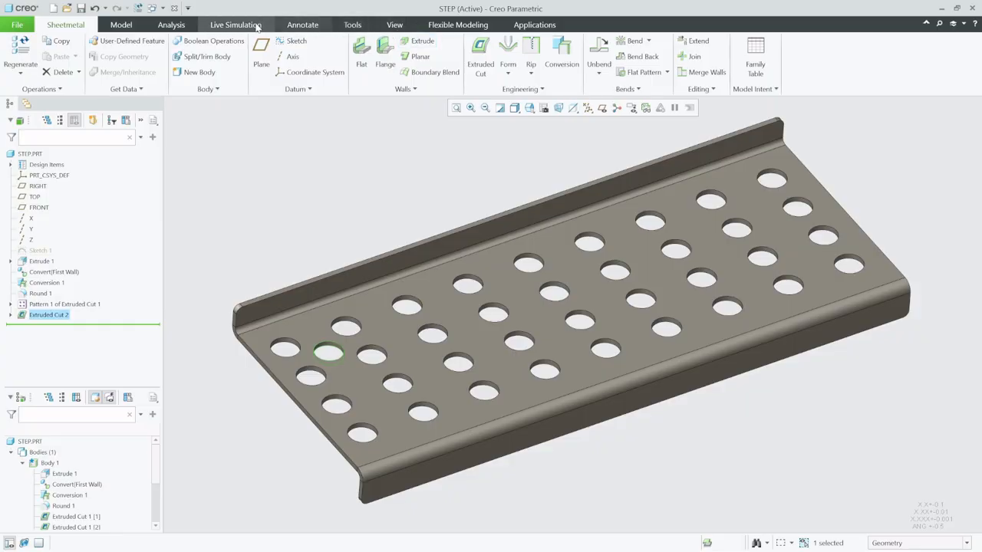
# - Pattern the new hole by direction across the step's width, using the flange face reversed, with 3 members spaced 70
pyautogui.click(136, 24)
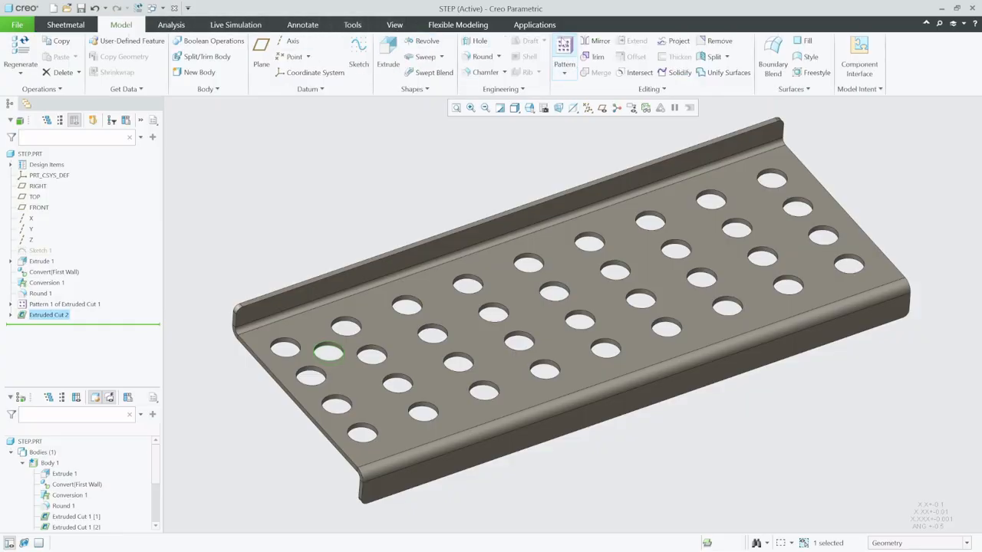
pyautogui.click(565, 54)
pyautogui.moveTo(375, 371); pyautogui.dragTo(487, 334, button='middle')
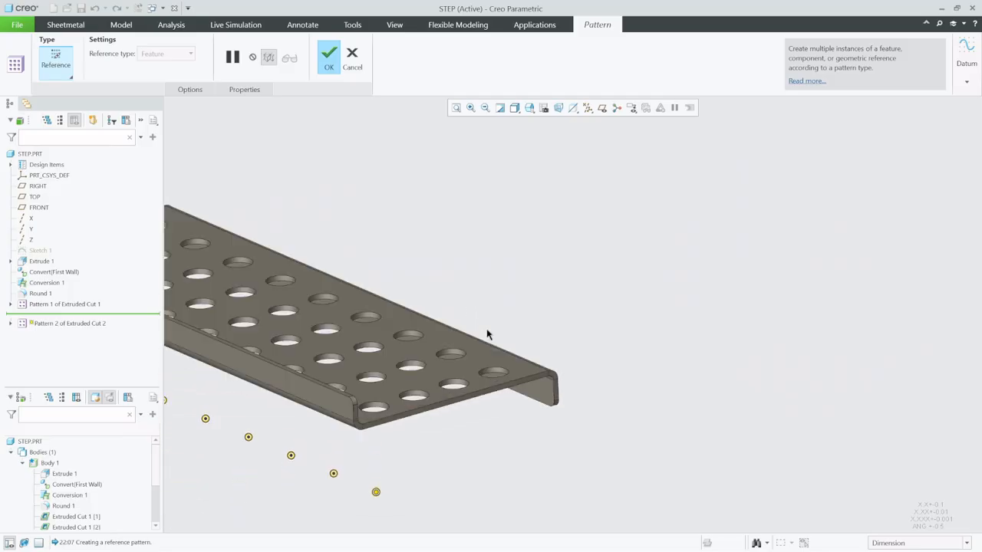
pyautogui.click(69, 65)
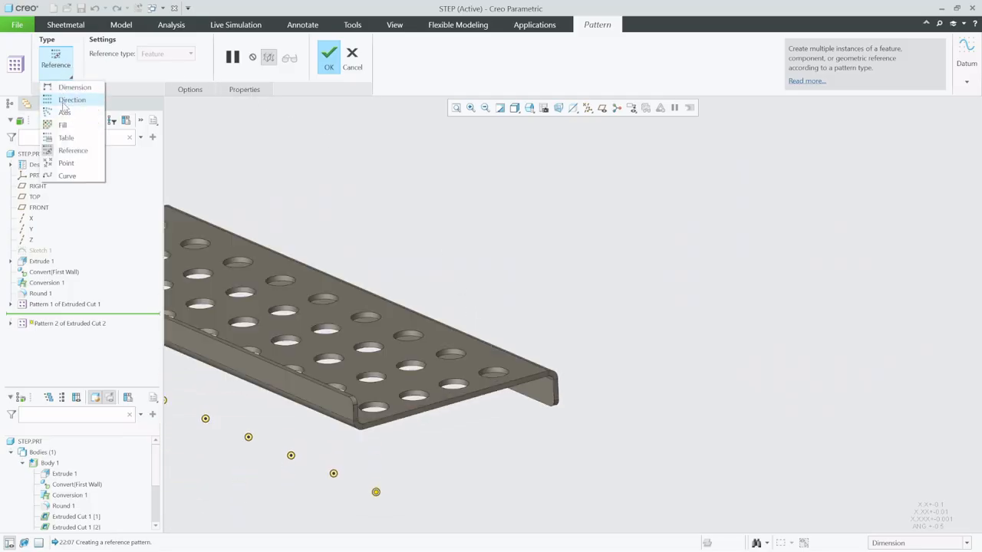
pyautogui.click(57, 100)
pyautogui.click(335, 404)
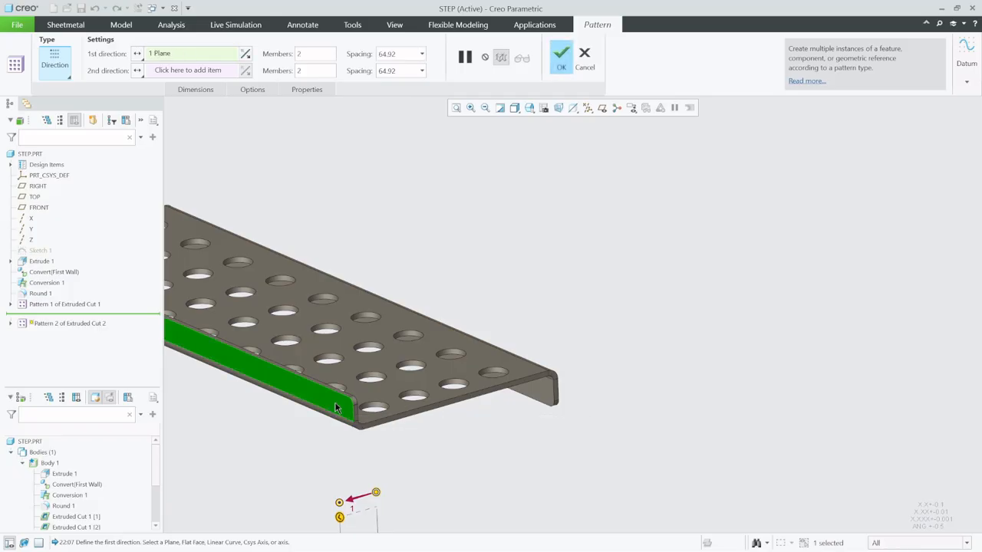
pyautogui.click(245, 55)
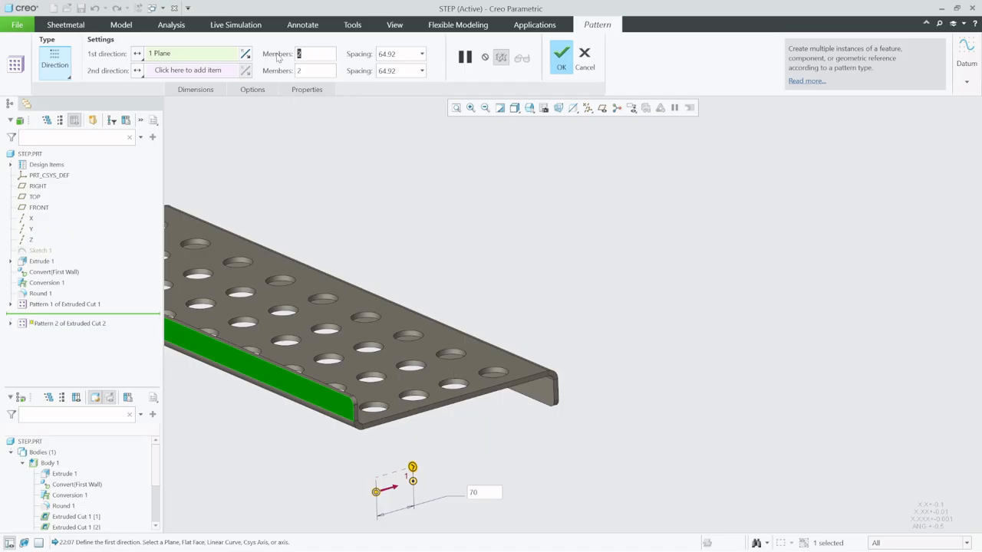
pyautogui.write('3')
pyautogui.press('Return')
pyautogui.press('Return')
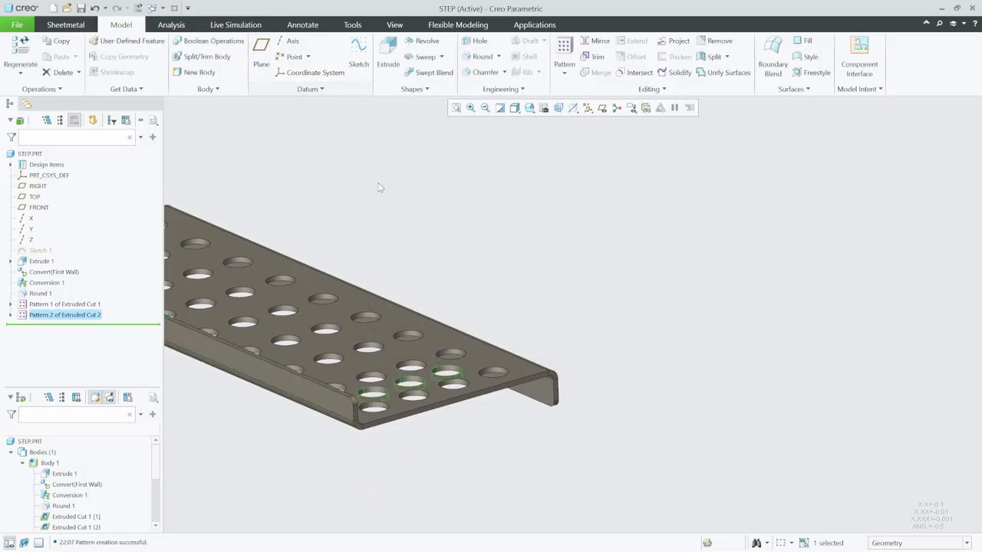
# - Reference-pattern the new three-hole column along the existing hole grid, excluding the instance beyond the last column
pyautogui.click(463, 247)
pyautogui.moveTo(463, 247); pyautogui.dragTo(345, 442, button='middle')
pyautogui.scroll(4, 322, 434)
pyautogui.scroll(-4, 344, 414)
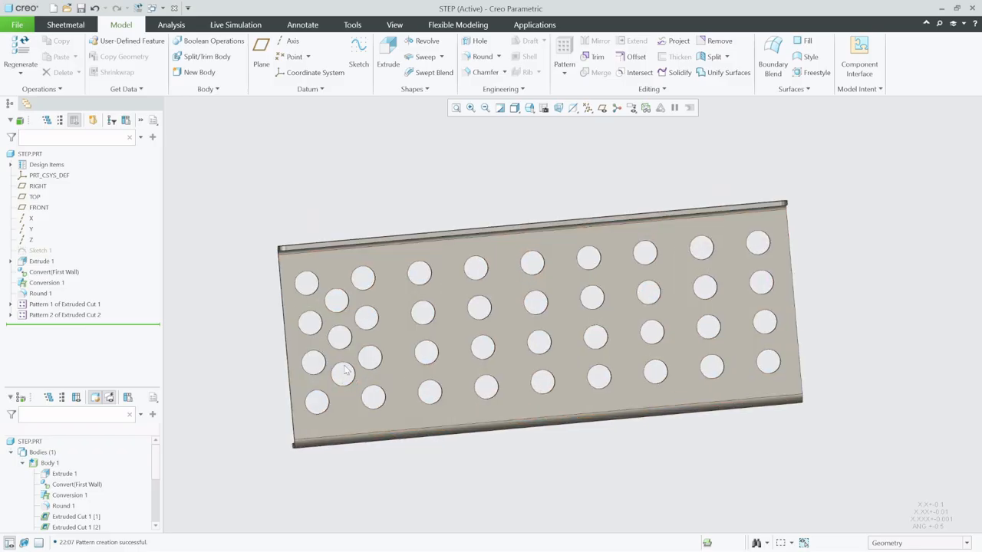
pyautogui.scroll(-3, 346, 364)
pyautogui.moveTo(346, 353); pyautogui.dragTo(343, 336, button='middle')
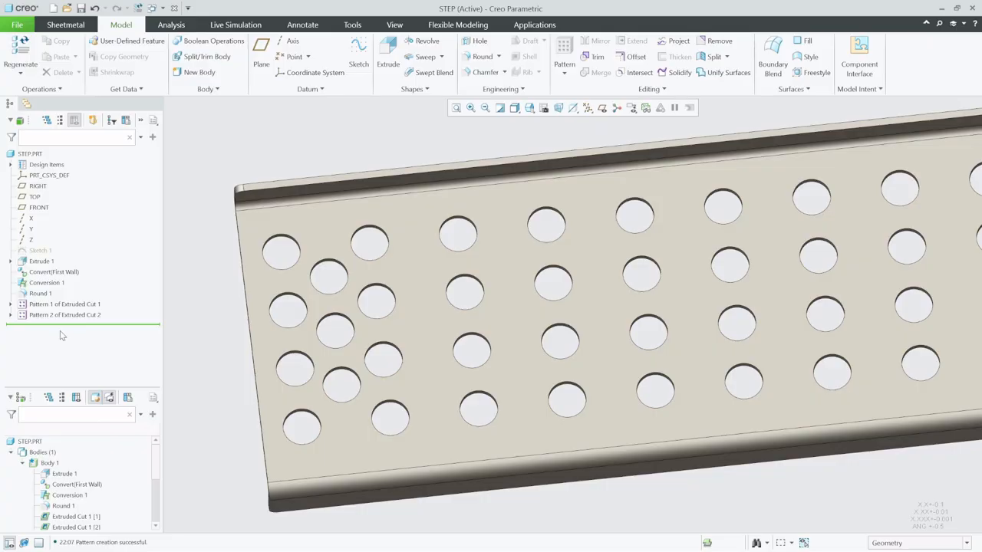
pyautogui.click(61, 314)
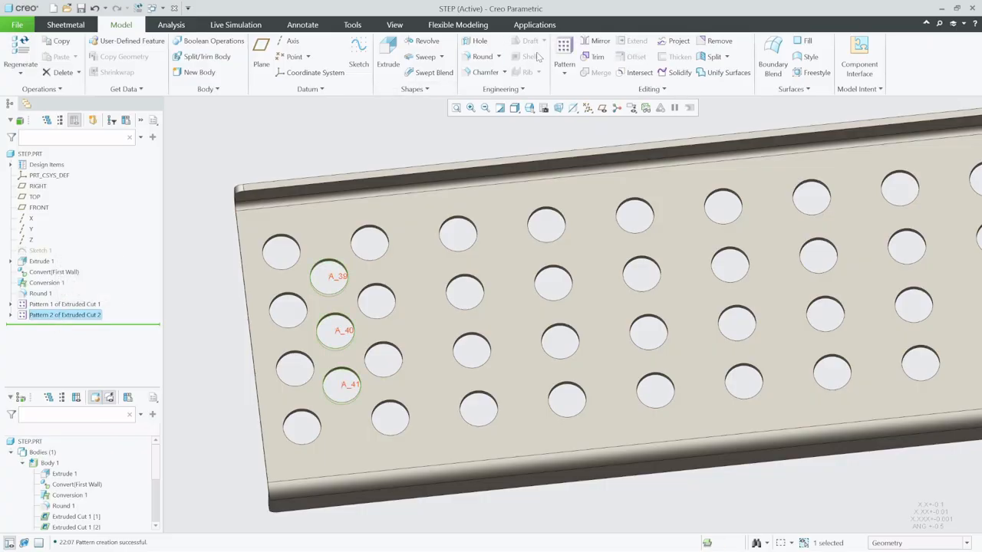
pyautogui.click(562, 50)
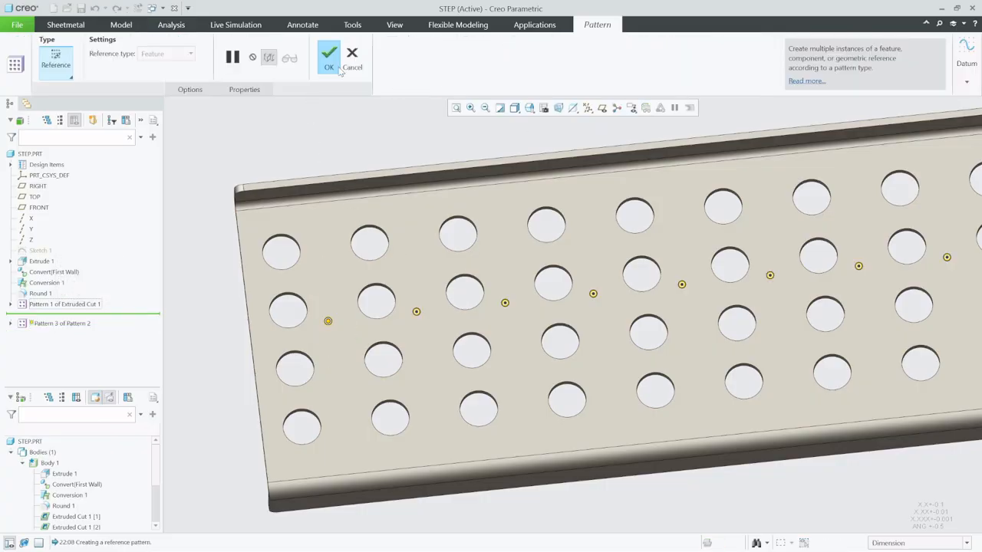
pyautogui.scroll(-4, 284, 307)
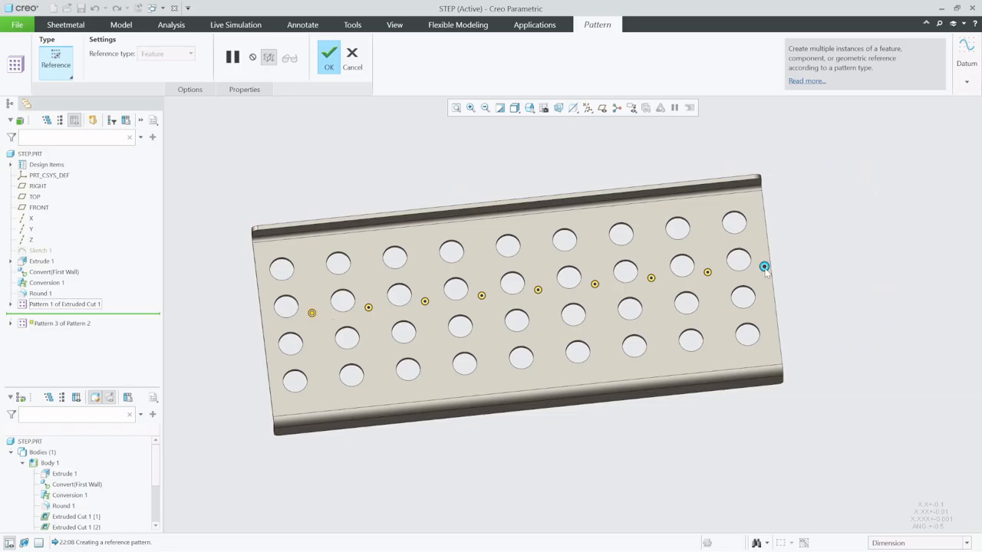
pyautogui.click(329, 58)
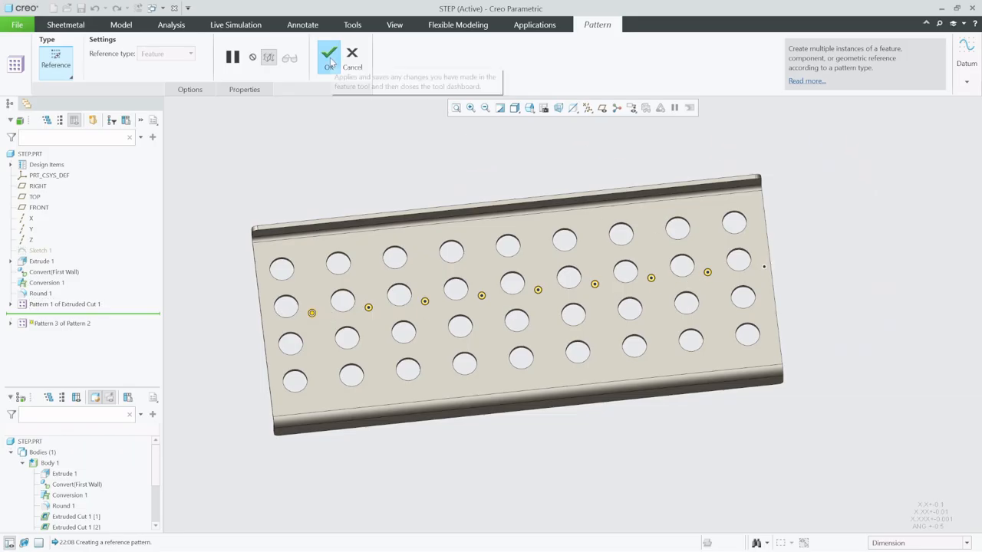
pyautogui.click(374, 127)
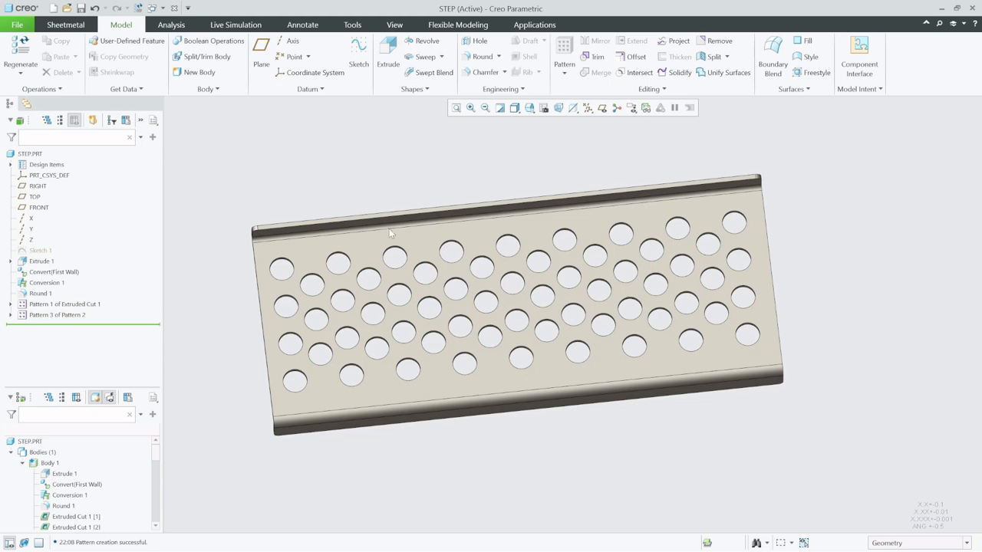
# - Save the finished STEP.PRT part in the i beam platform folder and switch to the ASM0001 assembly
pyautogui.moveTo(398, 299); pyautogui.dragTo(411, 261, button='middle')
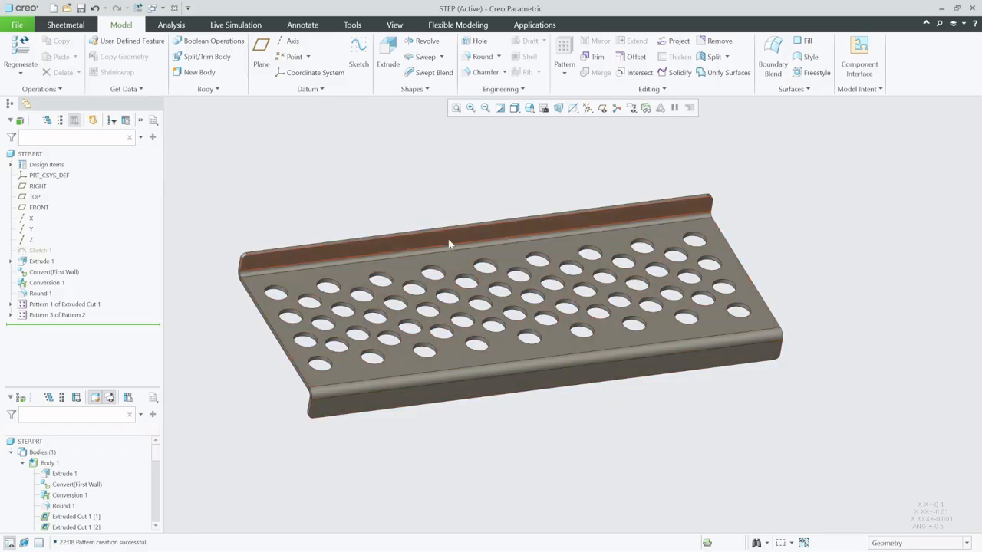
pyautogui.click(80, 9)
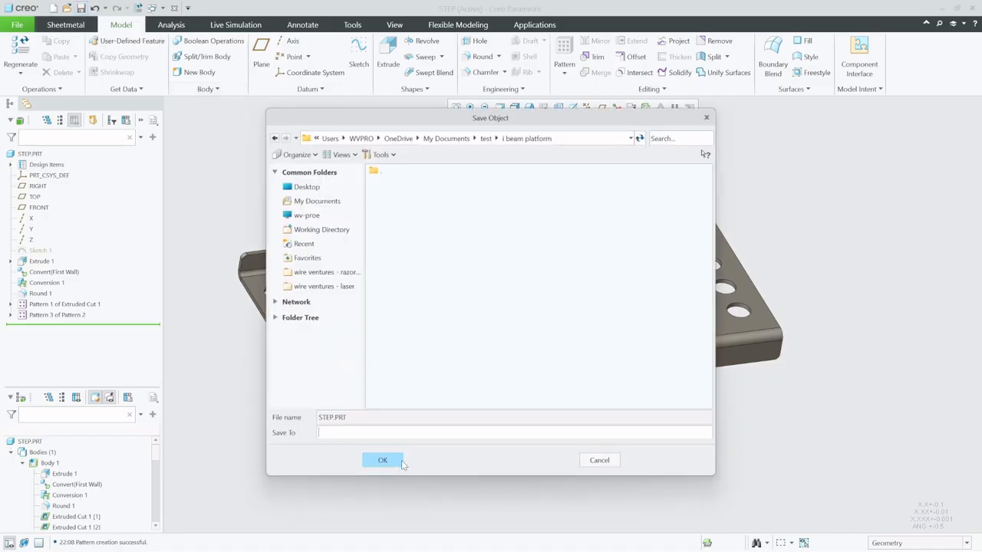
pyautogui.click(399, 461)
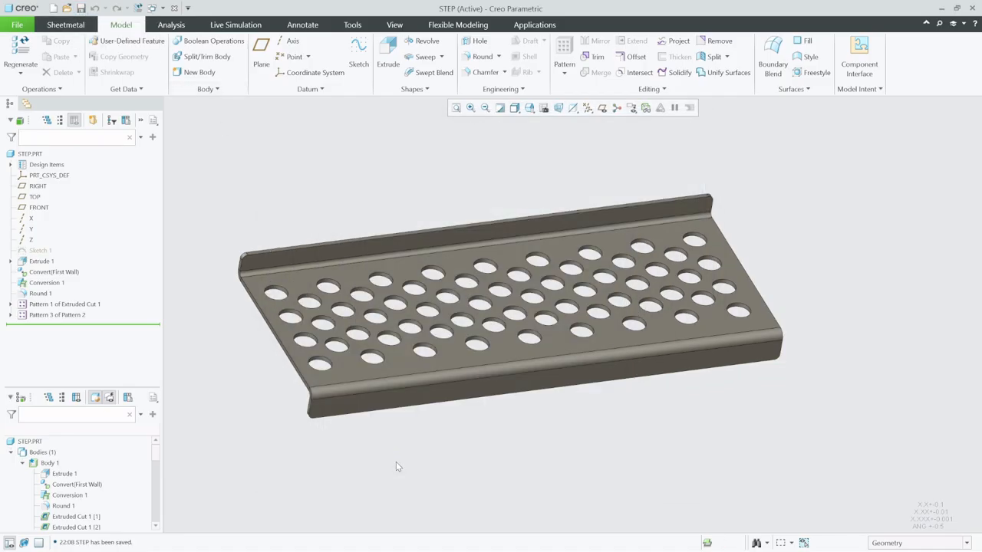
pyautogui.click(164, 8)
pyautogui.click(187, 23)
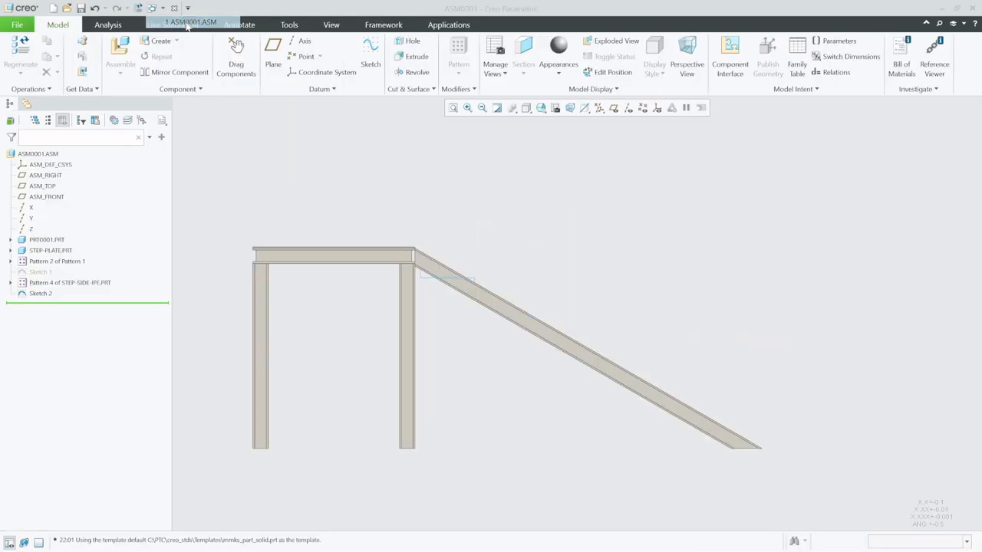
# - Review the dimensions of Sketch 2, the step profile beside the stair side beam, and close the sketch unchanged
pyautogui.moveTo(478, 278); pyautogui.dragTo(449, 288, button='middle')
pyautogui.scroll(5, 433, 290)
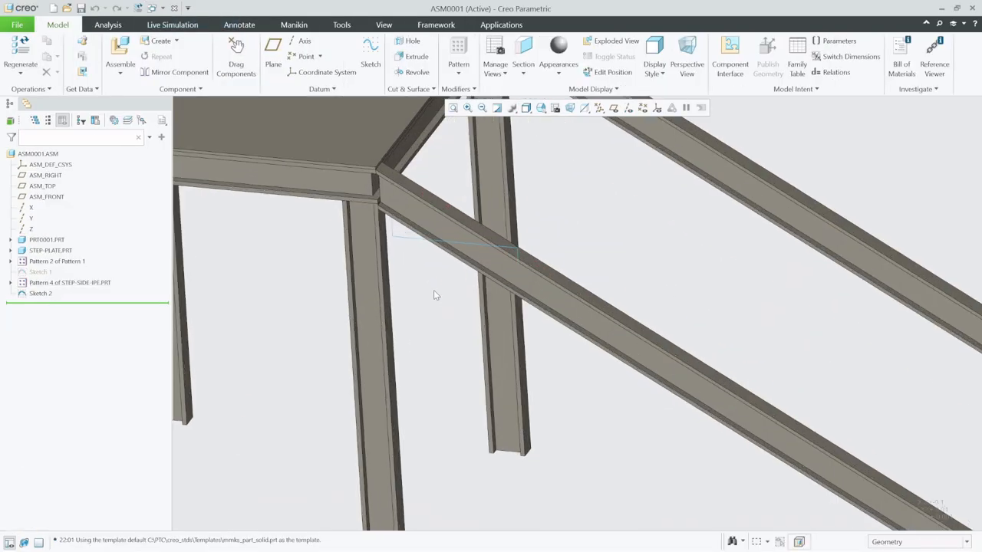
pyautogui.click(419, 244)
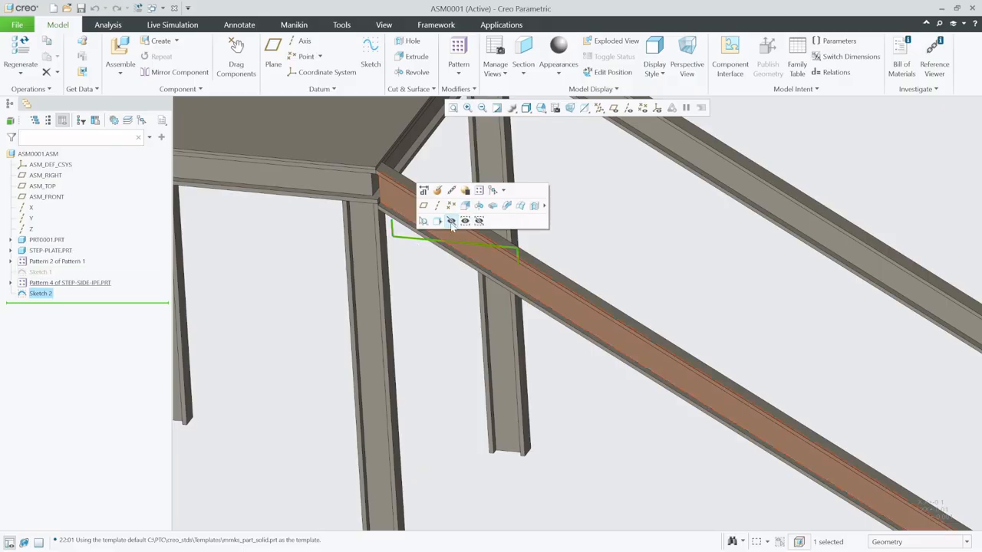
pyautogui.click(437, 190)
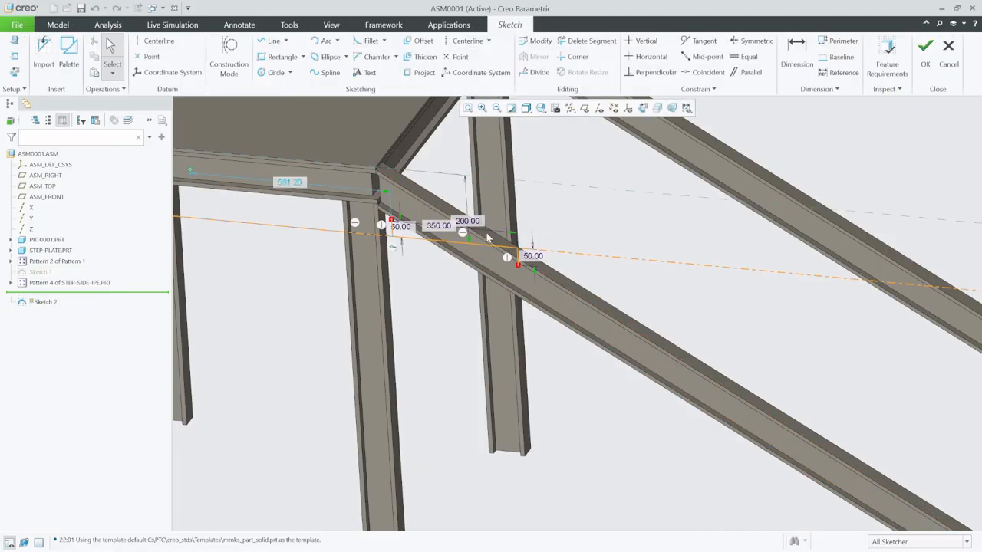
pyautogui.click(925, 51)
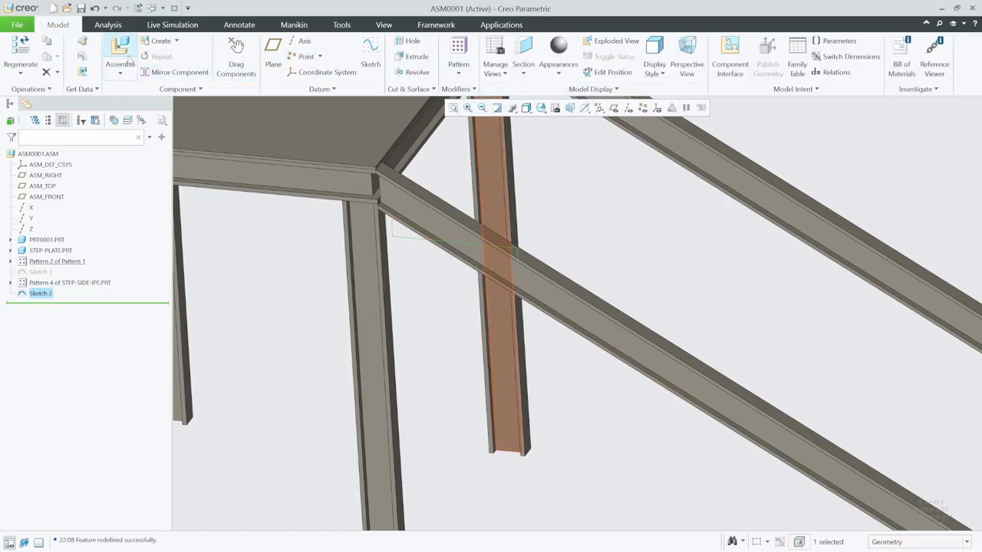
pyautogui.click(121, 48)
pyautogui.click(393, 233)
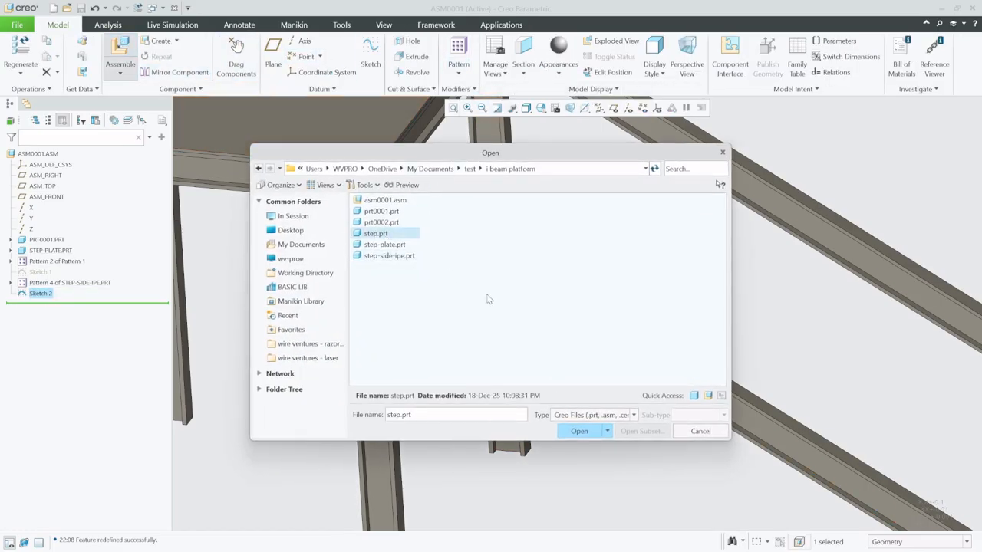
pyautogui.click(391, 244)
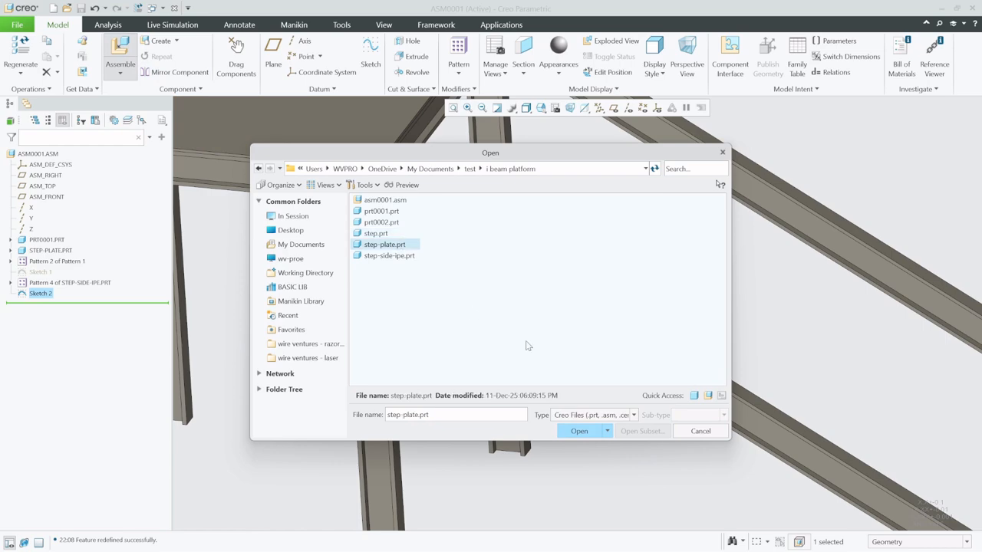
pyautogui.click(568, 434)
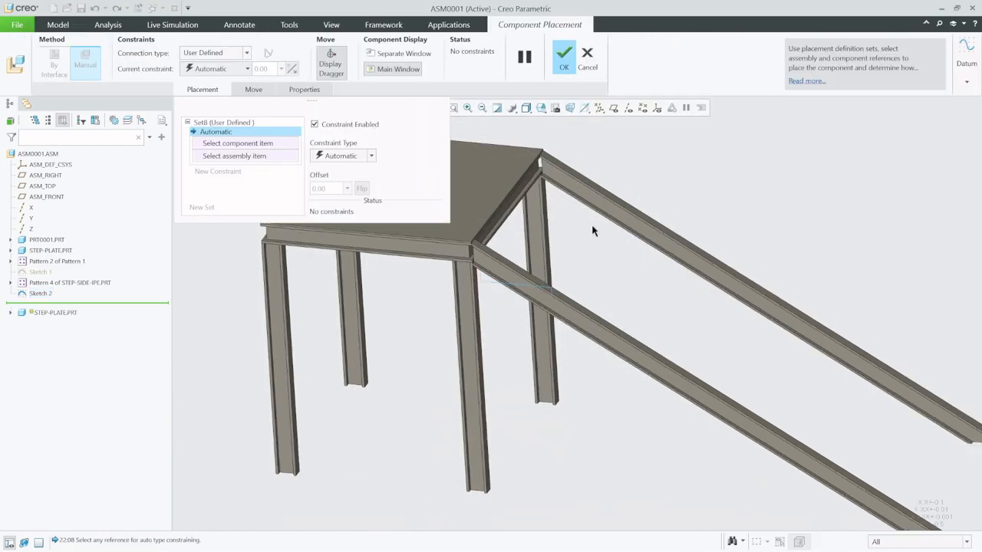
pyautogui.click(598, 60)
# - Bring step.prt into the assembly as a new component for placement
pyautogui.click(122, 59)
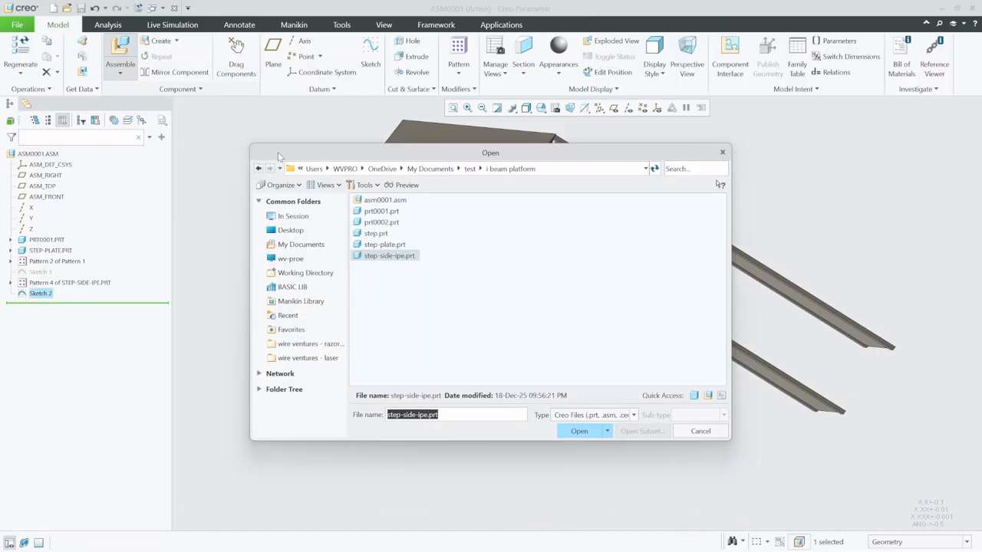
pyautogui.click(382, 235)
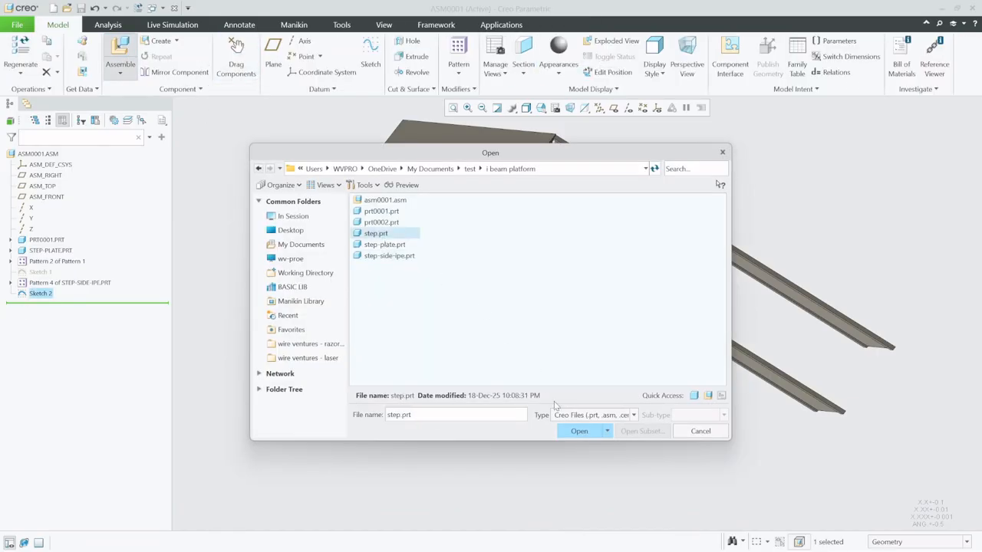
pyautogui.click(578, 431)
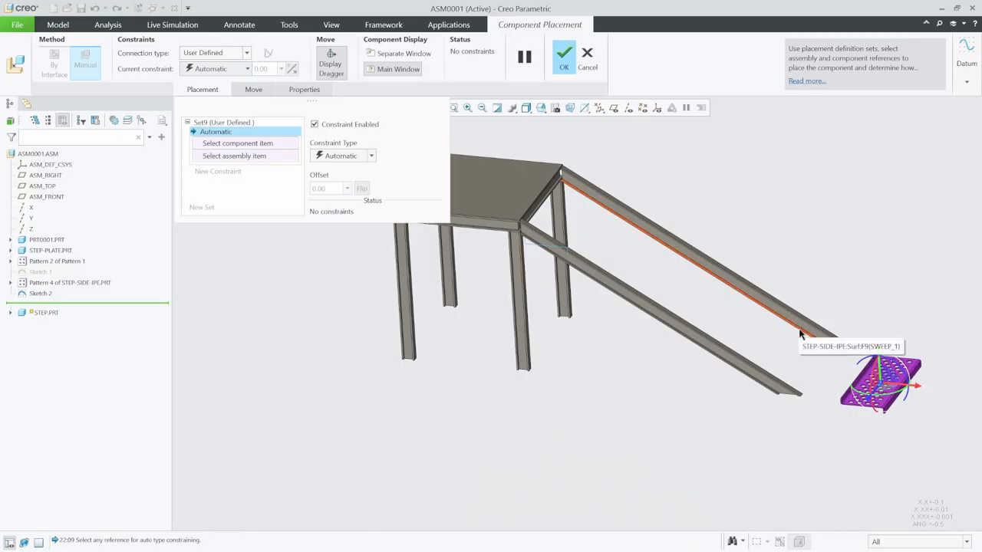
# - Constrain the step's perforated top face to the platform plate's top face with a distance offset of 200
pyautogui.scroll(-8, 839, 383)
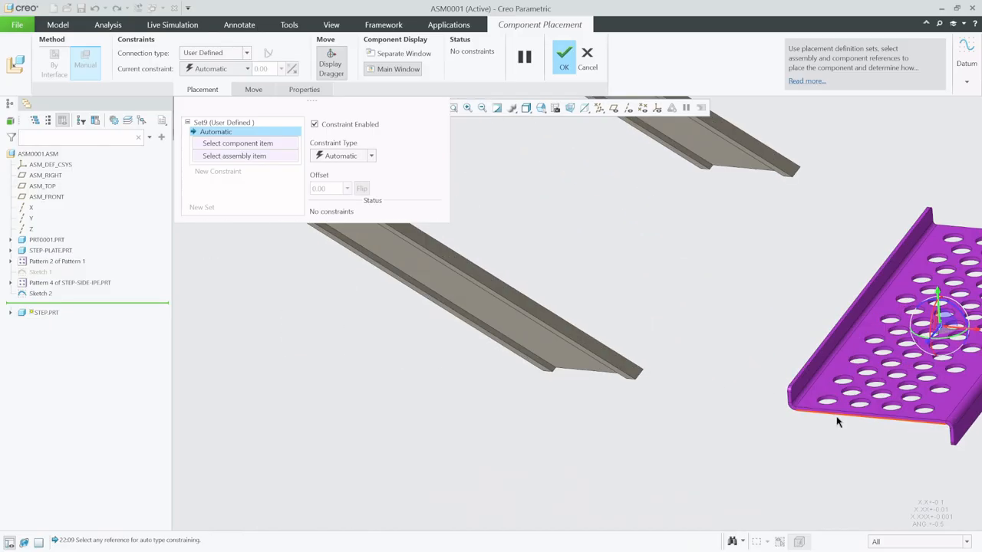
pyautogui.click(824, 357)
pyautogui.scroll(6, 844, 383)
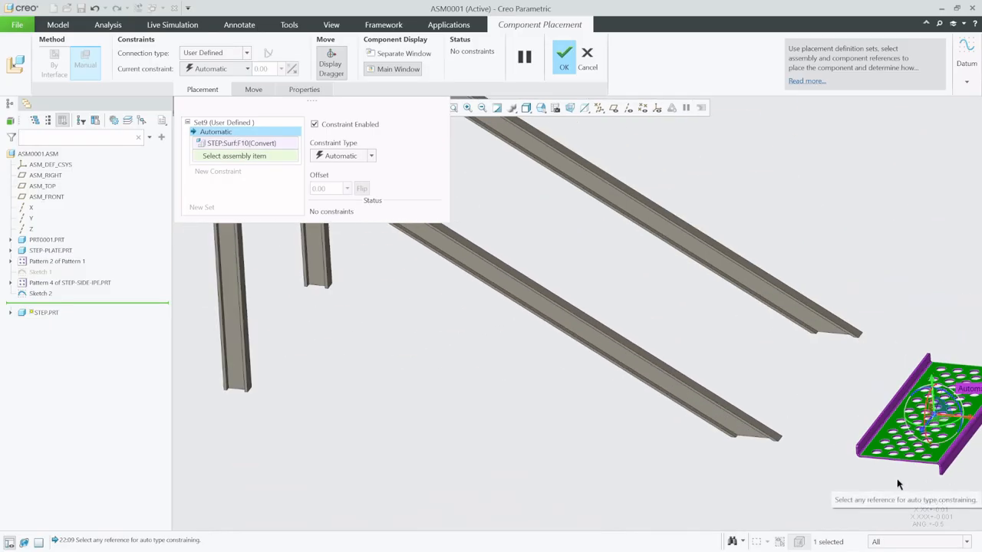
pyautogui.scroll(-5, 620, 297)
pyautogui.click(605, 260)
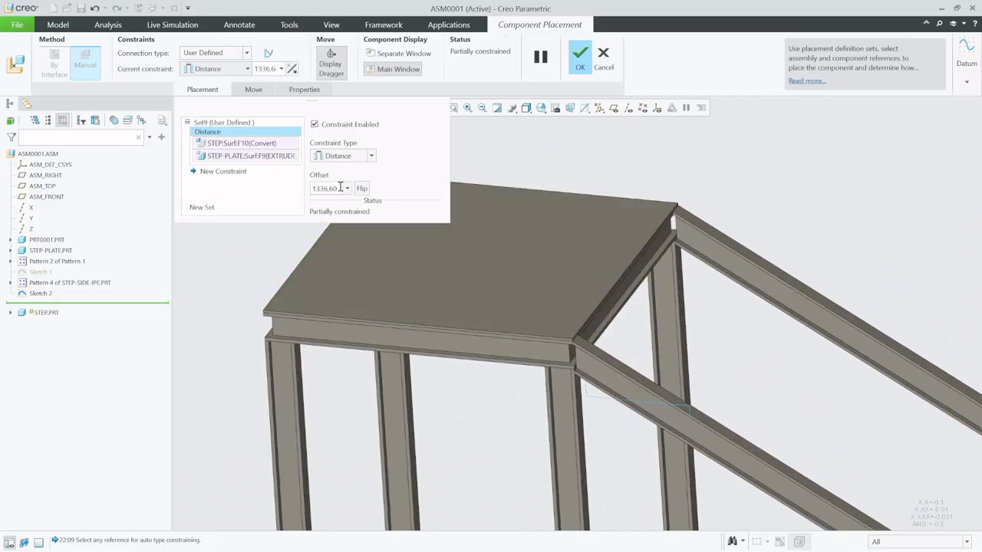
pyautogui.write('200')
pyautogui.press('Return')
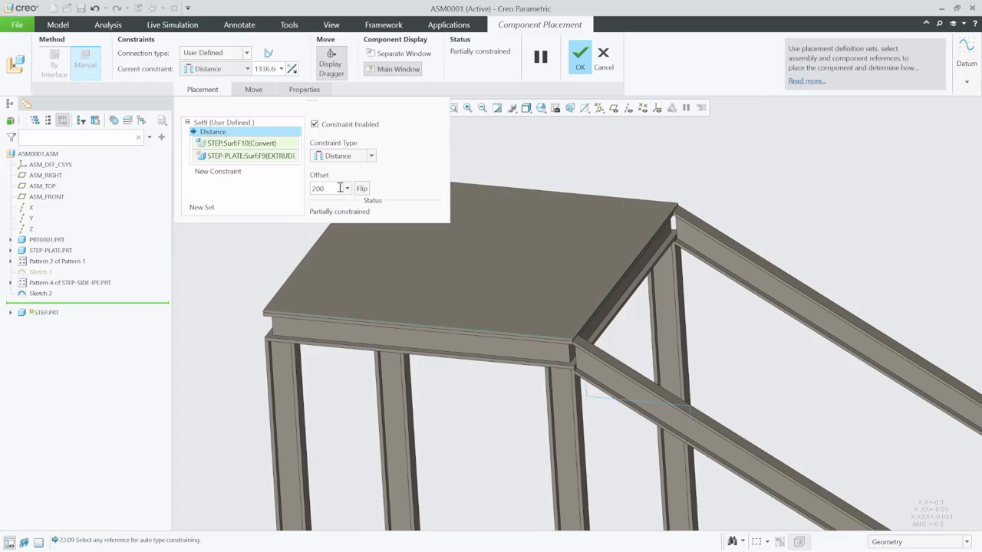
# - Add a Coincident constraint between the step's narrow end face and the inner web face of the stair side beam
pyautogui.moveTo(502, 374); pyautogui.dragTo(512, 357, button='middle')
pyautogui.scroll(-5, 625, 384)
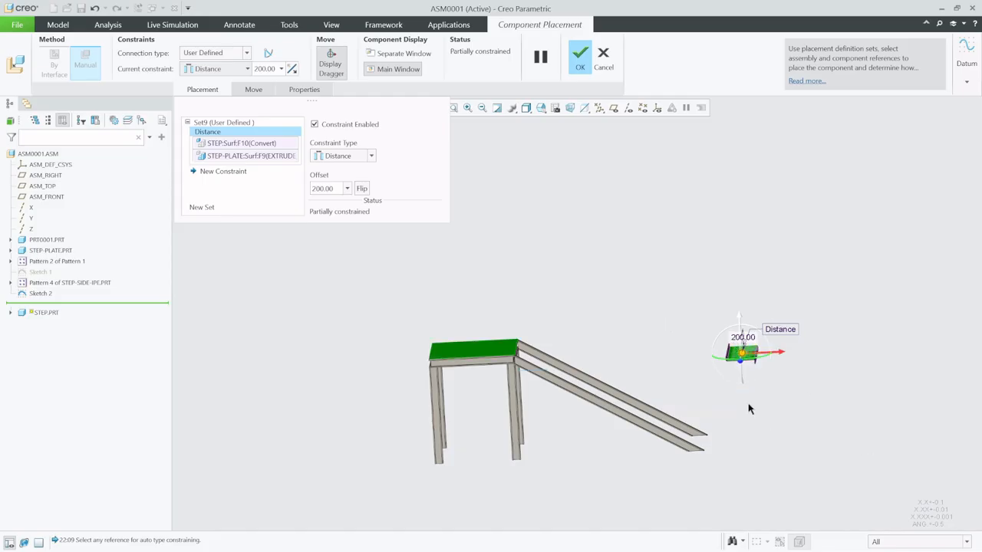
pyautogui.scroll(-1, 750, 409)
pyautogui.scroll(10, 717, 365)
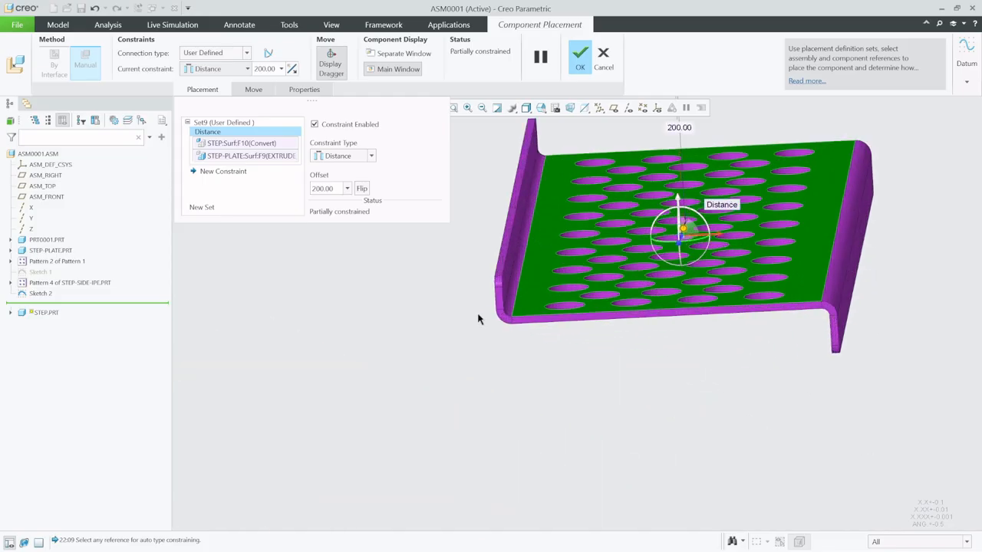
pyautogui.click(223, 171)
pyautogui.click(590, 324)
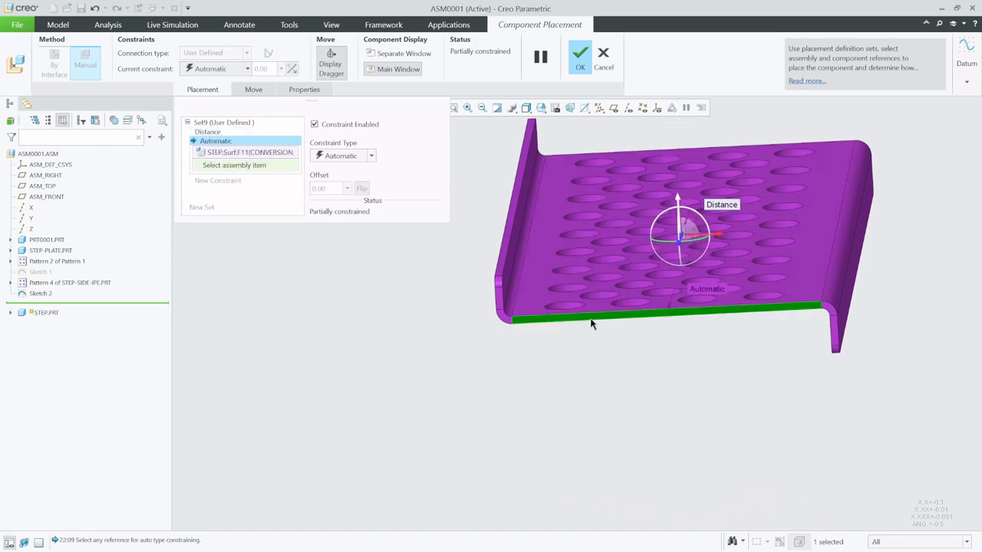
pyautogui.scroll(-8, 825, 405)
pyautogui.moveTo(510, 385); pyautogui.dragTo(399, 412, button='middle')
pyautogui.scroll(3, 657, 303)
pyautogui.scroll(4, 579, 288)
pyautogui.scroll(2, 579, 288)
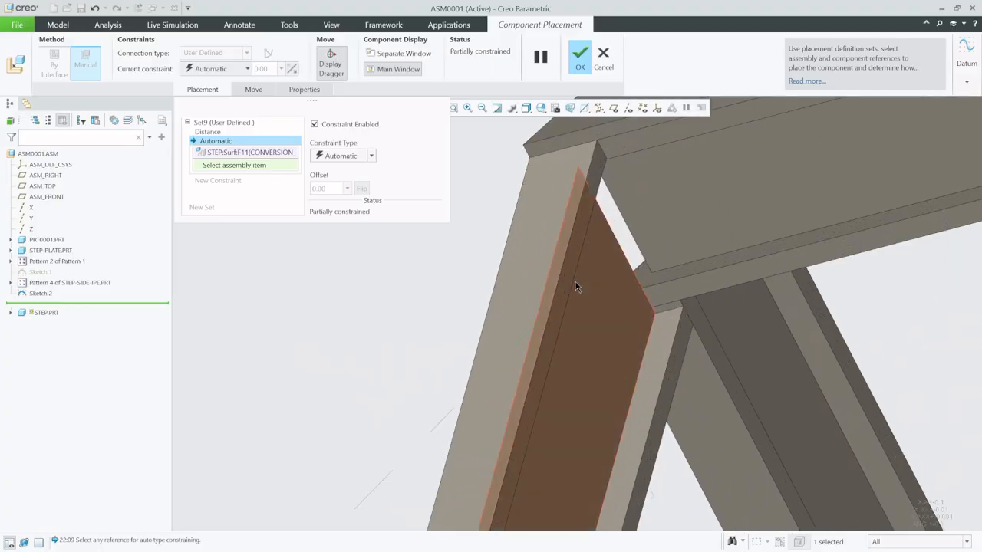
pyautogui.click(569, 277)
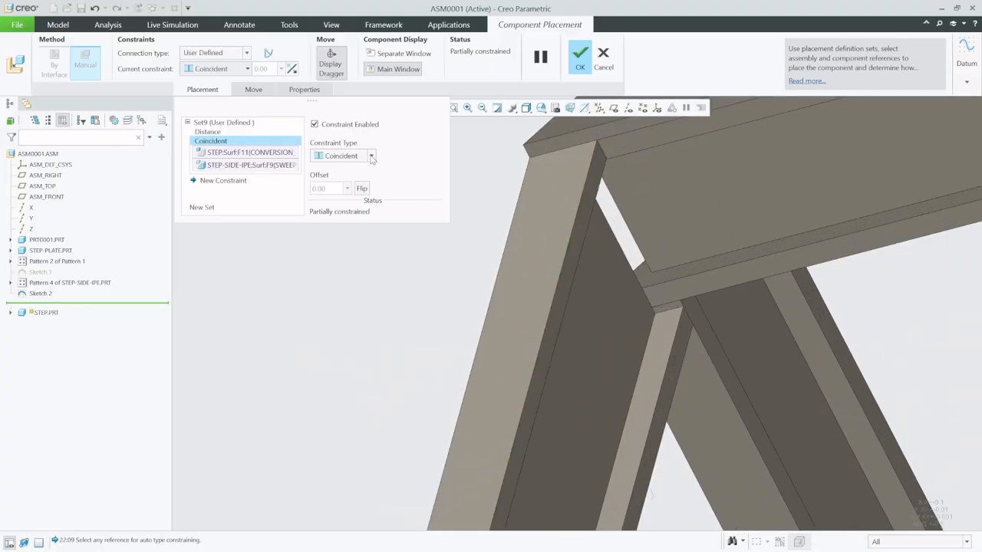
# - Add a distance constraint between the step's outer flange face and the end face of the platform frame beam PRT0001
pyautogui.scroll(-7, 416, 365)
pyautogui.moveTo(476, 348)
pyautogui.mouseDown(button='middle')
pyautogui.moveTo(594, 331)
pyautogui.moveTo(585, 340)
pyautogui.moveTo(637, 344)
pyautogui.mouseUp(button='middle')
pyautogui.scroll(5, 822, 399)
pyautogui.click(822, 398)
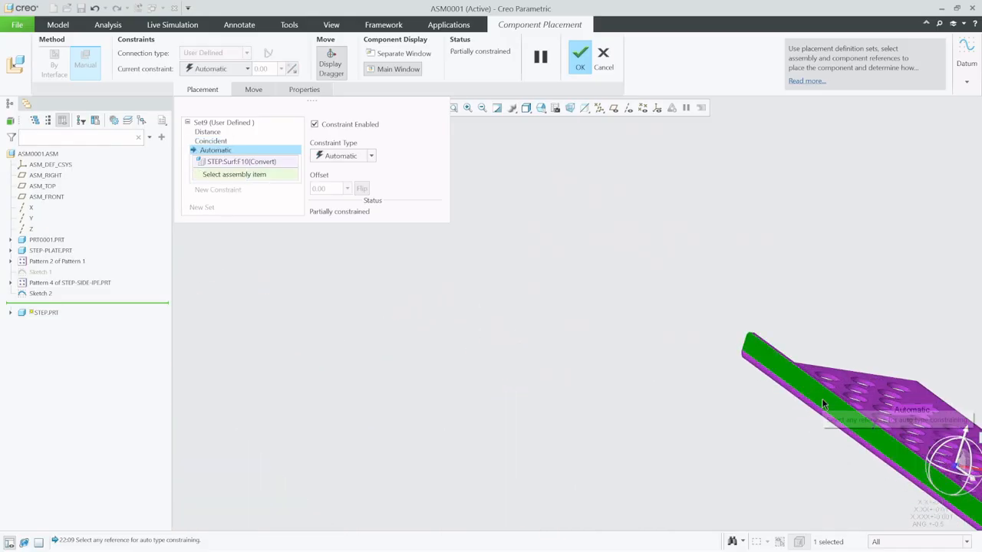
pyautogui.scroll(-5, 821, 398)
pyautogui.moveTo(702, 402); pyautogui.dragTo(622, 389, button='middle')
pyautogui.scroll(9, 600, 400)
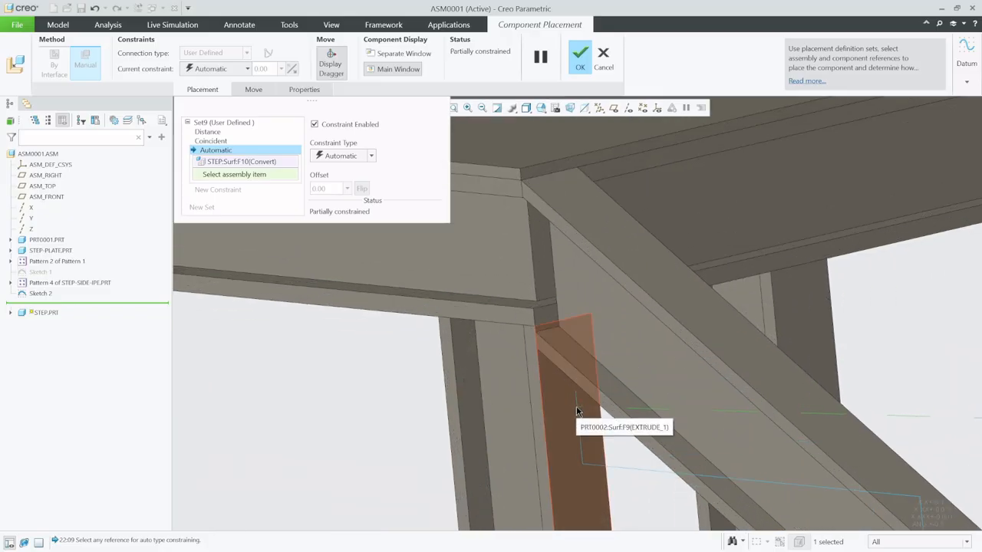
pyautogui.click(546, 322)
pyautogui.scroll(-8, 546, 325)
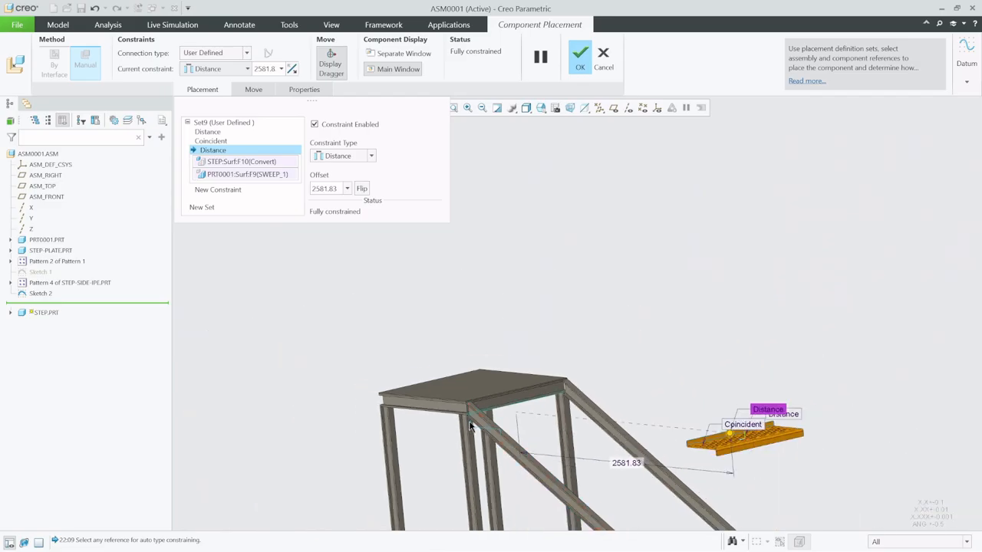
# - Move the step in the FRONT view to a flange offset of about 27.8, matching the sketched profile, and complete its placement
pyautogui.moveTo(729, 438); pyautogui.dragTo(512, 430)
pyautogui.moveTo(513, 430)
pyautogui.mouseDown(button='middle')
pyautogui.moveTo(595, 438)
pyautogui.moveTo(583, 437)
pyautogui.mouseUp(button='middle')
pyautogui.scroll(5, 460, 430)
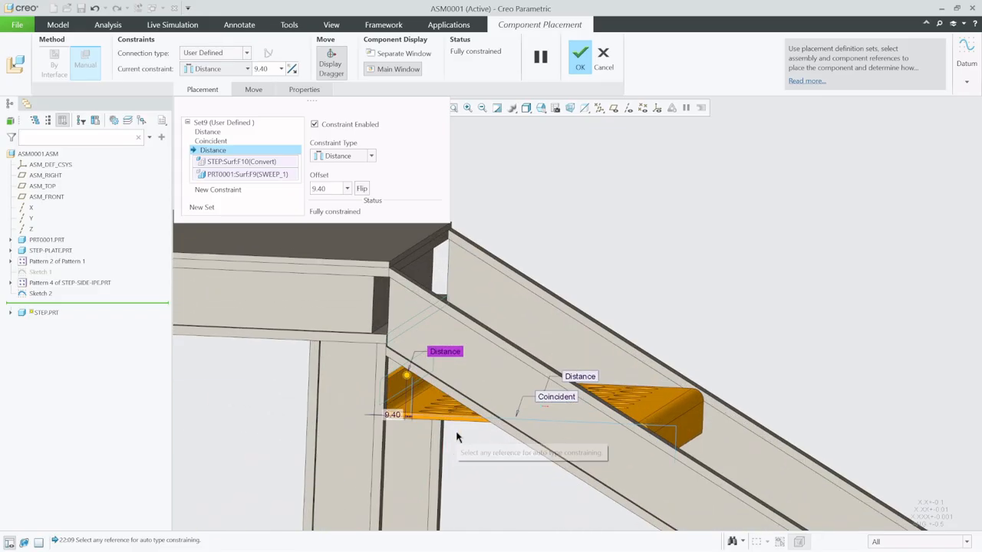
pyautogui.click(541, 108)
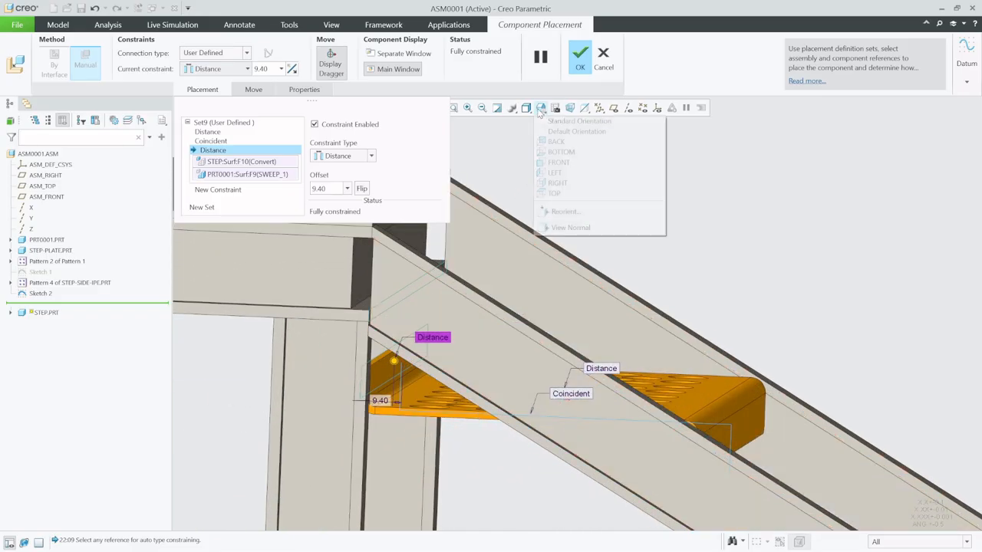
pyautogui.click(569, 166)
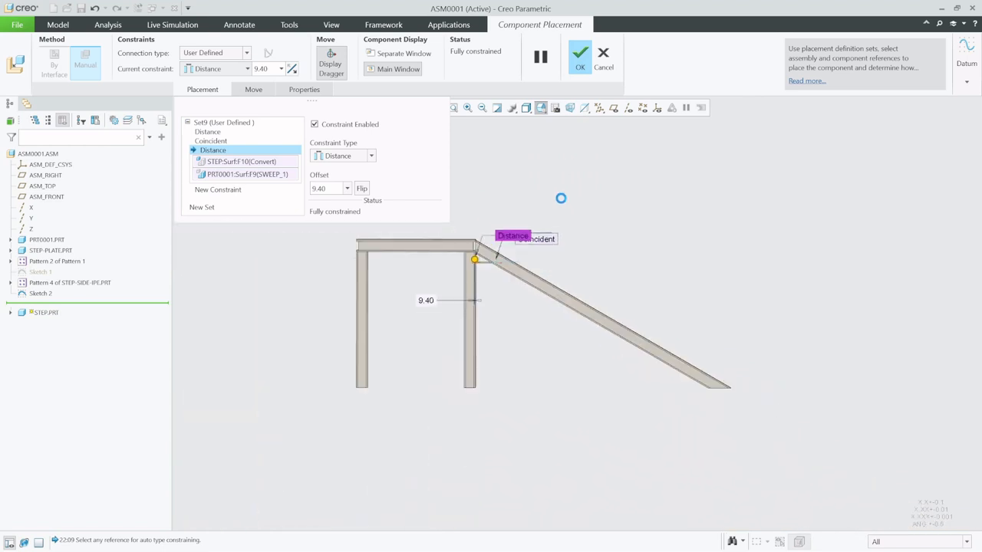
pyautogui.scroll(5, 475, 260)
pyautogui.scroll(2, 484, 259)
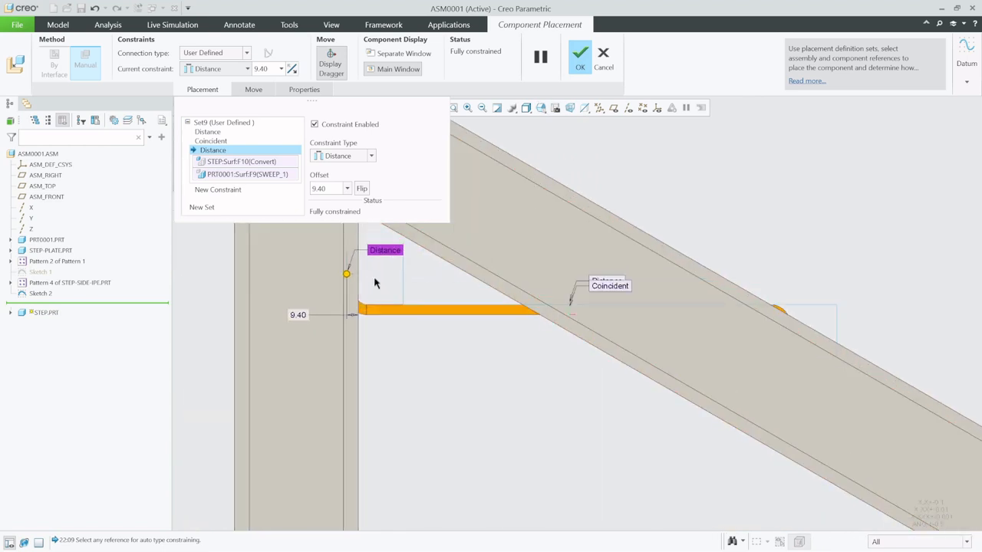
pyautogui.moveTo(347, 278); pyautogui.dragTo(395, 285)
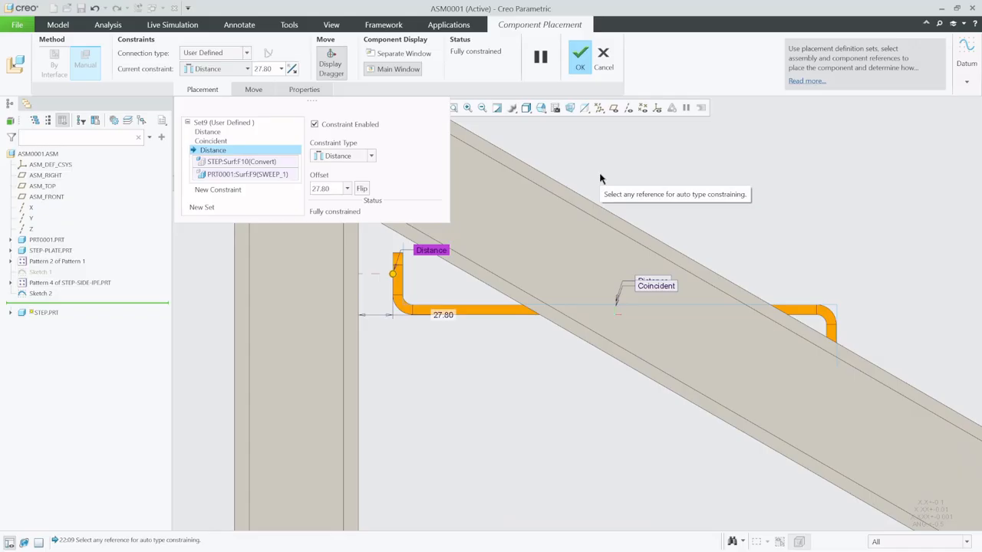
pyautogui.click(581, 55)
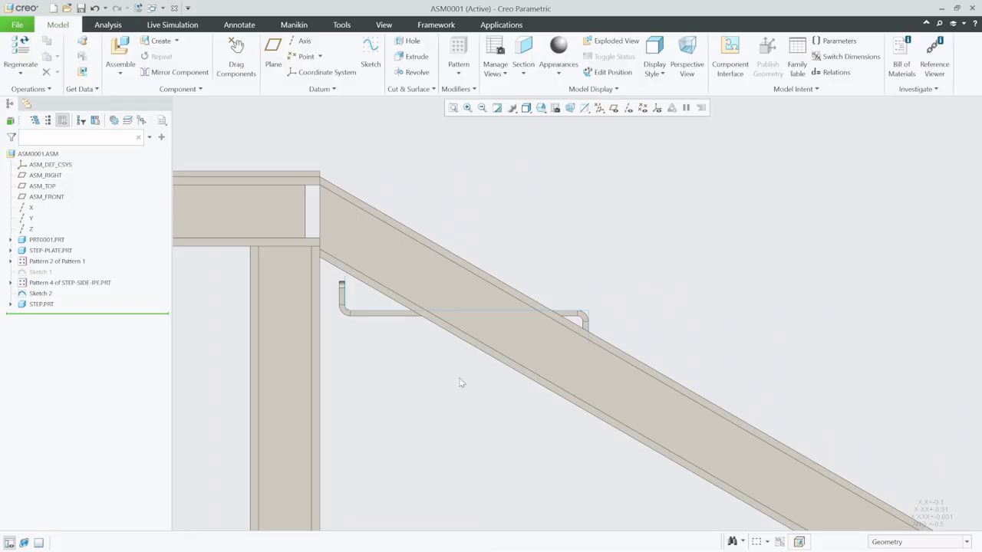
# - Hide Sketch 2, the step profile sketch, in the assembly
pyautogui.click(521, 311)
pyautogui.moveTo(570, 278); pyautogui.dragTo(523, 296, button='middle')
pyautogui.scroll(3, 446, 431)
pyautogui.scroll(3, 449, 435)
pyautogui.scroll(-3, 576, 354)
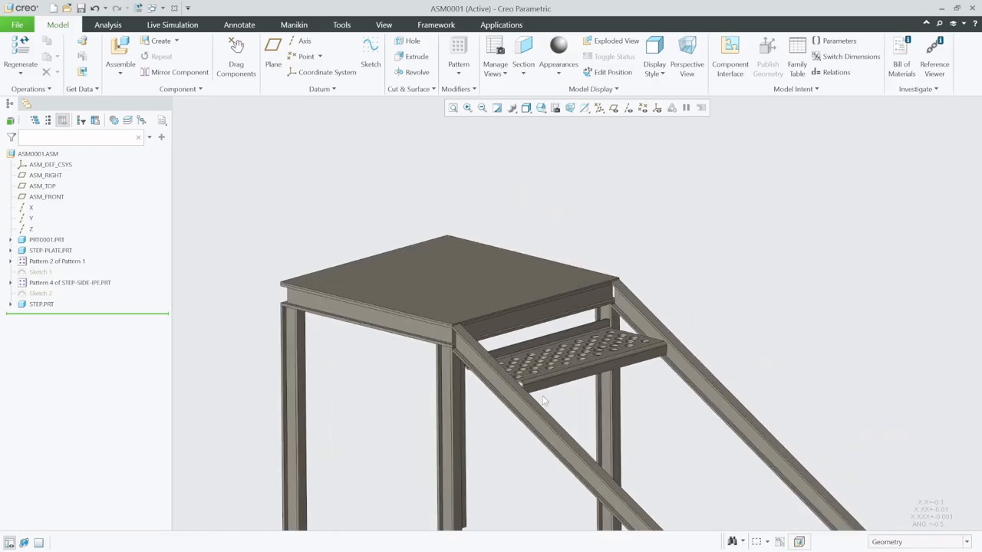
# - Start a pattern of the STEP.PRT component and set its type to Direction
pyautogui.moveTo(576, 353)
pyautogui.mouseDown(button='middle')
pyautogui.moveTo(582, 338)
pyautogui.moveTo(602, 354)
pyautogui.moveTo(587, 354)
pyautogui.mouseUp(button='middle')
pyautogui.scroll(5, 503, 232)
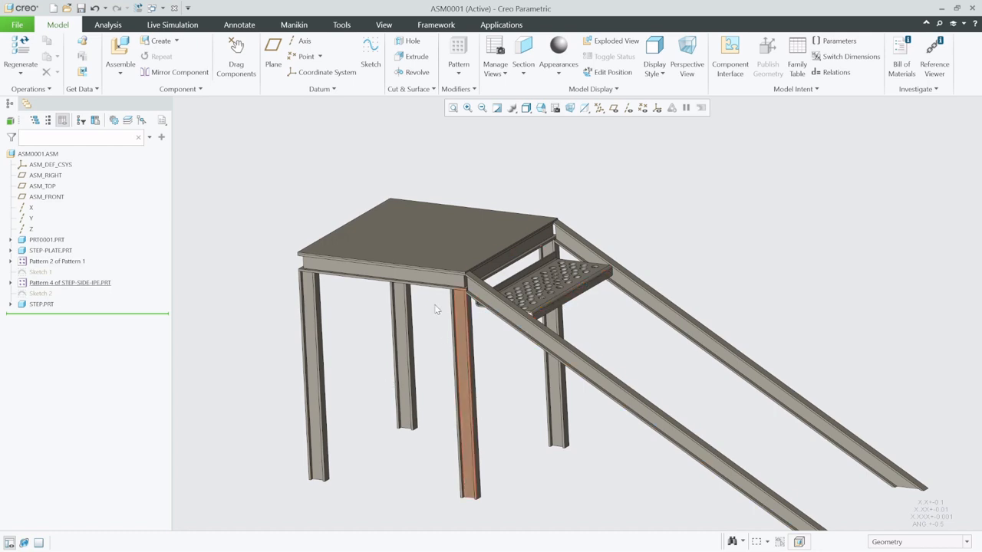
pyautogui.click(41, 304)
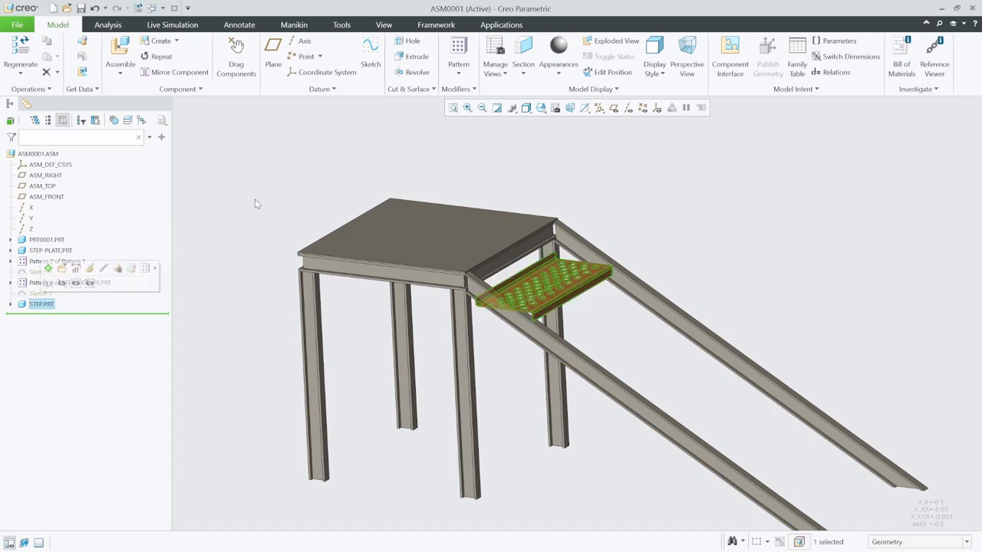
pyautogui.click(458, 59)
pyautogui.scroll(3, 323, 202)
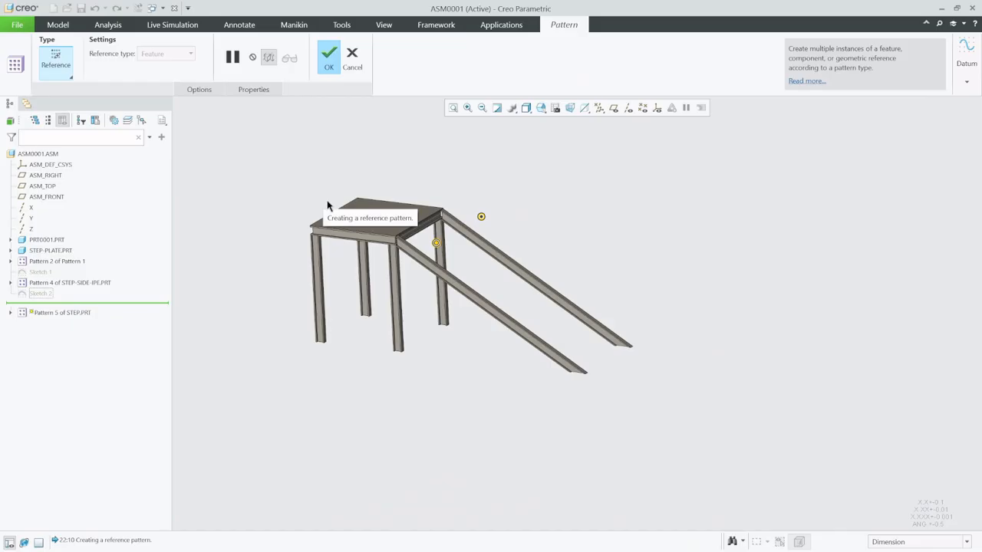
pyautogui.click(62, 69)
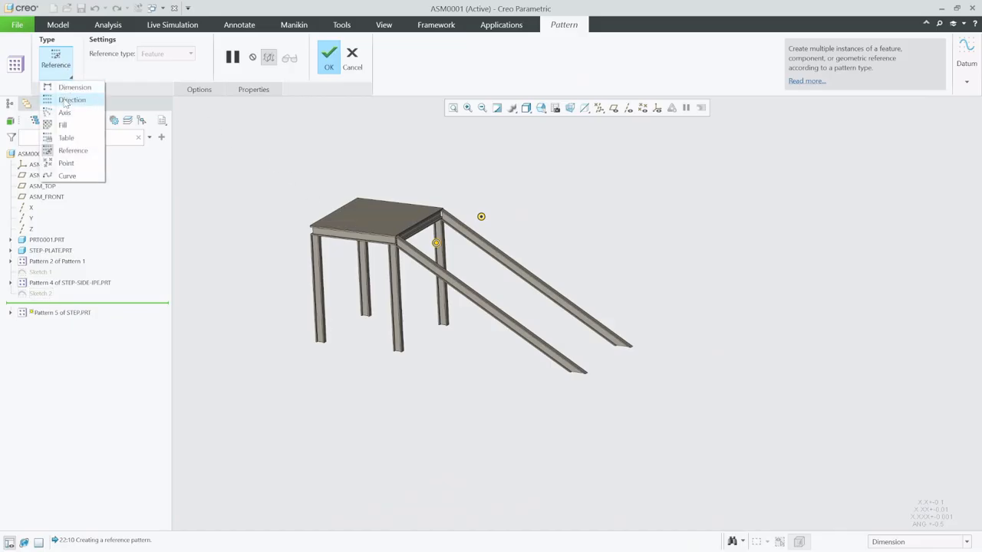
pyautogui.click(73, 100)
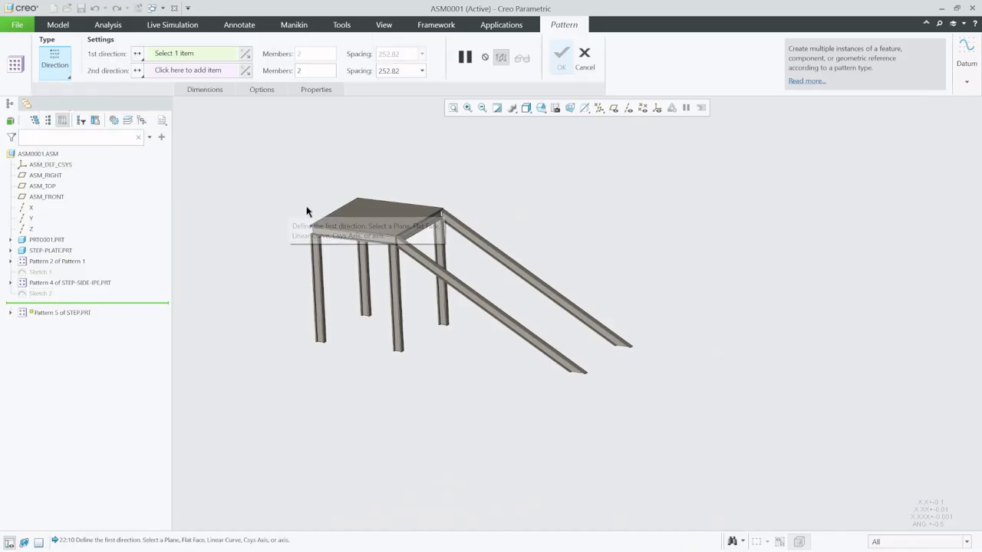
# - Display the datum planes and use the RIGHT plane of the front stair side beam as the pattern's first direction
pyautogui.scroll(-3, 456, 252)
pyautogui.scroll(-2, 431, 234)
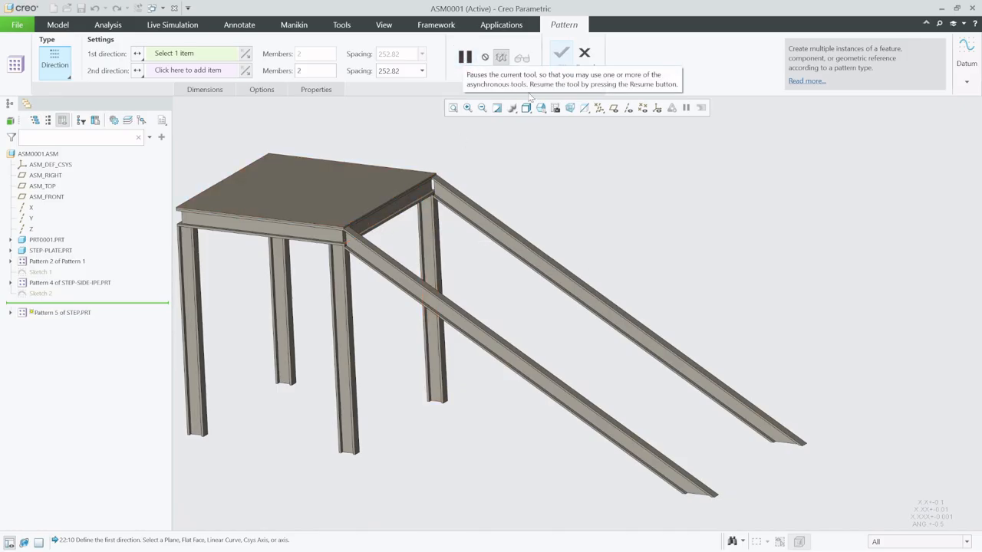
pyautogui.click(614, 107)
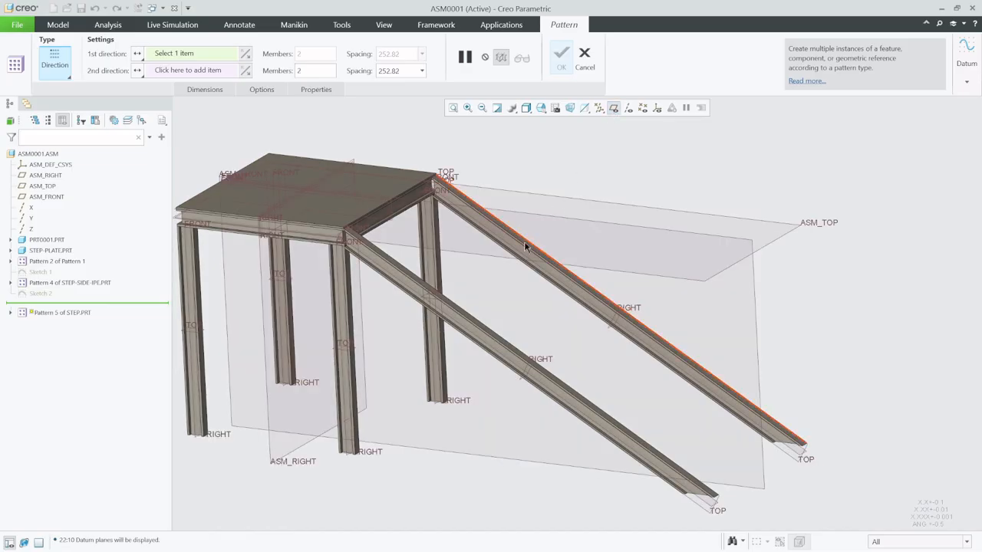
pyautogui.scroll(-2, 521, 394)
pyautogui.scroll(-3, 520, 394)
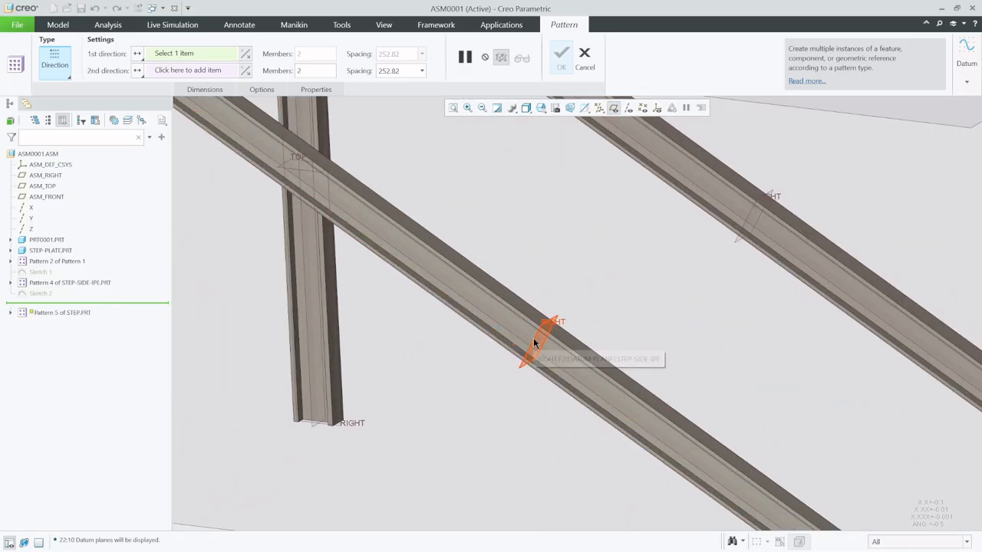
pyautogui.click(533, 338)
# - Set the step pattern's first direction to 7 members with 350 spacing and complete the pattern
pyautogui.scroll(5, 528, 339)
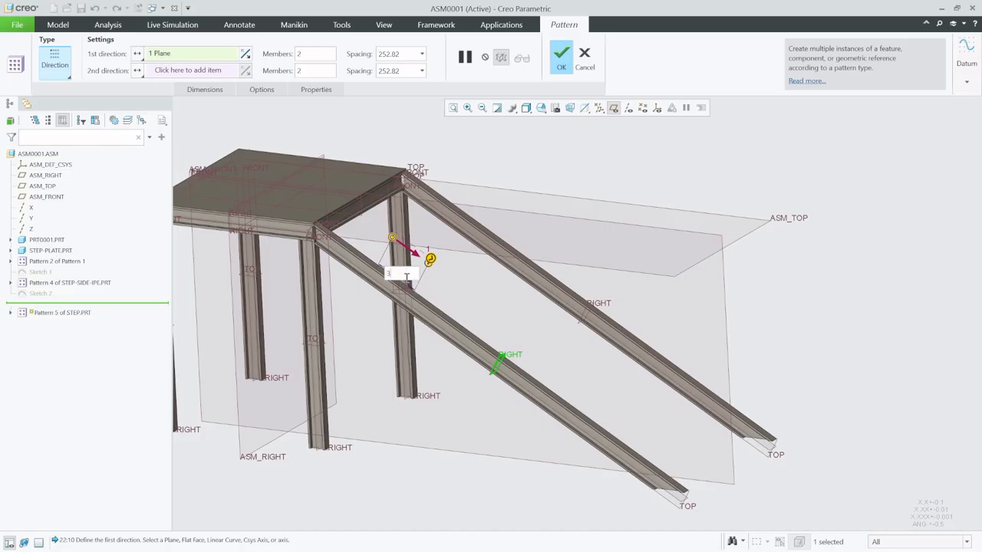
pyautogui.press('Return')
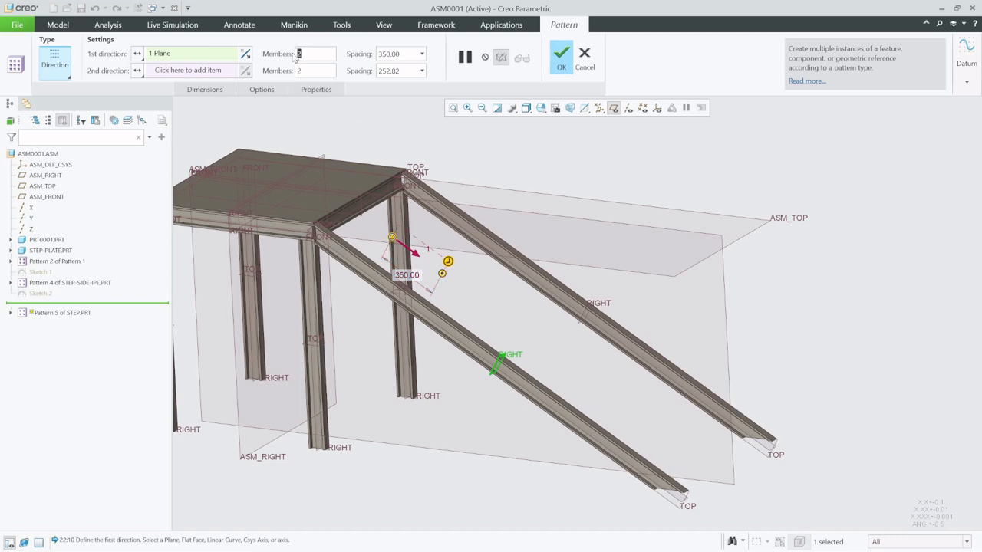
pyautogui.write('10')
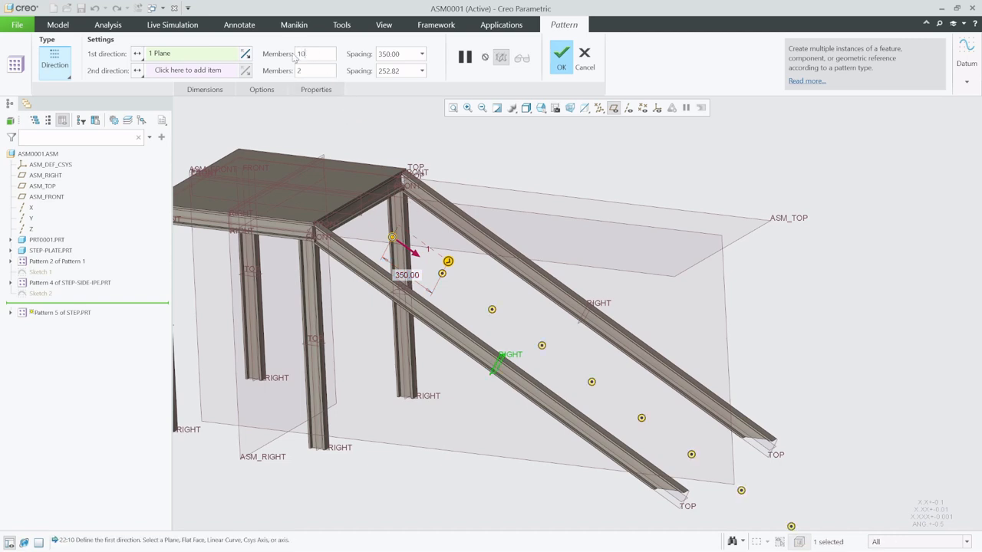
pyautogui.scroll(-3, 393, 298)
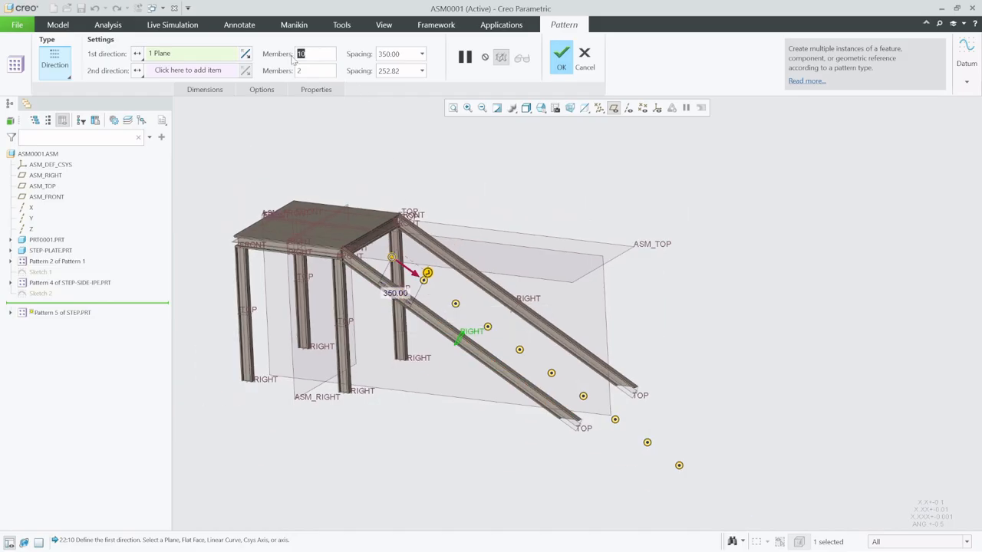
pyautogui.write('7')
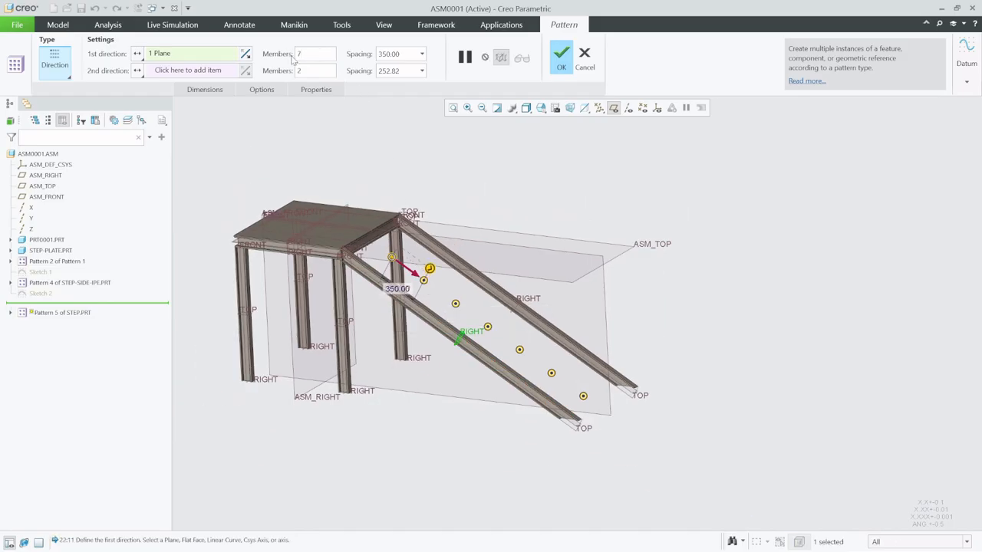
pyautogui.click(561, 62)
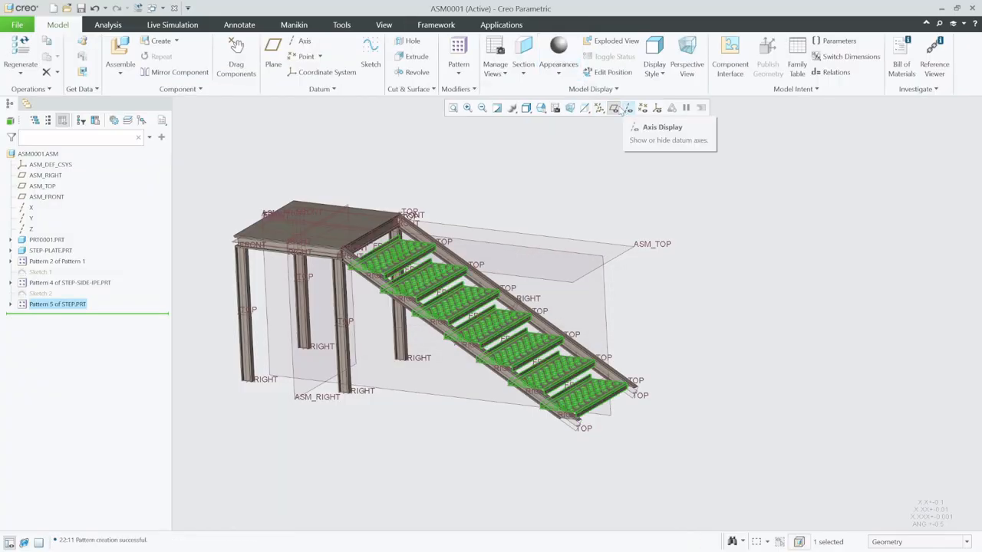
# - Hide the datum planes and clear the selection of the patterned steps
pyautogui.click(628, 107)
pyautogui.moveTo(485, 363); pyautogui.dragTo(514, 346, button='middle')
pyautogui.click(431, 408)
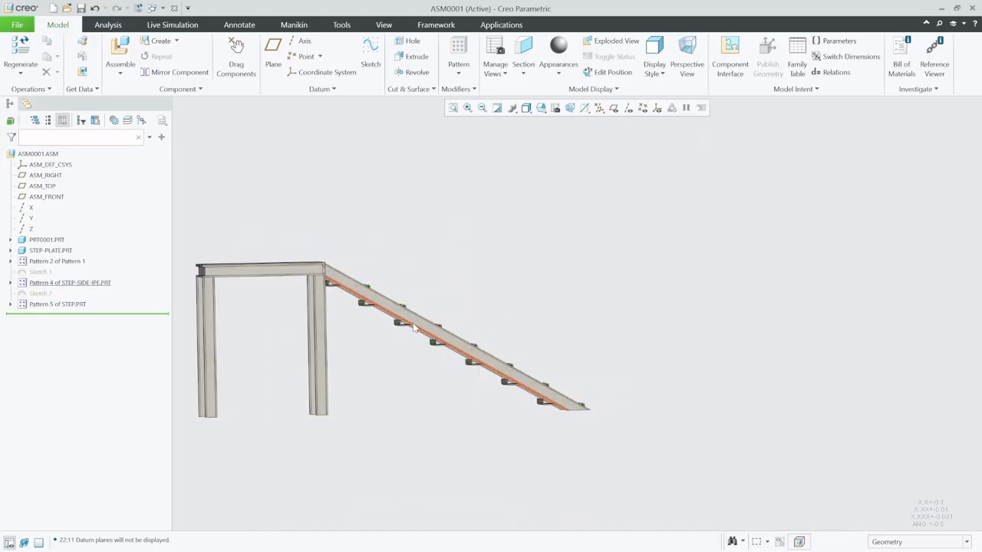
# - Redefine the step pattern with a first-direction spacing of 400
pyautogui.scroll(5, 376, 305)
pyautogui.moveTo(370, 303)
pyautogui.mouseDown(button='middle')
pyautogui.moveTo(381, 300)
pyautogui.moveTo(370, 307)
pyautogui.mouseUp(button='middle')
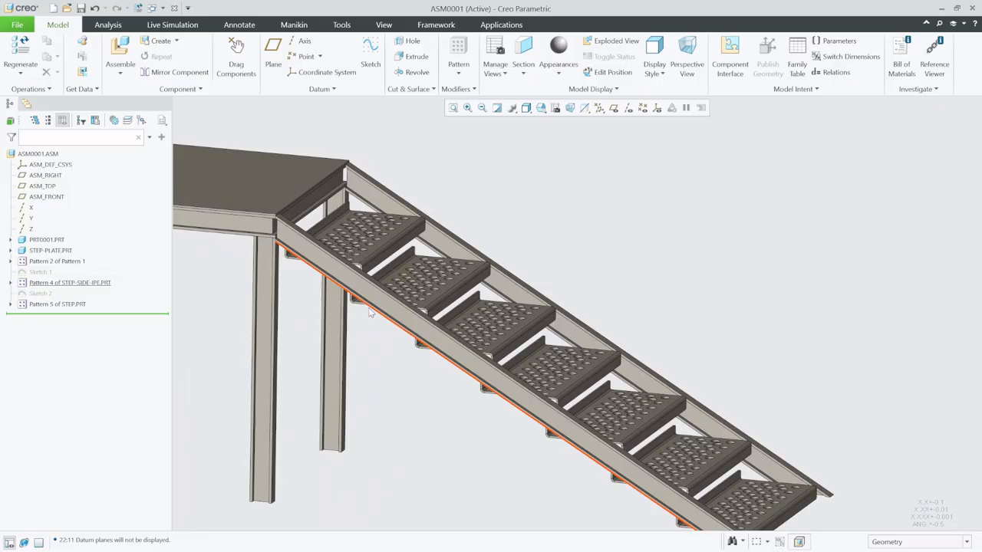
pyautogui.scroll(-2, 368, 307)
pyautogui.scroll(3, 357, 277)
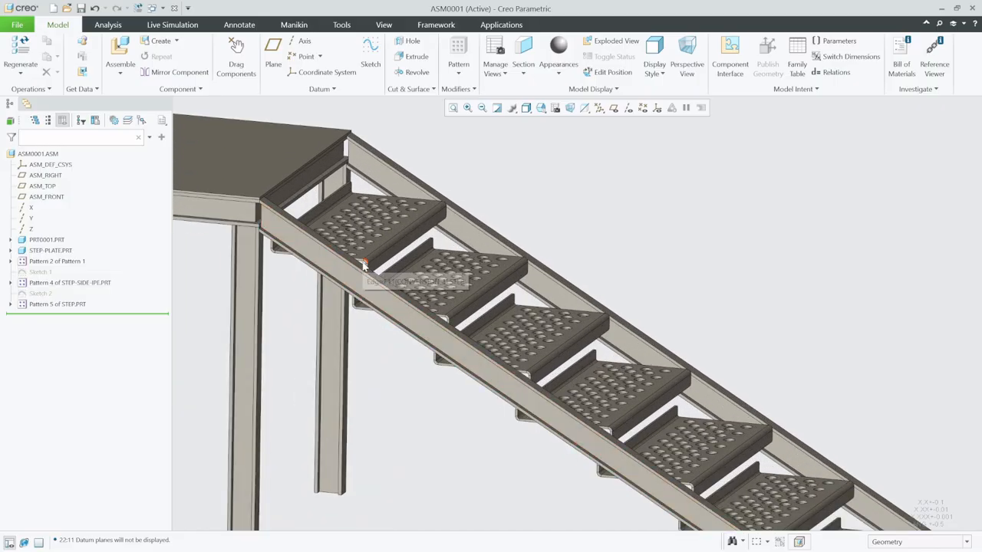
pyautogui.scroll(-2, 361, 270)
pyautogui.moveTo(362, 270); pyautogui.dragTo(372, 266, button='middle')
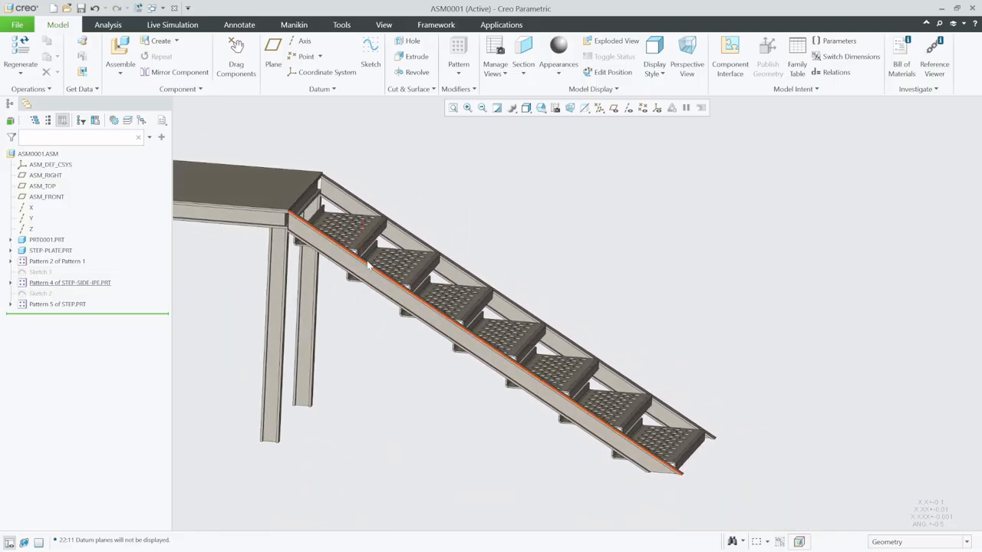
pyautogui.click(68, 304)
pyautogui.click(83, 254)
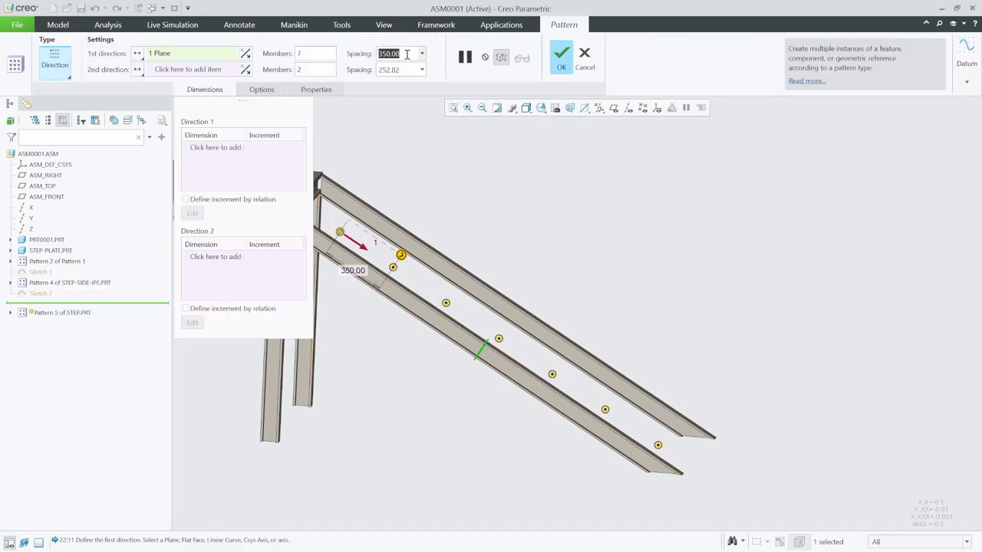
pyautogui.write('4')
pyautogui.press('Return')
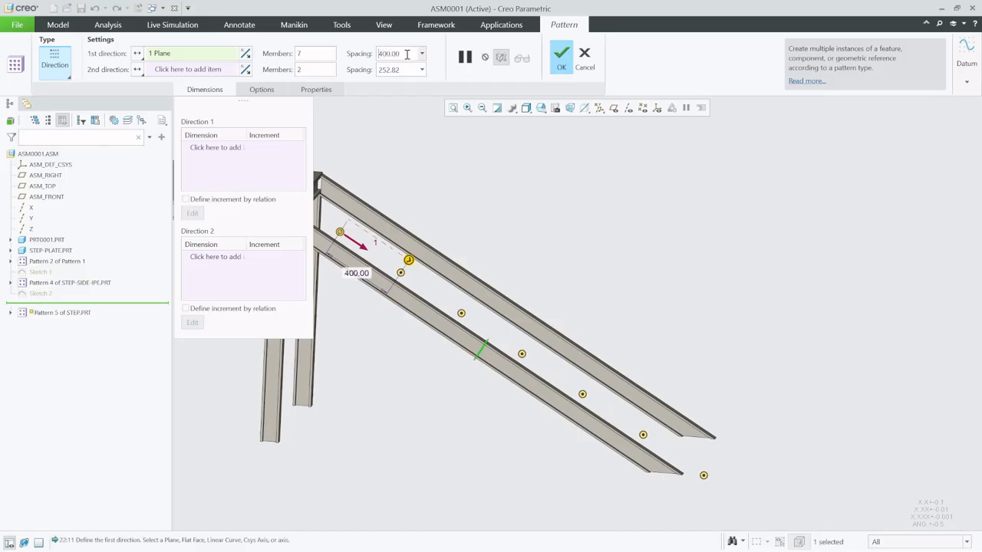
pyautogui.click(562, 56)
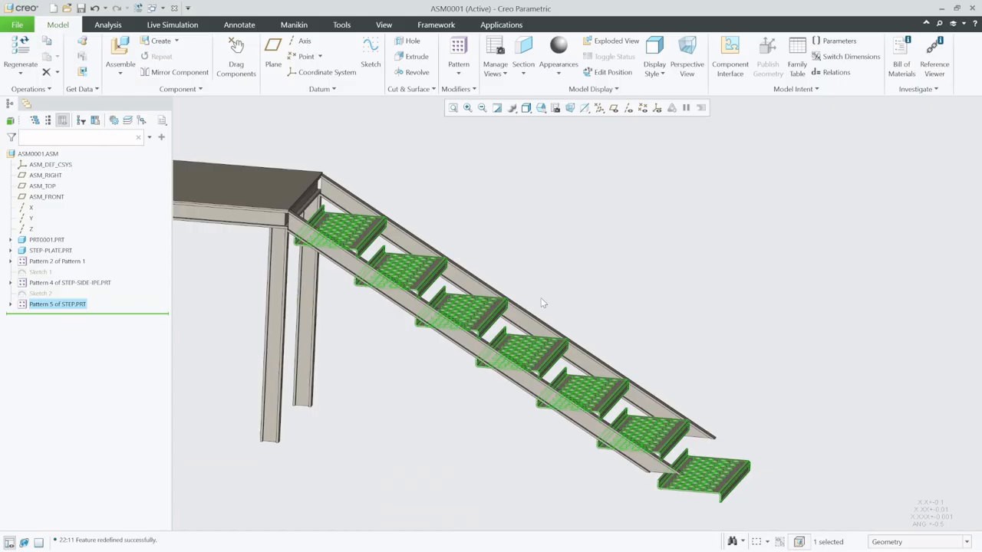
# - Reduce the step pattern to 6 members in the first direction
pyautogui.moveTo(511, 266); pyautogui.dragTo(520, 251, button='middle')
pyautogui.scroll(-5, 351, 268)
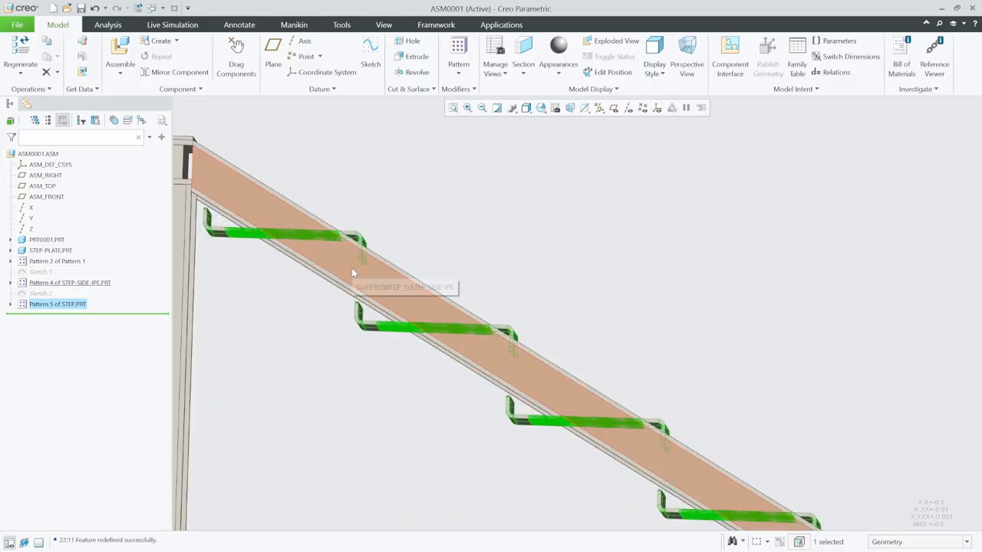
pyautogui.scroll(3, 351, 267)
pyautogui.scroll(2, 352, 268)
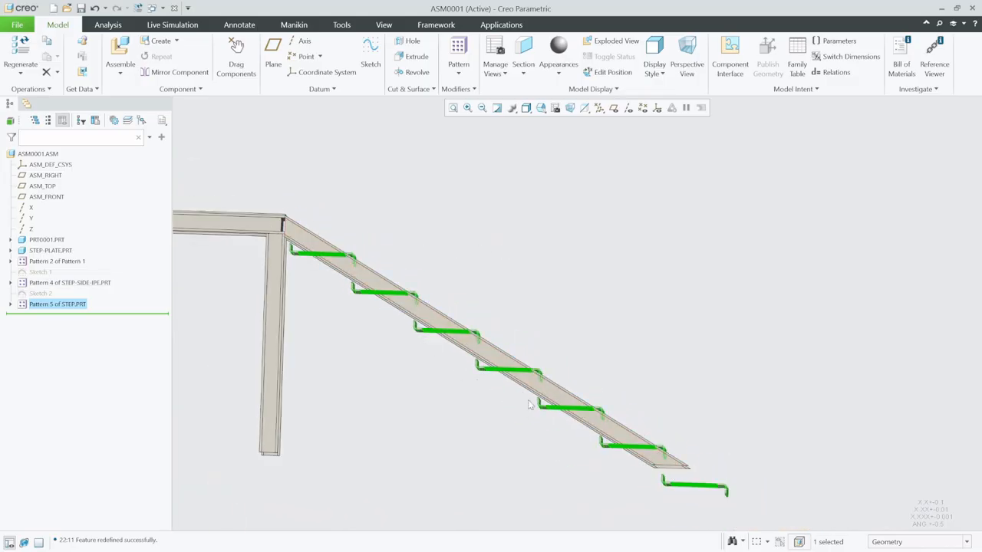
pyautogui.rightClick(61, 306)
pyautogui.click(87, 261)
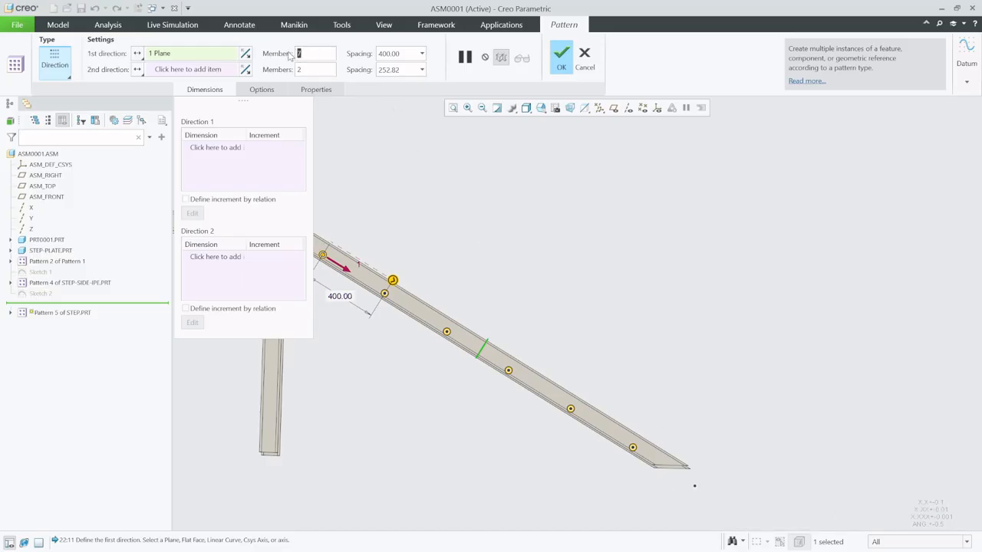
pyautogui.write('6')
pyautogui.press('Return')
pyautogui.click(566, 60)
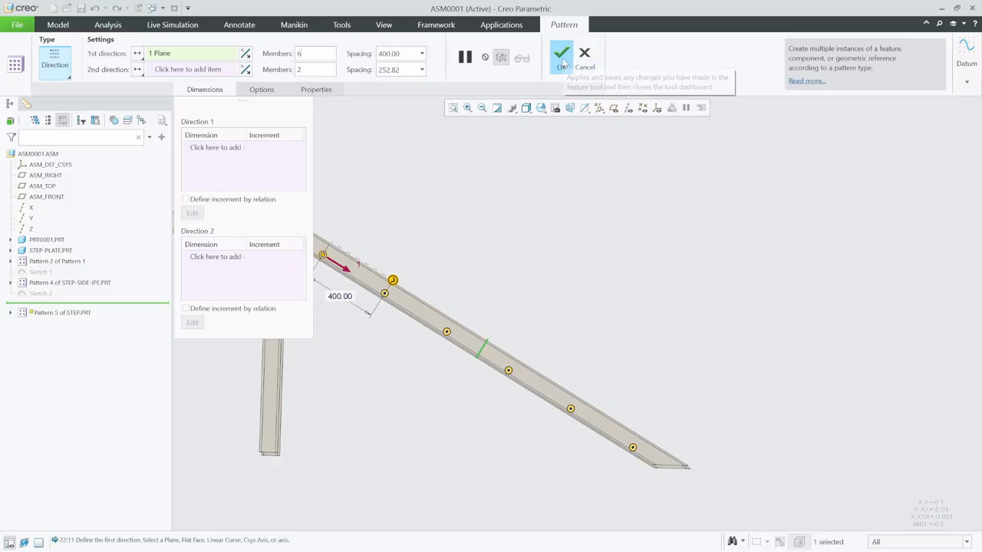
# - Check how the patterned steps fit between the side beams and save the assembly ASM0001
pyautogui.moveTo(603, 351)
pyautogui.mouseDown(button='middle')
pyautogui.moveTo(569, 366)
pyautogui.moveTo(546, 361)
pyautogui.moveTo(707, 367)
pyautogui.moveTo(706, 357)
pyautogui.mouseUp(button='middle')
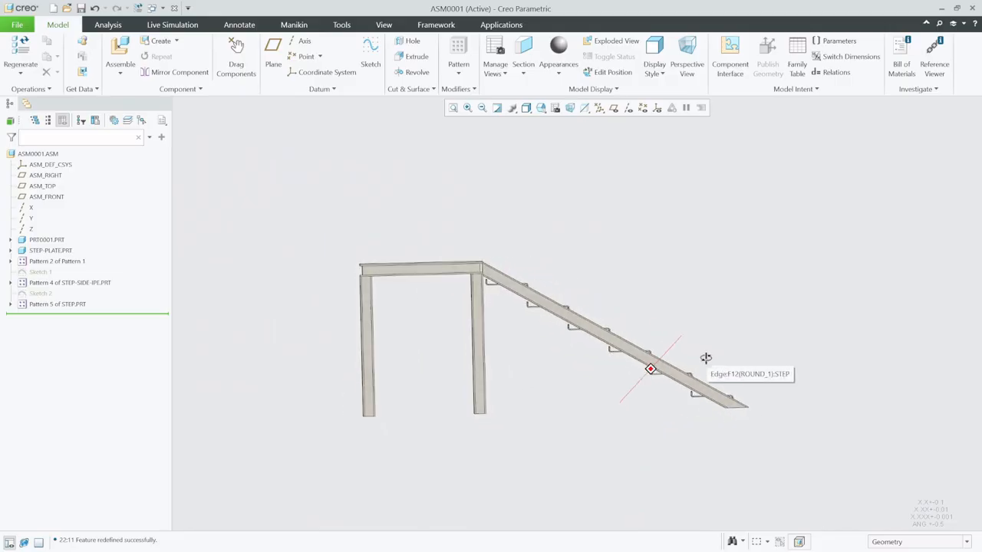
pyautogui.scroll(4, 490, 280)
pyautogui.moveTo(490, 280); pyautogui.dragTo(405, 315, button='middle')
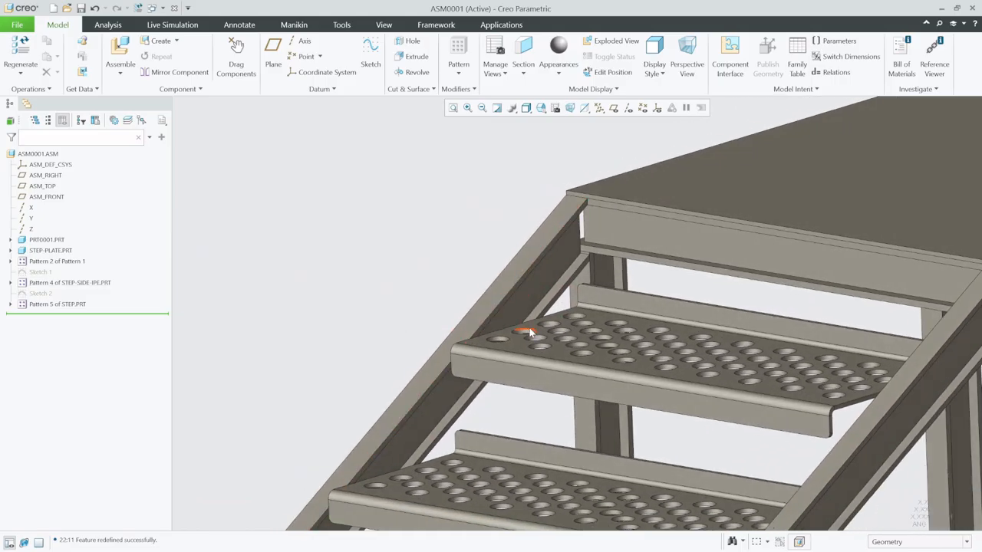
pyautogui.scroll(6, 499, 323)
pyautogui.scroll(-8, 483, 351)
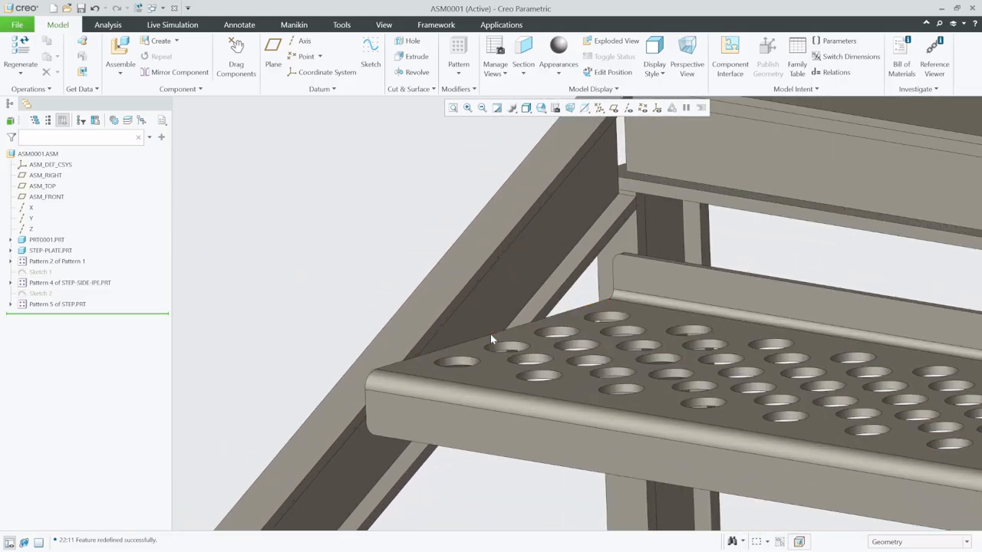
pyautogui.scroll(-2, 471, 351)
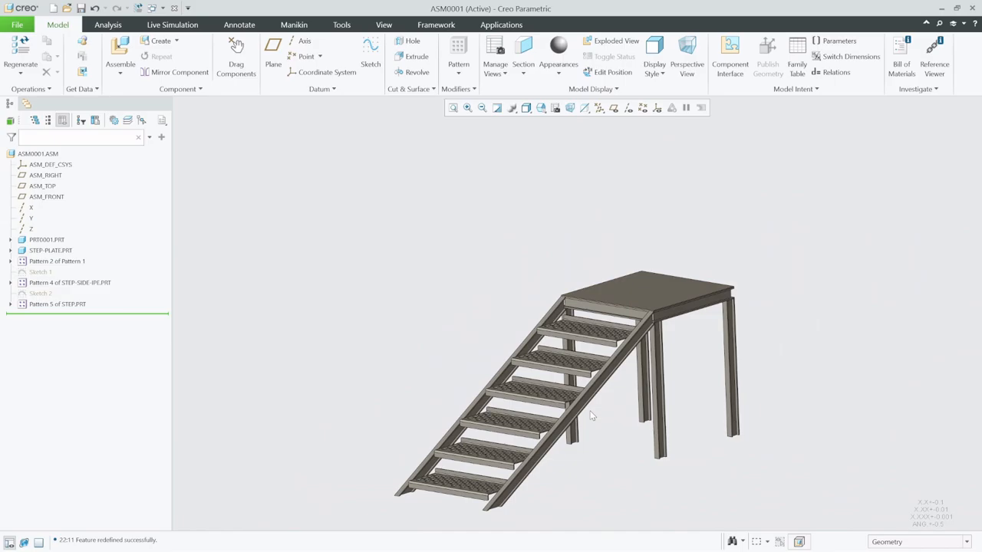
pyautogui.scroll(1, 591, 416)
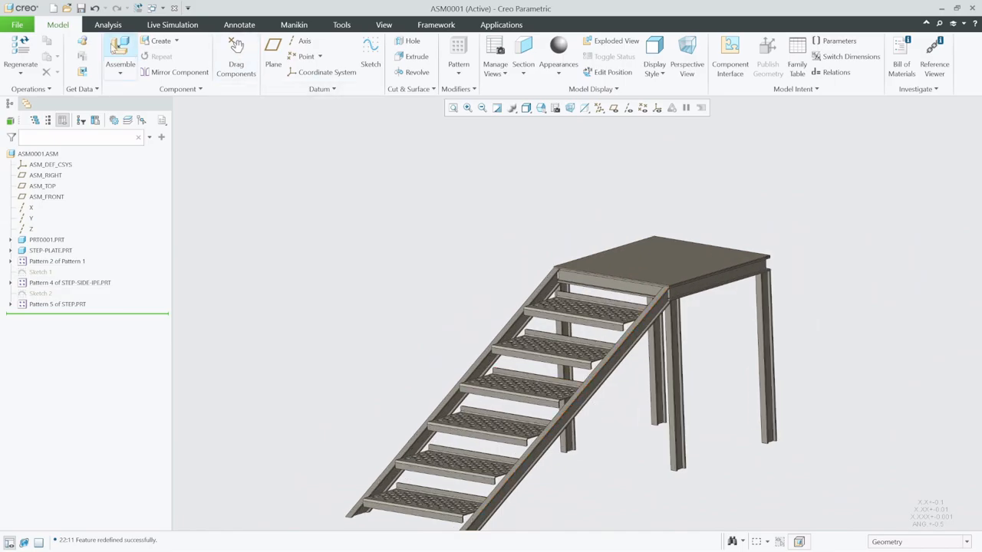
pyautogui.click(81, 8)
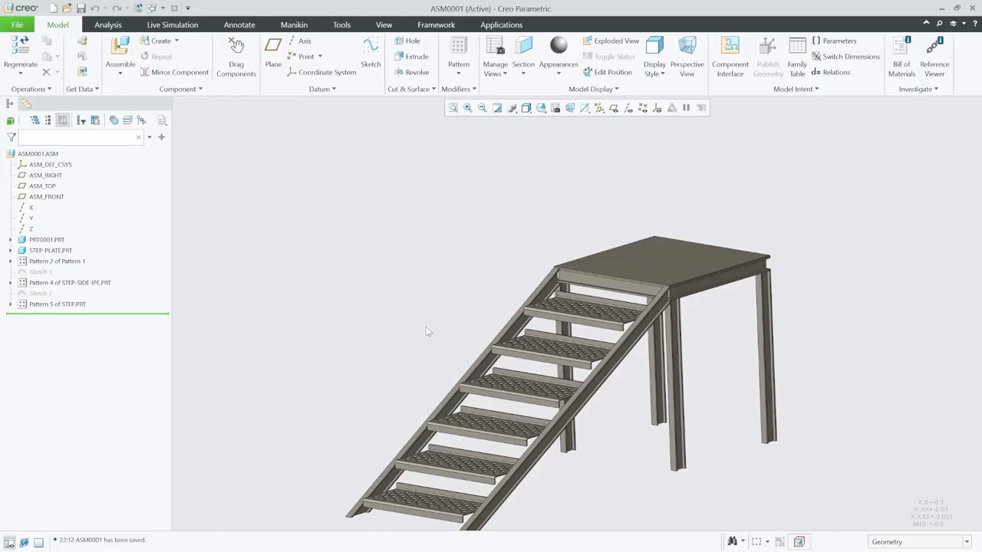
# - Show the assembly in Default Orientation and examine the perforated steps of the finished staircase up close
pyautogui.moveTo(428, 331)
pyautogui.mouseDown(button='middle')
pyautogui.moveTo(462, 309)
pyautogui.moveTo(494, 311)
pyautogui.moveTo(452, 270)
pyautogui.moveTo(718, 380)
pyautogui.mouseUp(button='middle')
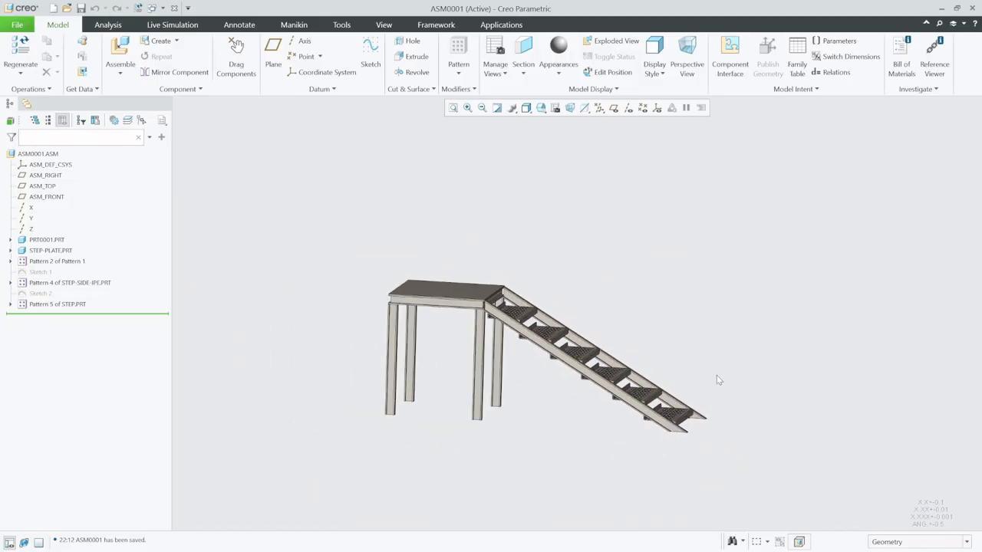
pyautogui.click(541, 109)
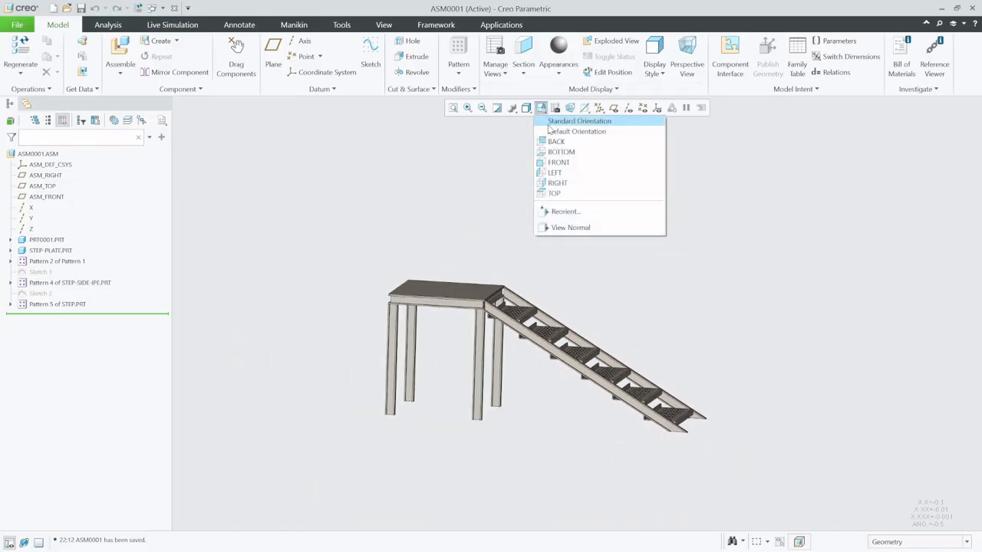
pyautogui.click(549, 135)
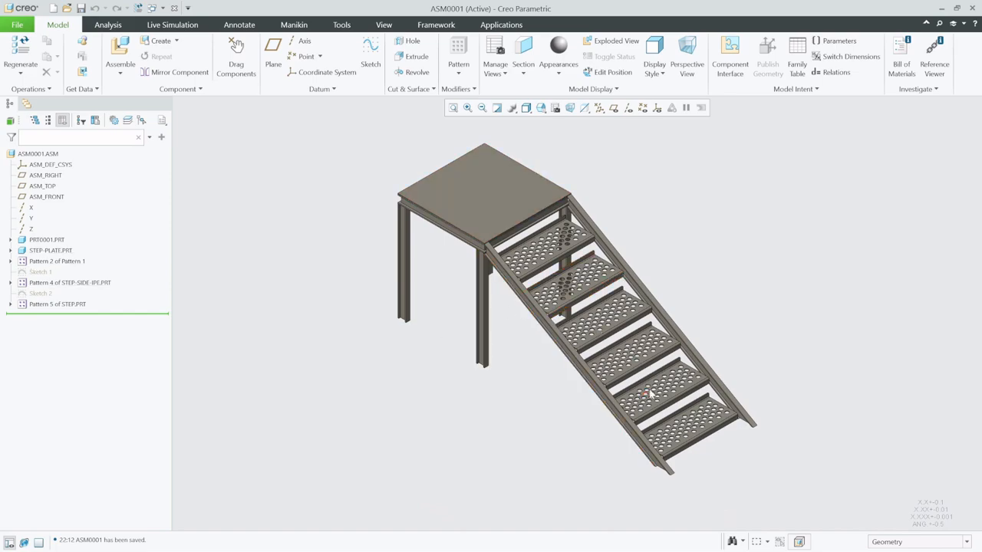
pyautogui.scroll(-6, 652, 308)
pyautogui.moveTo(642, 296)
pyautogui.mouseDown(button='middle')
pyautogui.moveTo(556, 298)
pyautogui.moveTo(633, 298)
pyautogui.moveTo(589, 320)
pyautogui.mouseUp(button='middle')
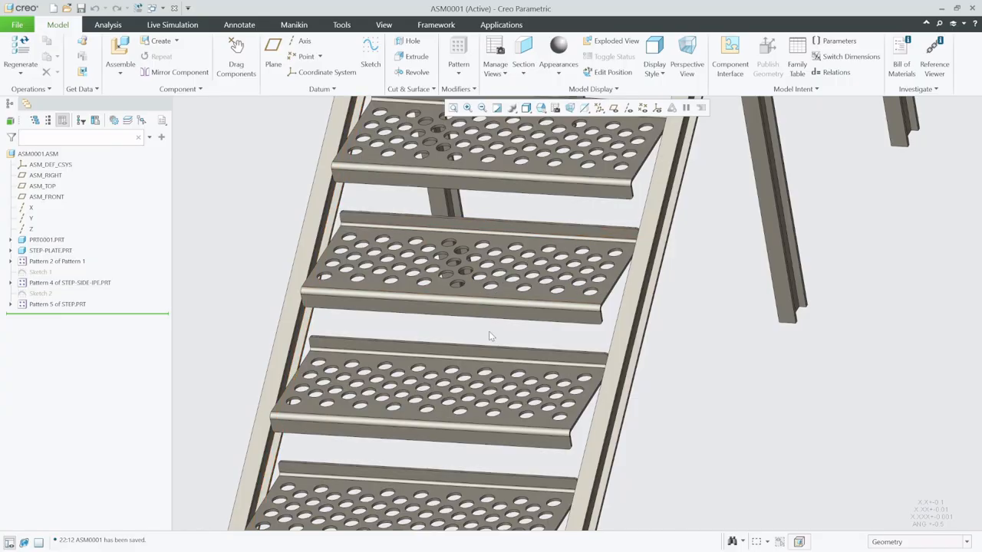
# - Measure the distance between the inner edges of the two staircase side beams
pyautogui.scroll(-3, 474, 308)
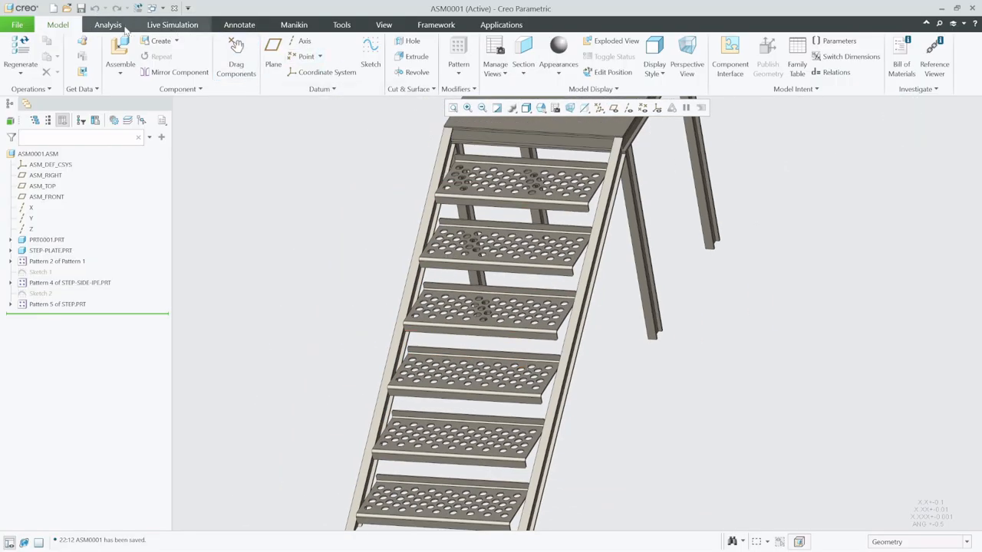
pyautogui.click(108, 25)
pyautogui.click(328, 47)
pyautogui.scroll(5, 437, 138)
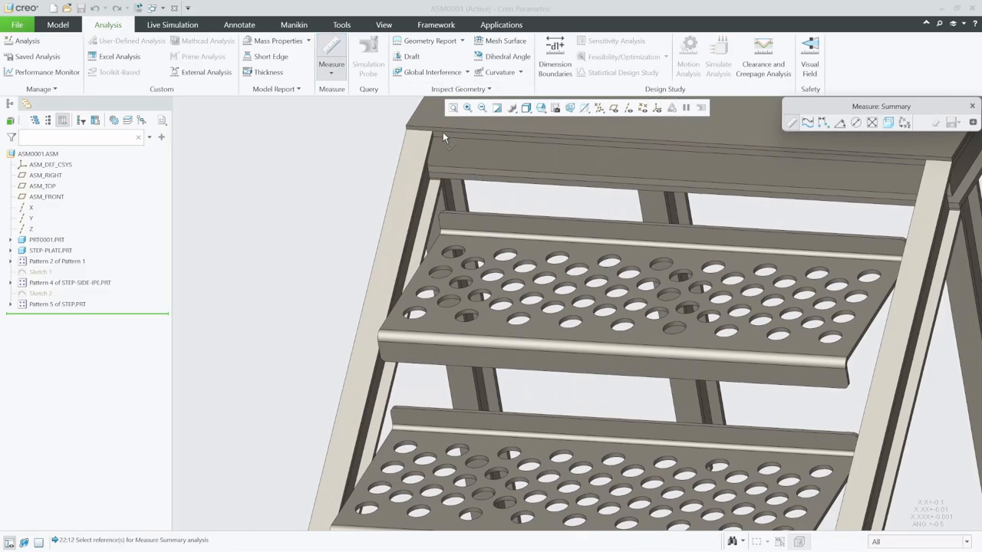
pyautogui.click(414, 196)
pyautogui.scroll(-5, 414, 196)
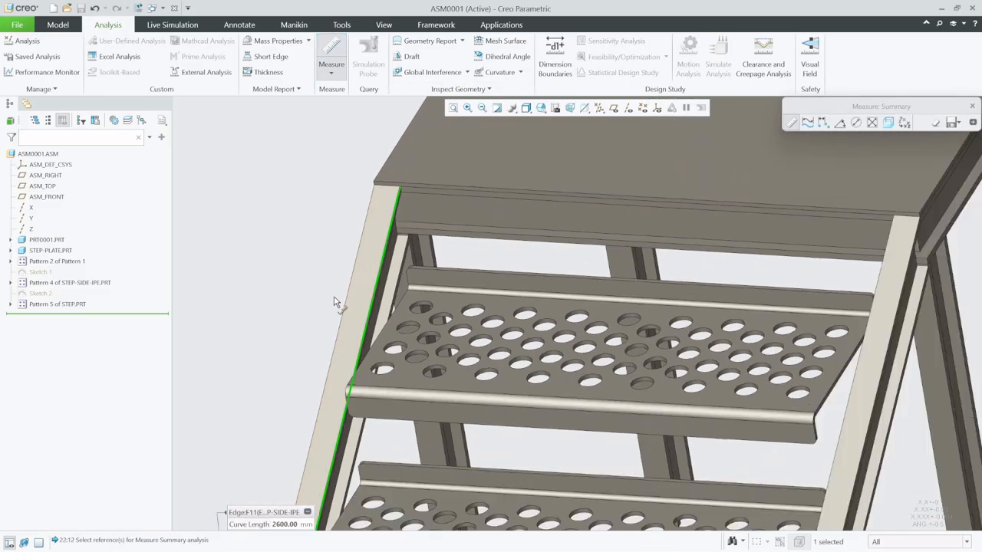
pyautogui.scroll(5, 473, 302)
pyautogui.scroll(2, 507, 301)
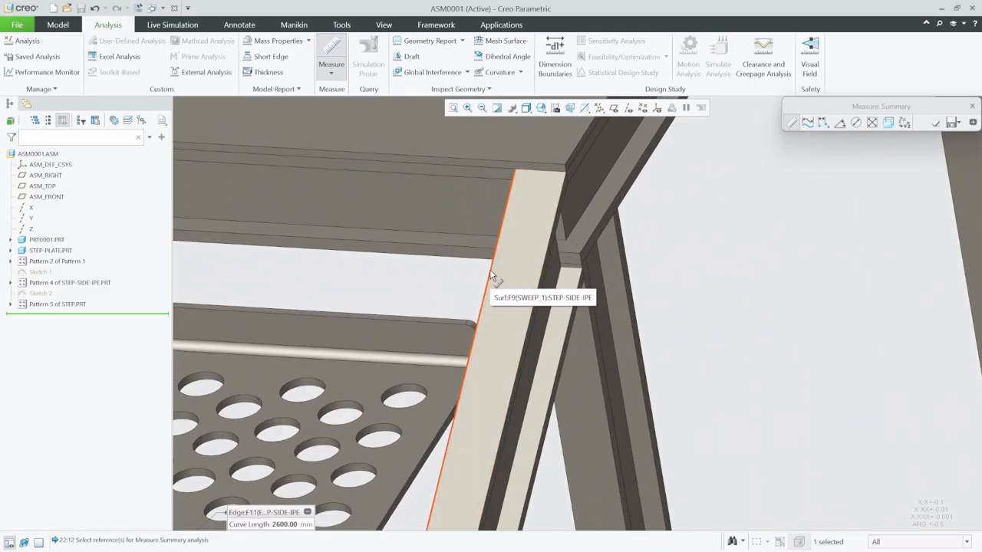
pyautogui.keyDown('ctrl'); pyautogui.click(491, 274); pyautogui.keyUp('ctrl')
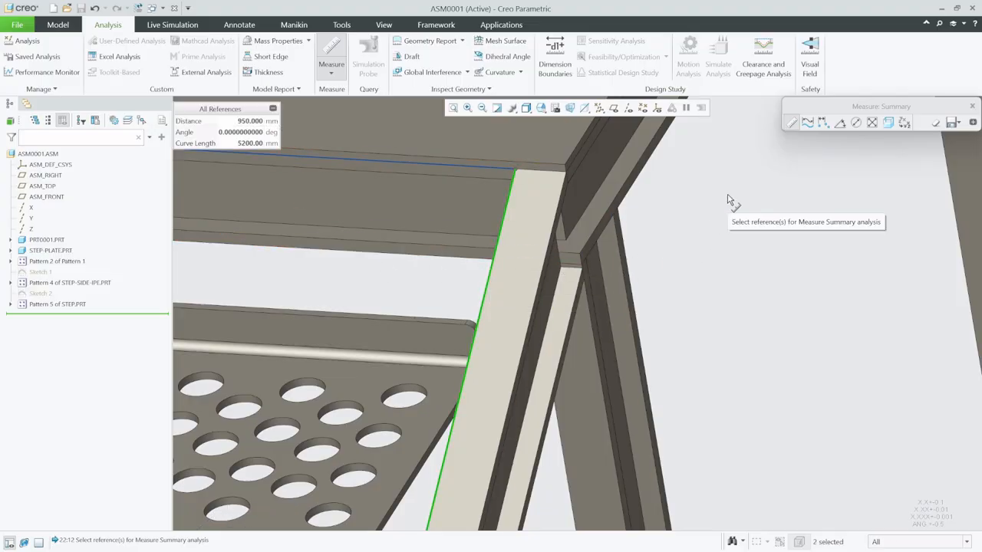
pyautogui.press('Escape')
# - Expand the step pattern in the assembly and open its first STEP.PRT member as a separate part
pyautogui.scroll(-3, 718, 198)
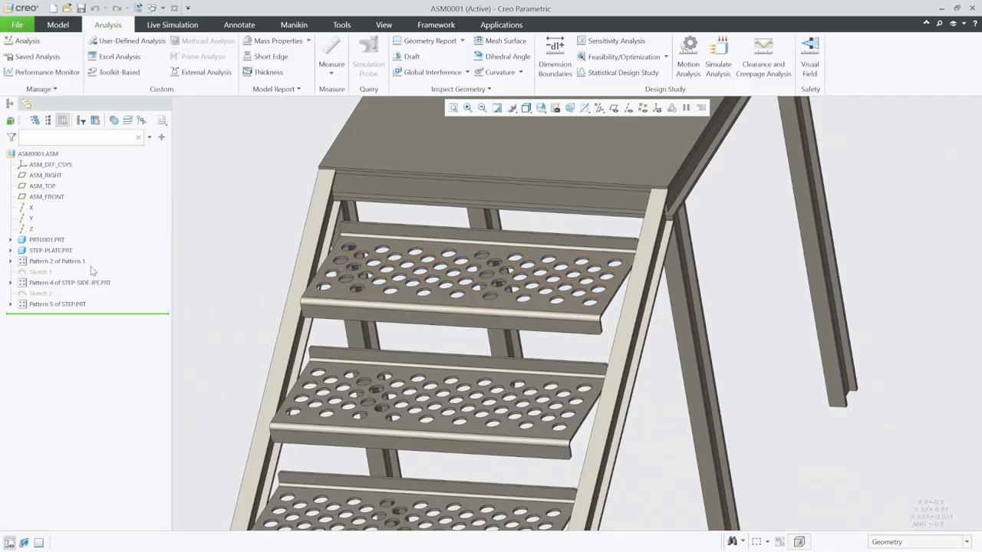
pyautogui.click(11, 304)
pyautogui.click(52, 314)
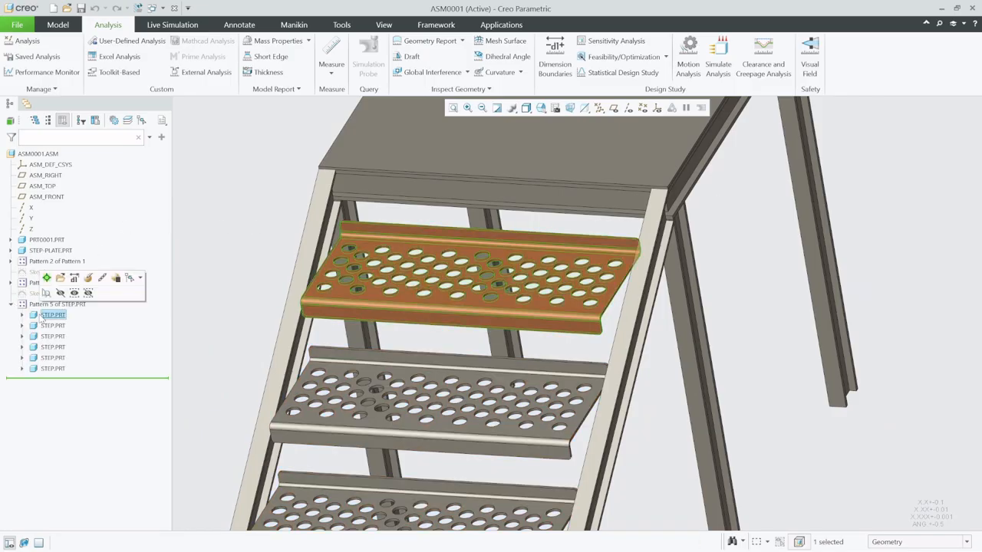
pyautogui.click(61, 279)
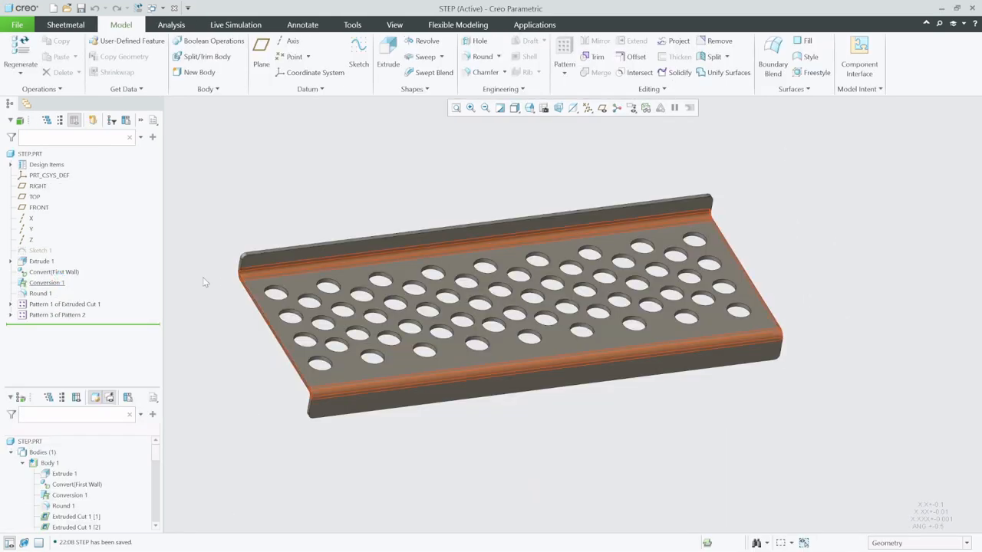
pyautogui.moveTo(431, 303); pyautogui.dragTo(431, 313, button='middle')
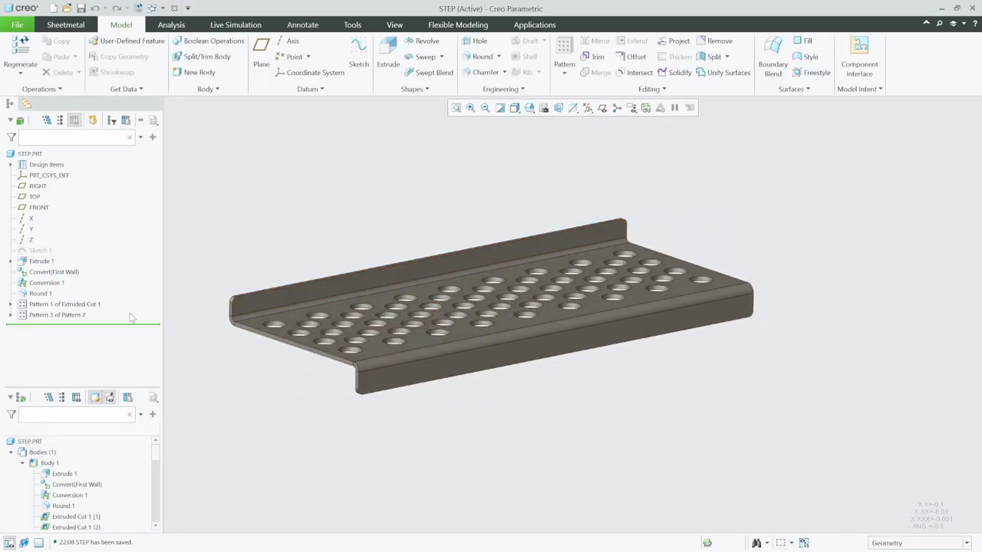
# - Redefine Extrude 1 of the step part with a depth of 950
pyautogui.click(42, 261)
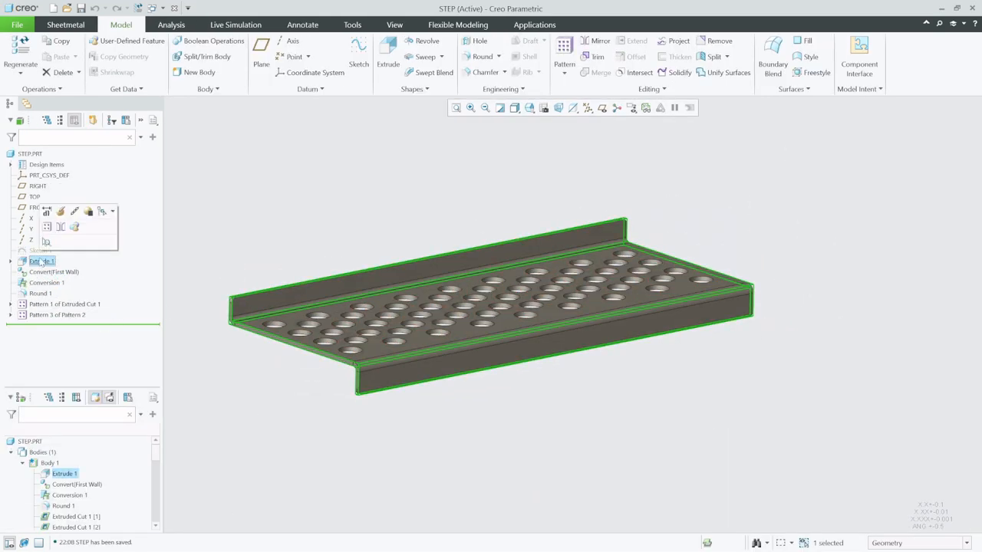
pyautogui.click(61, 211)
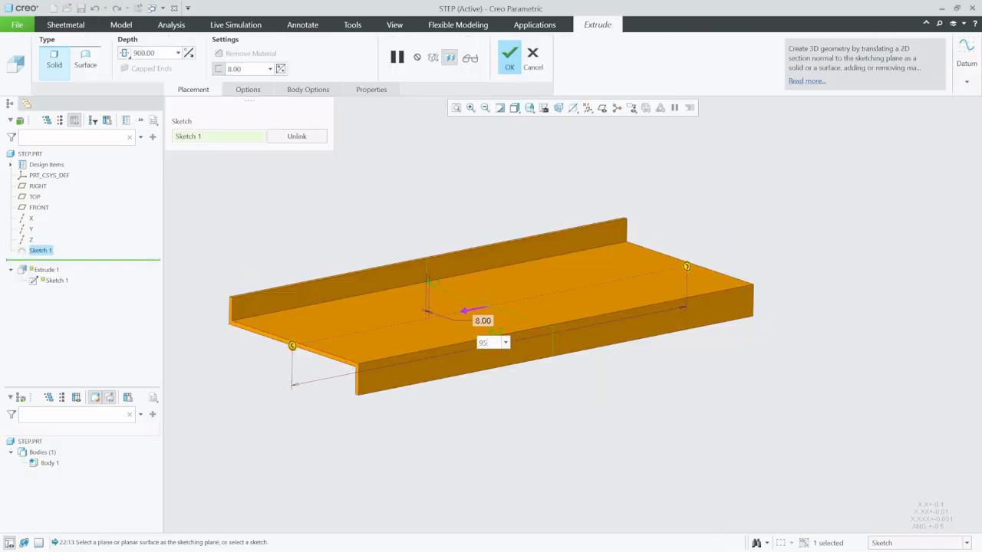
pyautogui.press('Return')
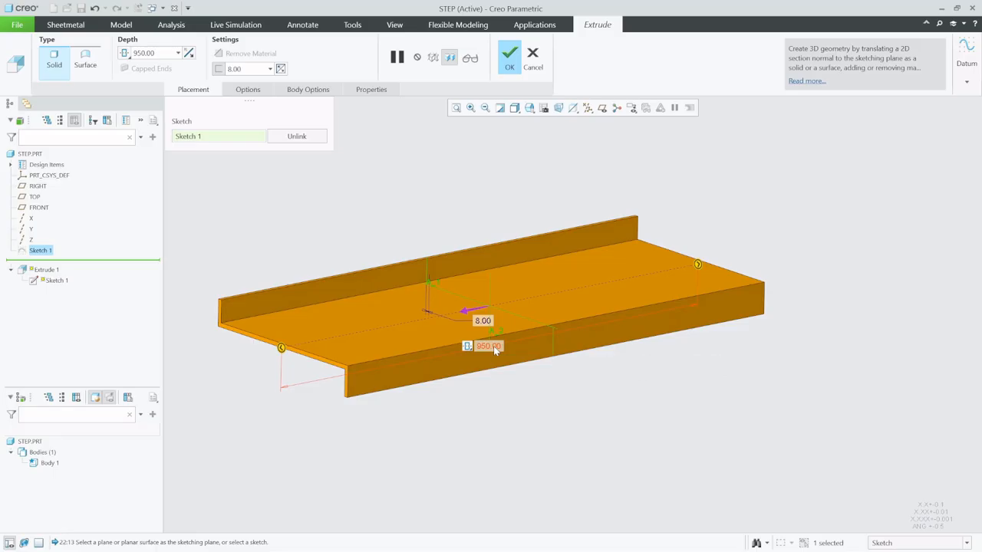
pyautogui.click(511, 56)
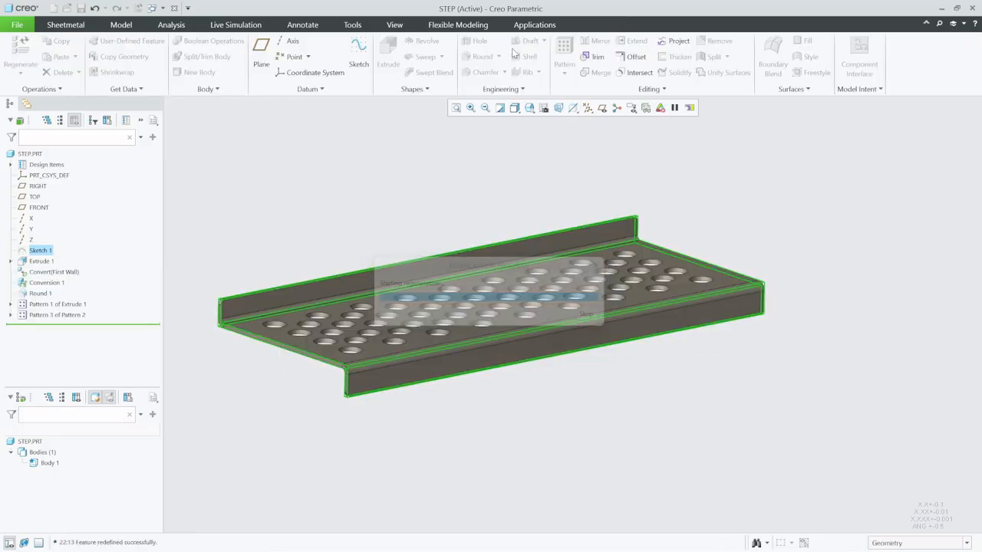
pyautogui.moveTo(572, 277); pyautogui.dragTo(529, 325, button='middle')
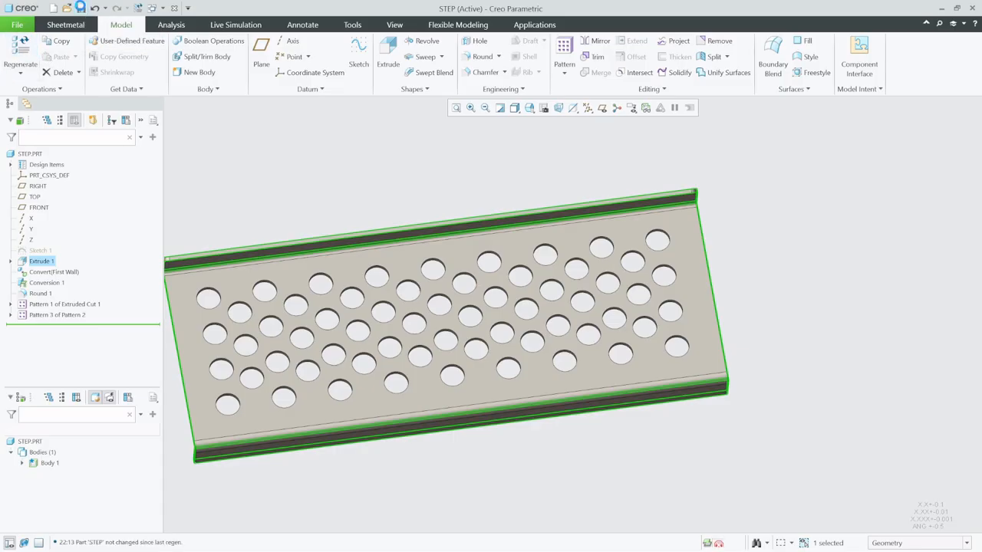
# - Save the STEP part and show it in Standard Orientation
pyautogui.click(79, 8)
pyautogui.click(530, 108)
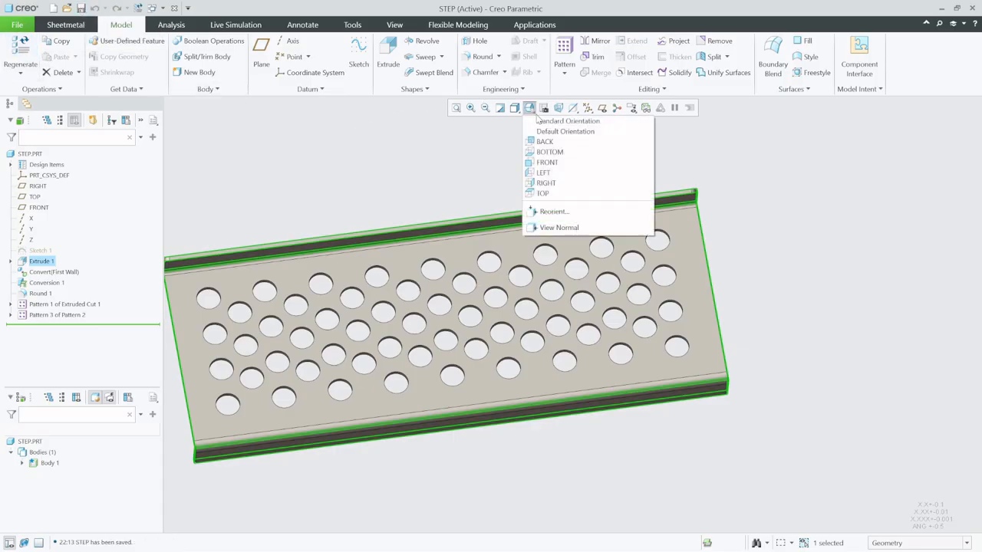
pyautogui.click(546, 125)
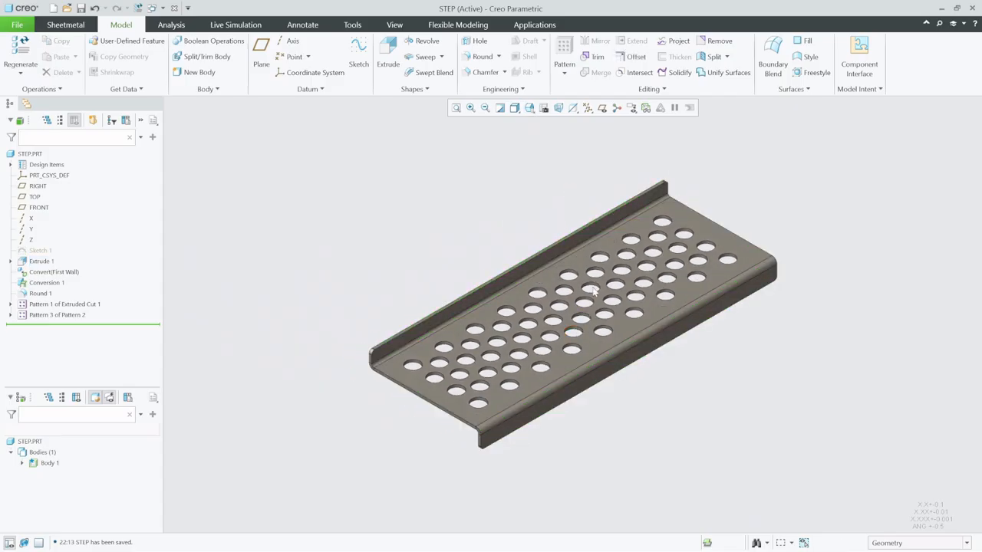
pyautogui.scroll(2, 589, 290)
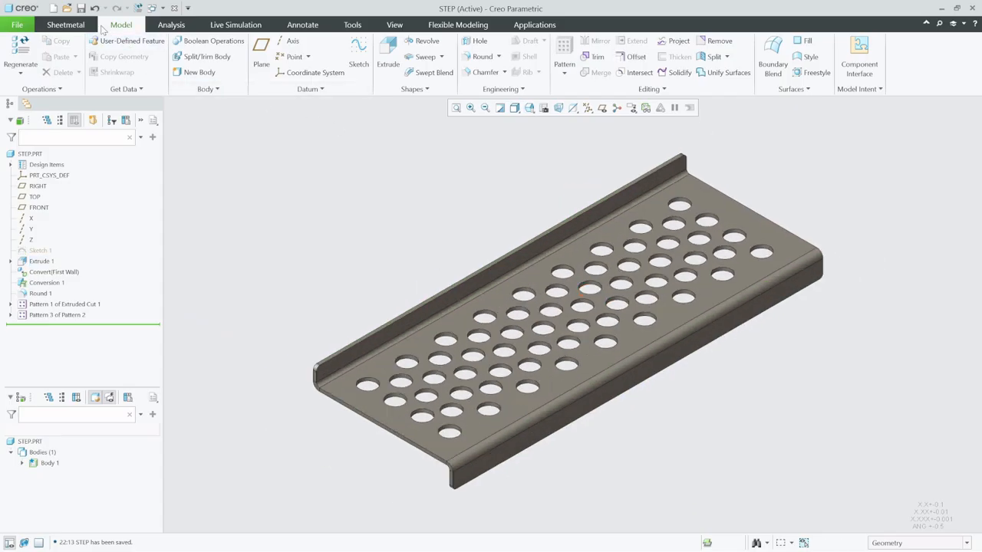
# - Close the STEP and STEP-SIDE-IPE part windows and regenerate assembly ASM0001 with the widened steps
pyautogui.click(174, 7)
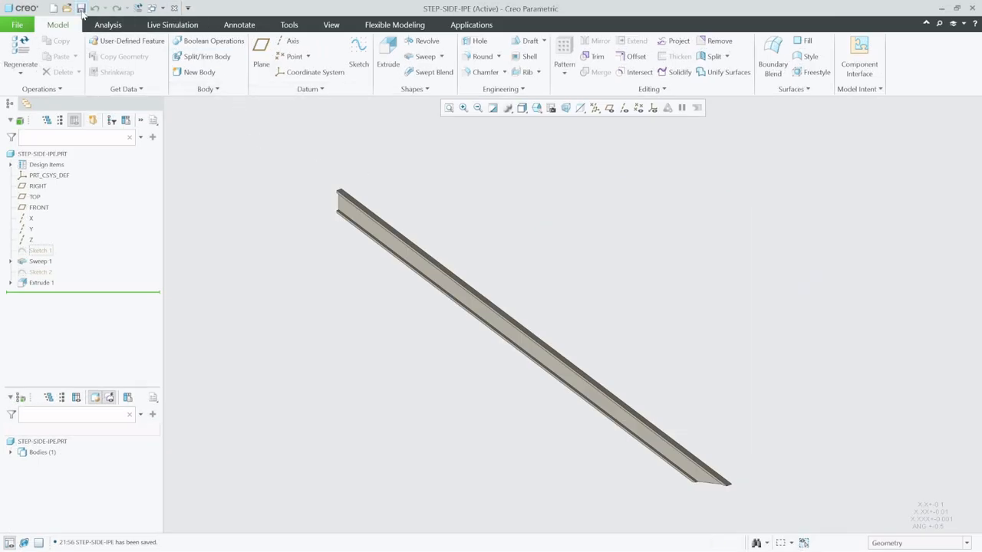
pyautogui.click(174, 8)
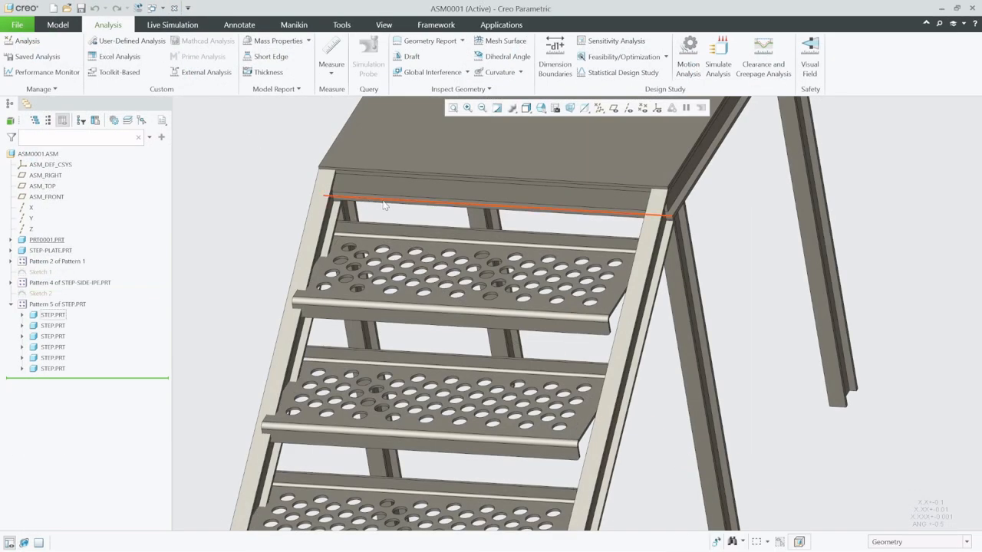
pyautogui.click(49, 26)
pyautogui.click(21, 51)
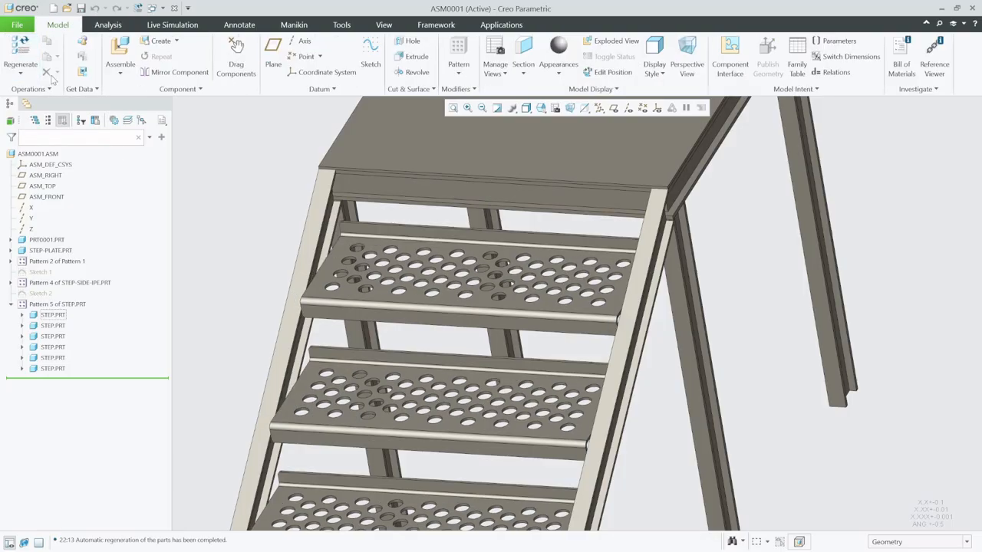
# - Examine how the ends of the widened steps meet the webs and flanges of the side beams
pyautogui.moveTo(328, 251); pyautogui.dragTo(393, 236, button='middle')
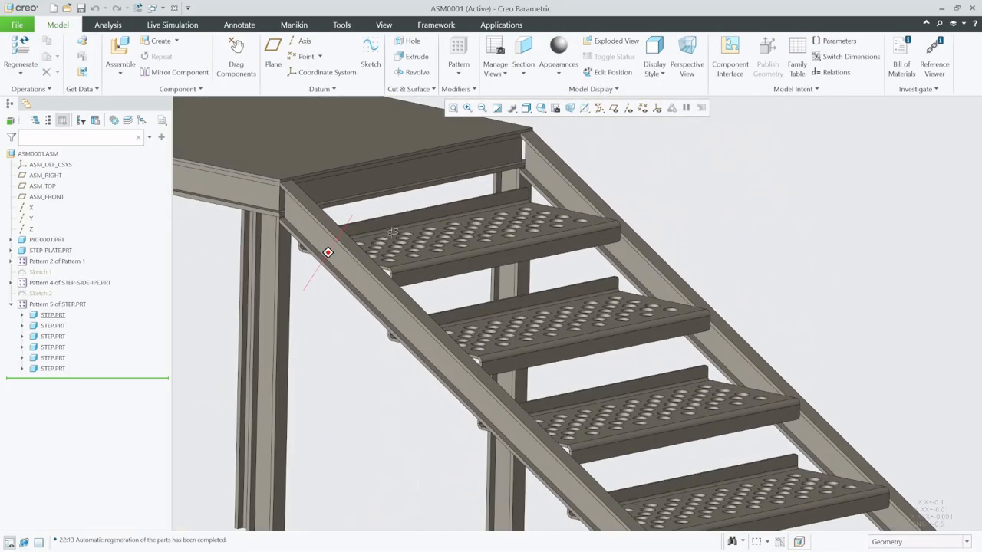
pyautogui.scroll(-5, 393, 236)
pyautogui.scroll(-2, 641, 355)
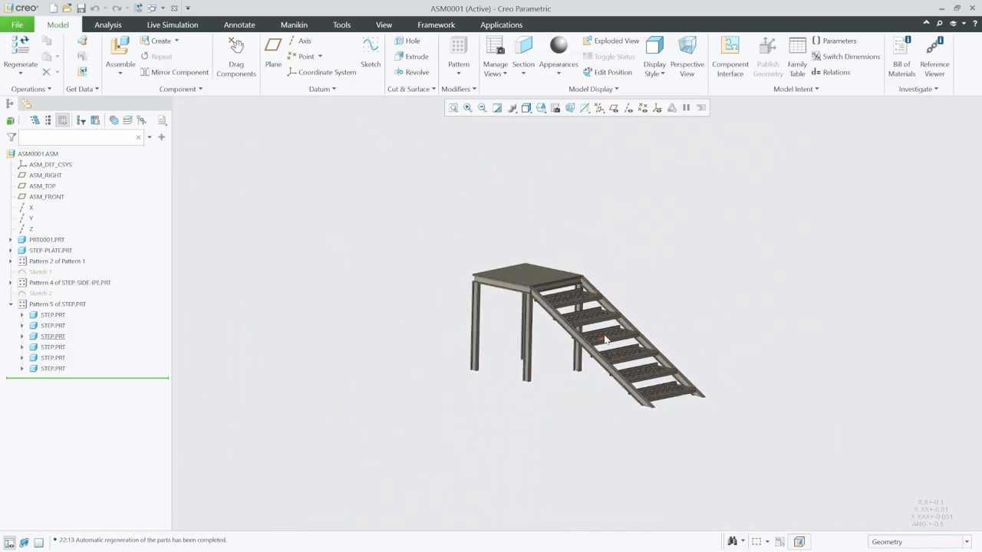
pyautogui.scroll(4, 640, 354)
pyautogui.moveTo(641, 354)
pyautogui.mouseDown(button='middle')
pyautogui.moveTo(673, 274)
pyautogui.moveTo(629, 338)
pyautogui.moveTo(557, 379)
pyautogui.moveTo(537, 378)
pyautogui.moveTo(555, 368)
pyautogui.moveTo(640, 366)
pyautogui.mouseUp(button='middle')
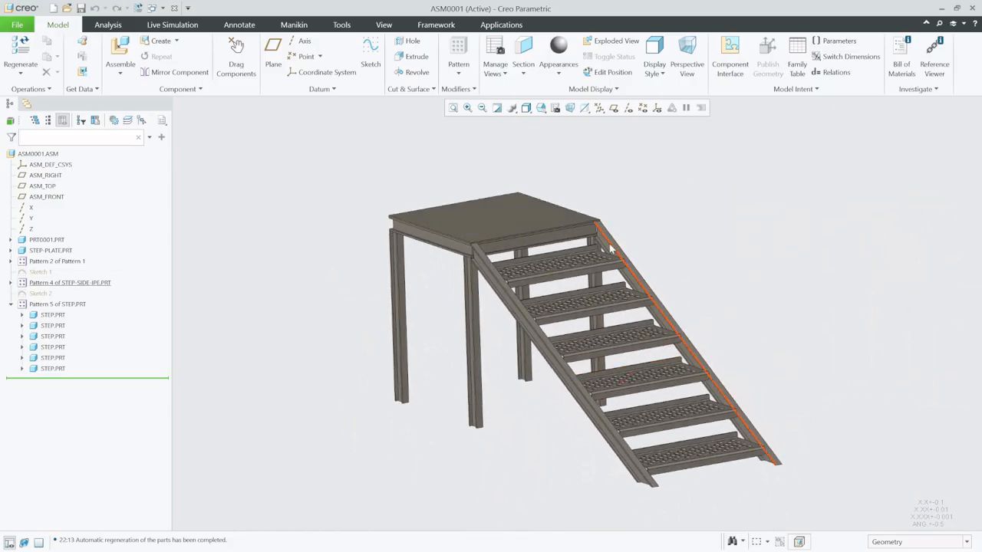
pyautogui.scroll(4, 606, 230)
pyautogui.scroll(4, 579, 286)
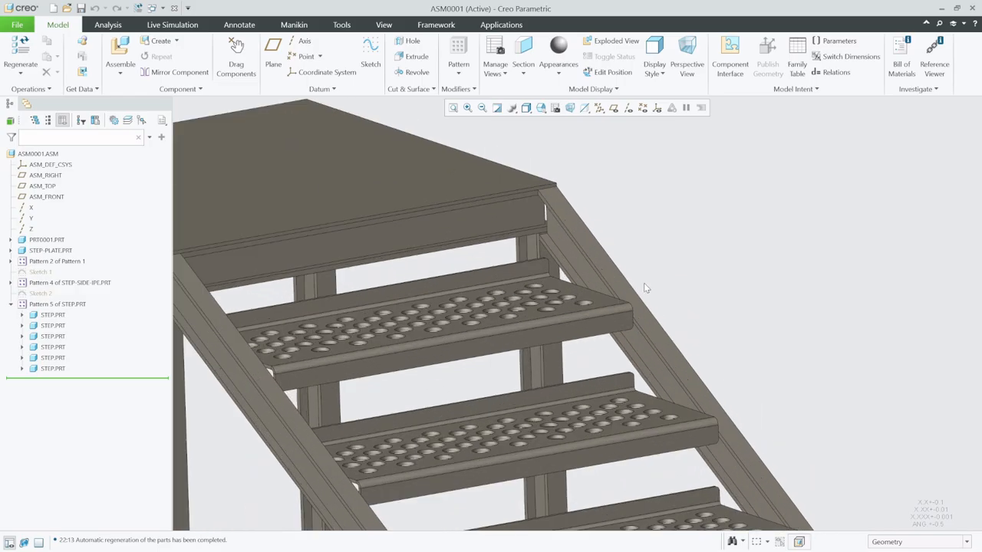
pyautogui.scroll(-2, 633, 295)
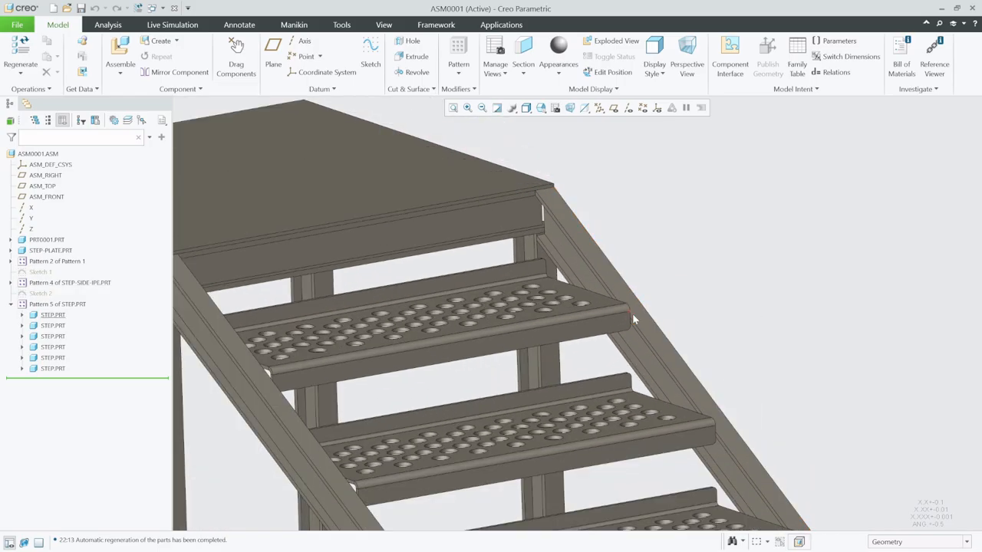
pyautogui.scroll(-5, 586, 298)
pyautogui.scroll(7, 586, 299)
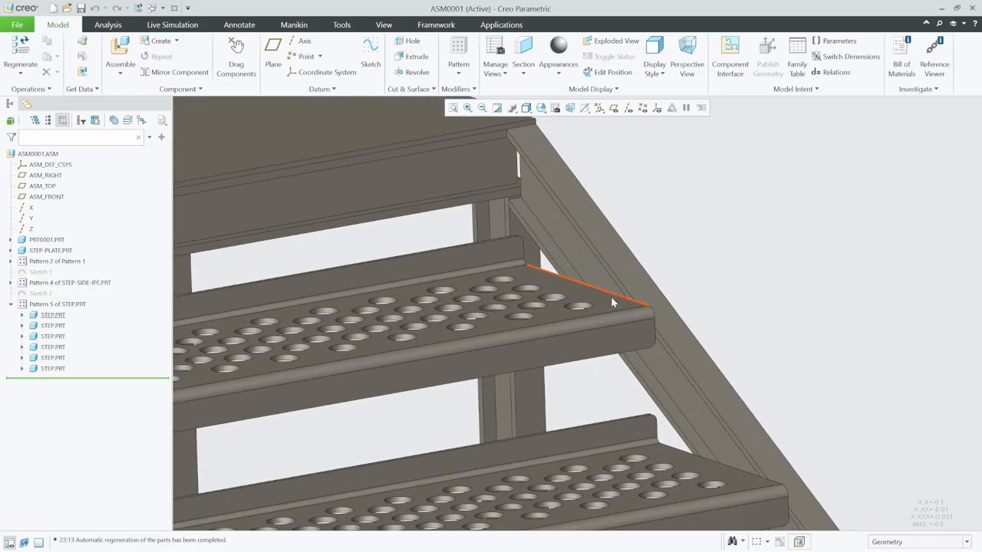
pyautogui.moveTo(591, 299)
pyautogui.mouseDown(button='middle')
pyautogui.moveTo(606, 286)
pyautogui.moveTo(629, 307)
pyautogui.moveTo(610, 295)
pyautogui.moveTo(489, 296)
pyautogui.moveTo(493, 276)
pyautogui.moveTo(620, 306)
pyautogui.mouseUp(button='middle')
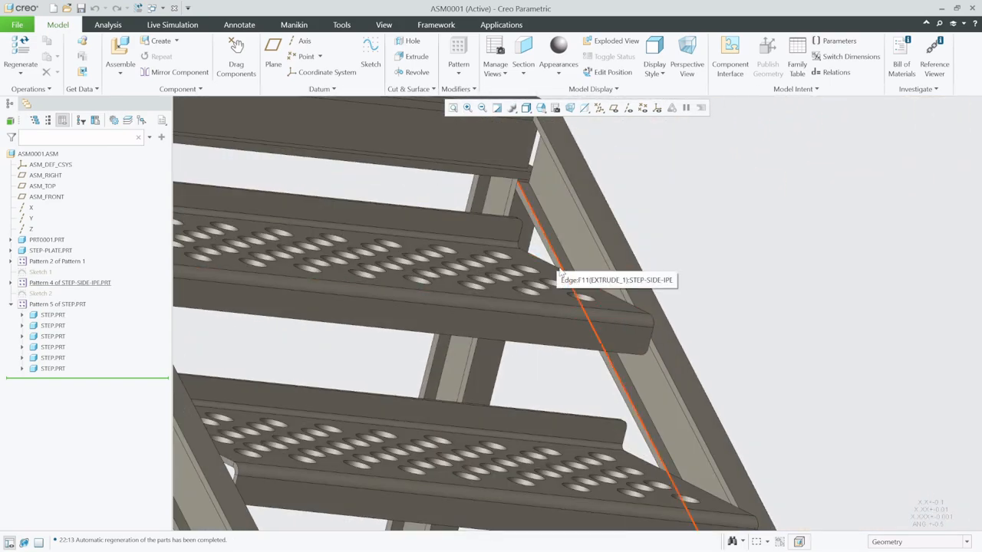
pyautogui.scroll(3, 585, 321)
pyautogui.moveTo(585, 320)
pyautogui.mouseDown(button='middle')
pyautogui.moveTo(528, 320)
pyautogui.moveTo(427, 344)
pyautogui.mouseUp(button='middle')
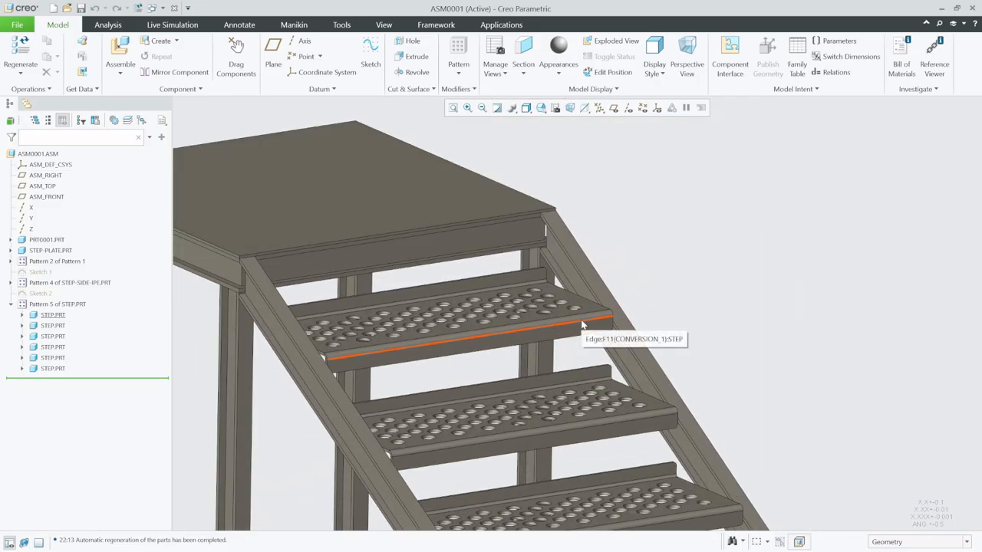
# - Reopen the step part from the assembly and redefine Extrude 1 with a depth of 950-16
pyautogui.click(427, 344)
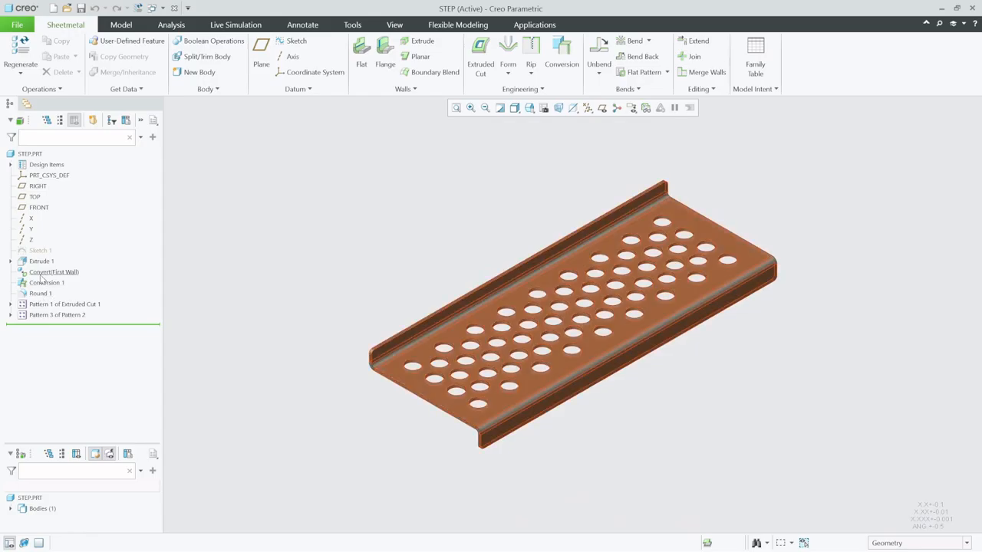
pyautogui.click(41, 261)
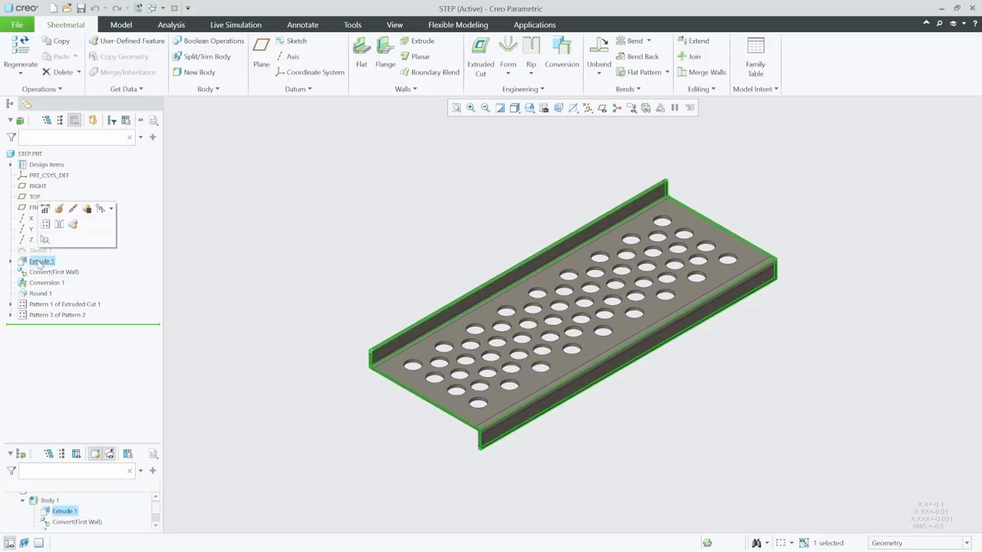
pyautogui.click(59, 209)
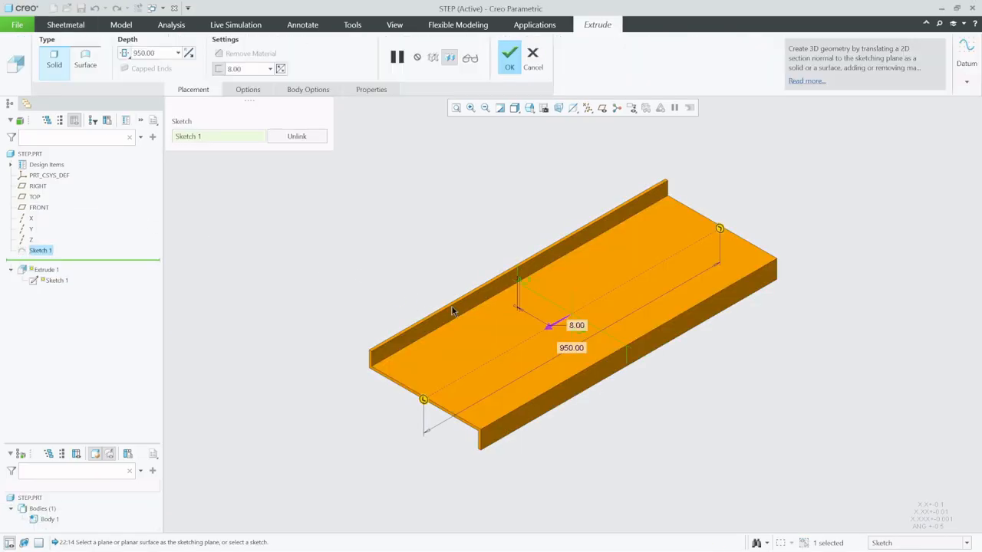
pyautogui.doubleClick(574, 349)
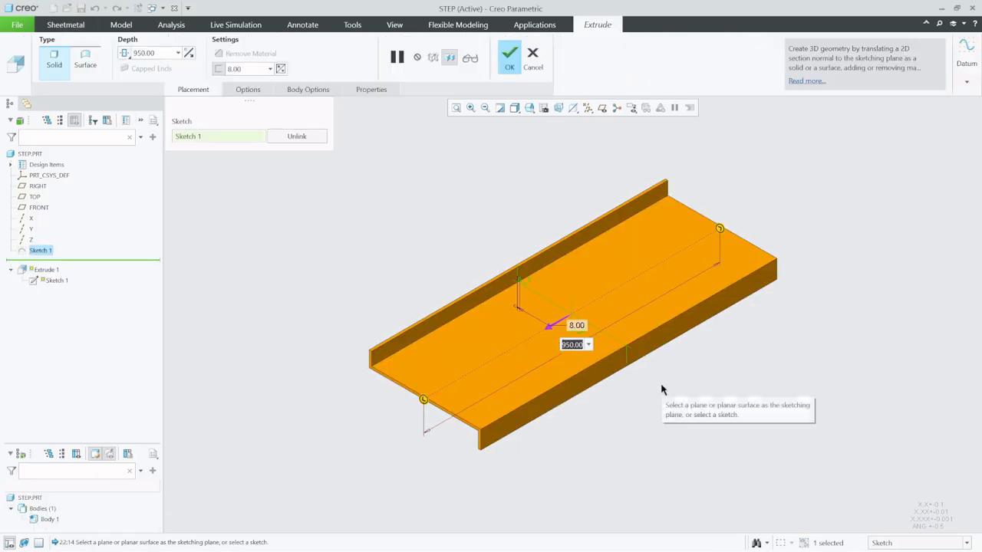
pyautogui.write('9')
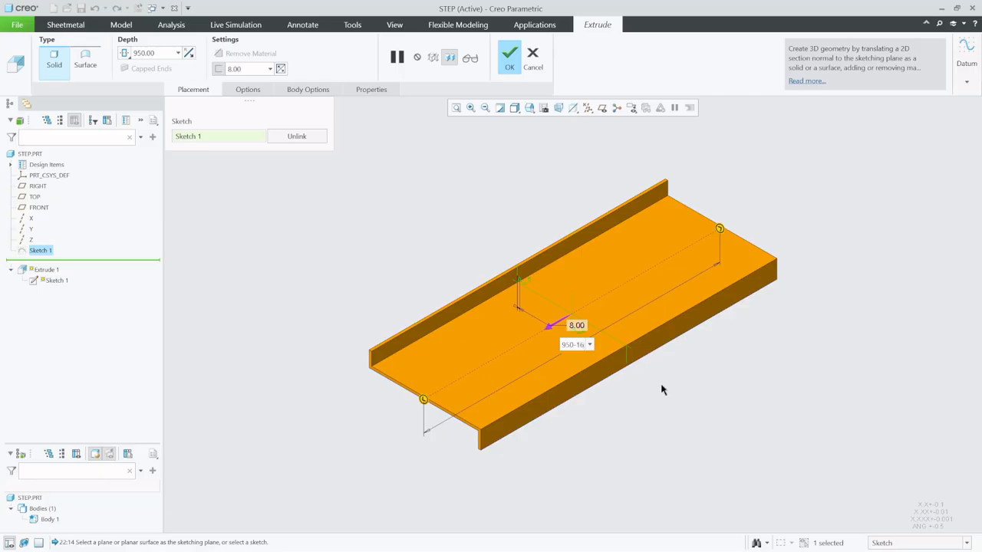
pyautogui.press('Return')
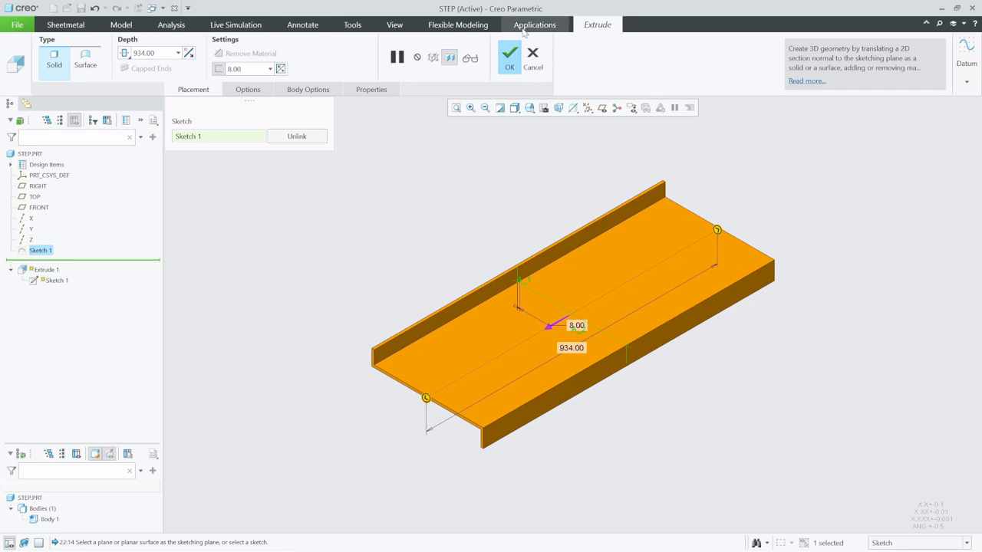
pyautogui.click(509, 55)
pyautogui.click(443, 246)
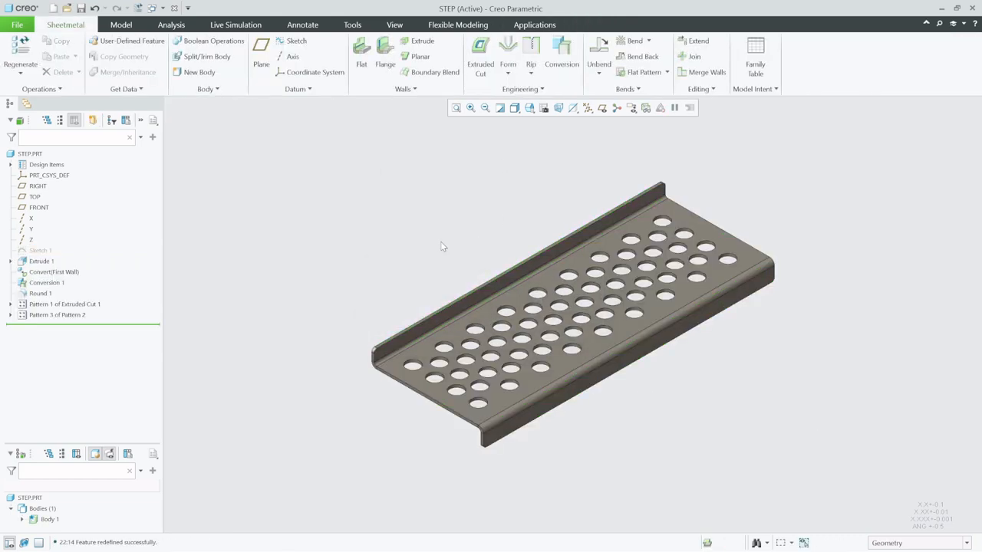
# - Start a sketch on the end face of the perforated step and orient the view parallel to the sketch plane
pyautogui.click(292, 40)
pyautogui.scroll(3, 453, 453)
pyautogui.scroll(3, 459, 466)
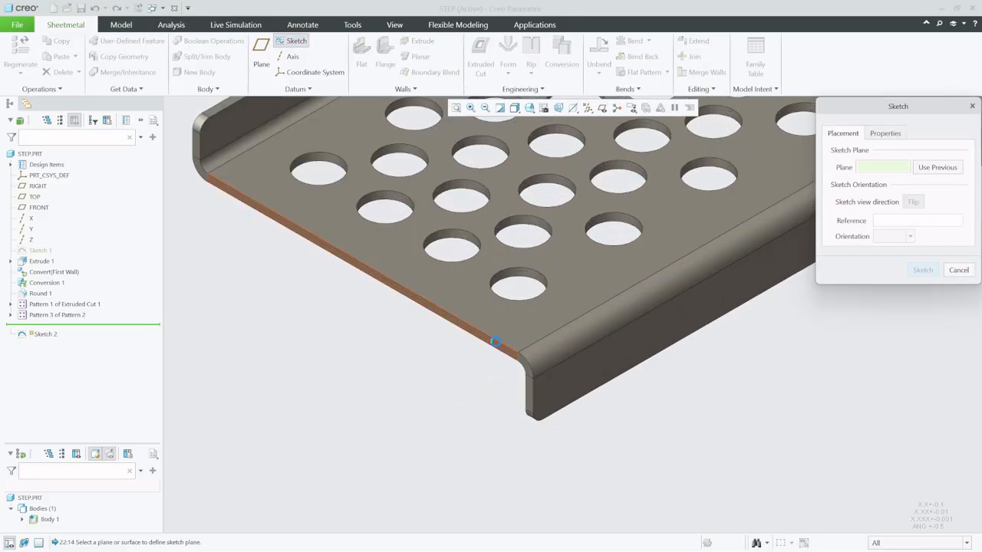
pyautogui.click(495, 341)
pyautogui.click(923, 270)
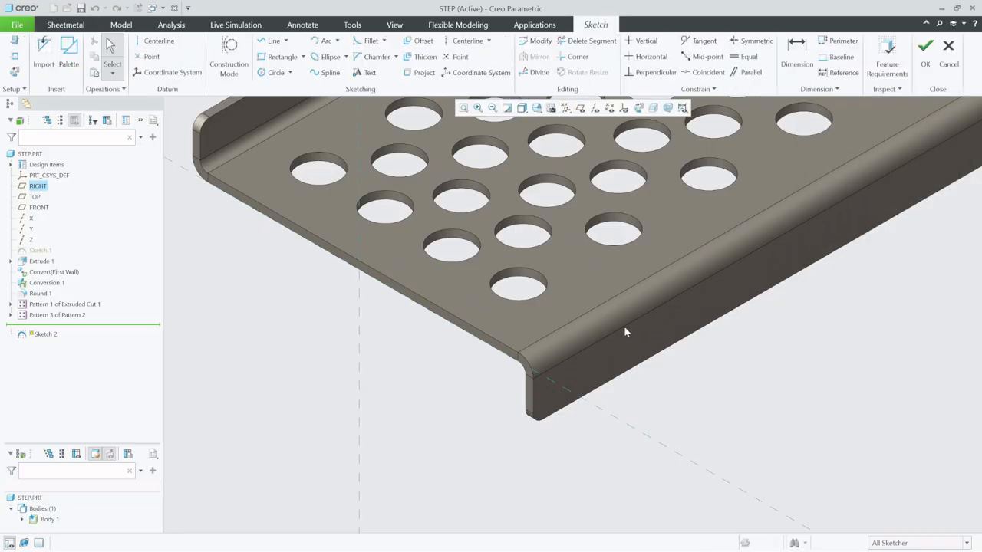
pyautogui.click(638, 108)
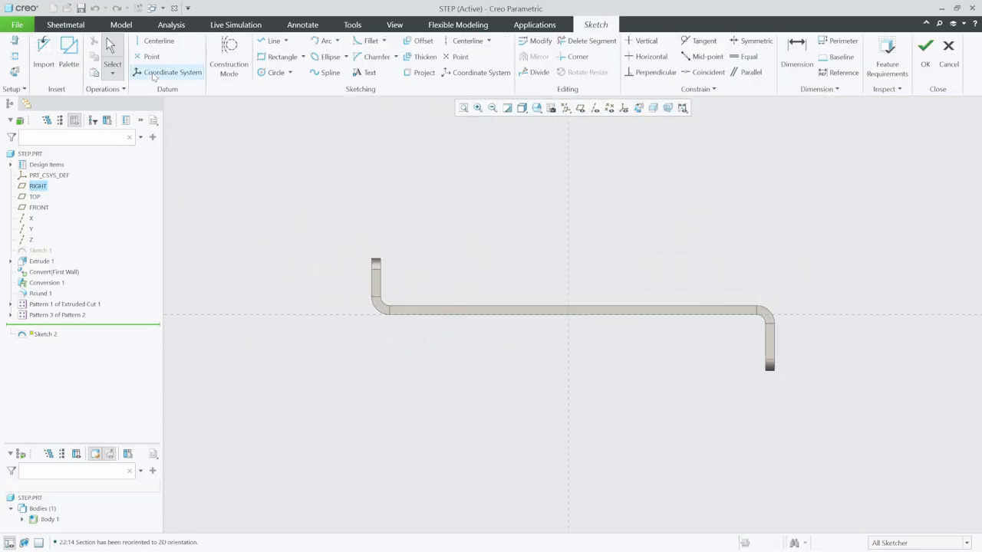
# - Add the Round 1 edges on the upturned and downturned flanges as sketch references
pyautogui.click(15, 56)
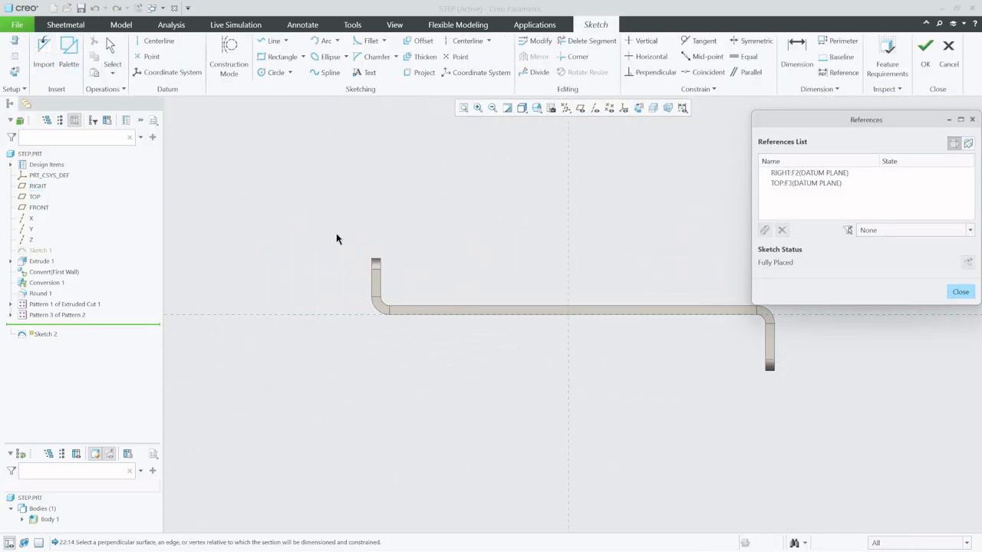
pyautogui.scroll(3, 384, 273)
pyautogui.click(369, 274)
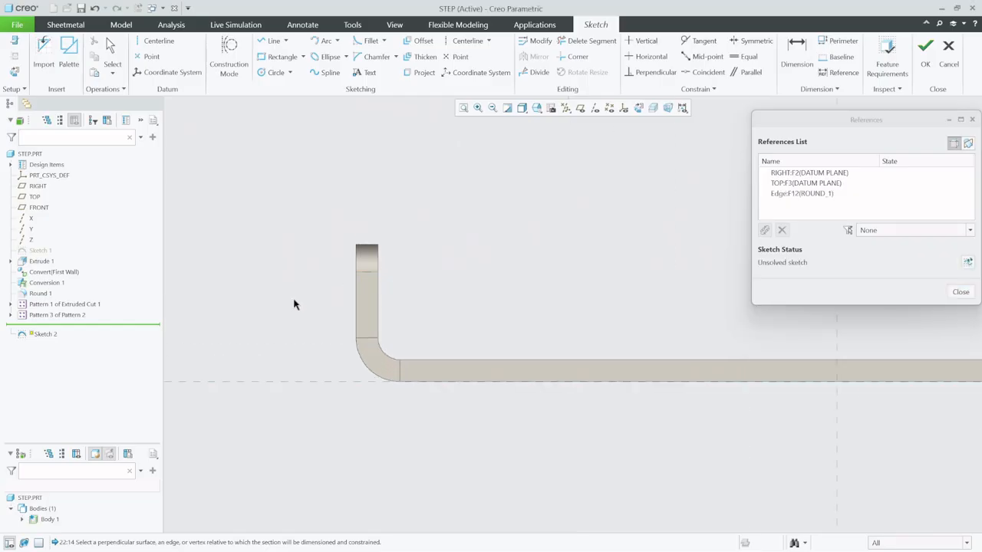
pyautogui.scroll(-3, 256, 319)
pyautogui.scroll(3, 633, 386)
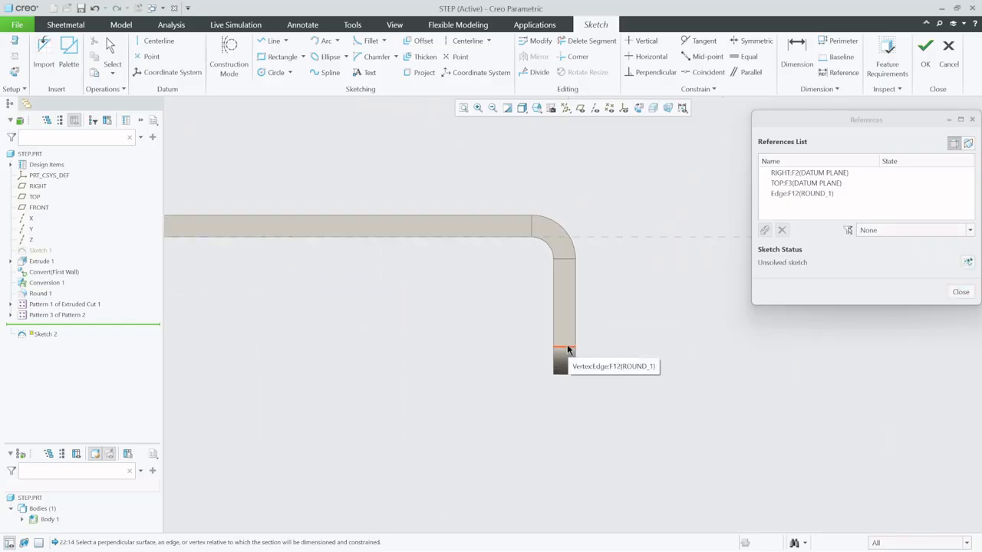
pyautogui.scroll(-4, 690, 362)
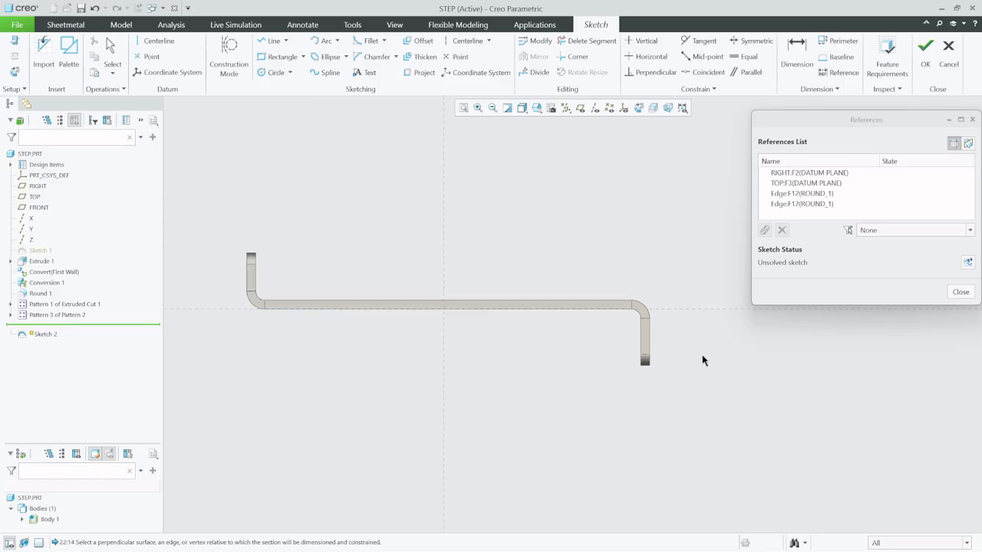
# - Draw two horizontal datum centerlines through the referenced round edges of the upturned and downturned flanges
pyautogui.click(158, 40)
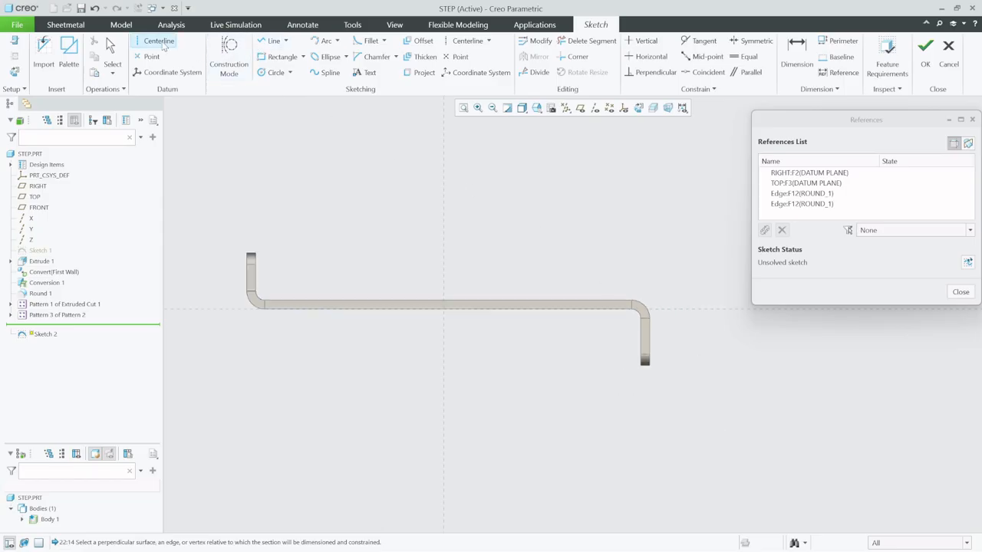
pyautogui.click(255, 264)
pyautogui.click(307, 270)
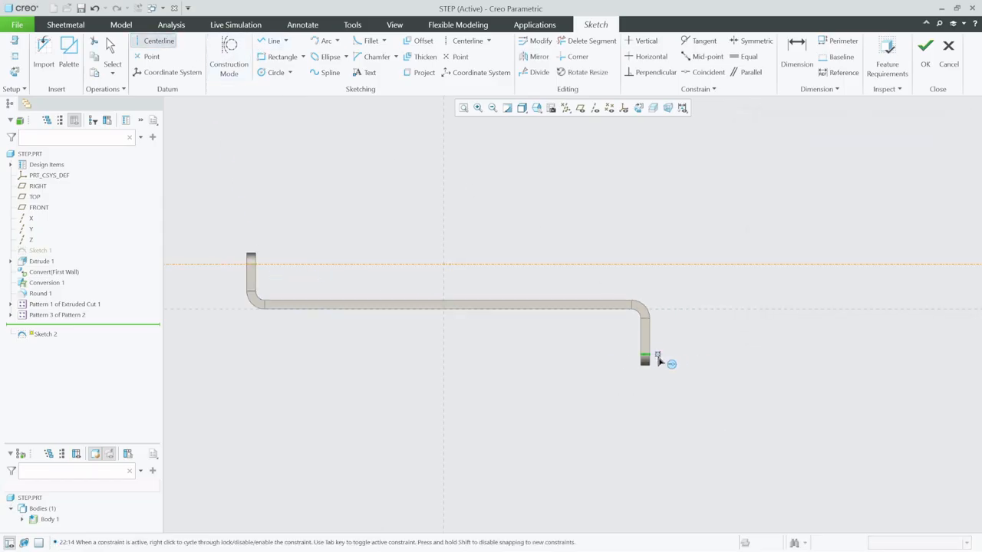
pyautogui.click(656, 360)
pyautogui.click(682, 346)
# - Add the outer faces of both flanges and the top surface of the tread as sketch references
pyautogui.click(15, 56)
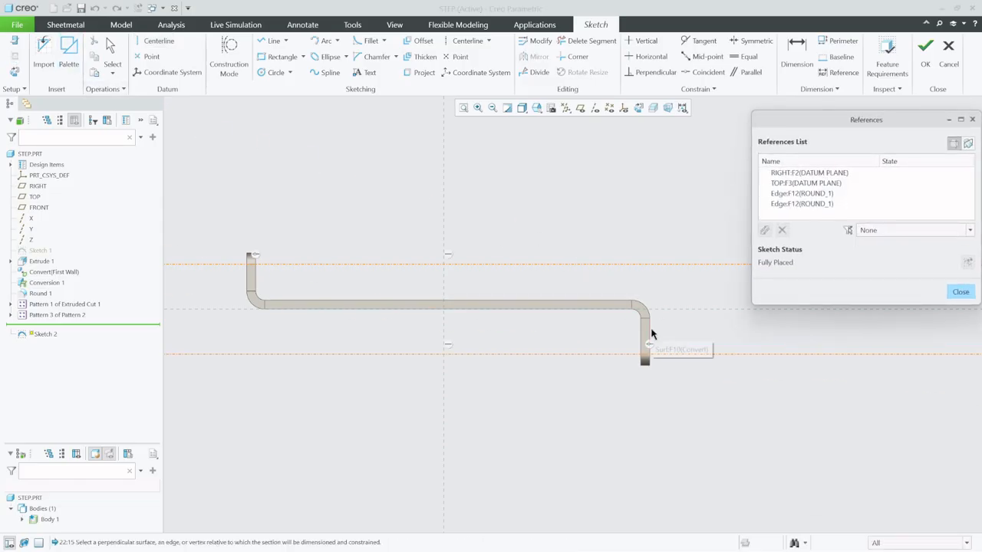
pyautogui.click(651, 334)
pyautogui.click(246, 278)
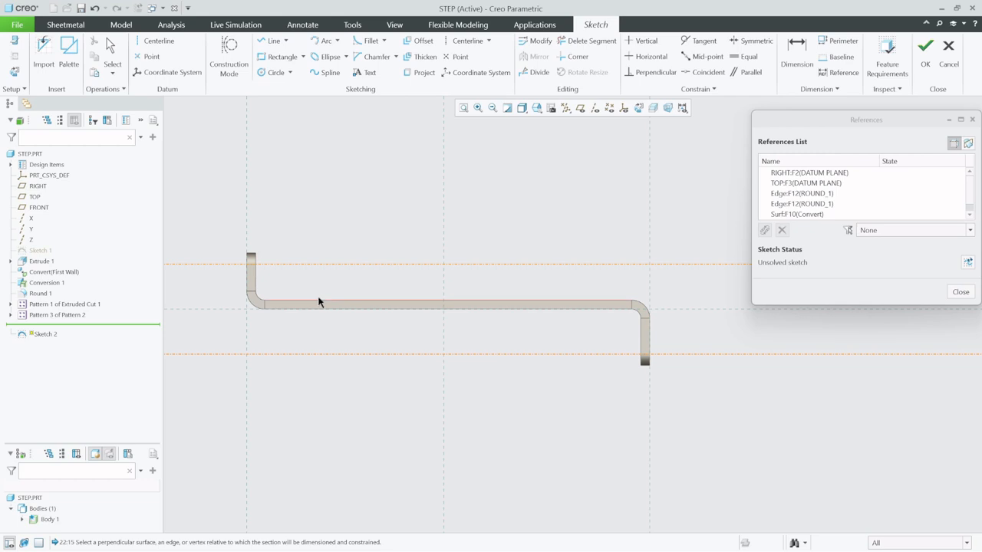
pyautogui.click(319, 298)
pyautogui.click(961, 293)
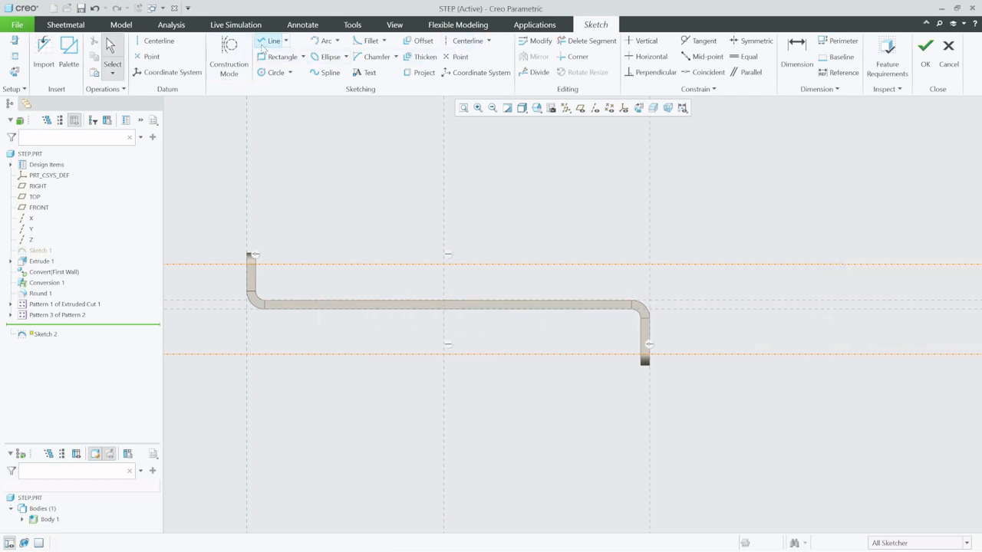
# - Sketch connected lines up the downturned flange's outer face, along the tread's top surface and up the upturned flange's inner face
pyautogui.click(268, 41)
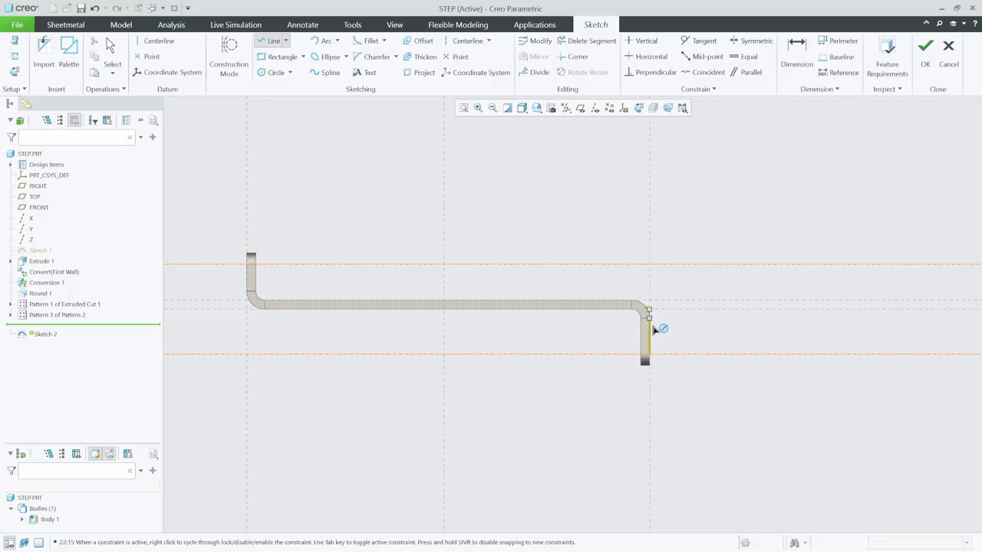
pyautogui.scroll(4, 648, 303)
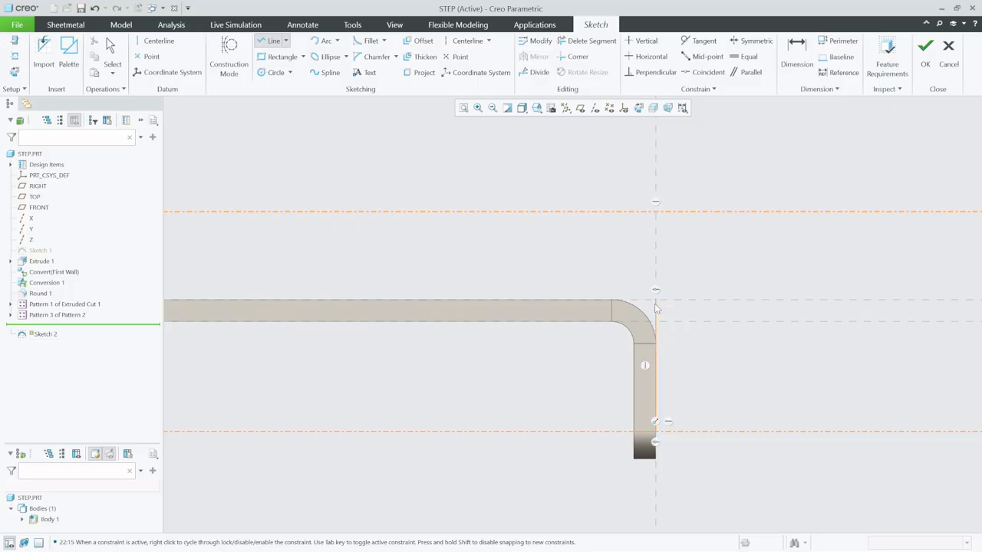
pyautogui.scroll(-3, 656, 307)
pyautogui.scroll(-3, 324, 306)
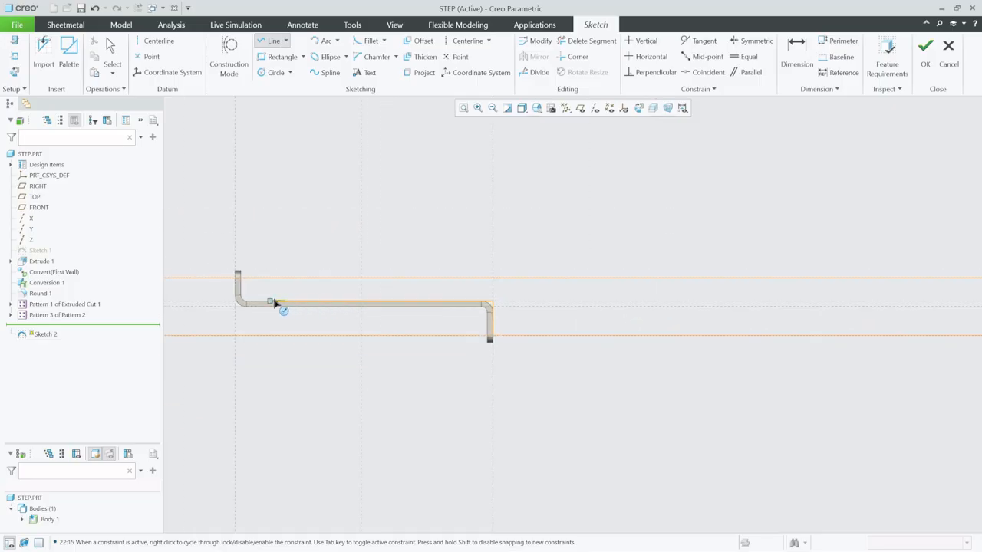
pyautogui.scroll(3, 267, 305)
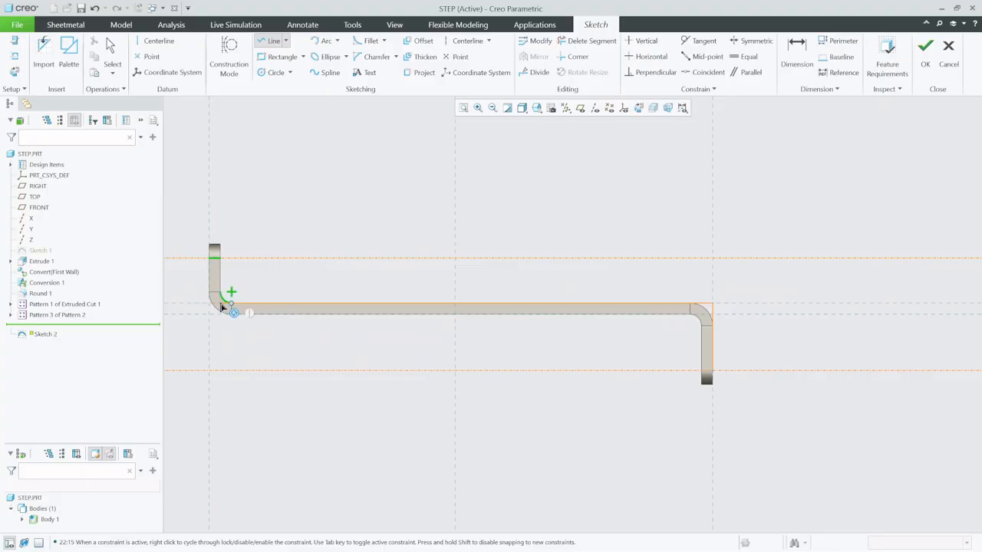
pyautogui.scroll(3, 224, 307)
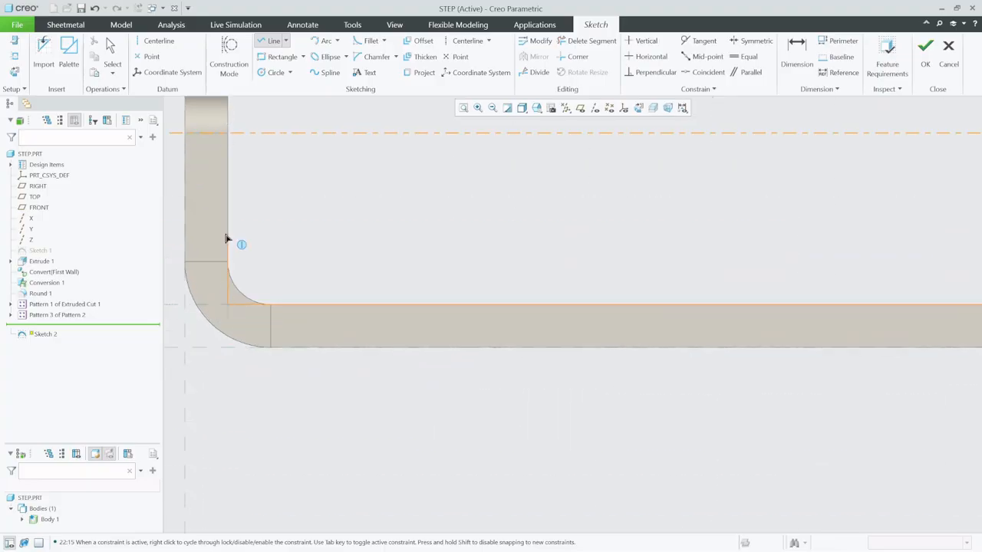
pyautogui.scroll(-1, 225, 224)
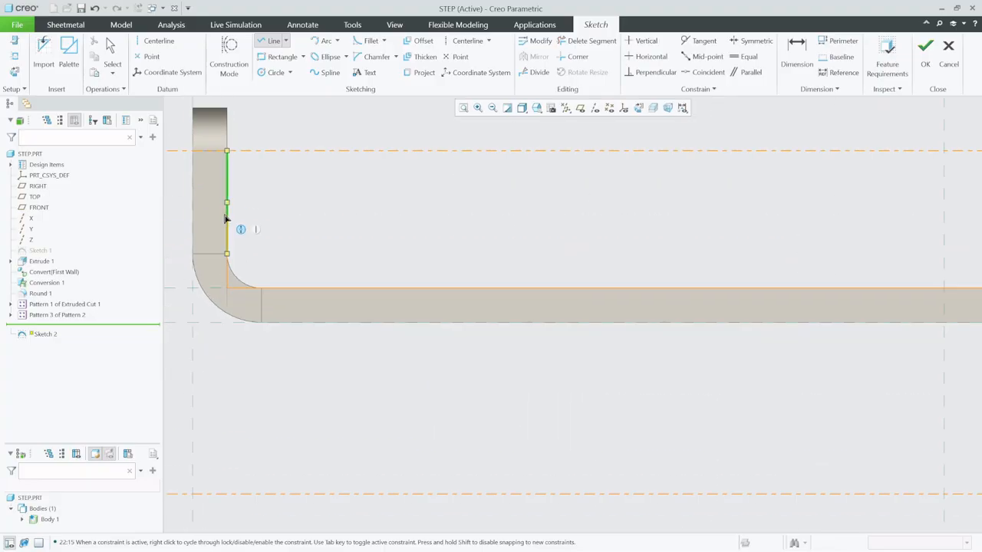
# - Close the profile across the upturned flange, down its outer face and along a sloped line to the downturned flange's centerline
pyautogui.click(193, 151)
pyautogui.scroll(-3, 201, 441)
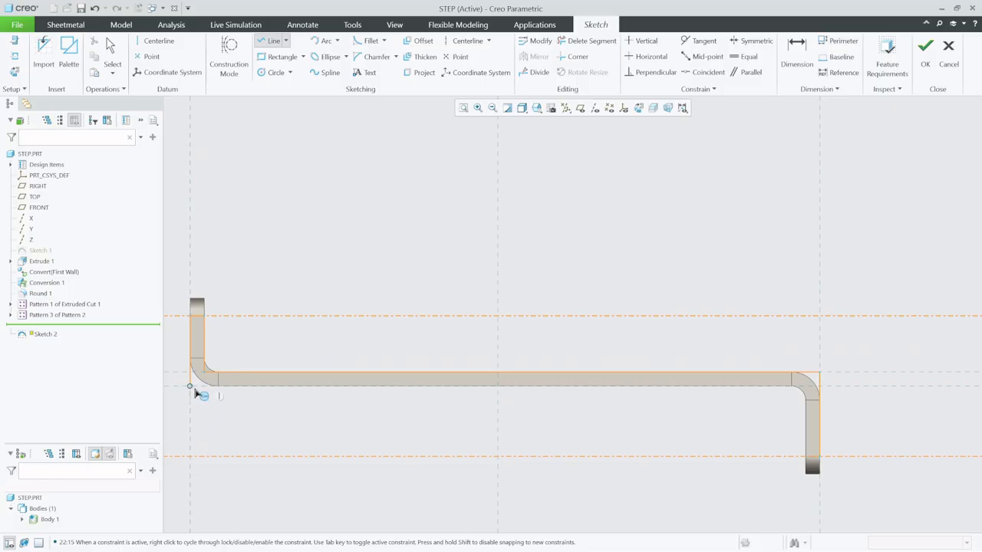
pyautogui.click(195, 393)
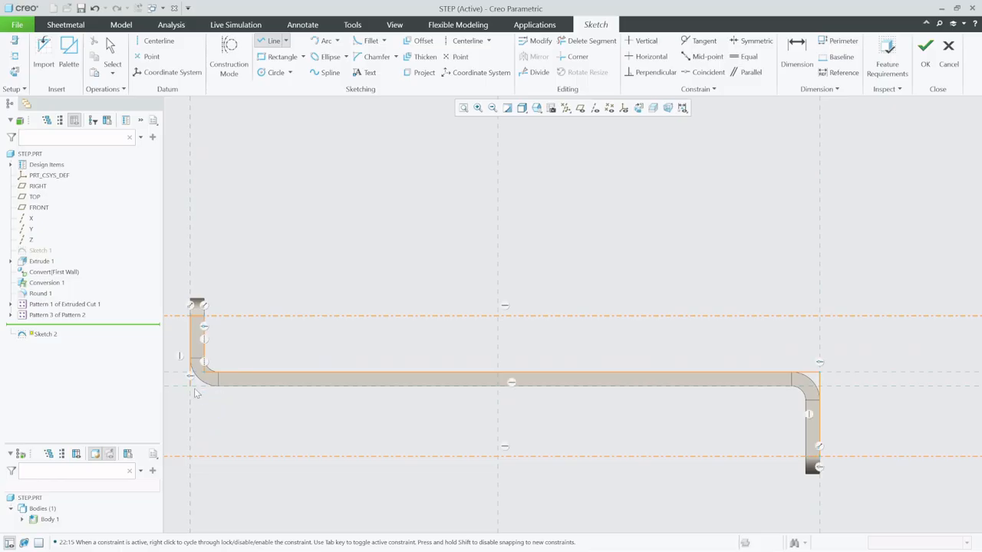
pyautogui.click(195, 390)
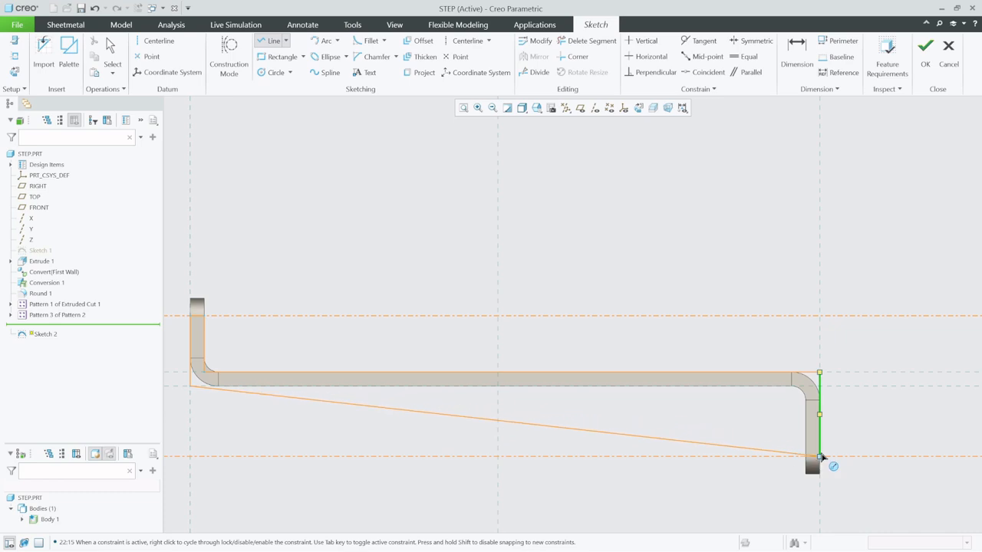
pyautogui.click(819, 457)
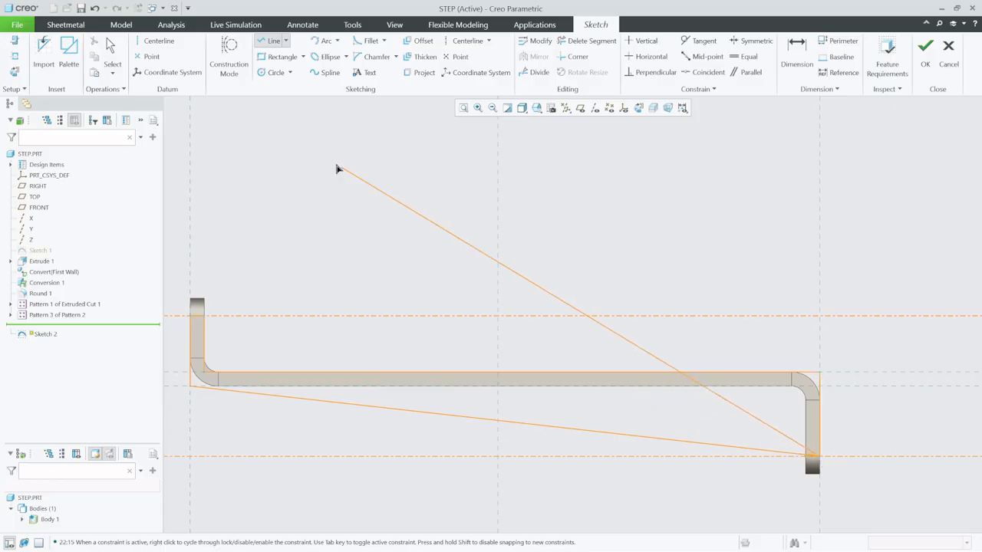
pyautogui.click(112, 52)
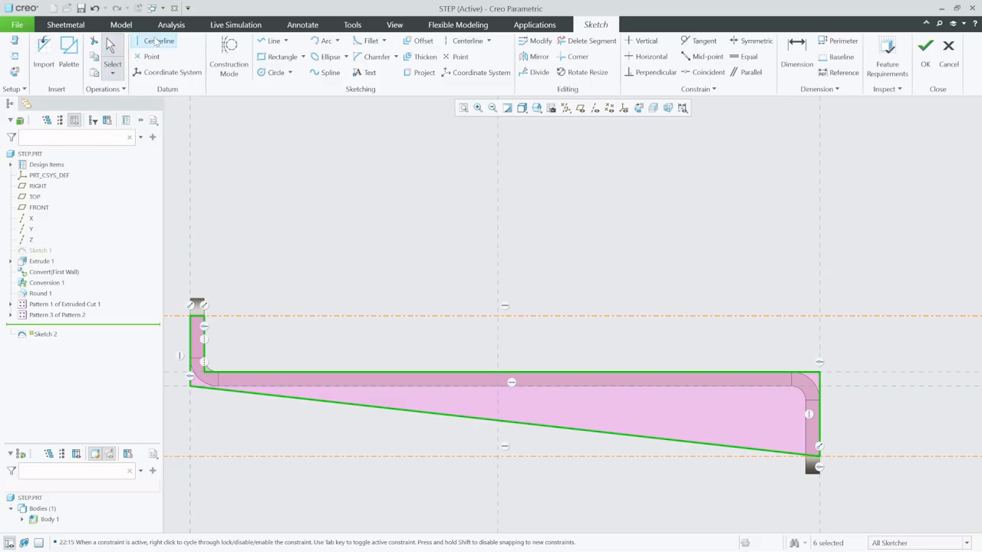
# - Sketch a sloped line from the upturned flange's inner face at the centerline to the start of the opposite bend on the tread's top surface
pyautogui.click(265, 42)
pyautogui.click(203, 316)
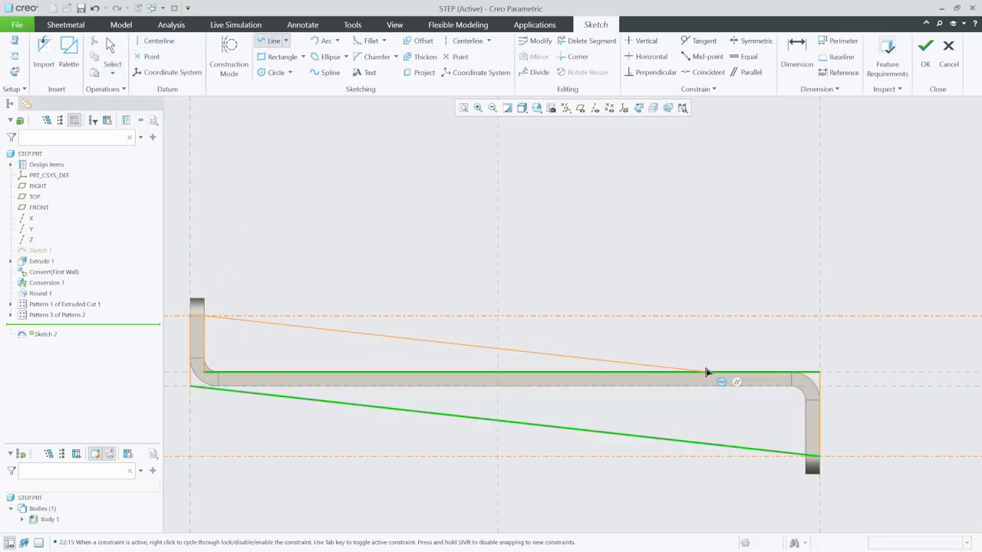
pyautogui.click(820, 374)
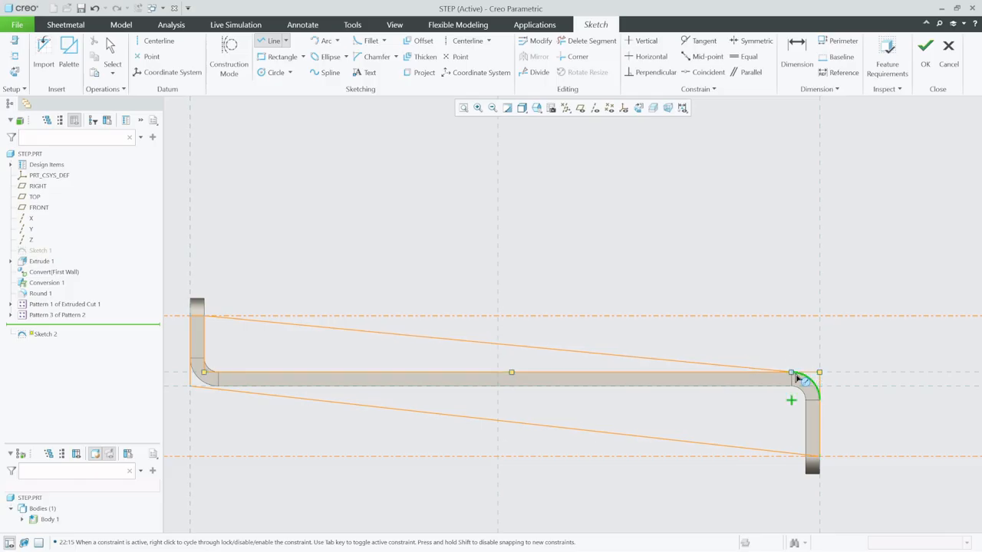
pyautogui.click(112, 51)
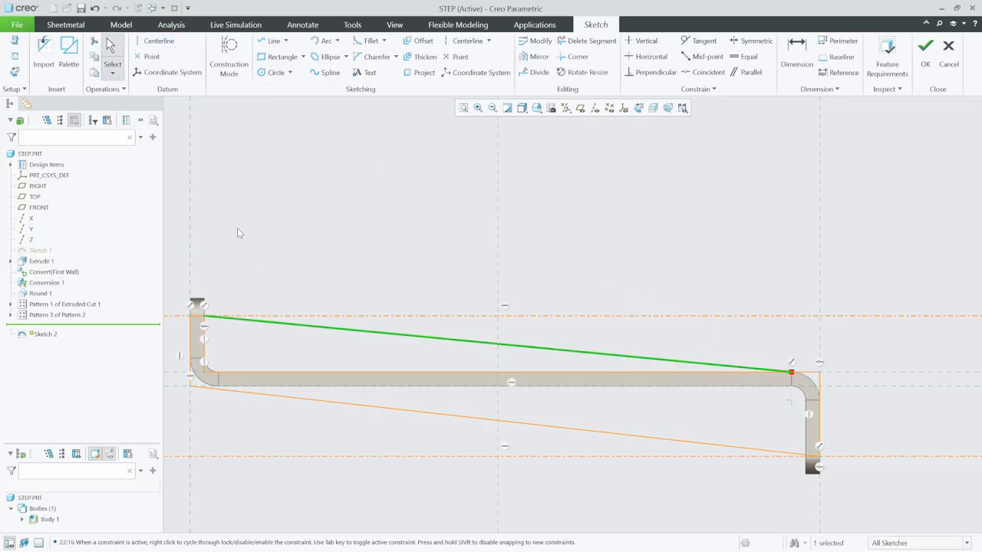
# - Delete the long line along the tread's top surface and close the outline with a short horizontal line above the downturned flange's bend
pyautogui.click(299, 374)
pyautogui.press('Delete')
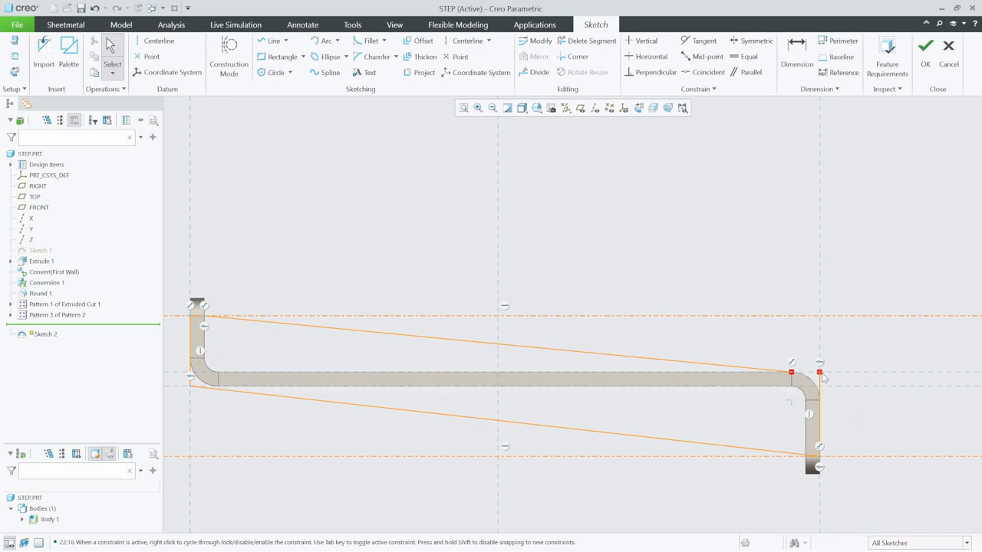
pyautogui.click(273, 41)
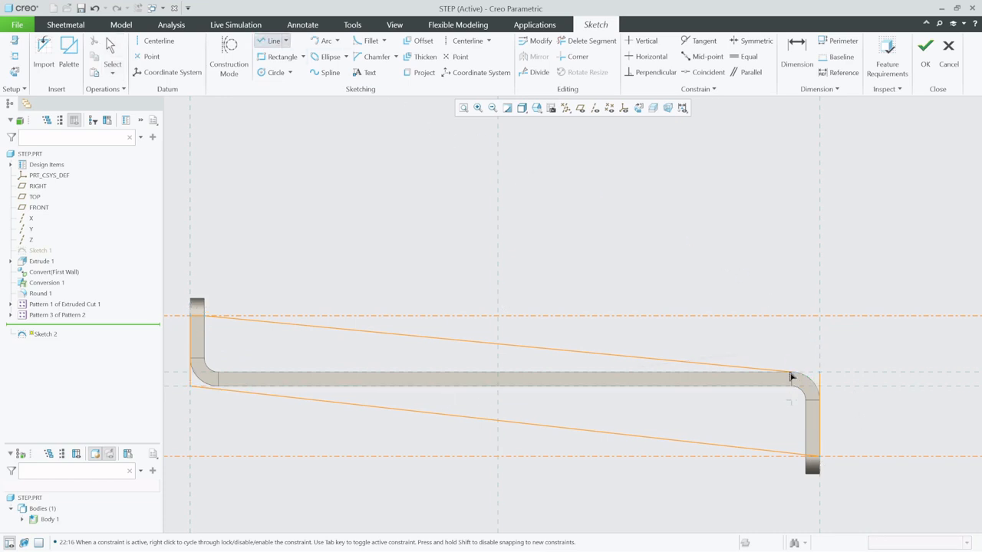
pyautogui.click(819, 373)
pyautogui.click(112, 51)
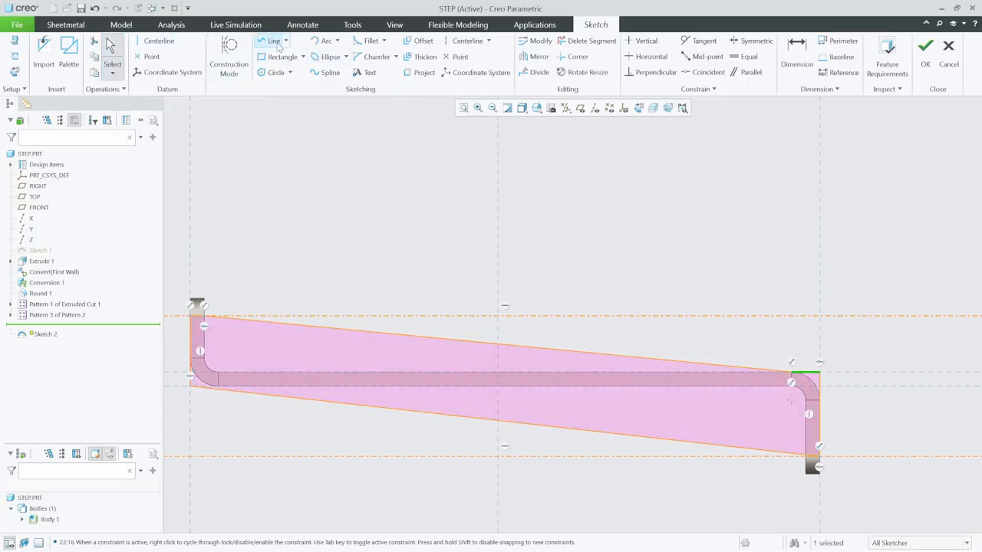
# - Fillet the sketch corner between the short horizontal line and the downturned flange's outer vertical line
pyautogui.click(371, 41)
pyautogui.scroll(-5, 826, 390)
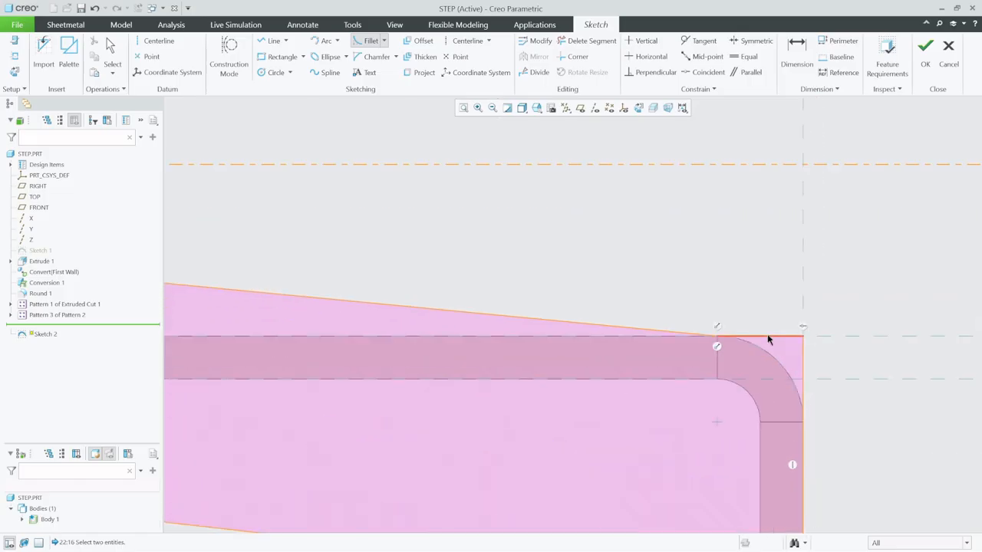
pyautogui.click(770, 337)
pyautogui.click(804, 377)
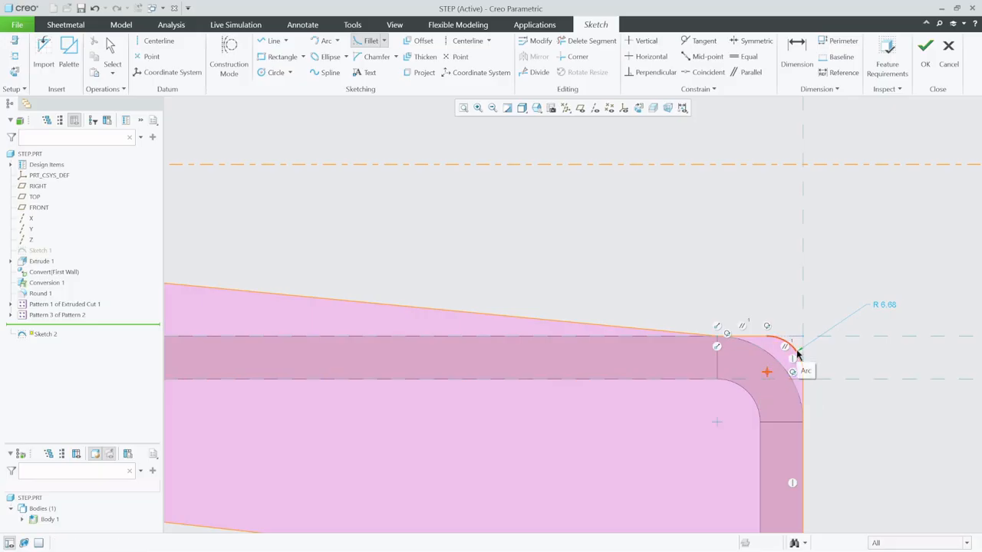
pyautogui.click(803, 374)
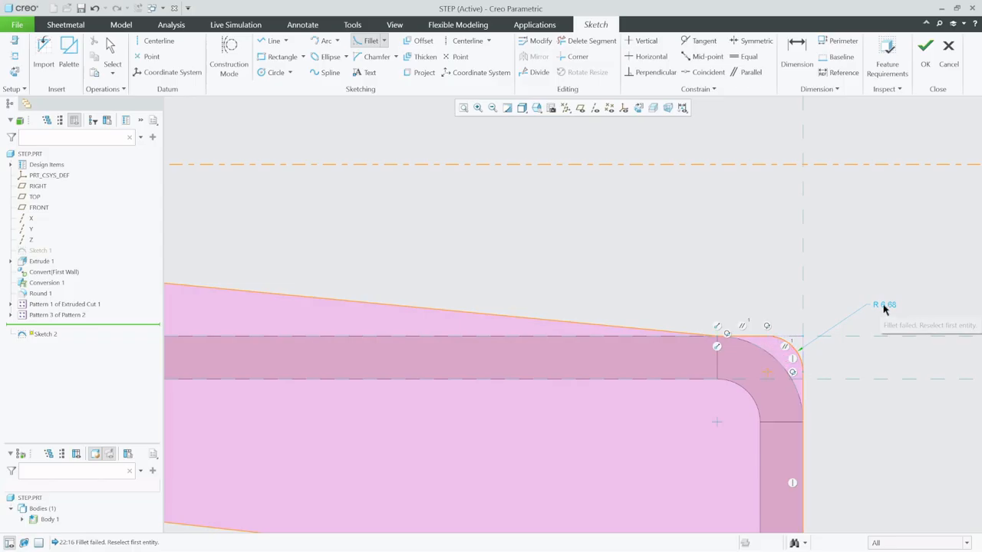
# - Set the new fillet's radius to 10 mm and correct it to 15 mm to follow the downturned flange's bend
pyautogui.click(112, 47)
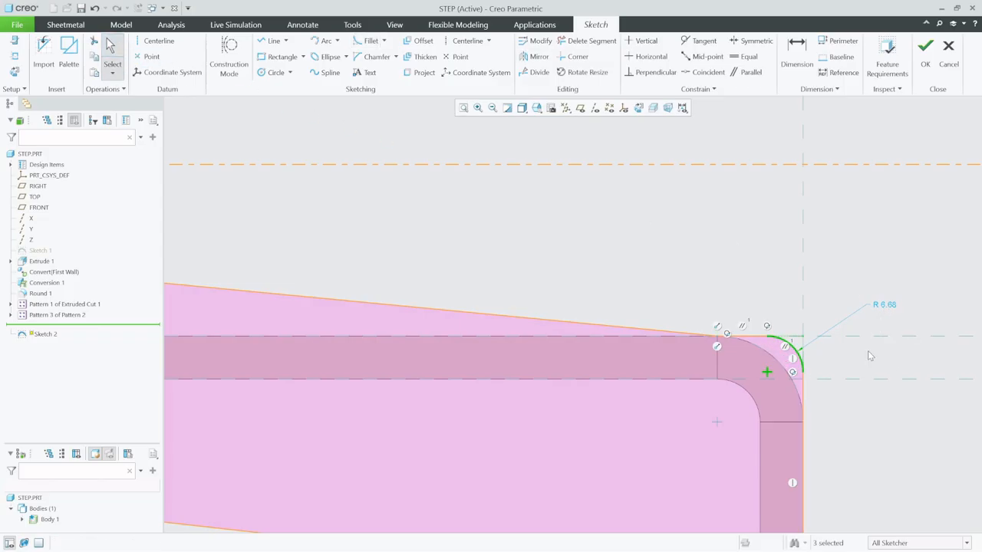
pyautogui.doubleClick(884, 305)
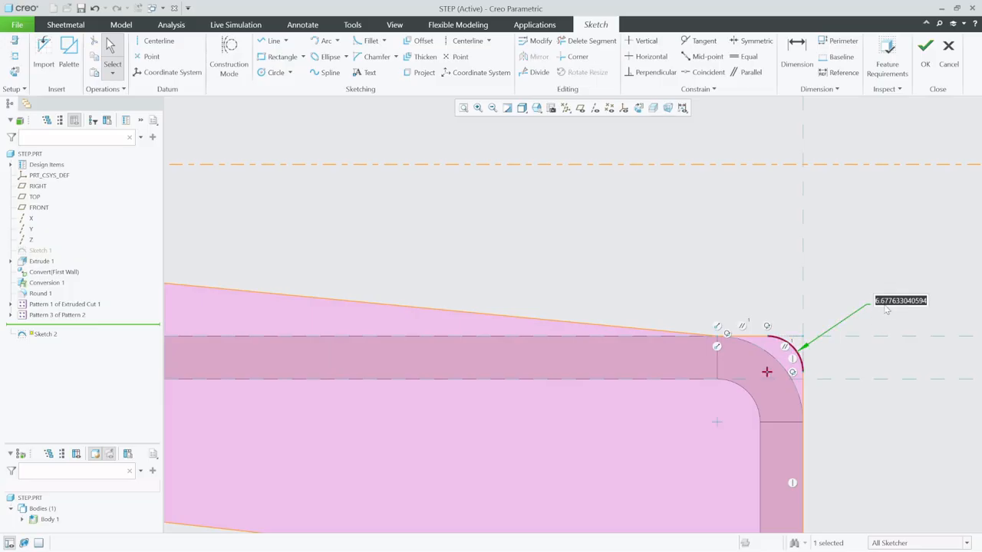
pyautogui.write('1')
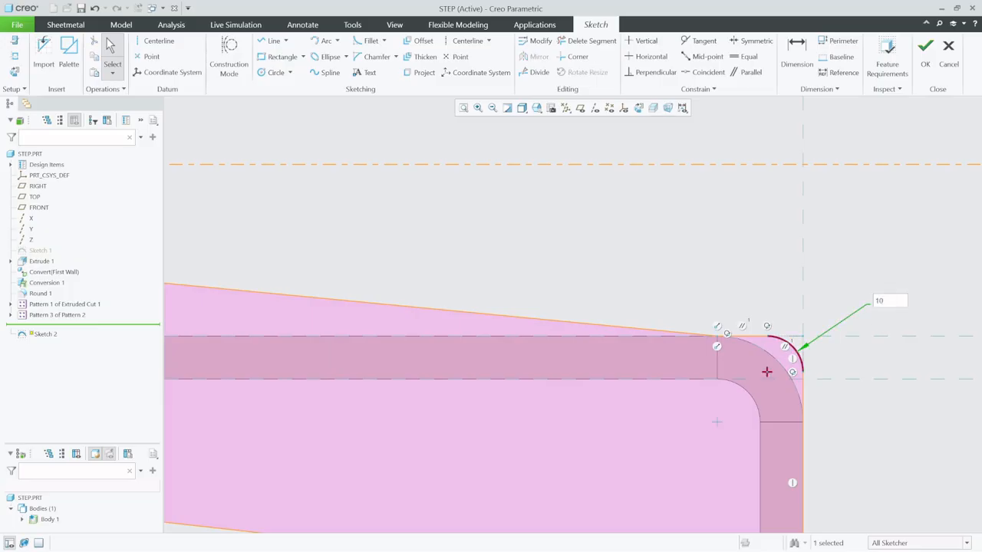
pyautogui.write('0')
pyautogui.press('Return')
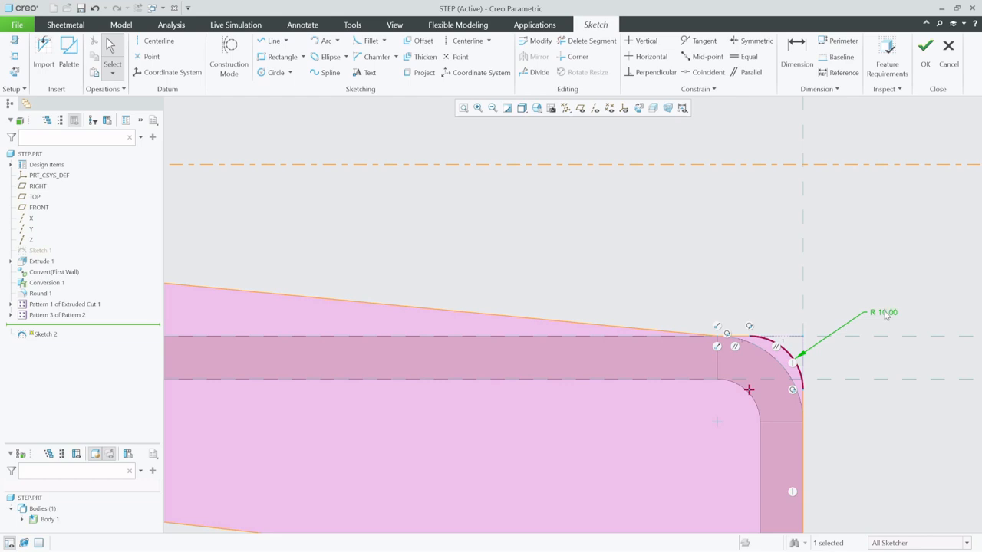
pyautogui.doubleClick(885, 315)
pyautogui.press('Return')
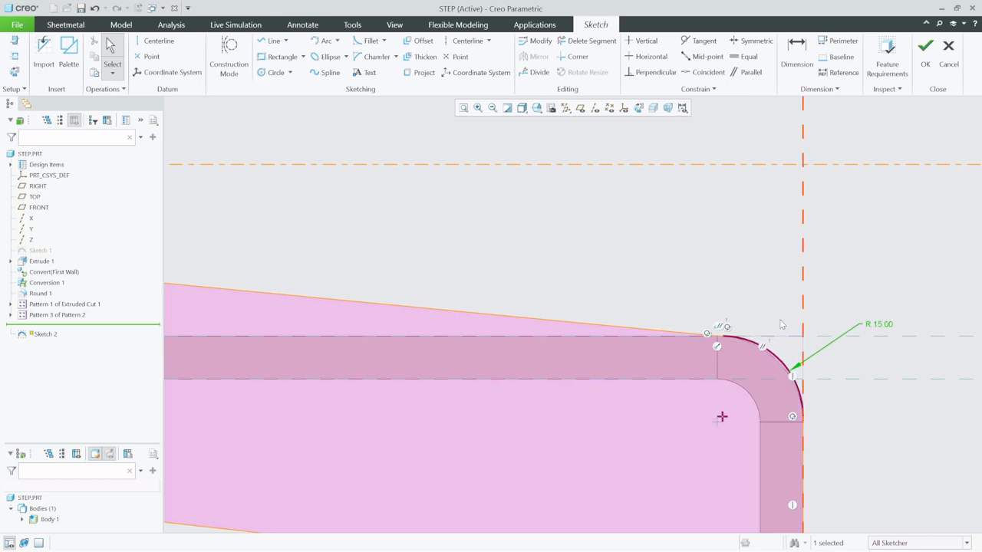
# - Fillet the sketch corner between the upturned flange's outer vertical line and the lower sloped line
pyautogui.scroll(5, 886, 322)
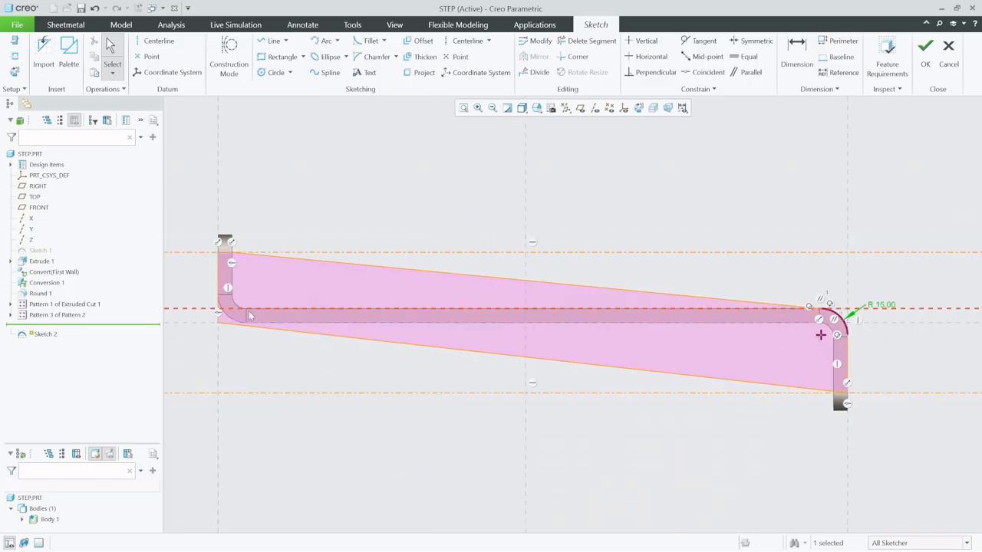
pyautogui.scroll(-8, 207, 316)
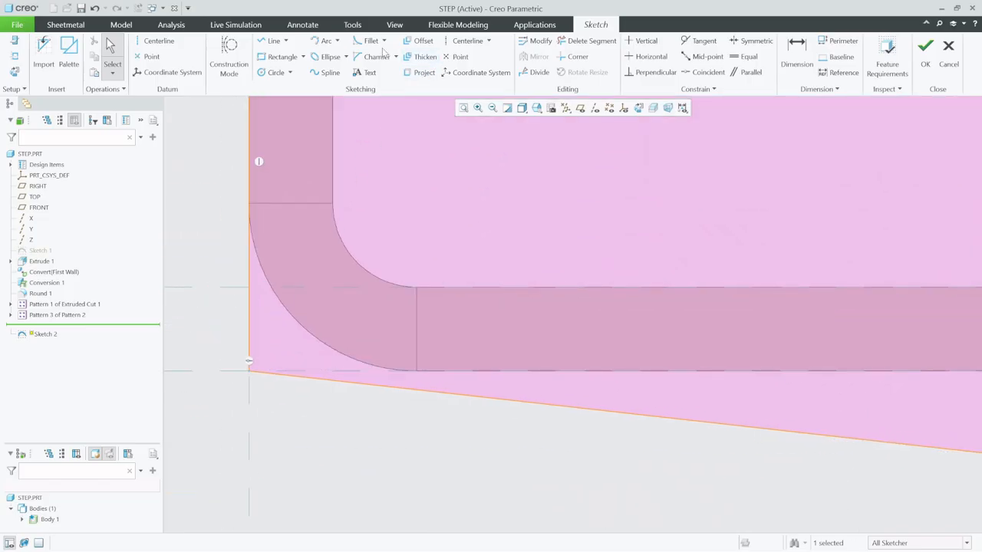
pyautogui.click(369, 41)
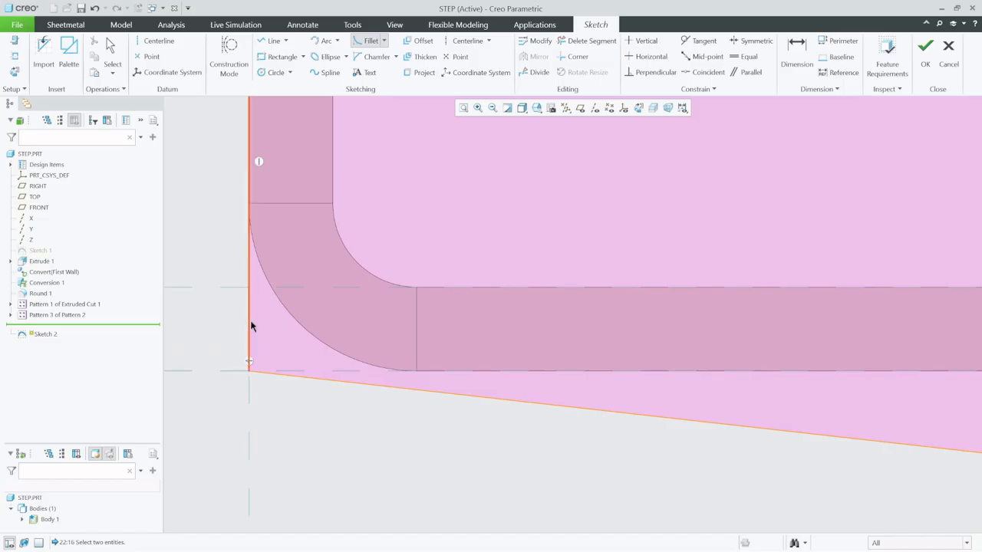
pyautogui.click(249, 351)
pyautogui.click(336, 386)
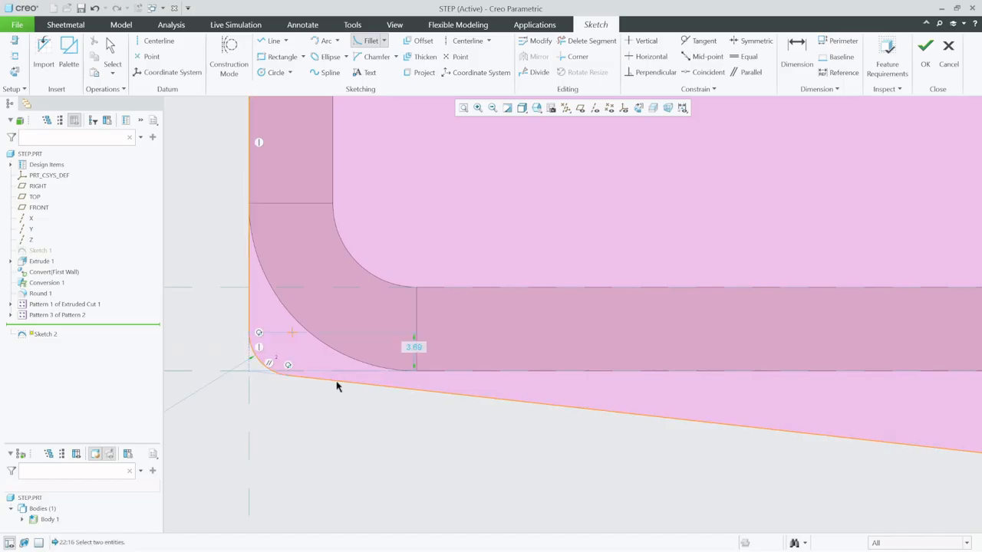
pyautogui.scroll(3, 464, 336)
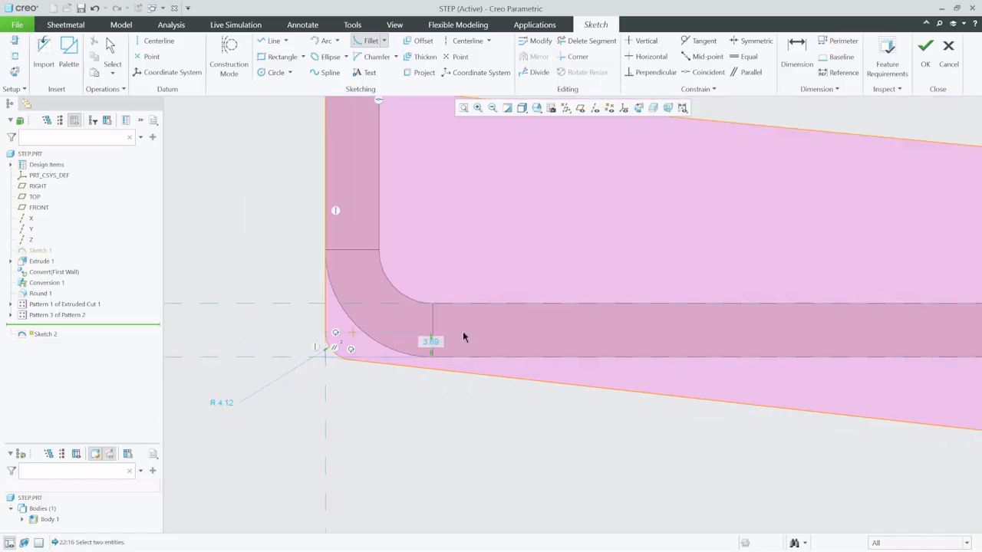
pyautogui.scroll(2, 463, 336)
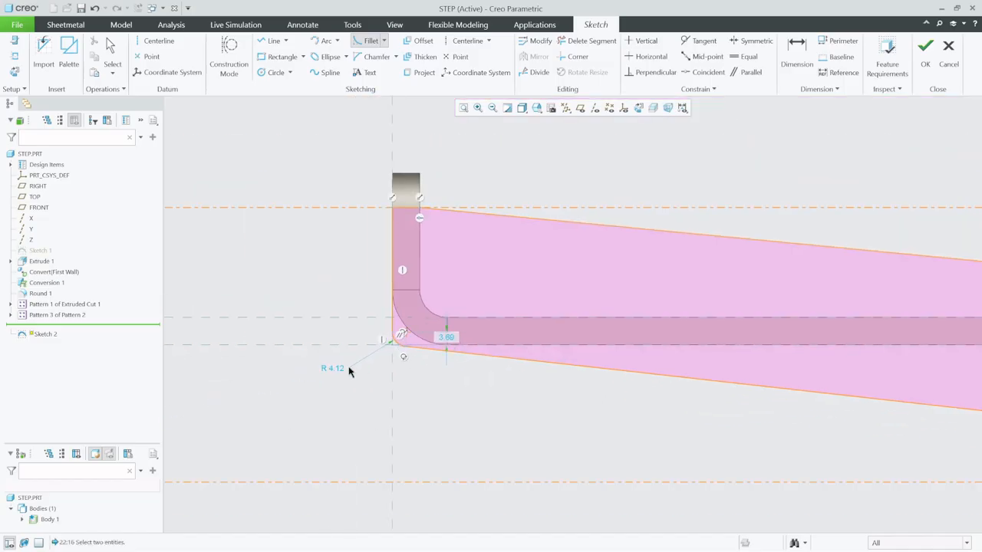
# - Try twice to enlarge the radius of the fillet at the upturned flange, entering 15 mm first, and undo each attempt
pyautogui.click(118, 49)
pyautogui.write('1')
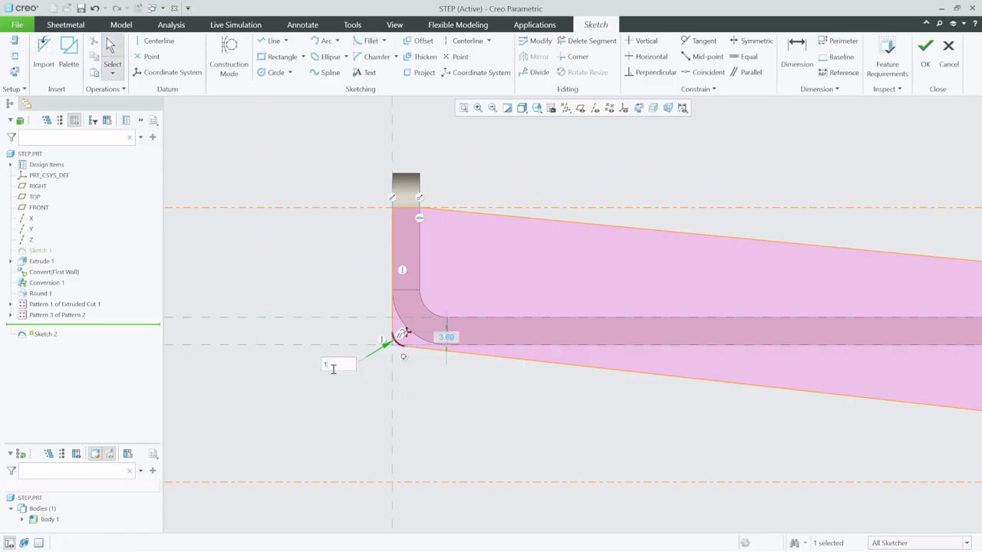
pyautogui.write('5')
pyautogui.press('Return')
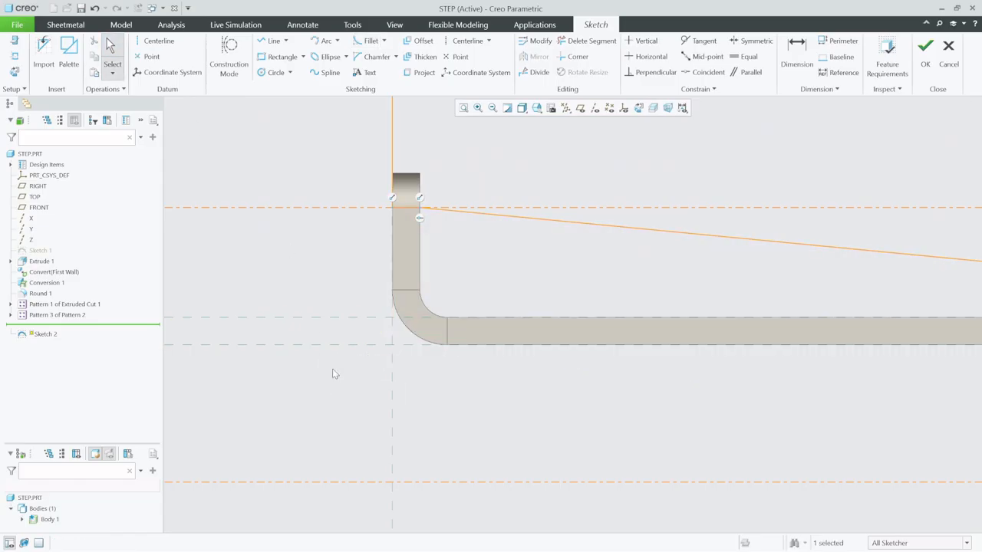
pyautogui.click(95, 7)
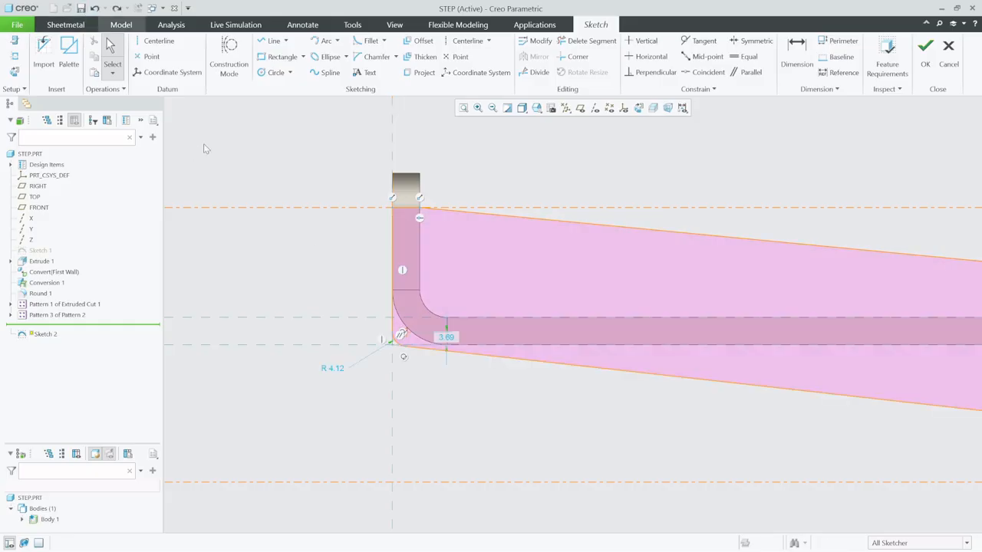
pyautogui.doubleClick(331, 372)
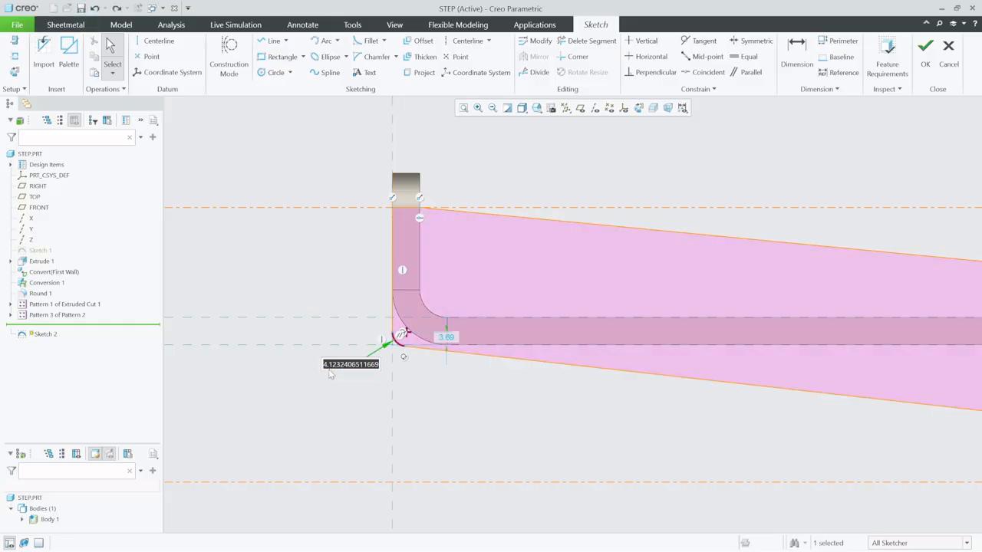
pyautogui.write('50')
pyautogui.press('Return')
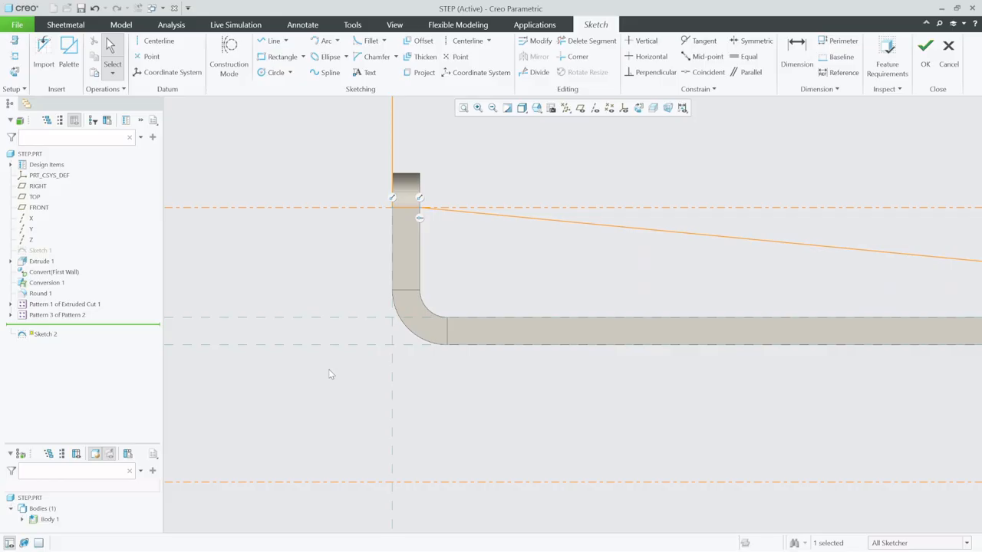
pyautogui.scroll(-5, 419, 307)
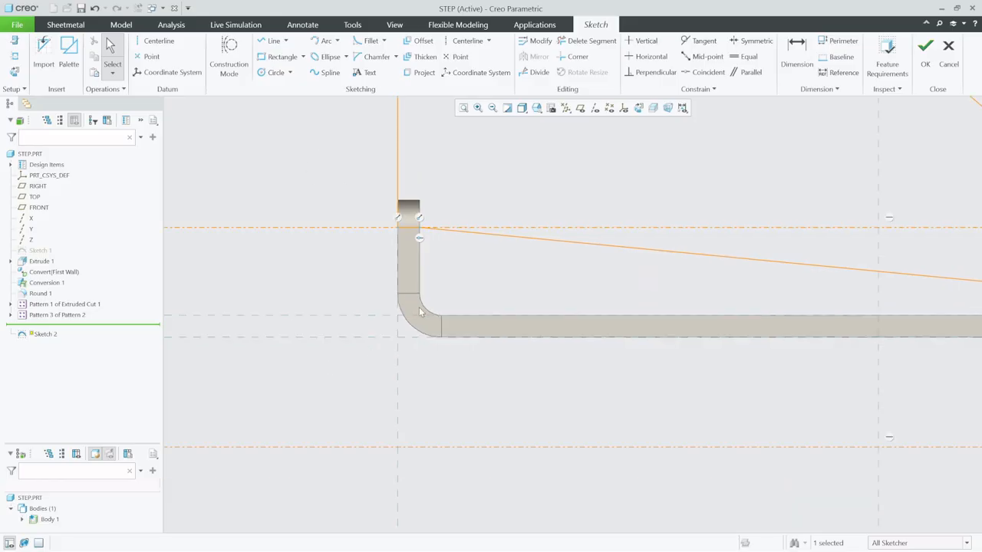
pyautogui.click(94, 8)
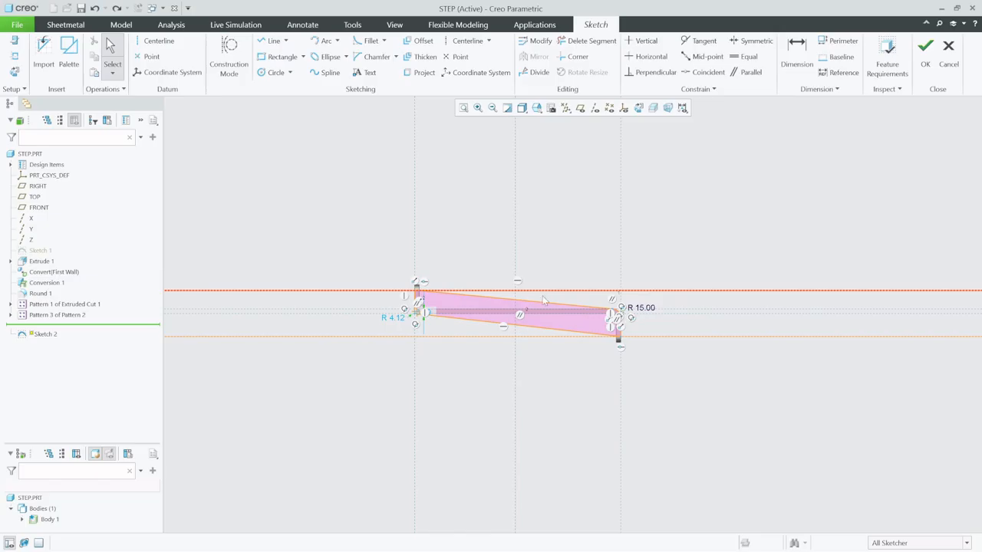
# - Copy the entire closed gusset profile together with its centerlines
pyautogui.scroll(-2, 536, 325)
pyautogui.moveTo(309, 229)
pyautogui.mouseDown()
pyautogui.moveTo(448, 266)
pyautogui.moveTo(675, 395)
pyautogui.moveTo(690, 393)
pyautogui.mouseUp()
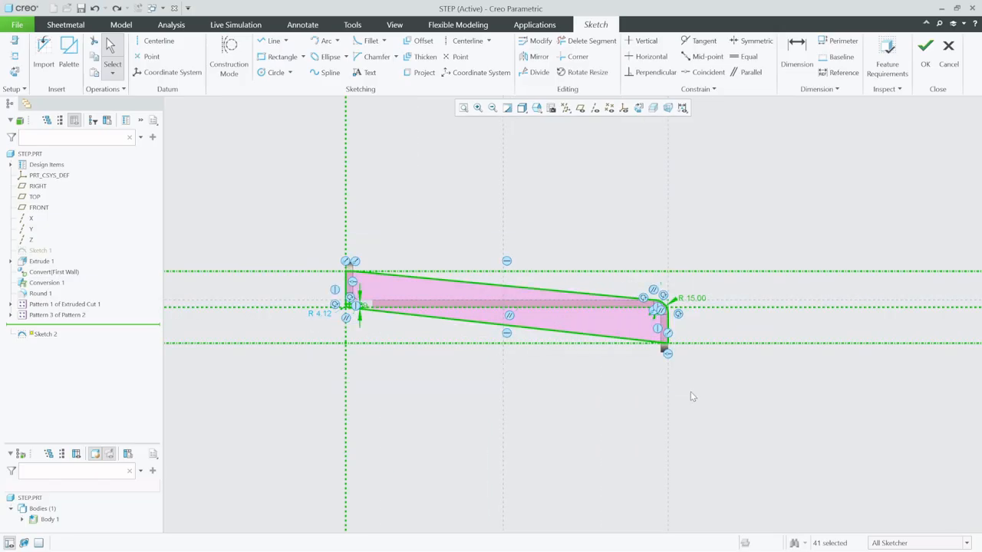
pyautogui.hotkey('ctrl', 'c')
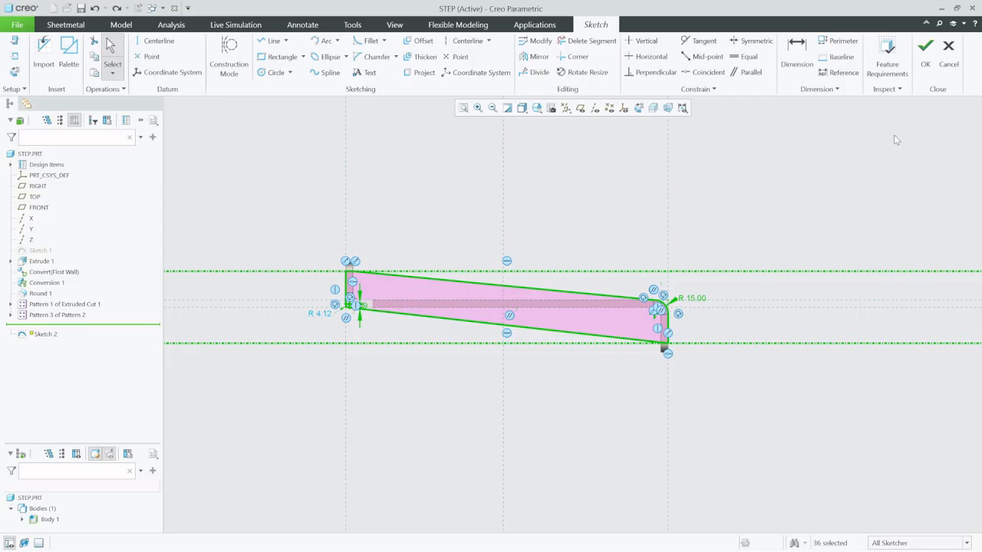
# - Finish the sketch on the step and hide it
pyautogui.click(932, 51)
pyautogui.click(449, 282)
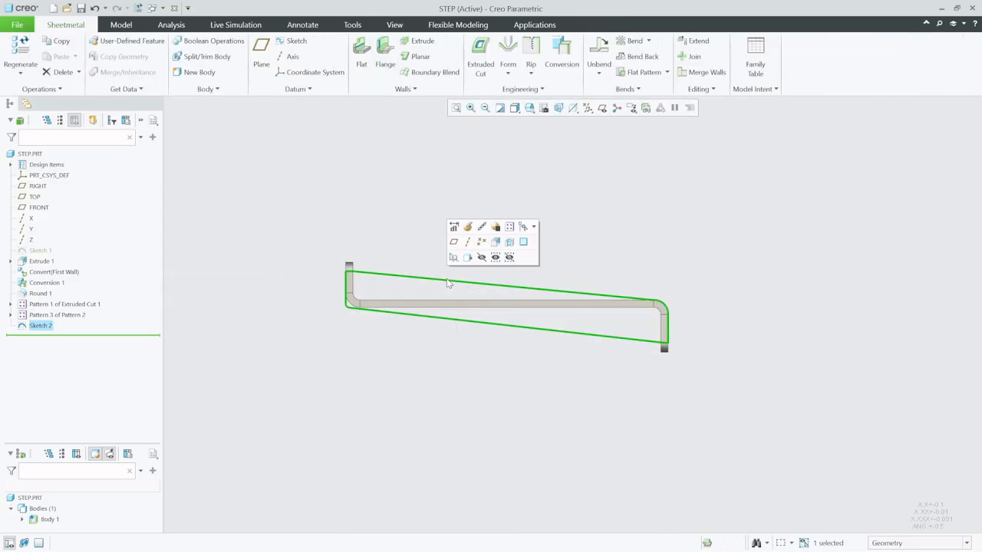
pyautogui.click(480, 258)
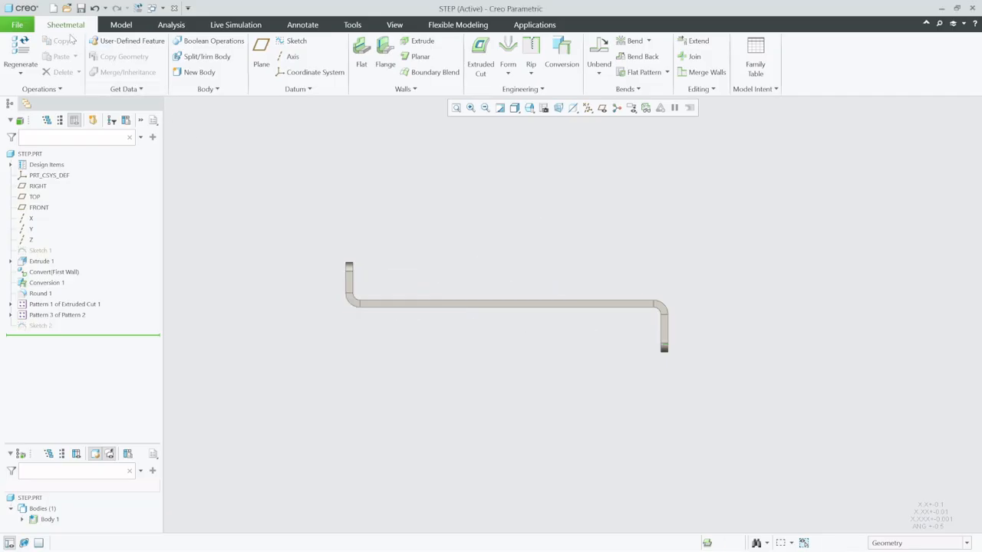
# - Create a new solid part named step-gusset-plate with the default template
pyautogui.click(53, 8)
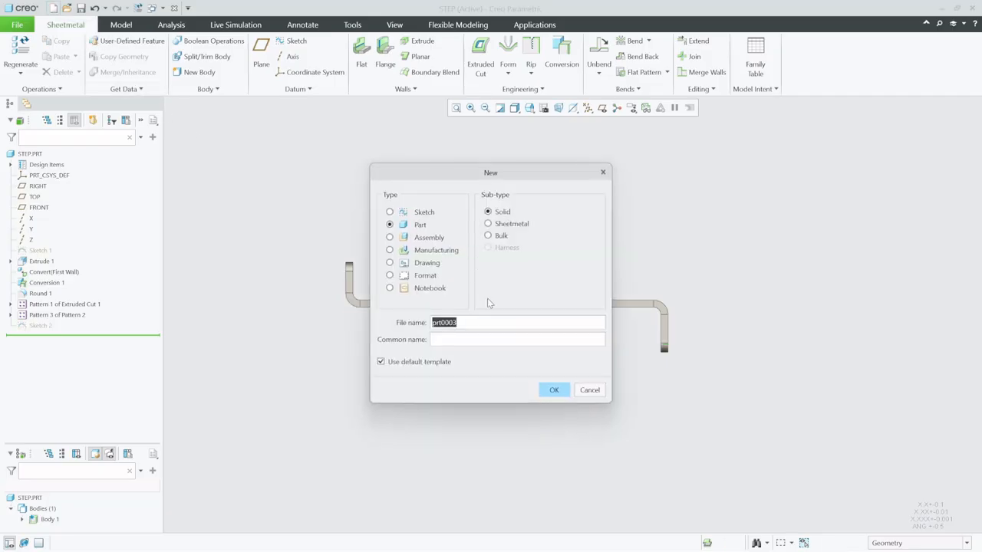
pyautogui.write('step-gusset-plate')
pyautogui.click(554, 390)
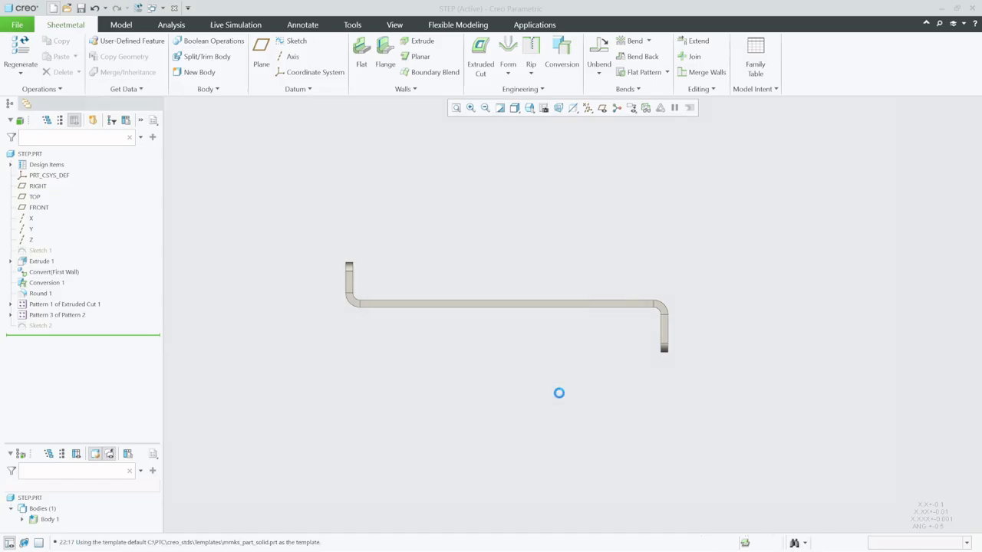
# - Display the datum planes and start a sketch on the FRONT plane
pyautogui.click(358, 50)
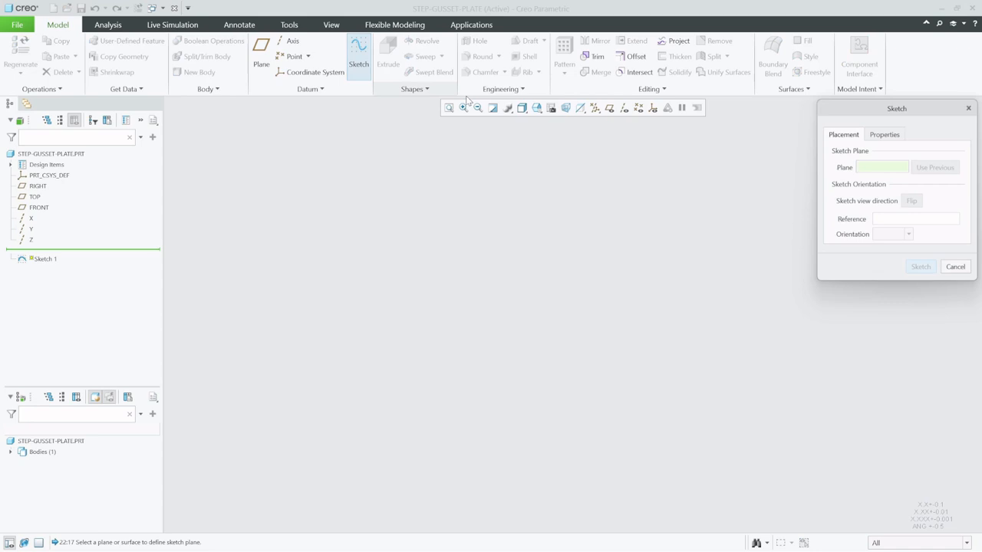
pyautogui.click(610, 107)
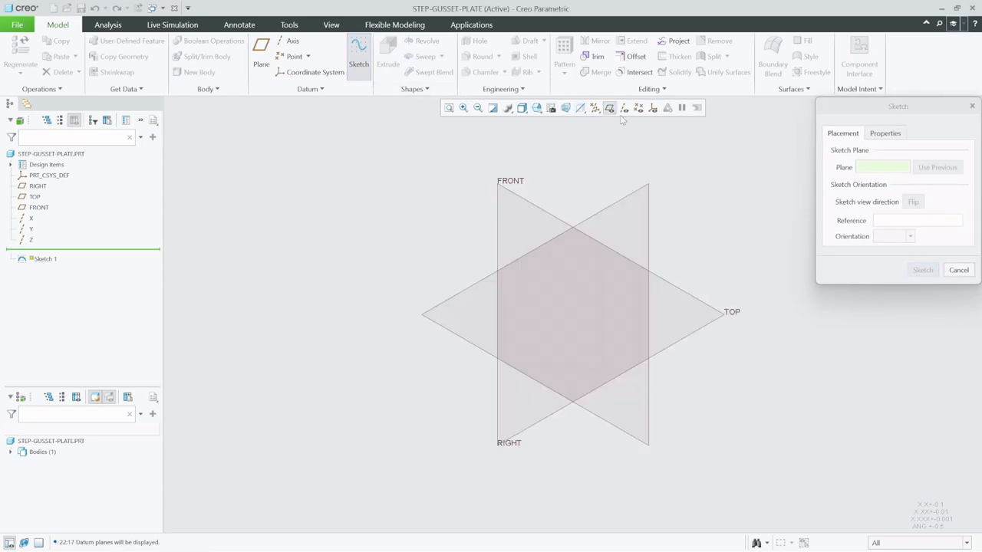
pyautogui.click(548, 213)
pyautogui.click(921, 270)
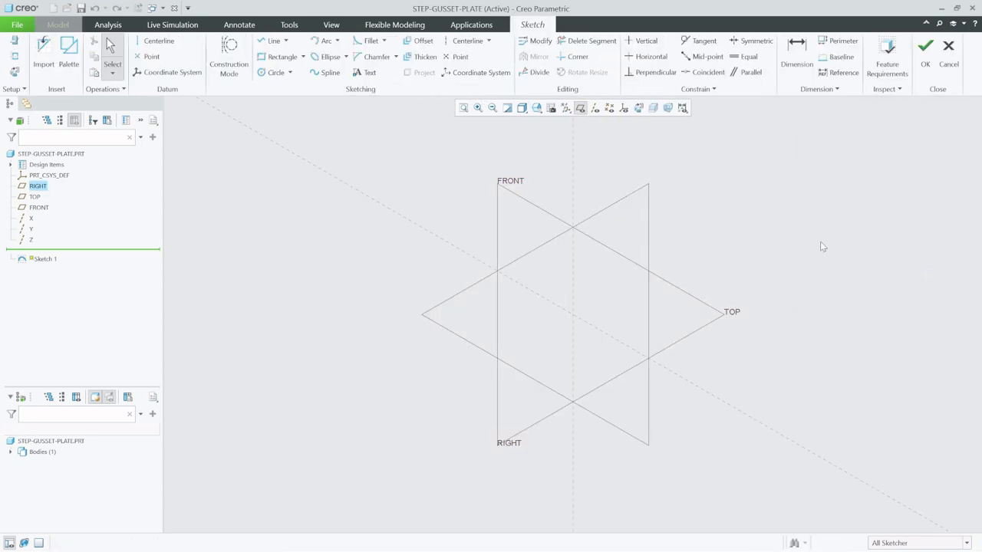
# - Draw a horizontal and a vertical centerline through the origin along the TOP and RIGHT planes
pyautogui.click(638, 107)
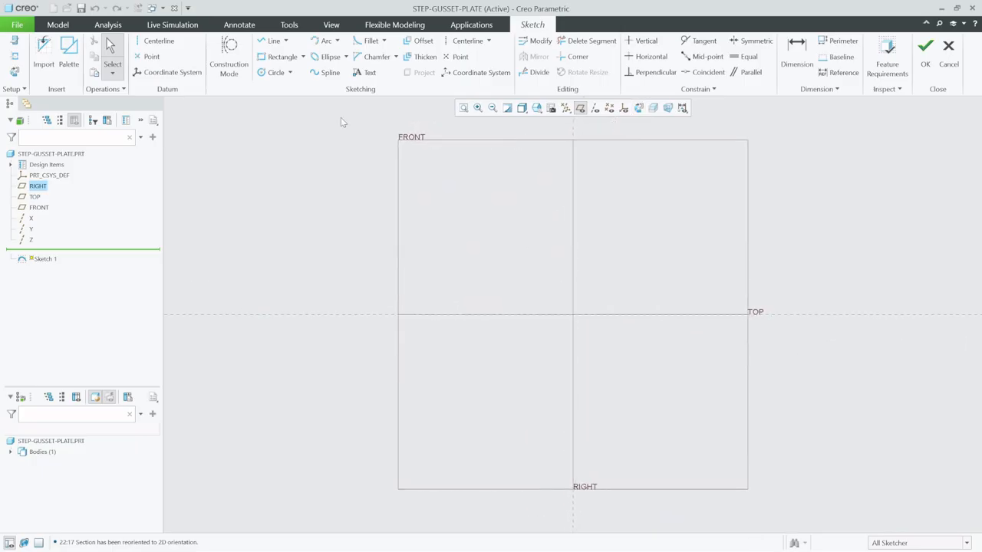
pyautogui.click(162, 43)
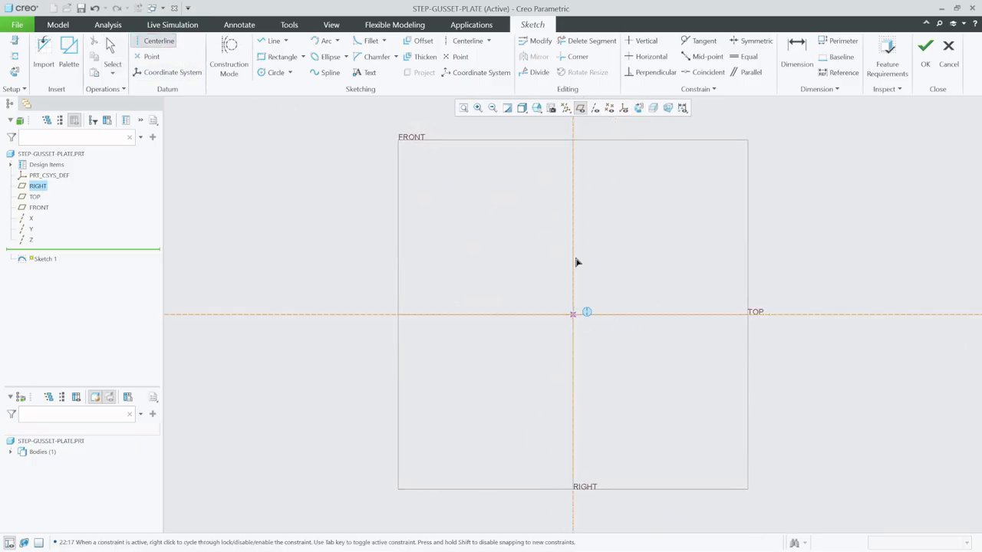
pyautogui.click(112, 49)
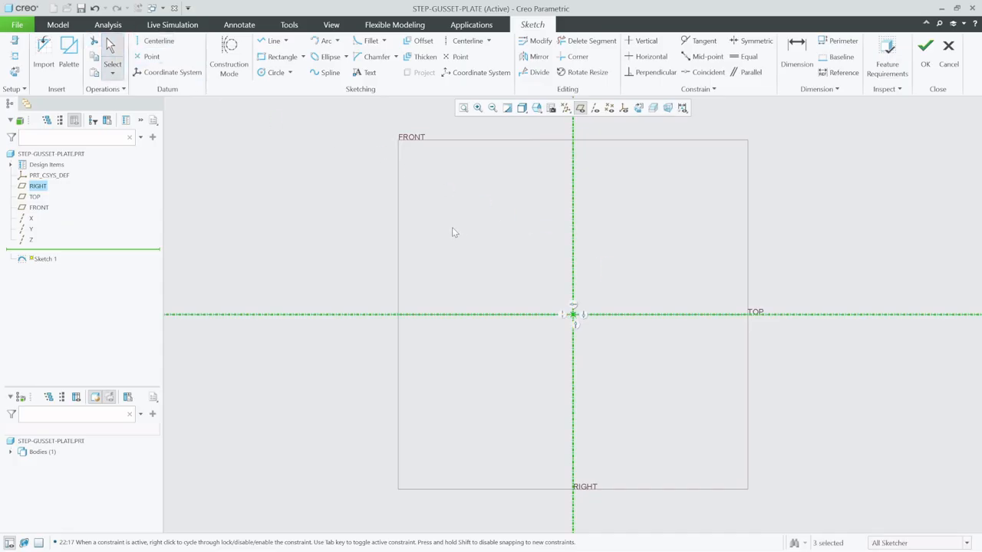
# - Paste the copied step end profile into the sketch and move its reference point onto the origin
pyautogui.hotkey('ctrl', 'v')
pyautogui.click(508, 257)
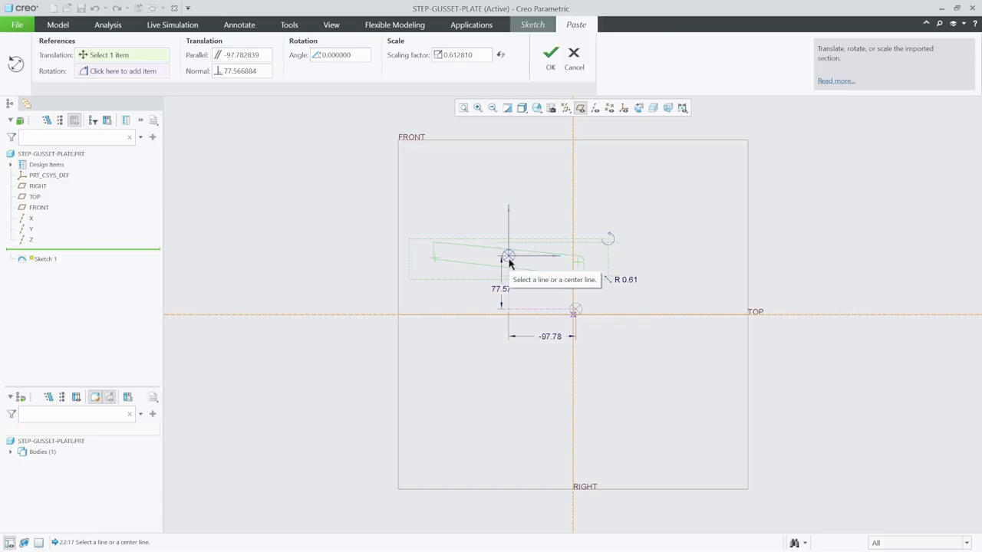
pyautogui.moveTo(510, 260); pyautogui.dragTo(582, 319)
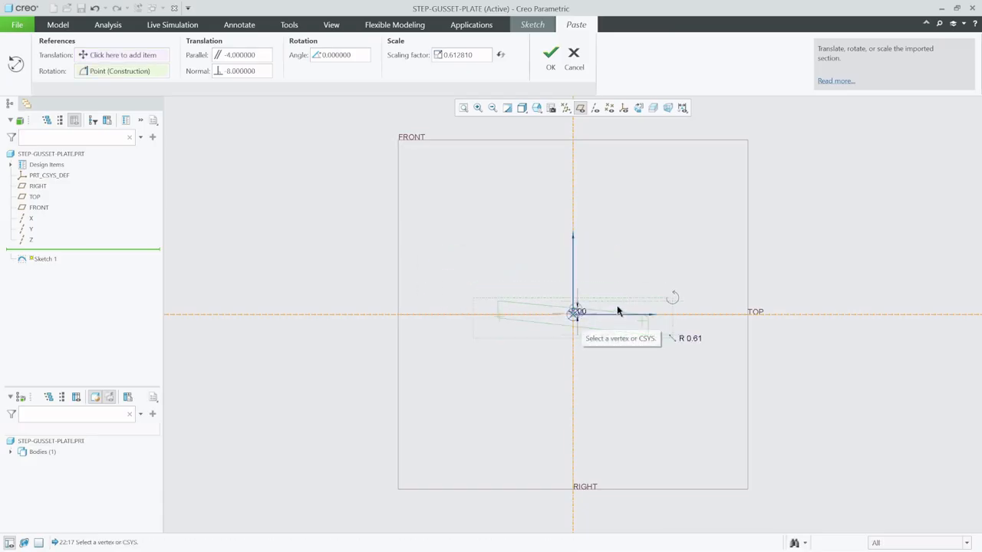
pyautogui.scroll(-5, 583, 320)
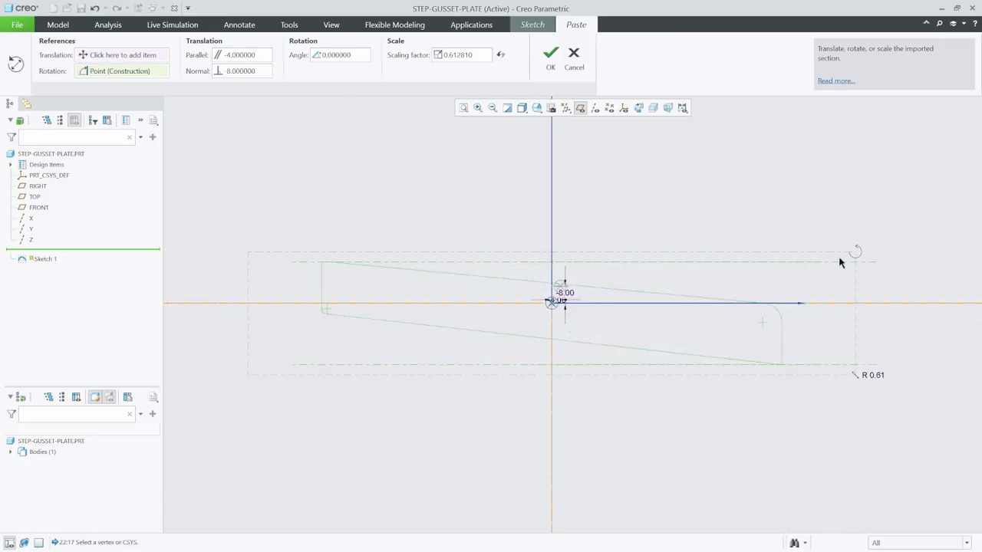
# - Rotate the pasted profile by about 5.11 degrees so its long edges lie nearly horizontal, and finish the sketch
pyautogui.moveTo(857, 257); pyautogui.dragTo(857, 227)
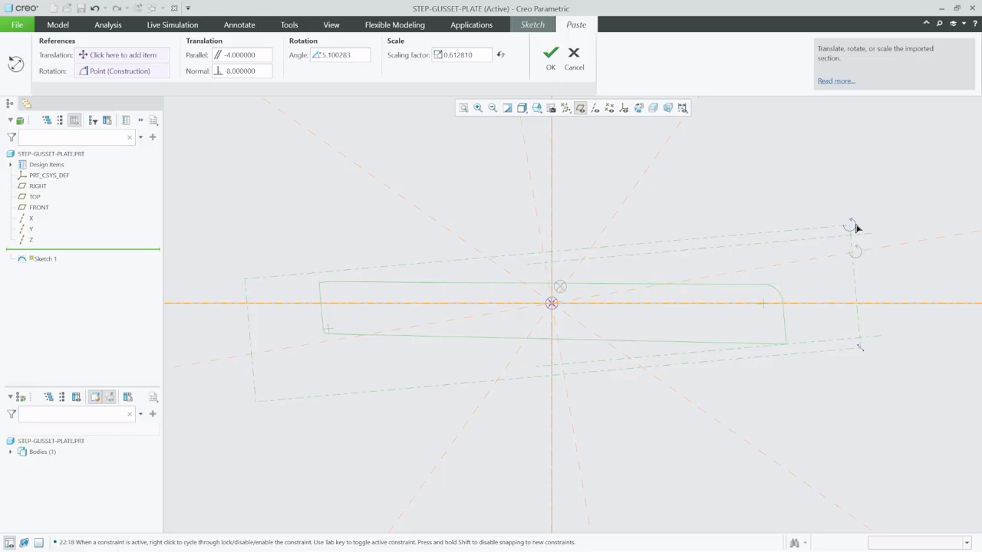
pyautogui.moveTo(857, 228); pyautogui.dragTo(856, 224)
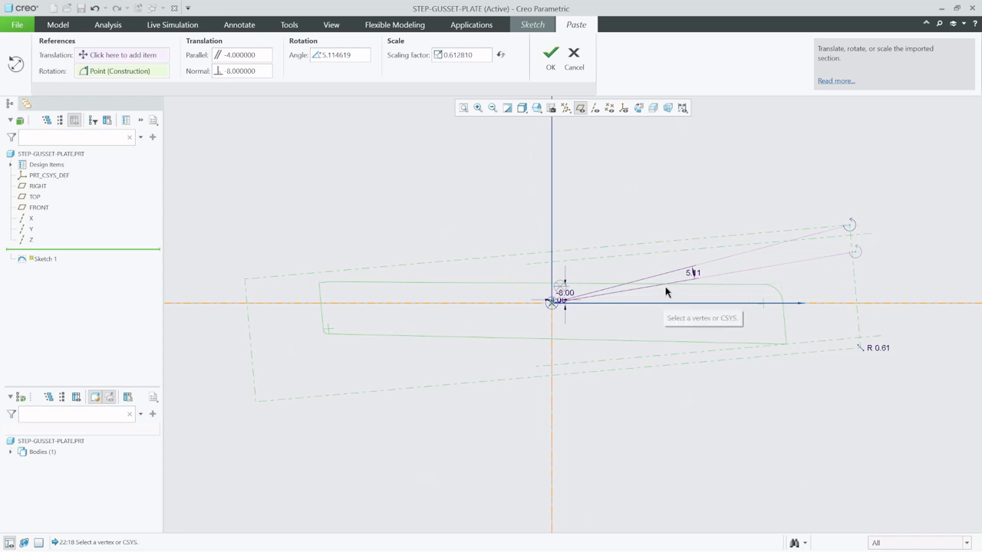
pyautogui.click(548, 55)
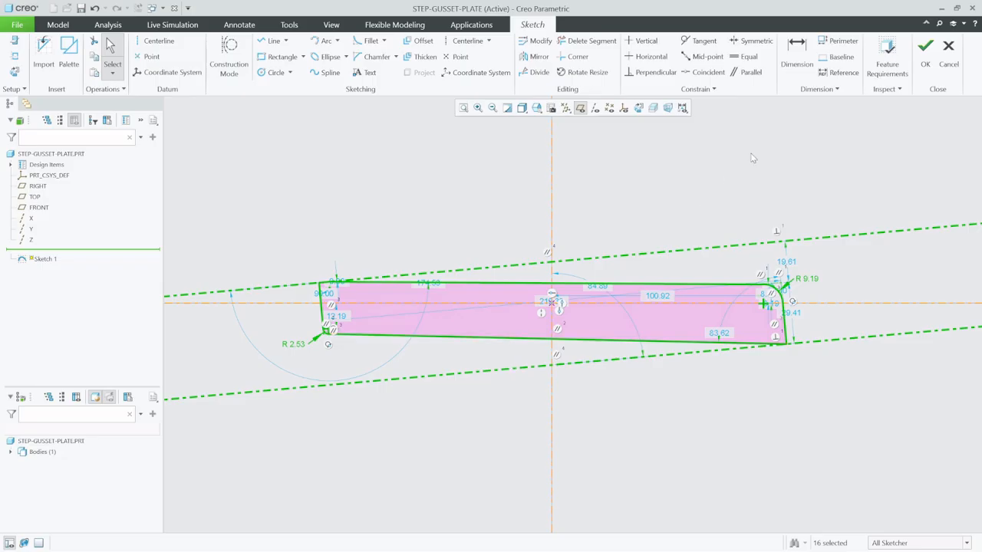
pyautogui.click(925, 47)
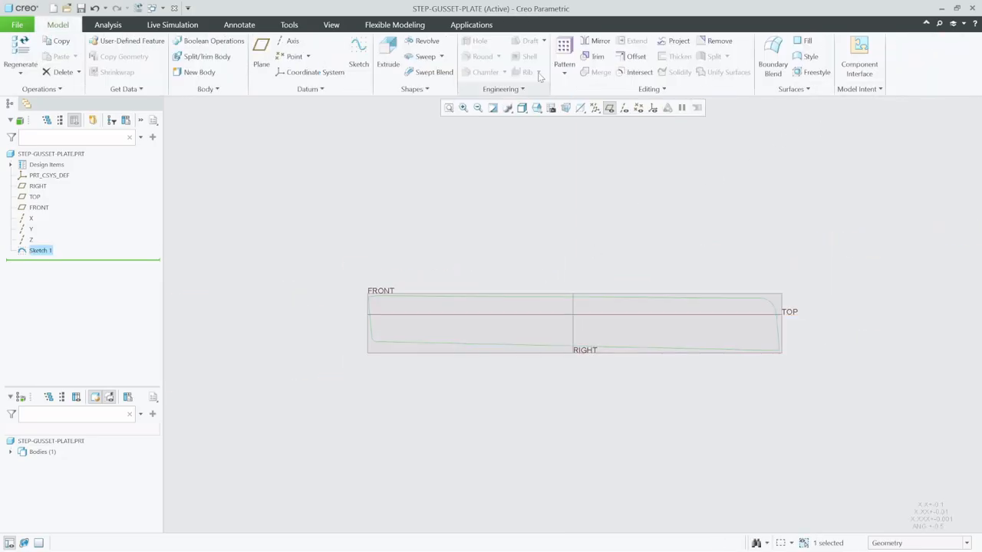
# - Extrude the gusset plate profile symmetrically about the sketch plane to a total depth of 8
pyautogui.click(388, 53)
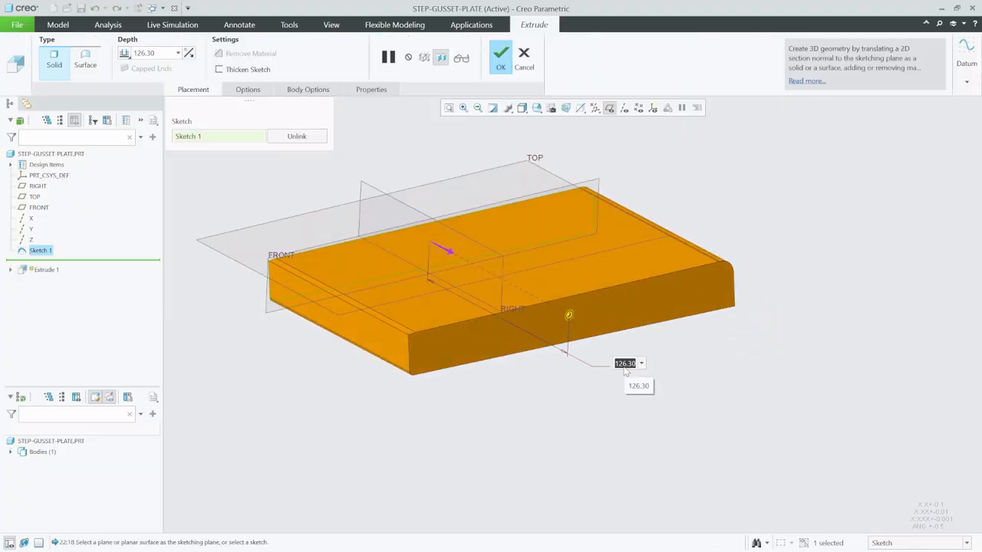
pyautogui.write('8')
pyautogui.press('Return')
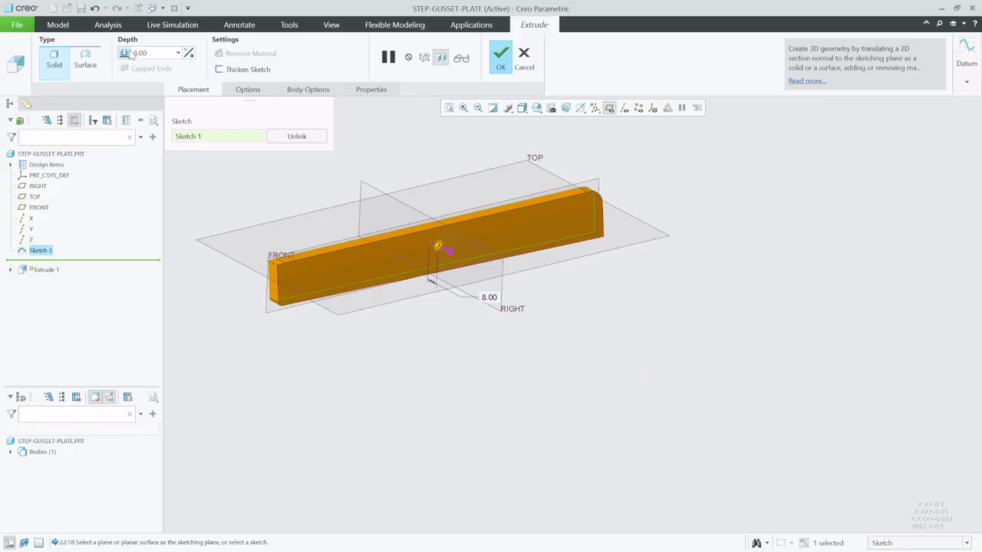
pyautogui.click(127, 53)
pyautogui.click(151, 78)
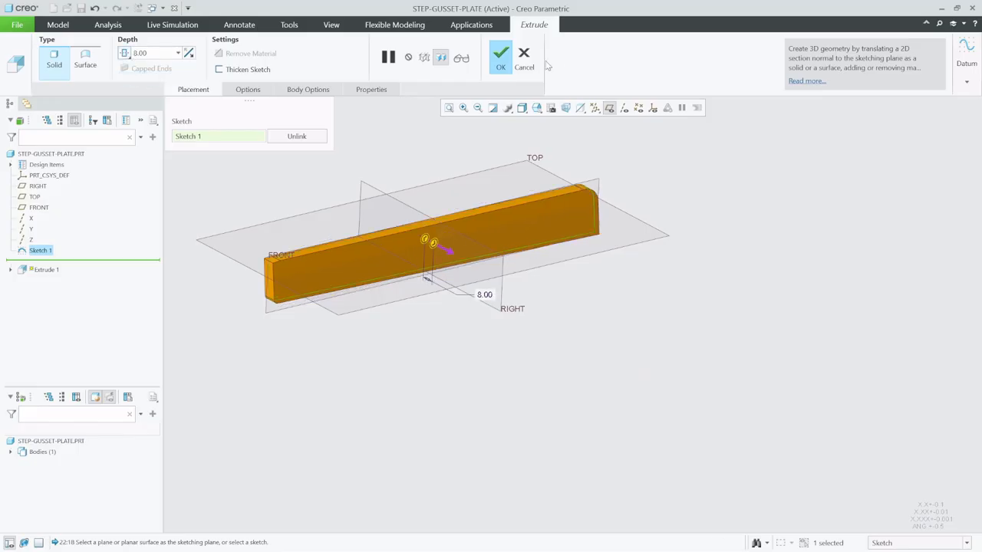
pyautogui.click(502, 60)
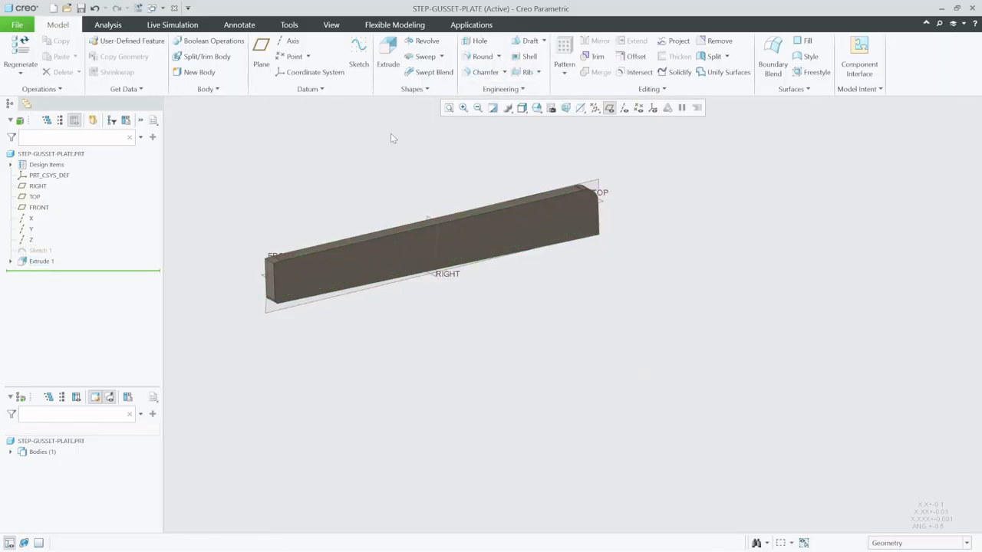
# - Check the extruded plate from another angle and save the part as STEP-GUSSET-PLATE.PRT in the i beam platform folder
pyautogui.moveTo(283, 295); pyautogui.dragTo(273, 249, button='middle')
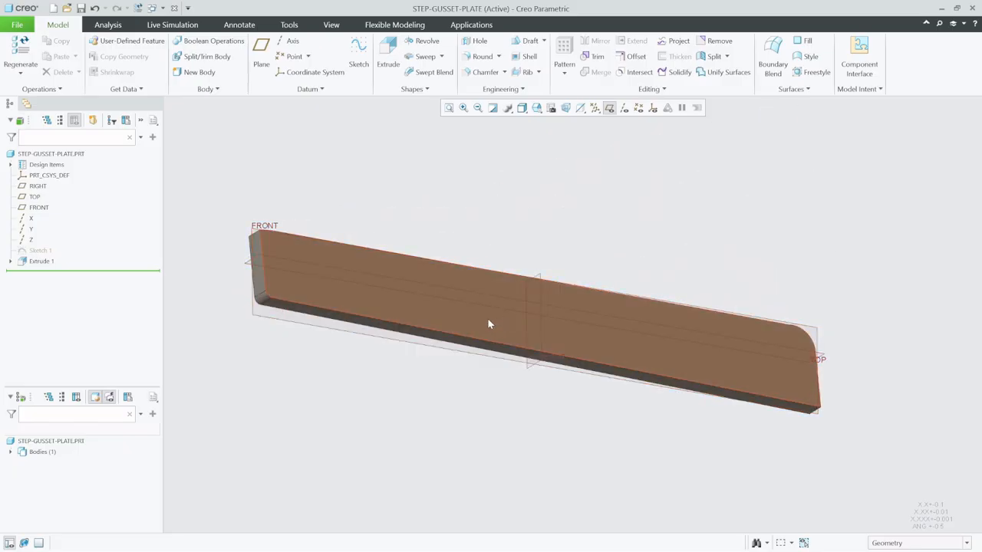
pyautogui.click(320, 256)
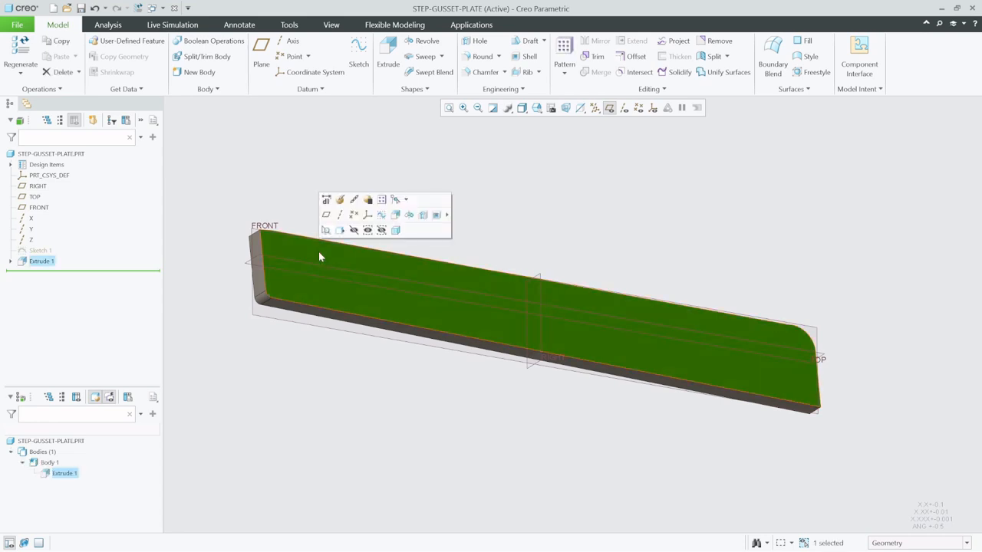
pyautogui.click(507, 201)
pyautogui.click(80, 8)
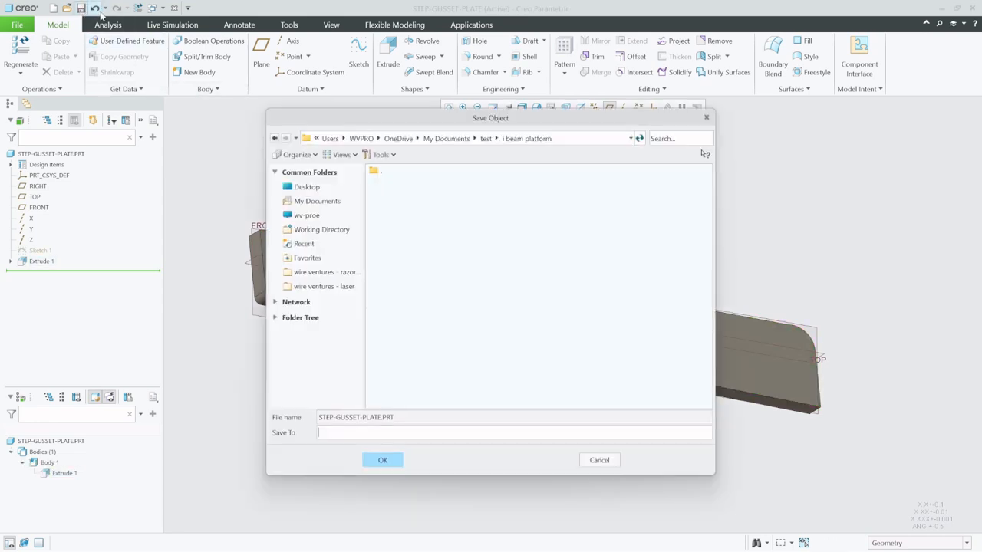
pyautogui.click(385, 460)
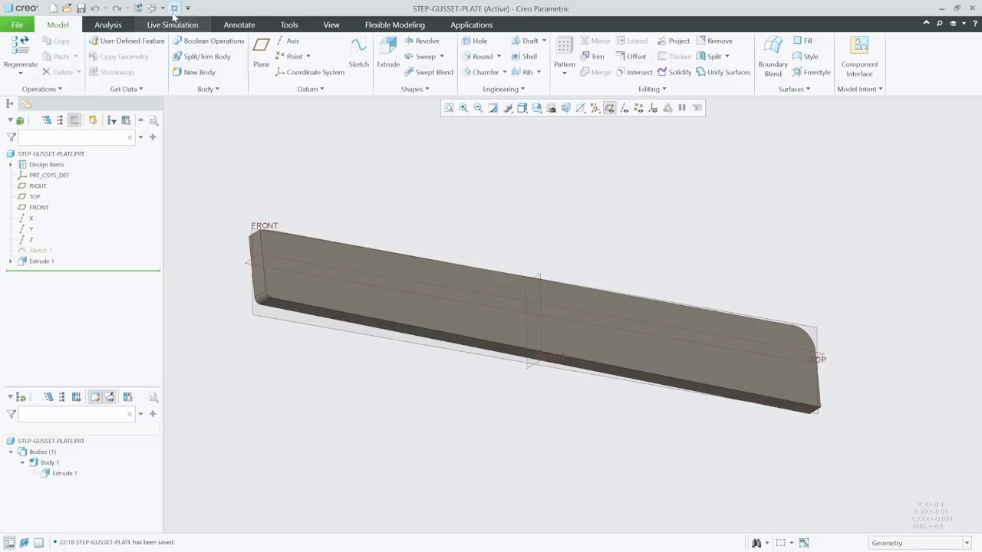
# - Switch back to the assembly ASM0001 and hide the datum planes
pyautogui.click(162, 7)
pyautogui.click(192, 21)
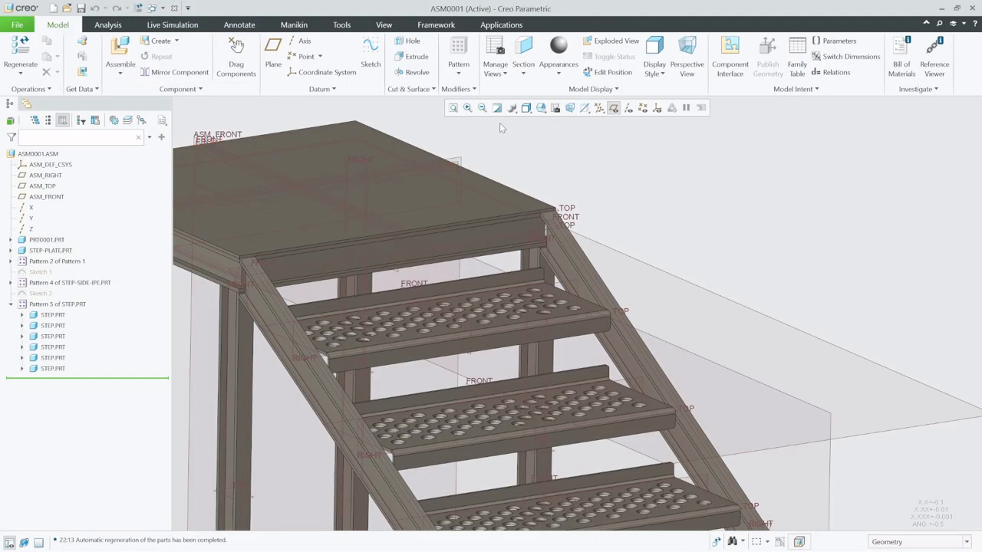
pyautogui.click(607, 107)
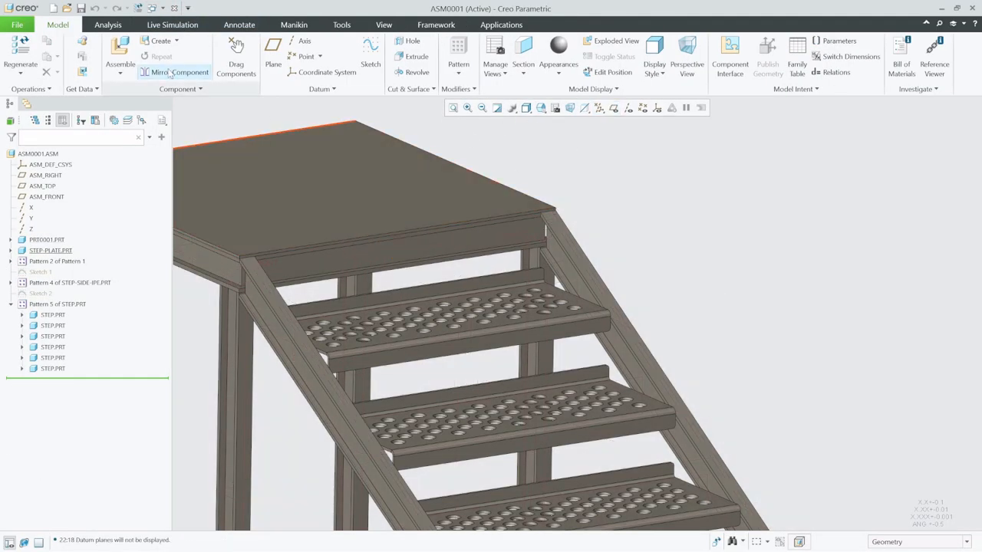
# - Insert step-gusset-plate.prt into the assembly as a new component
pyautogui.click(119, 49)
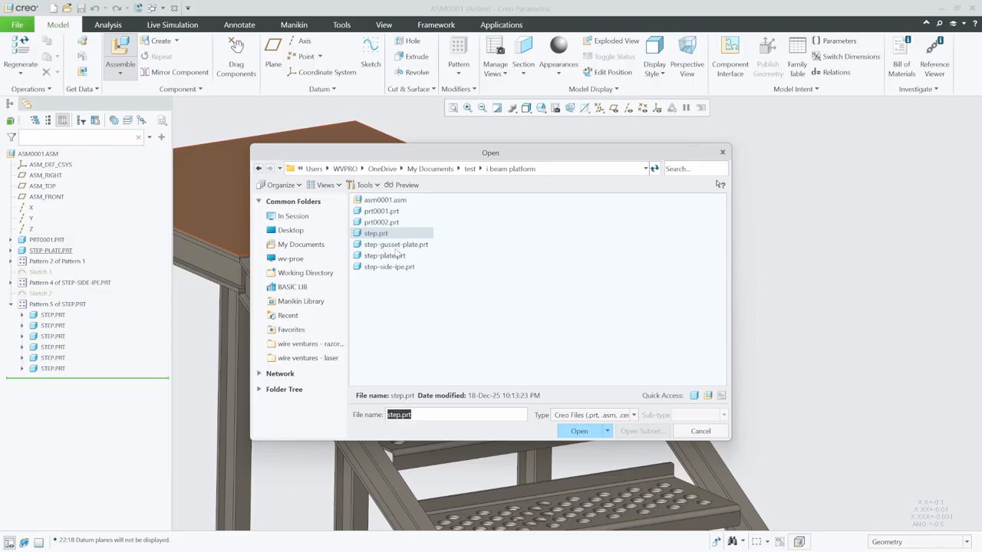
pyautogui.click(402, 245)
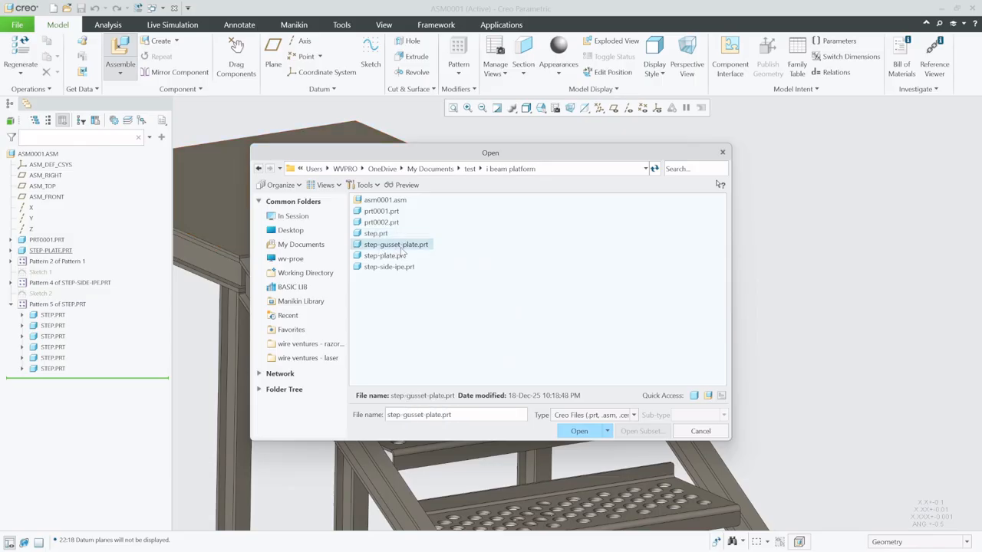
pyautogui.click(580, 432)
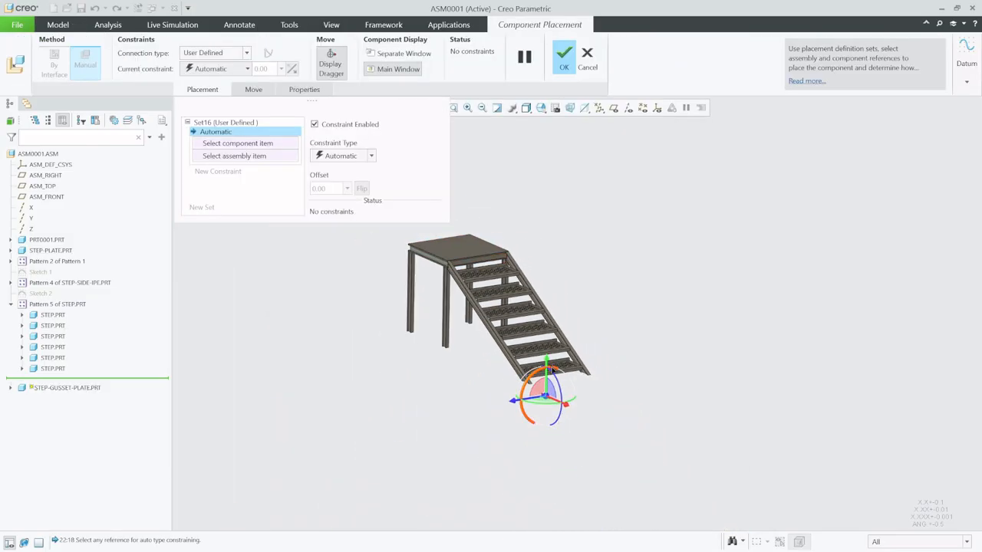
# - Make the gusset plate's large flat face coincident with the end face of a perforated step
pyautogui.scroll(-10, 540, 395)
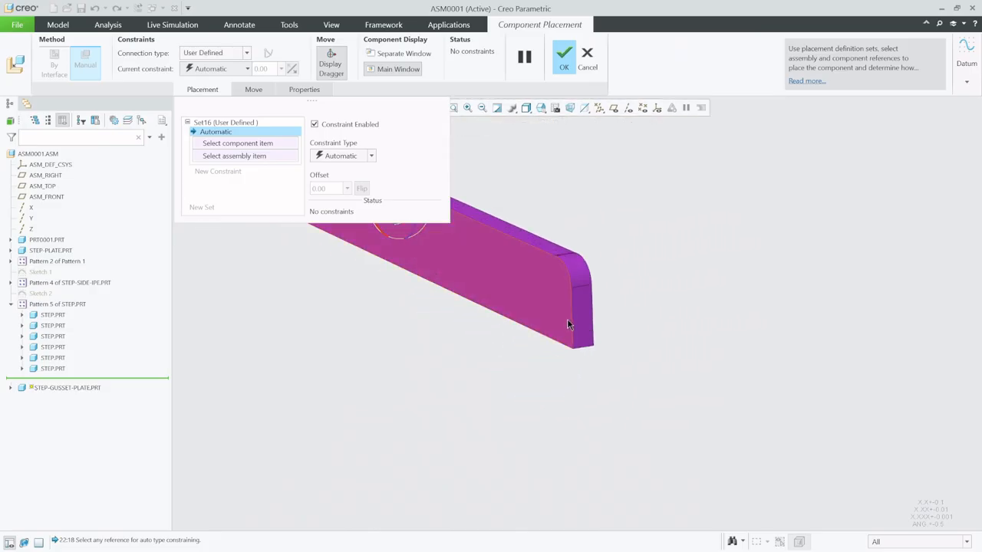
pyautogui.click(562, 317)
pyautogui.scroll(5, 591, 476)
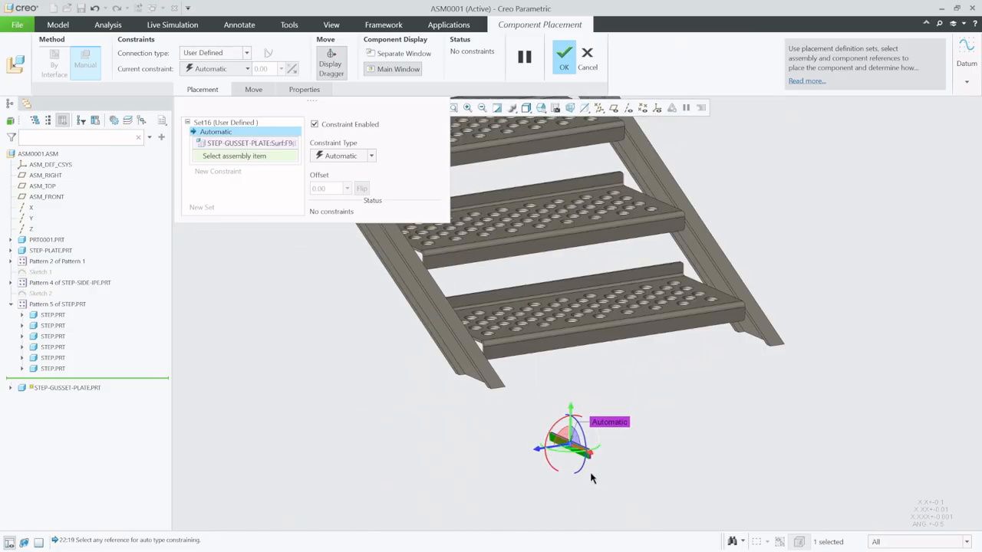
pyautogui.scroll(4, 591, 477)
pyautogui.scroll(-5, 491, 140)
pyautogui.scroll(5, 658, 335)
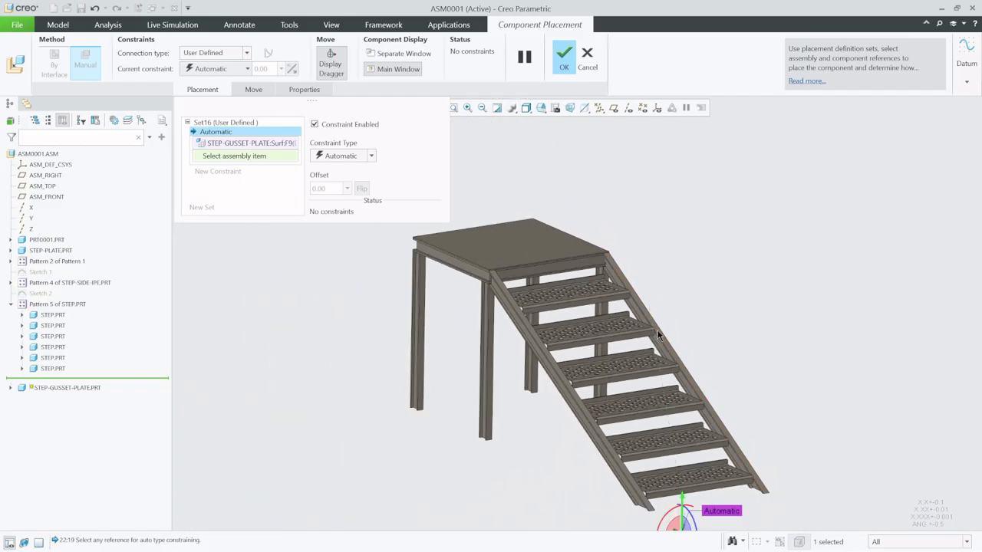
pyautogui.scroll(-6, 658, 335)
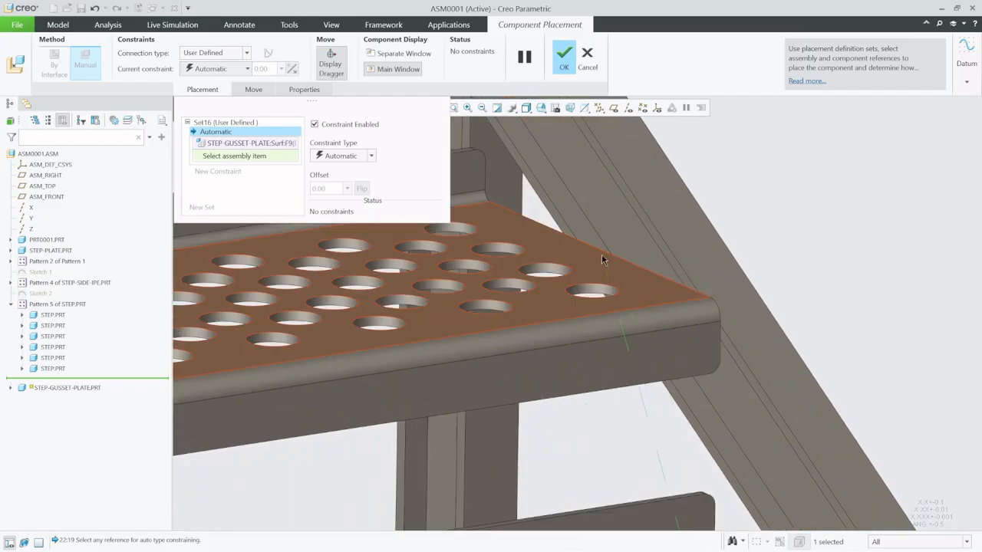
pyautogui.click(601, 254)
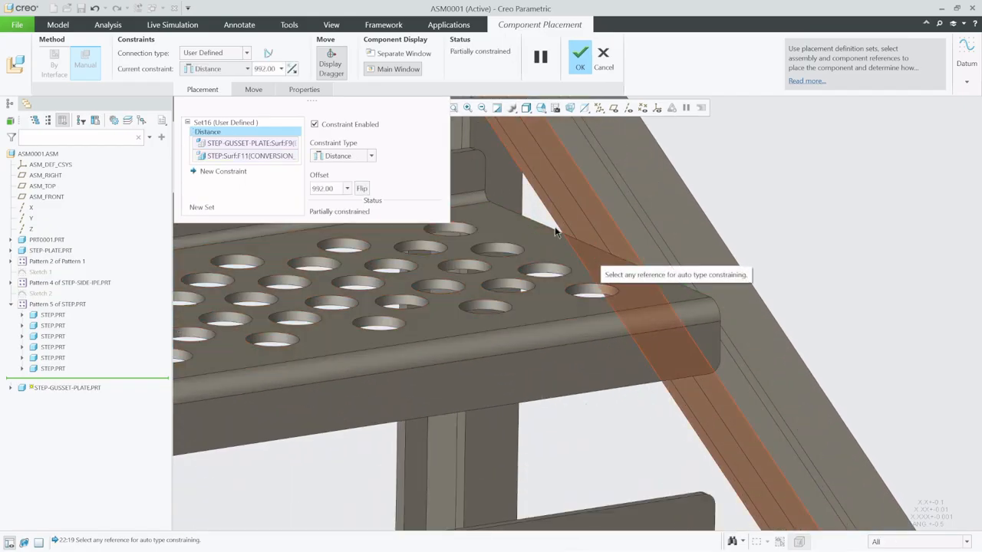
pyautogui.click(342, 156)
pyautogui.click(332, 196)
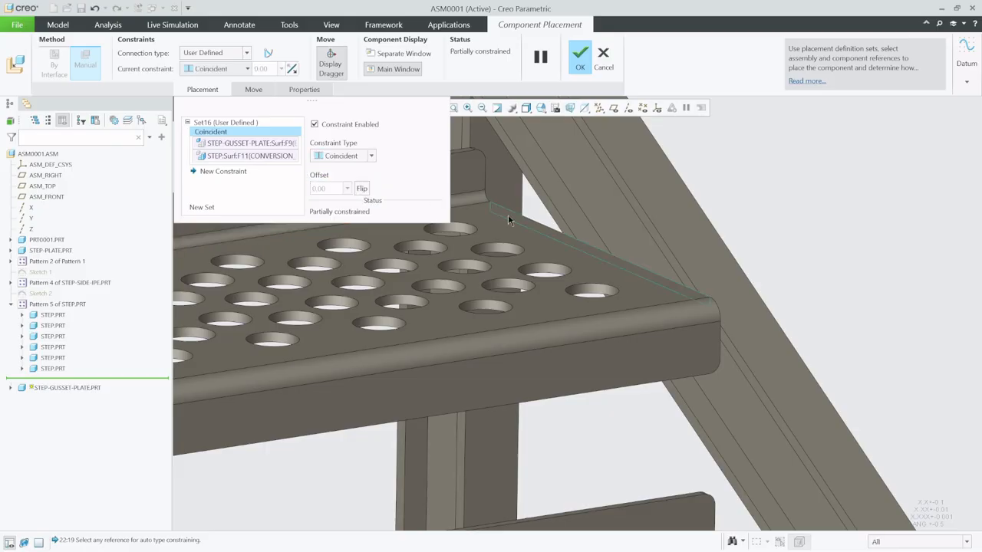
# - Make the gusset plate's narrow face at its rounded end coincident with the front face of the step
pyautogui.scroll(5, 590, 241)
pyautogui.scroll(-6, 690, 491)
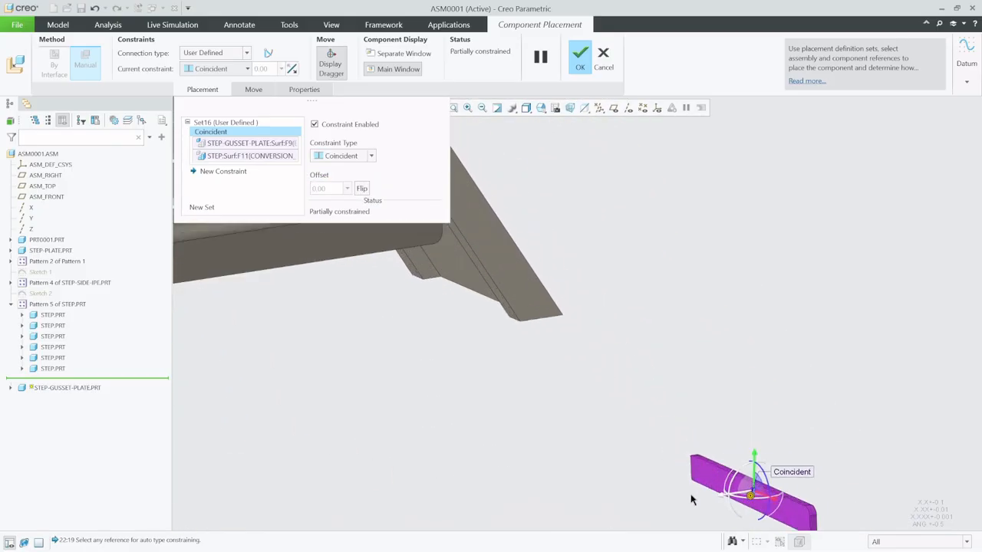
pyautogui.scroll(2, 667, 464)
pyautogui.scroll(-6, 728, 486)
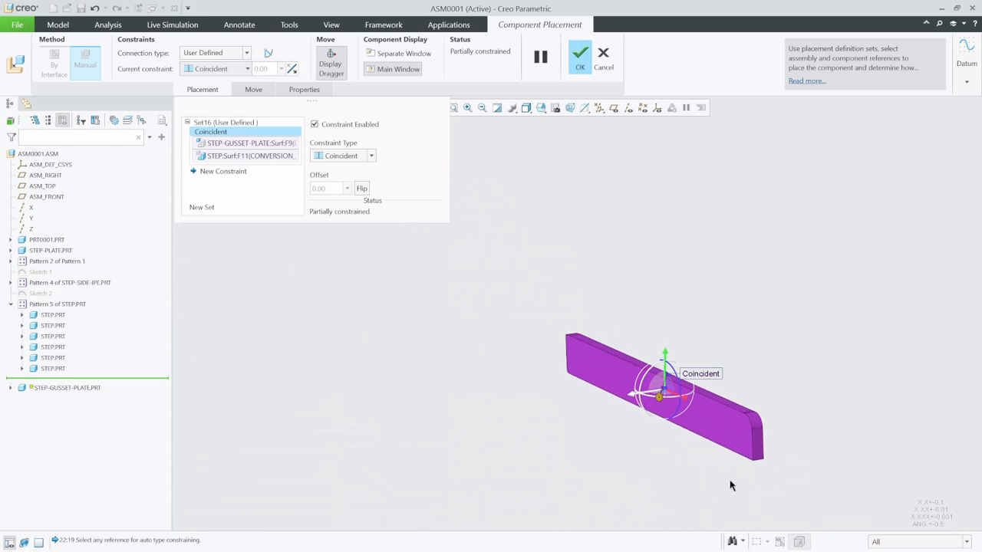
pyautogui.moveTo(746, 441); pyautogui.dragTo(774, 432, button='middle')
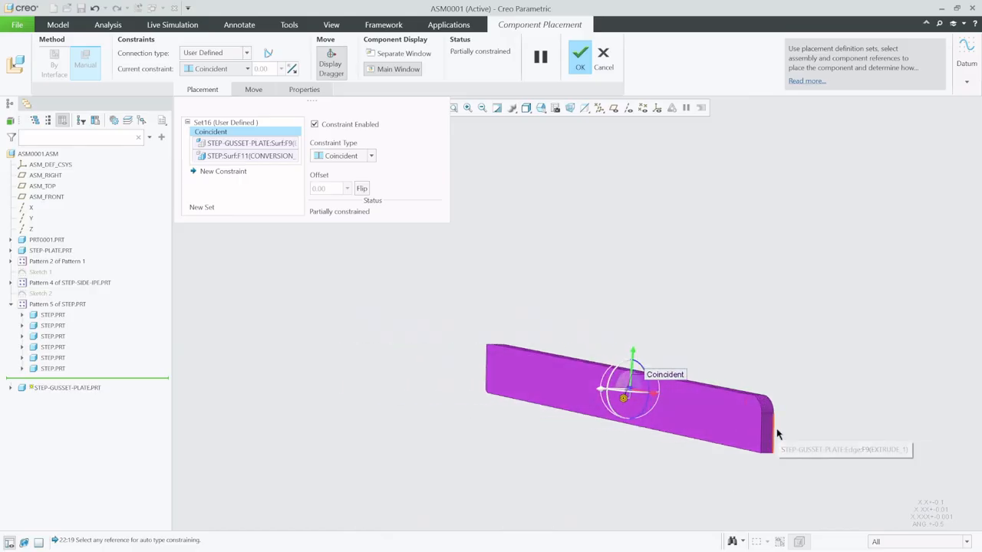
pyautogui.click(769, 431)
pyautogui.scroll(-5, 795, 484)
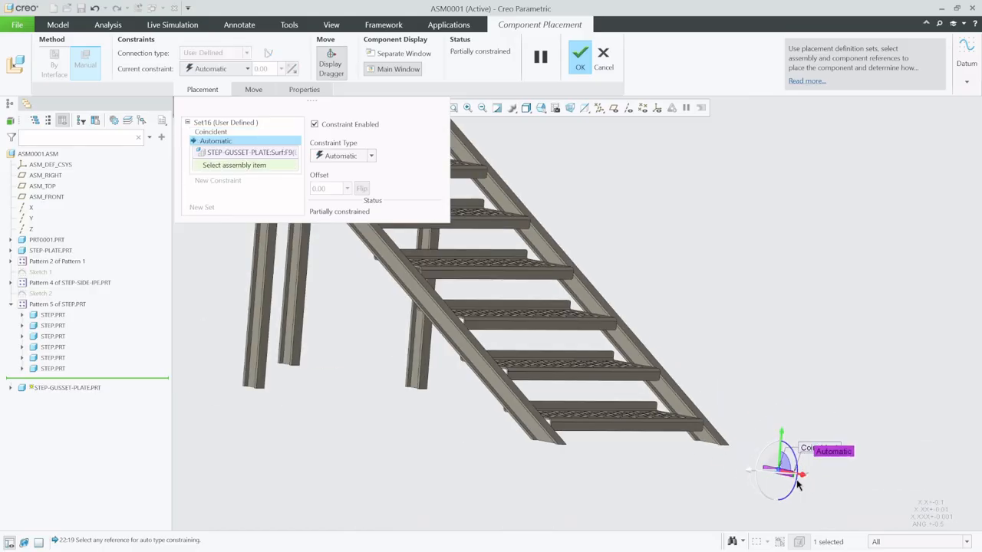
pyautogui.scroll(-2, 639, 322)
pyautogui.scroll(8, 623, 332)
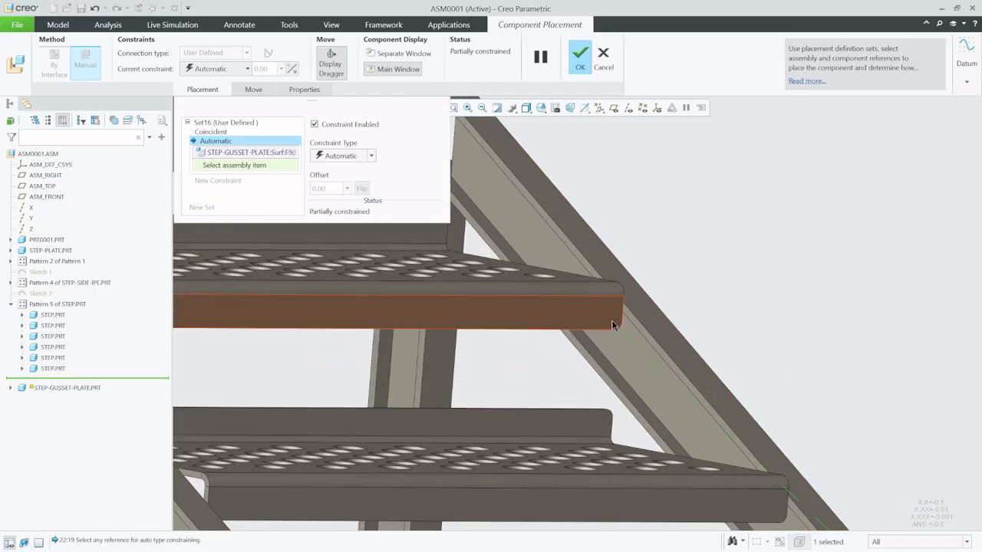
pyautogui.click(614, 325)
pyautogui.click(341, 156)
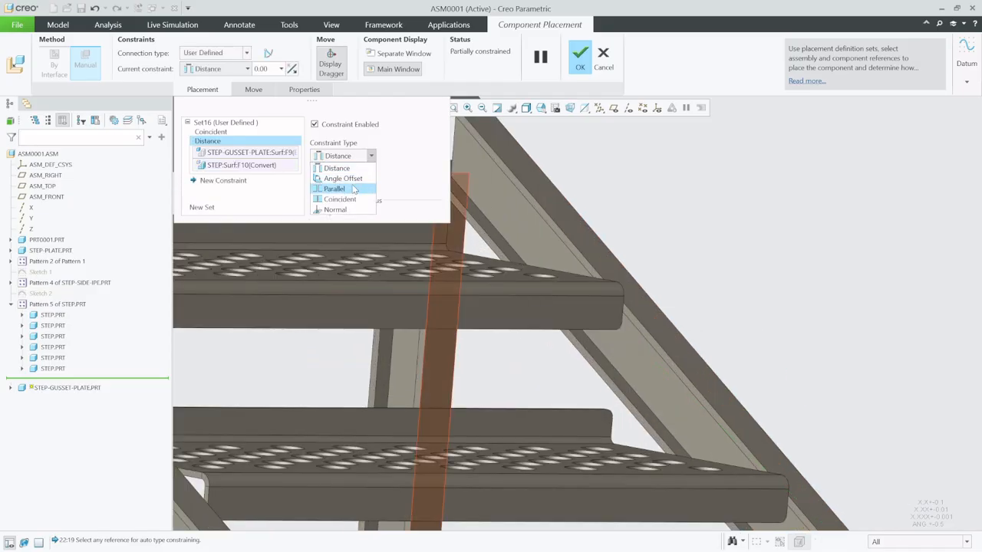
pyautogui.click(352, 200)
# - Add a third placement constraint, using the short corner edge at the gusset plate's rounded end as the component reference
pyautogui.scroll(-6, 528, 301)
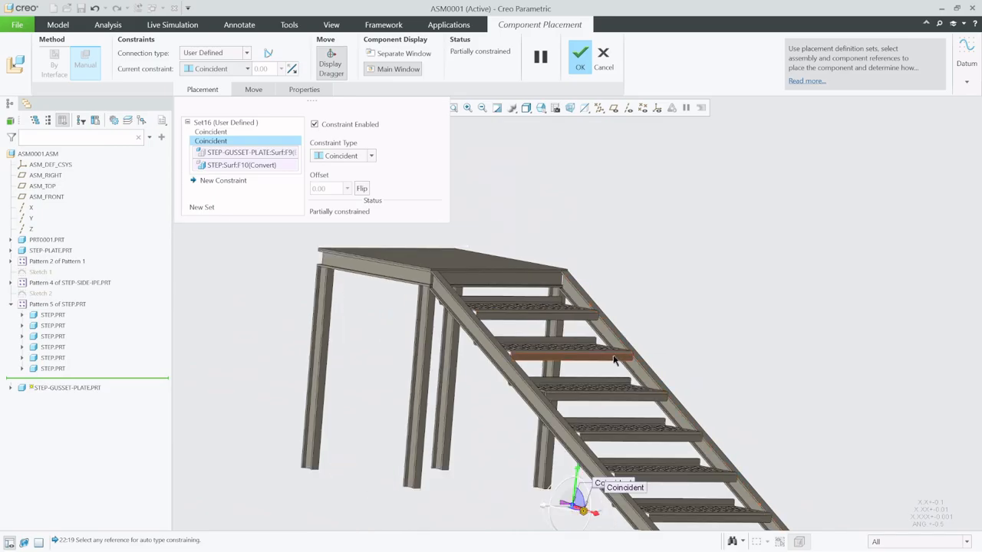
pyautogui.scroll(6, 606, 407)
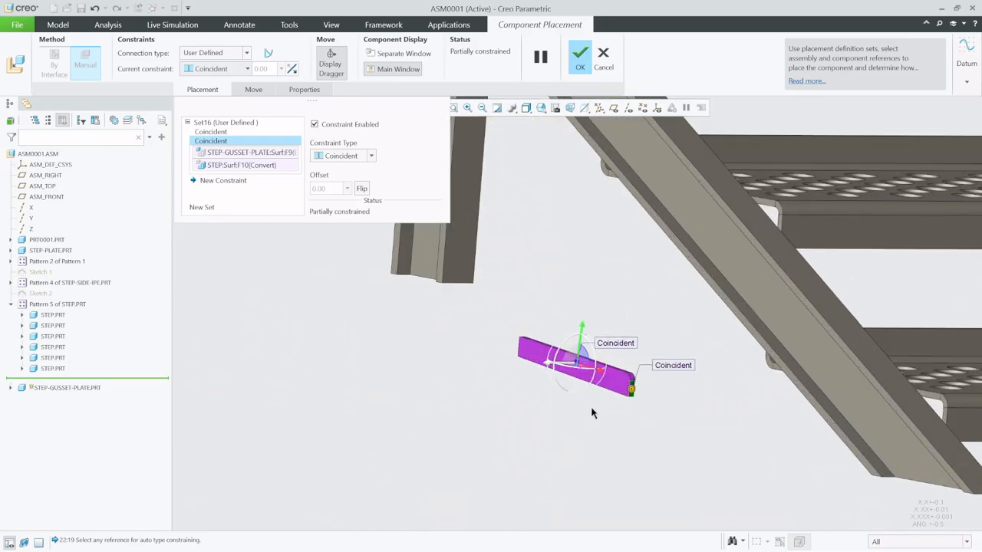
pyautogui.moveTo(602, 379); pyautogui.dragTo(663, 415, button='middle')
pyautogui.scroll(5, 662, 412)
pyautogui.scroll(3, 604, 326)
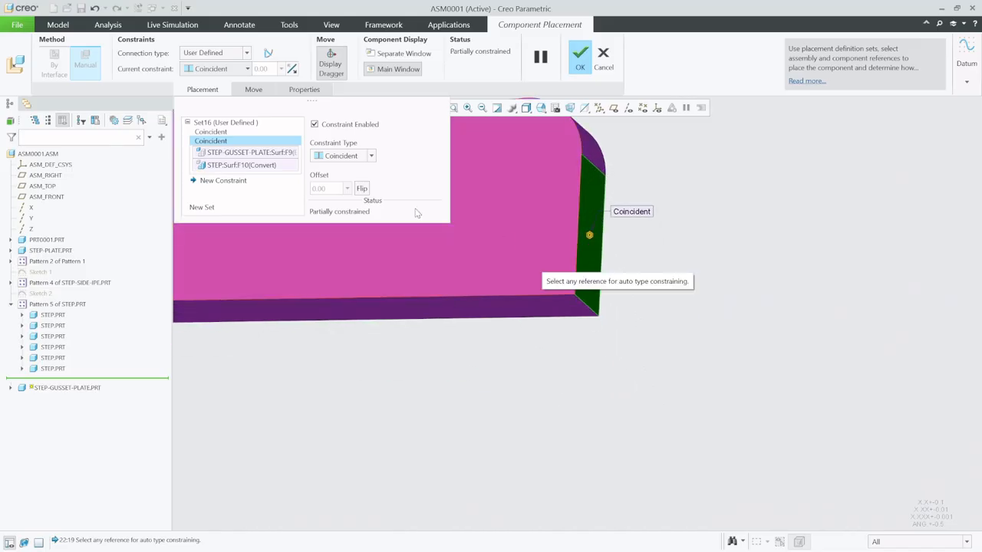
pyautogui.click(234, 182)
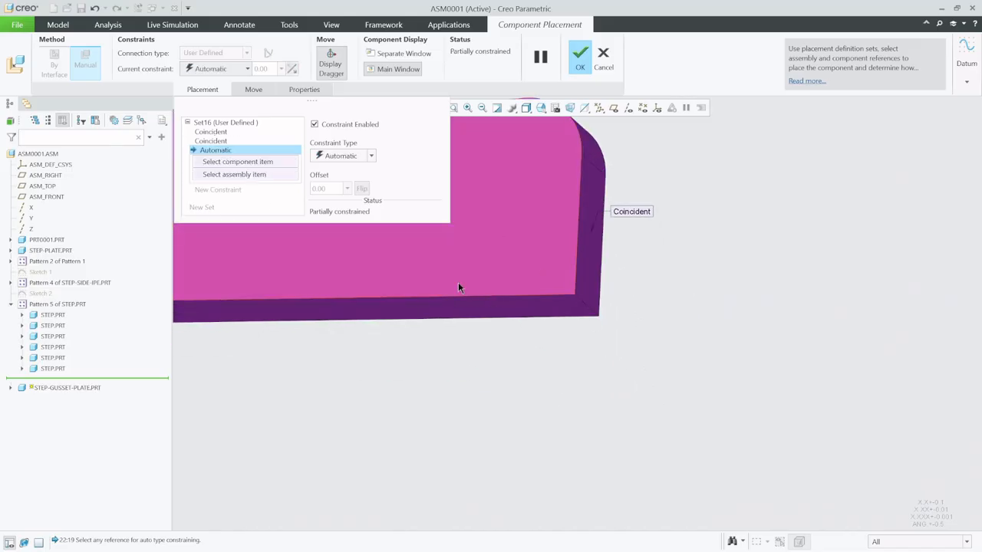
pyautogui.click(589, 309)
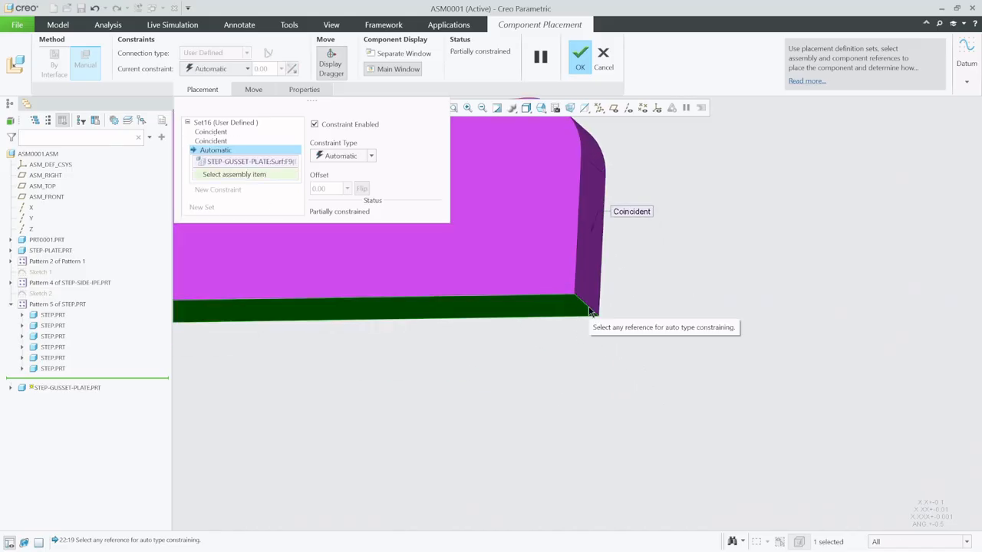
pyautogui.rightClick(240, 167)
pyautogui.click(257, 169)
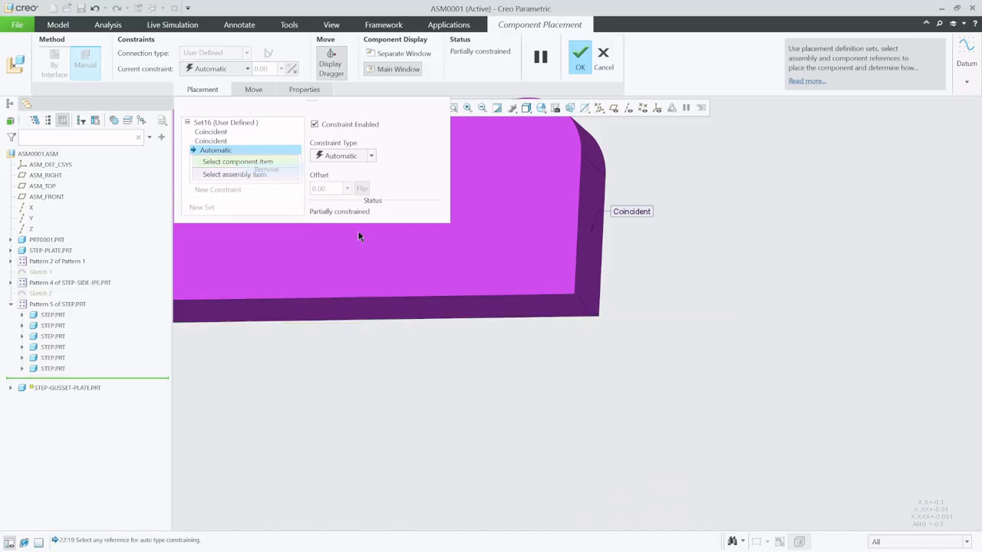
pyautogui.click(587, 309)
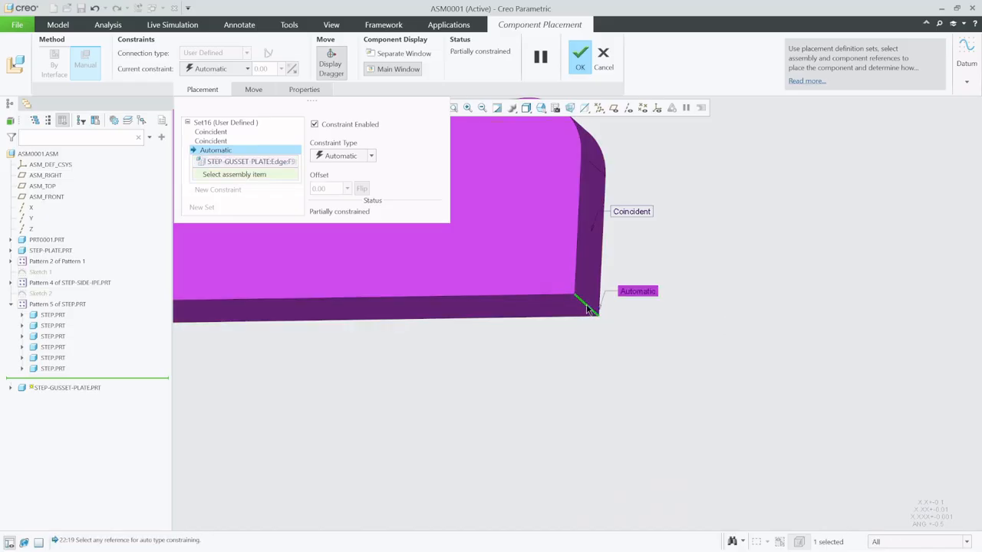
# - Constrain that gusset plate edge normal to the short edge at the step's rounded front corner and accept the placement
pyautogui.scroll(-10, 588, 309)
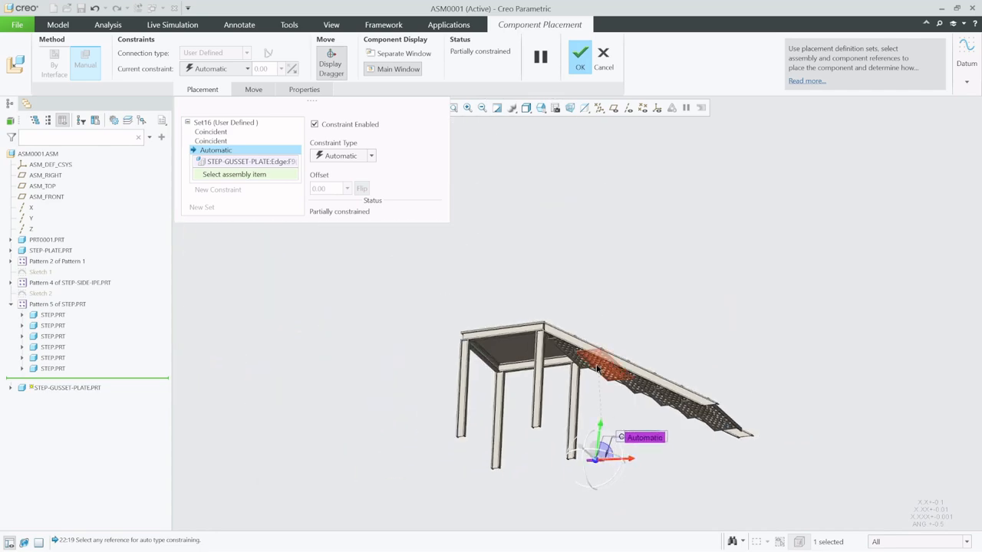
pyautogui.moveTo(598, 370); pyautogui.dragTo(562, 391, button='middle')
pyautogui.scroll(5, 625, 341)
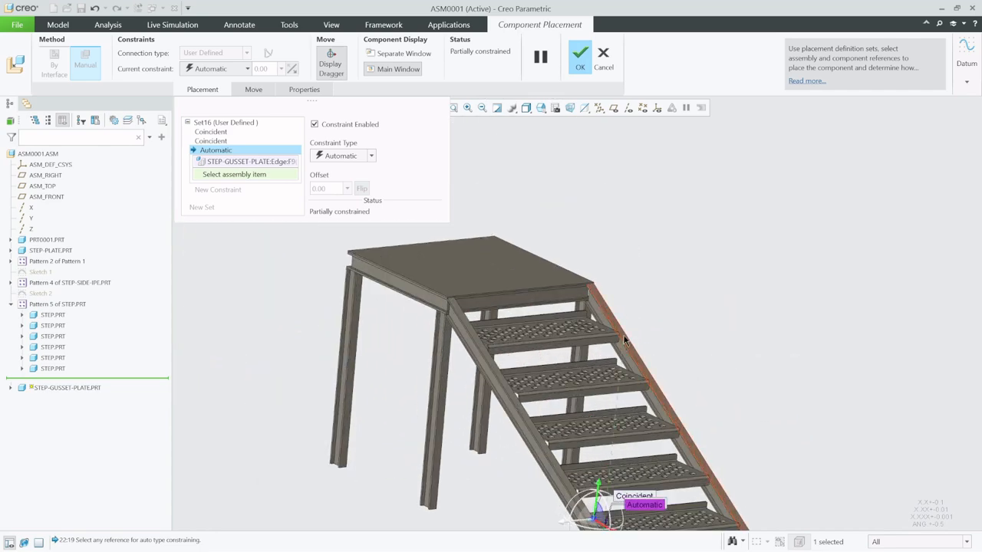
pyautogui.scroll(10, 625, 340)
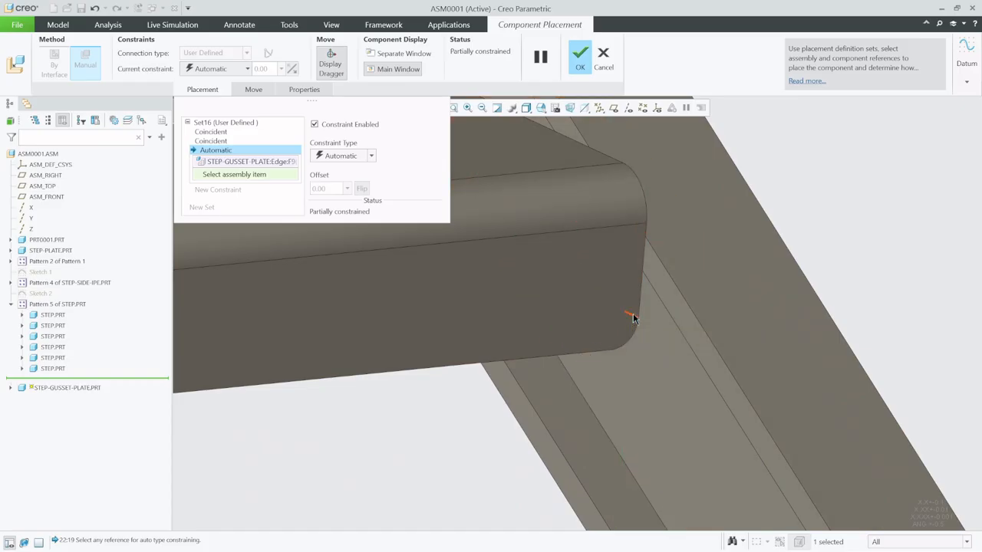
pyautogui.click(634, 318)
pyautogui.scroll(-4, 611, 426)
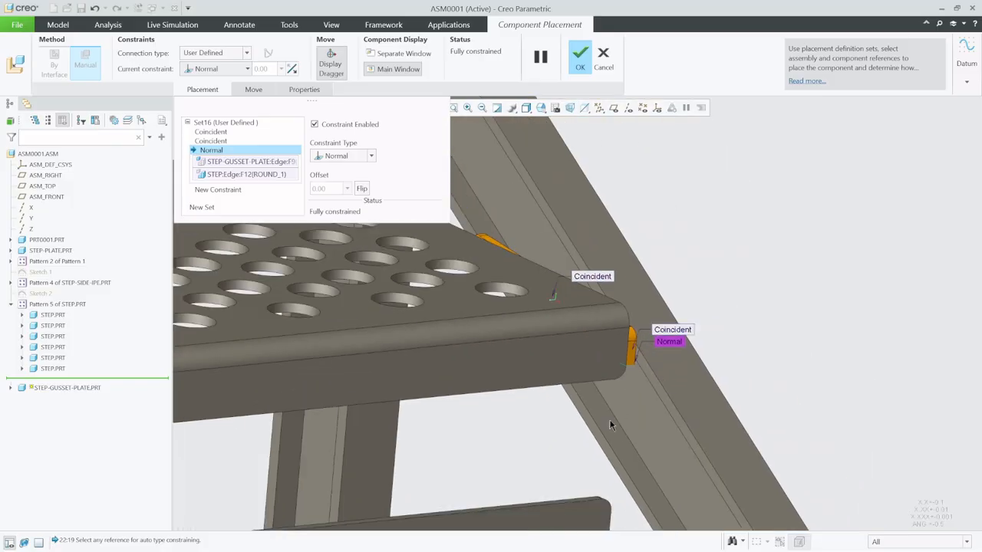
pyautogui.scroll(-3, 610, 426)
pyautogui.moveTo(606, 422); pyautogui.dragTo(602, 387, button='middle')
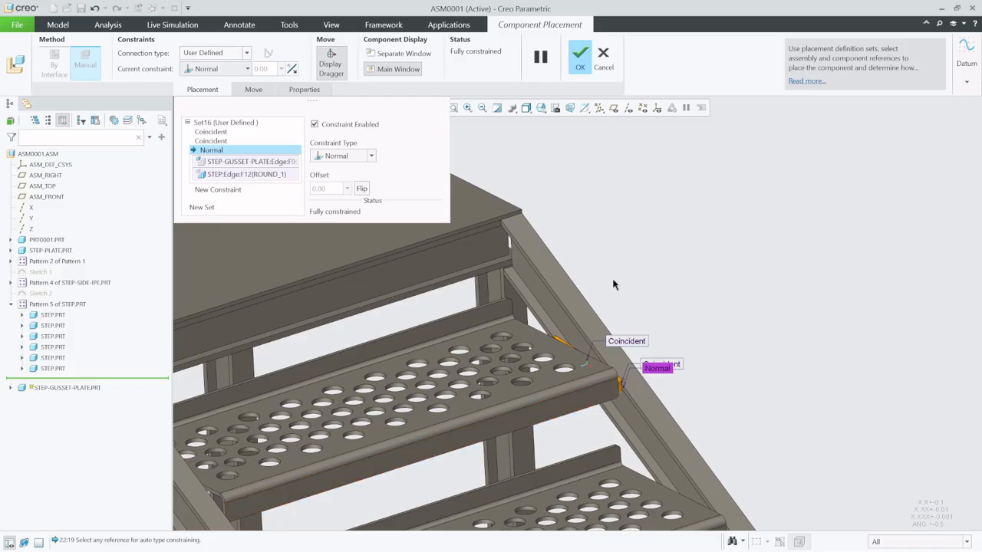
pyautogui.click(580, 57)
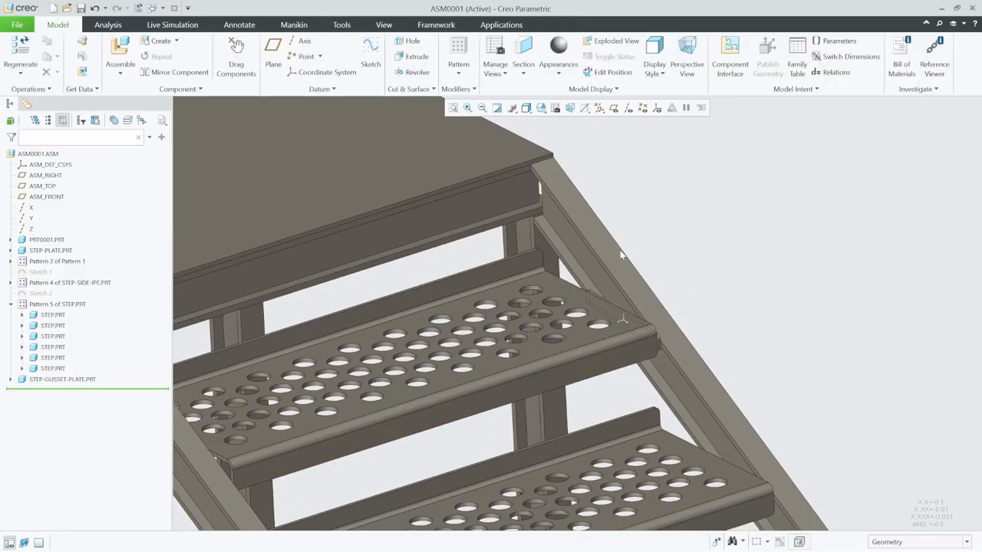
# - Open the gusset plate part and measure the distance between its two narrow end faces
pyautogui.click(69, 380)
pyautogui.click(86, 342)
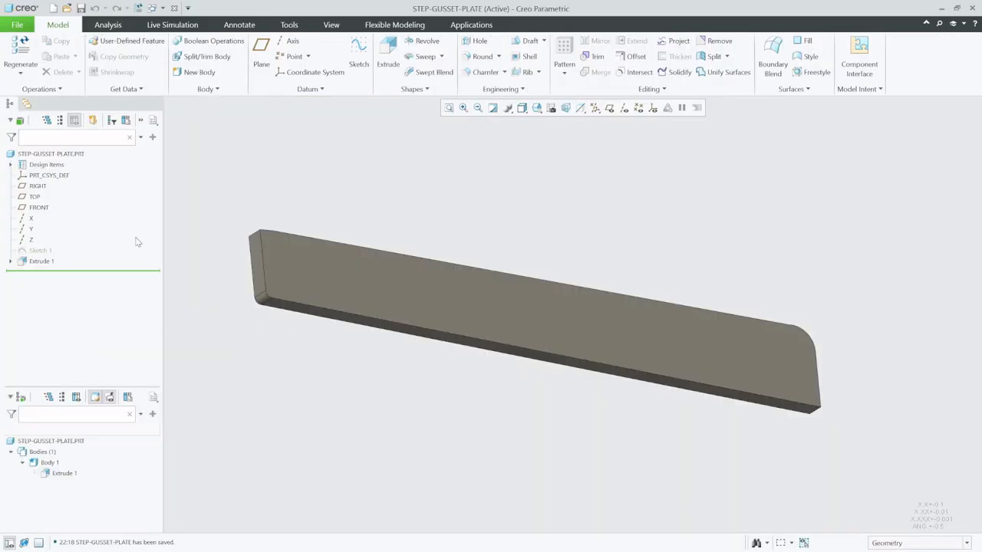
pyautogui.moveTo(388, 287); pyautogui.dragTo(342, 321, button='middle')
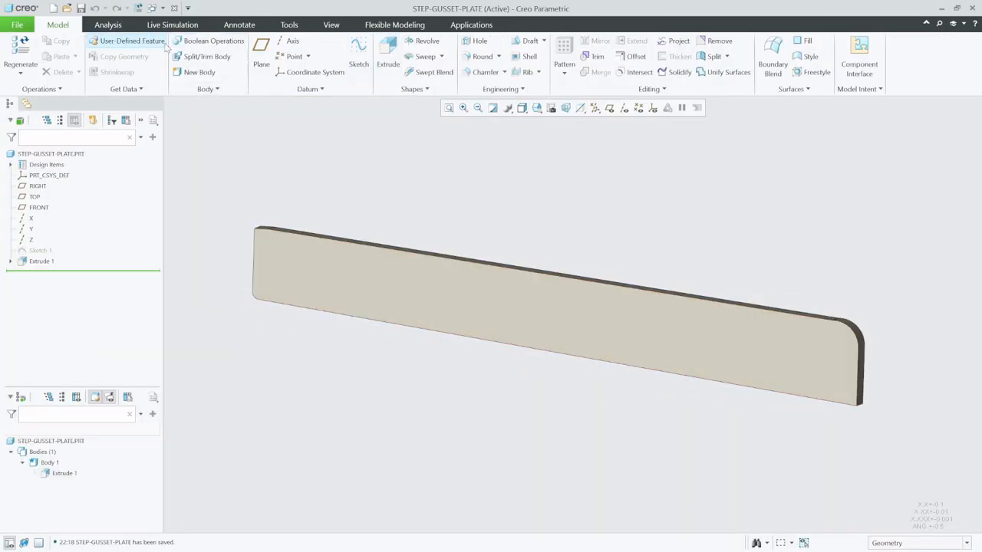
pyautogui.click(108, 26)
pyautogui.moveTo(675, 349); pyautogui.dragTo(645, 358, button='middle')
pyautogui.click(842, 372)
pyautogui.keyDown('ctrl'); pyautogui.click(257, 310); pyautogui.keyUp('ctrl')
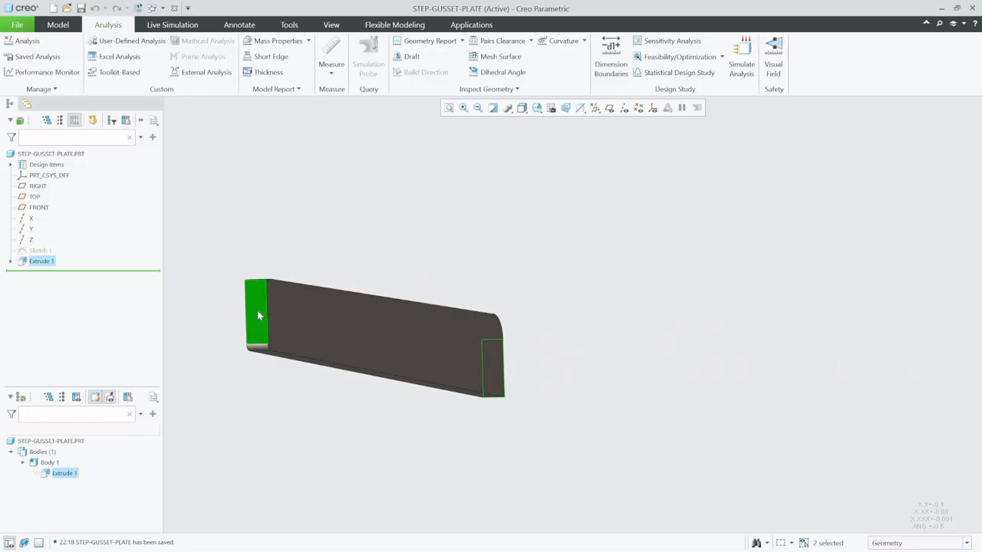
pyautogui.click(334, 52)
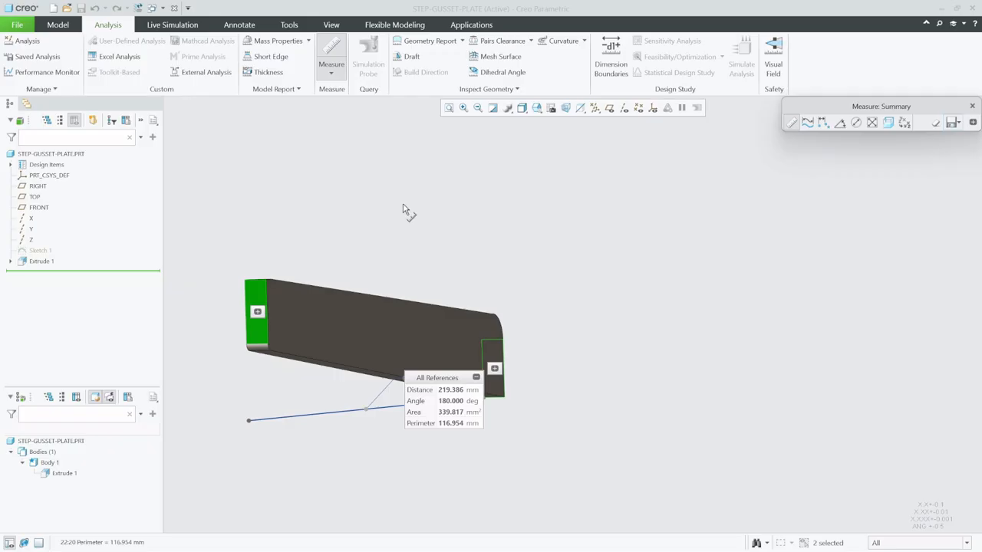
pyautogui.press('Escape')
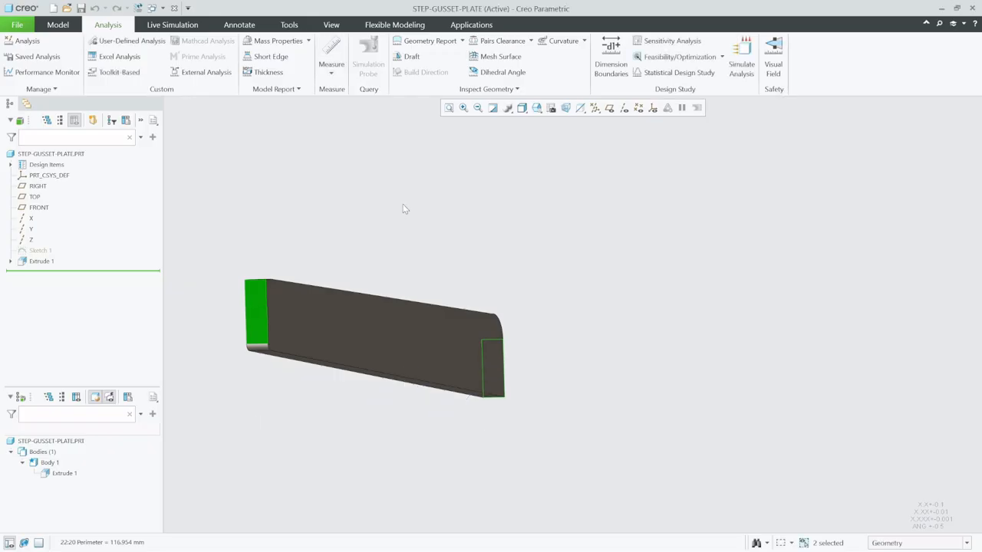
# - Switch back to the assembly ASM0001 and measure the distance between the step's front face and its rear flange face
pyautogui.click(152, 8)
pyautogui.click(185, 18)
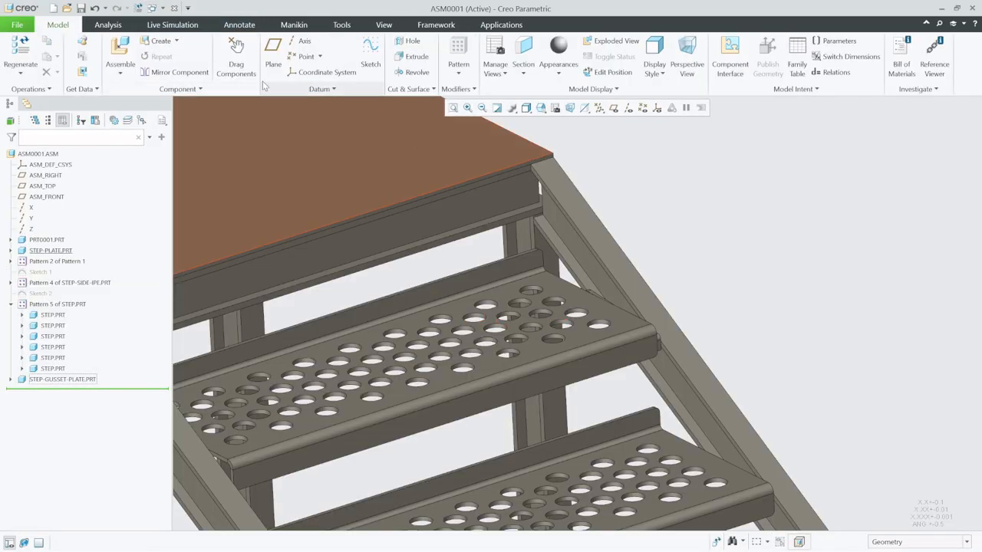
pyautogui.click(108, 25)
pyautogui.click(330, 52)
pyautogui.scroll(-1, 657, 355)
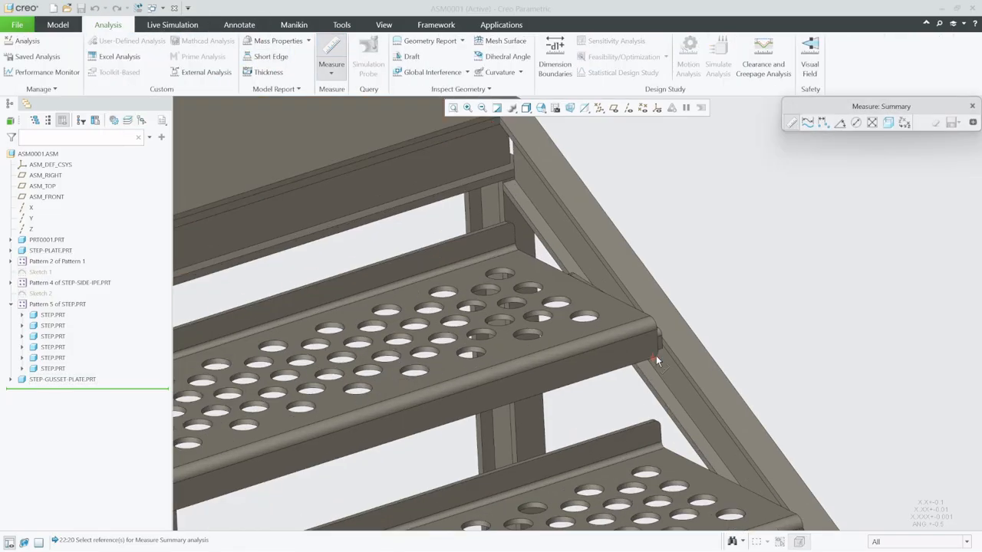
pyautogui.click(638, 347)
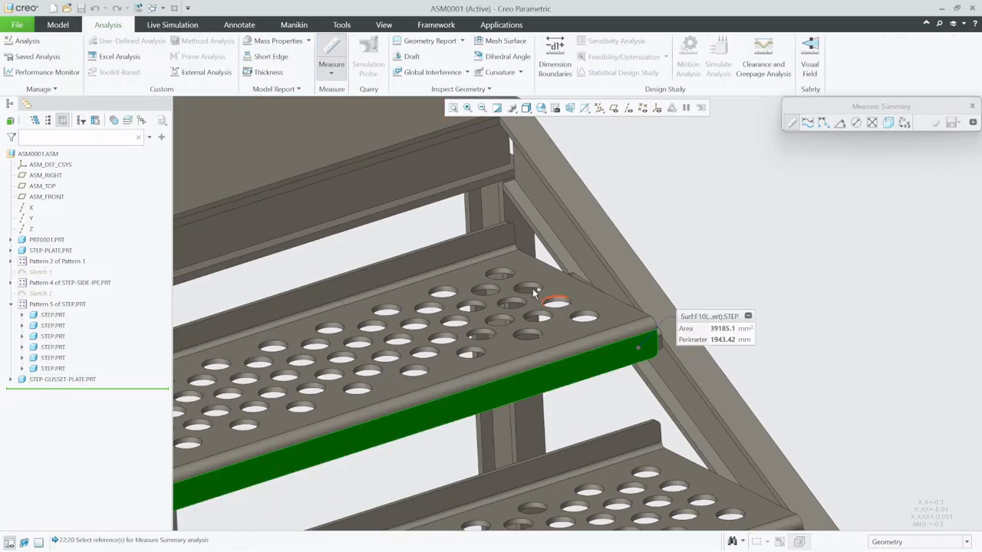
pyautogui.keyDown('ctrl'); pyautogui.click(455, 251); pyautogui.keyUp('ctrl')
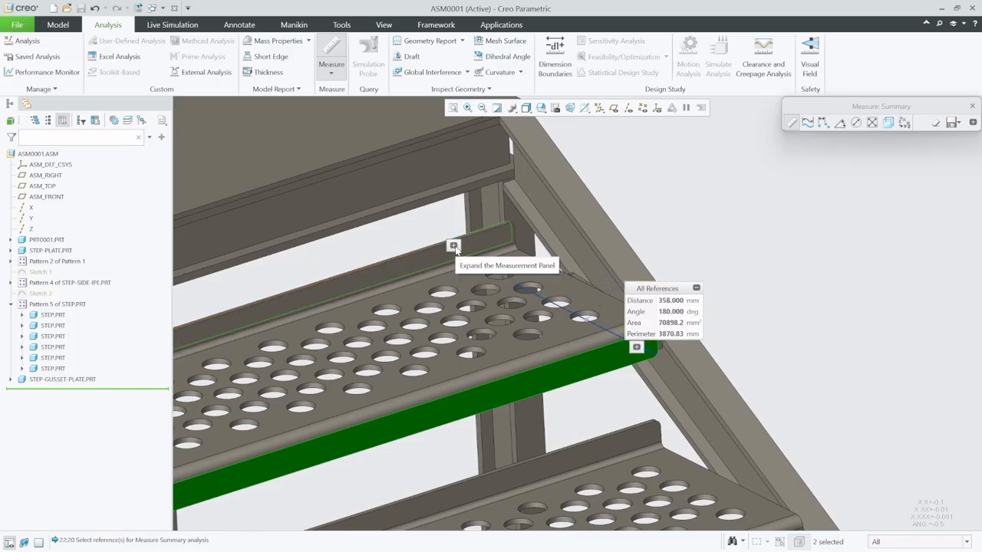
pyautogui.press('Escape')
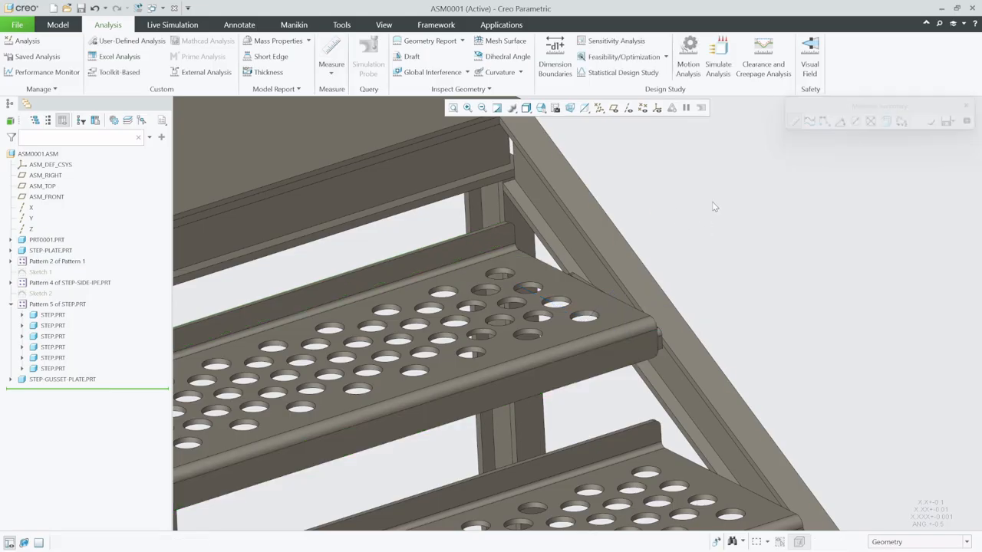
# - Switch to the STEP-GUSSET-PLATE part and open Sketch 1 for editing
pyautogui.click(163, 8)
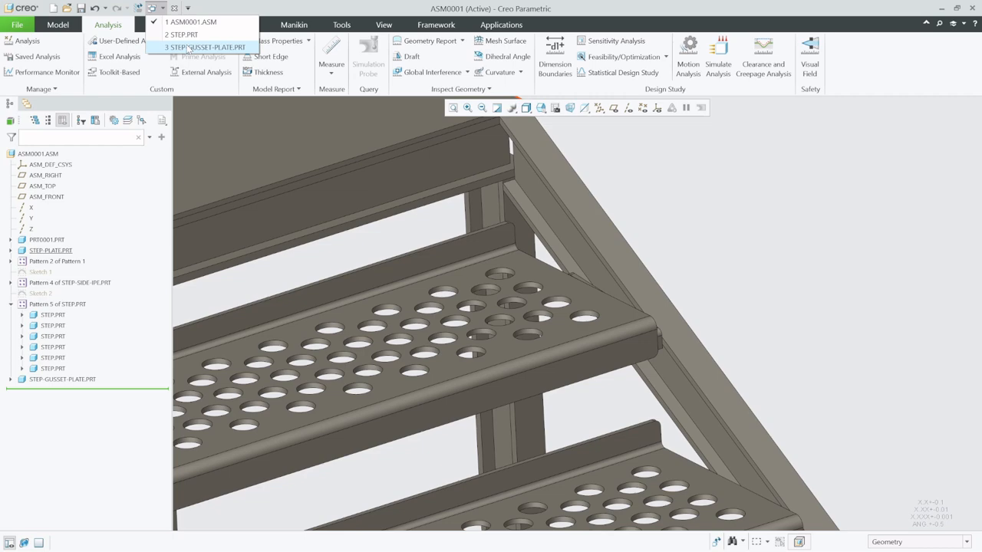
pyautogui.click(192, 47)
pyautogui.scroll(4, 633, 346)
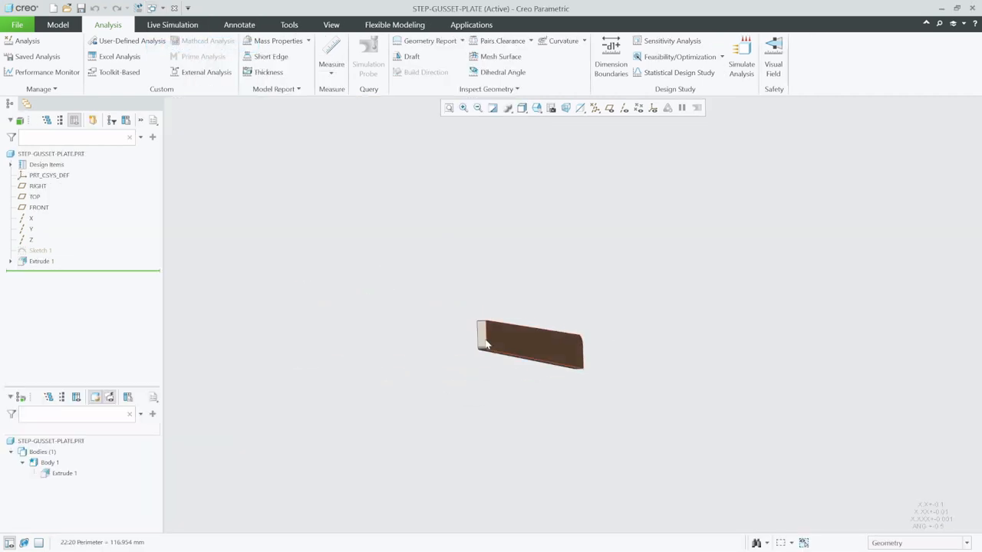
pyautogui.scroll(-2, 493, 346)
pyautogui.moveTo(568, 345)
pyautogui.mouseDown(button='middle')
pyautogui.moveTo(488, 346)
pyautogui.moveTo(519, 364)
pyautogui.moveTo(500, 351)
pyautogui.moveTo(522, 349)
pyautogui.mouseUp(button='middle')
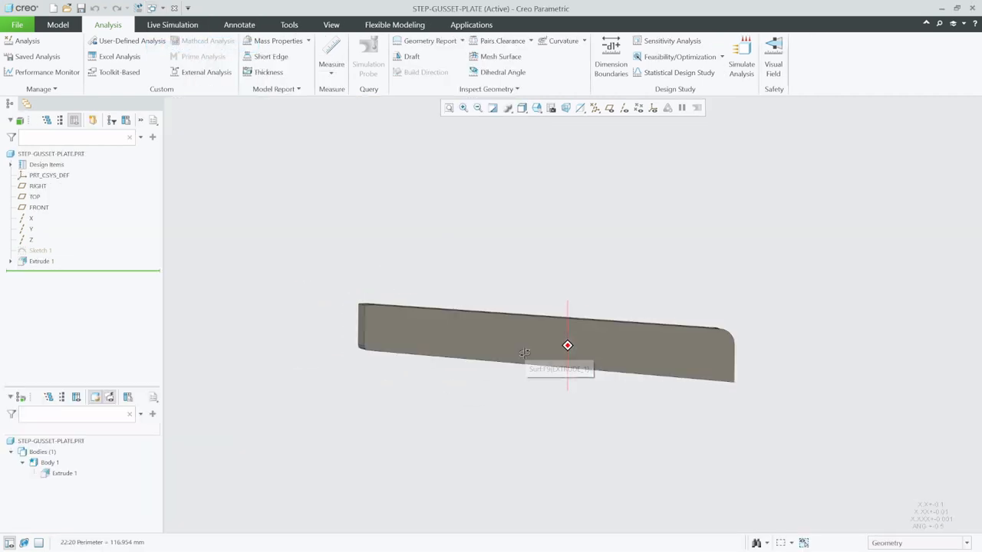
pyautogui.click(40, 251)
pyautogui.click(61, 200)
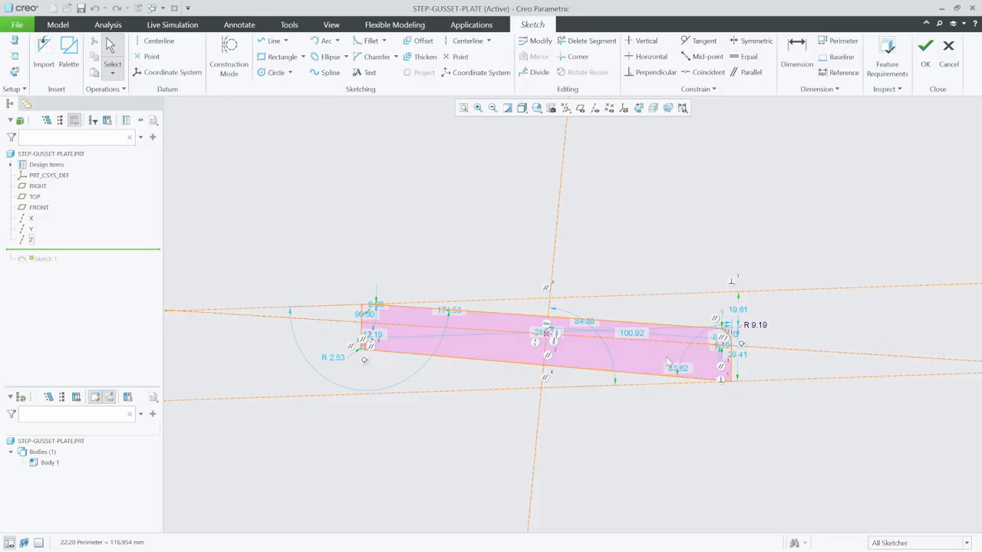
# - Orient the sketch view to the sketch plane and remove the entire gusset plate section with its centerlines and dimensions
pyautogui.click(797, 54)
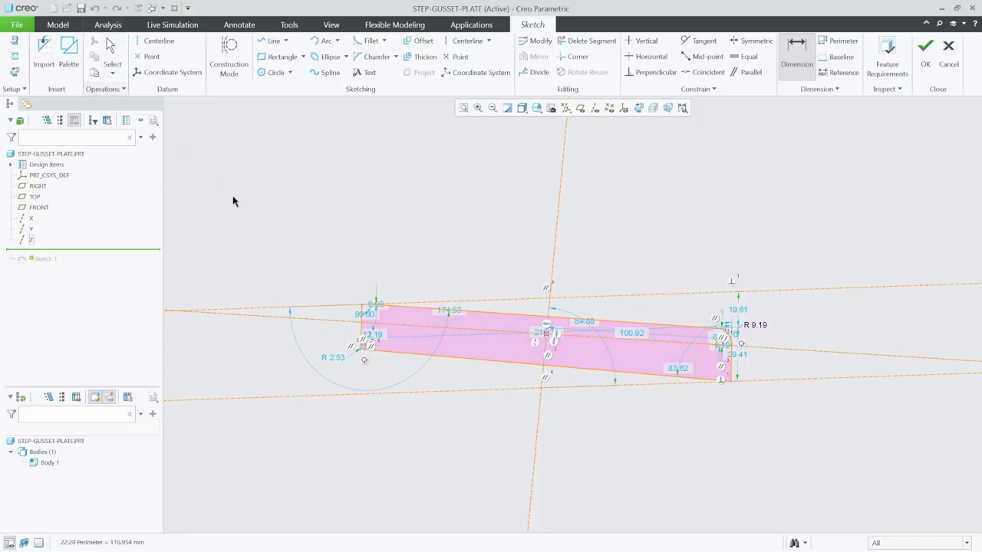
pyautogui.click(638, 109)
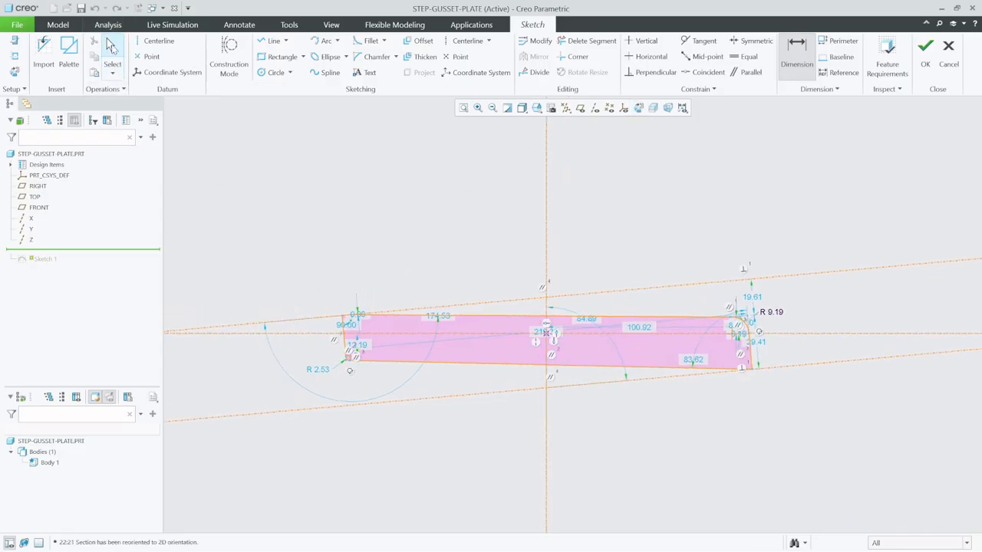
pyautogui.click(112, 49)
pyautogui.moveTo(492, 327); pyautogui.dragTo(820, 445)
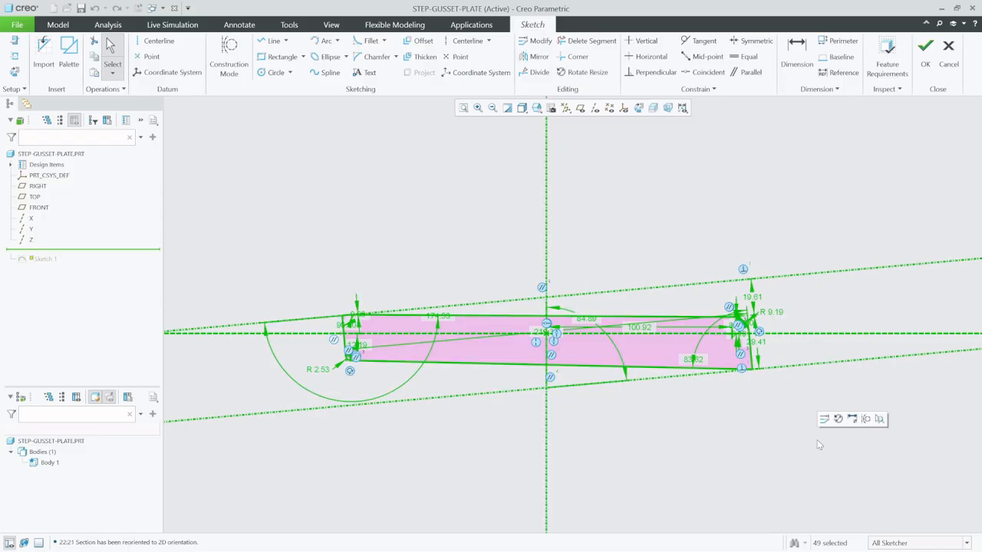
pyautogui.press('Delete')
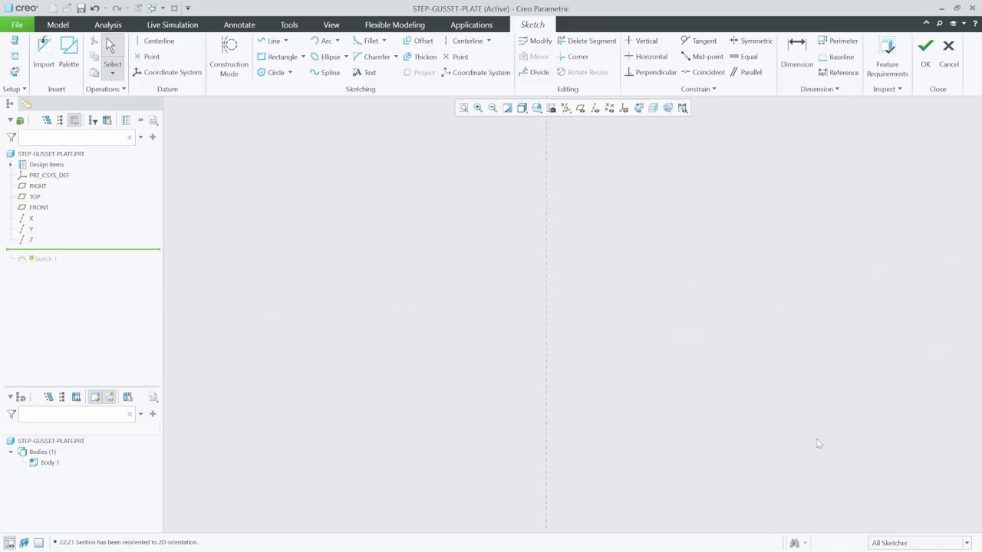
# - Show the datum planes and add the TOP plane as a sketch reference
pyautogui.click(581, 109)
pyautogui.click(14, 56)
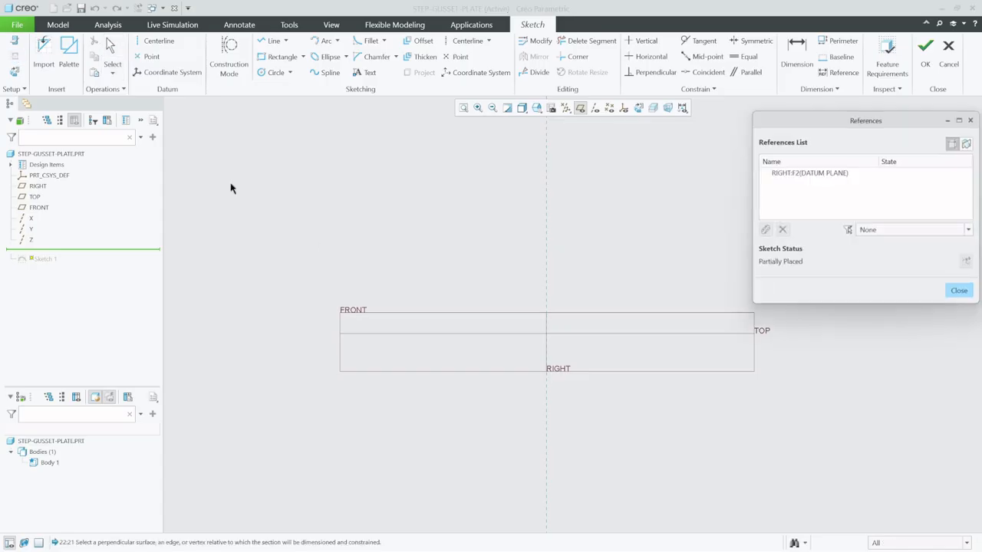
pyautogui.click(770, 334)
pyautogui.click(960, 292)
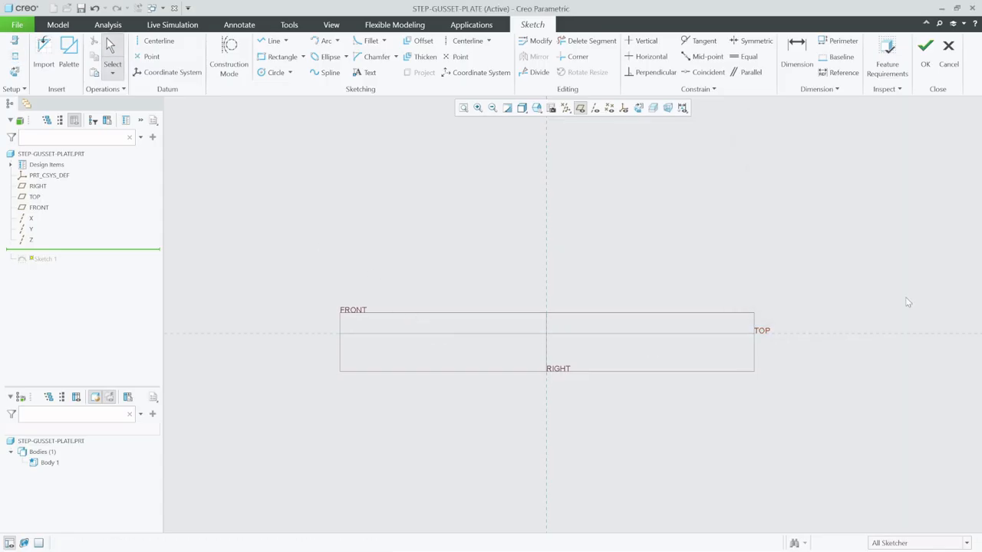
# - Paste the copied gusset plate section onto the sketch origin, rotated about 5.37 degrees, with a scaling factor of 1
pyautogui.hotkey('ctrl', 'v')
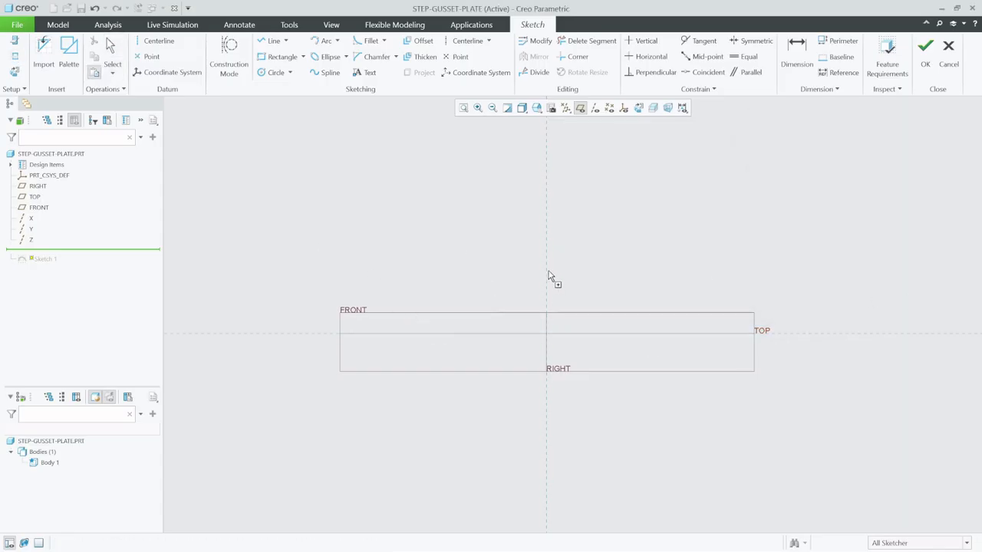
pyautogui.click(585, 256)
pyautogui.moveTo(584, 253); pyautogui.dragTo(550, 334)
pyautogui.moveTo(646, 317); pyautogui.dragTo(650, 308)
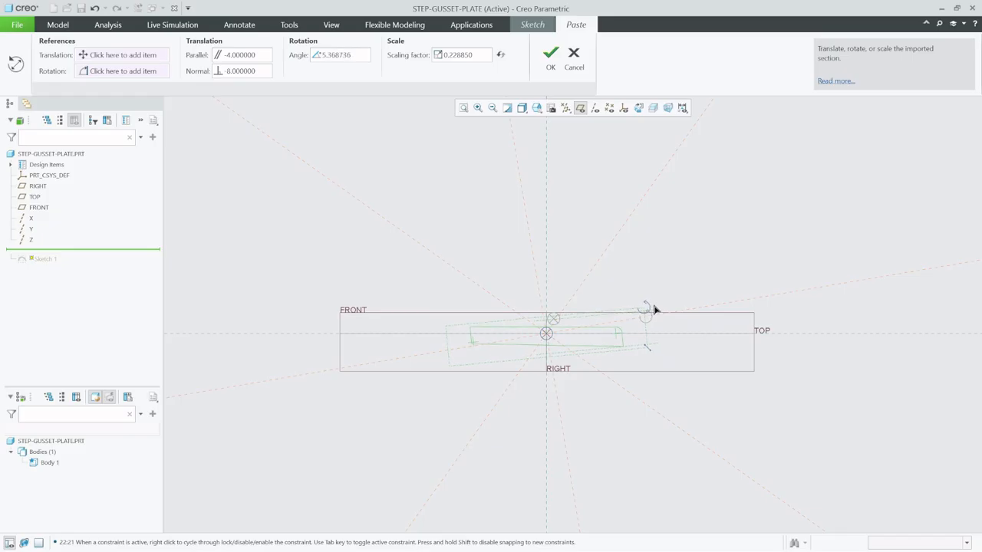
pyautogui.click(654, 307)
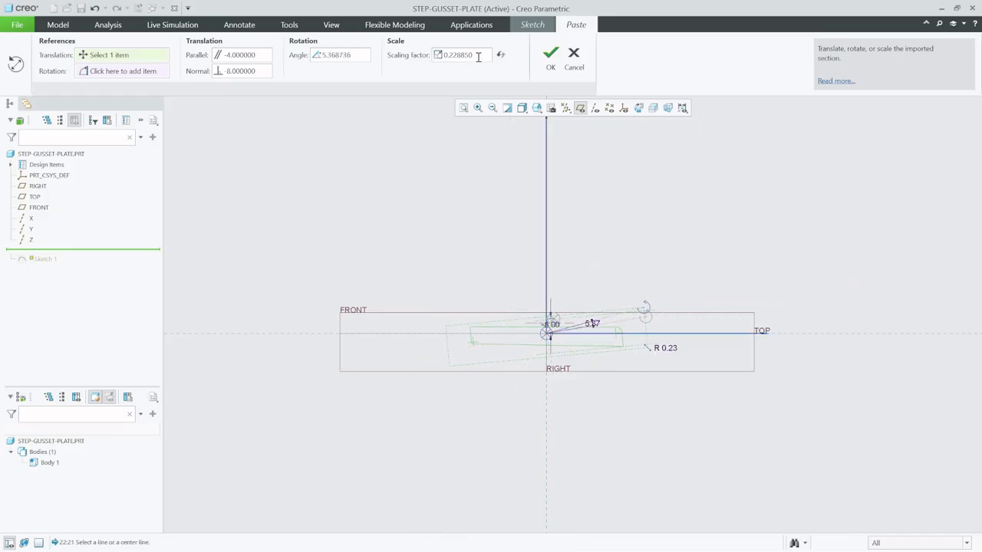
pyautogui.press('Return')
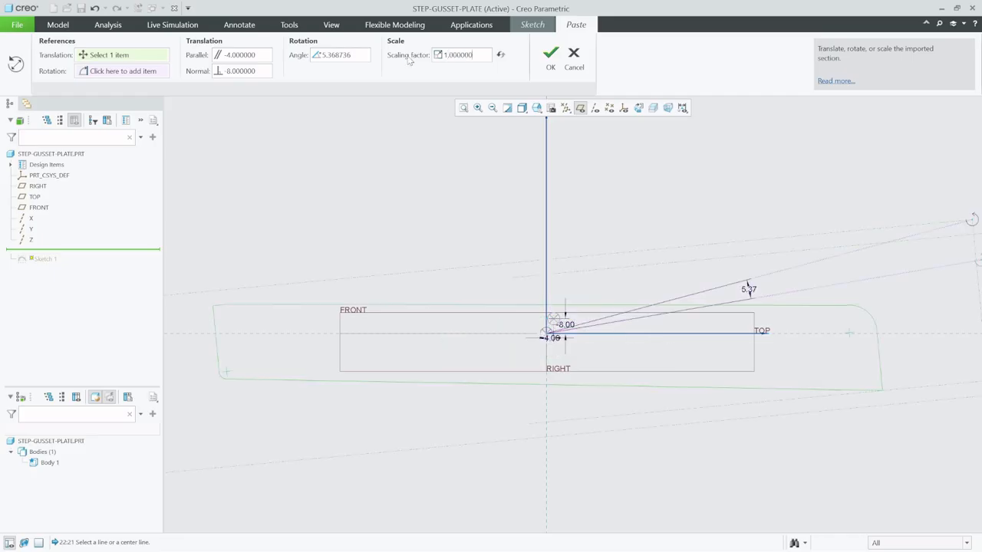
pyautogui.click(551, 58)
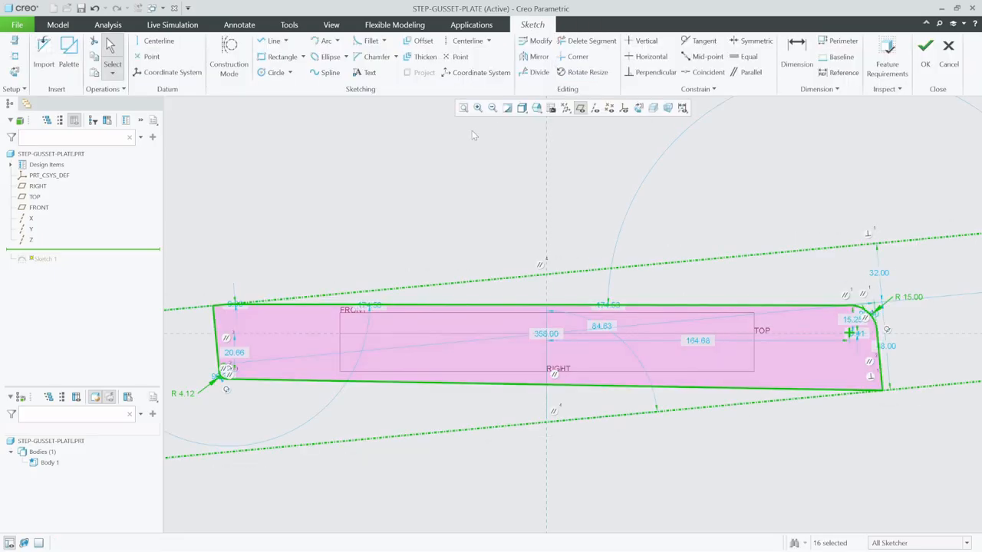
# - Finish and save the gusset plate's sketch, and switch back to the assembly ASM0001
pyautogui.click(925, 50)
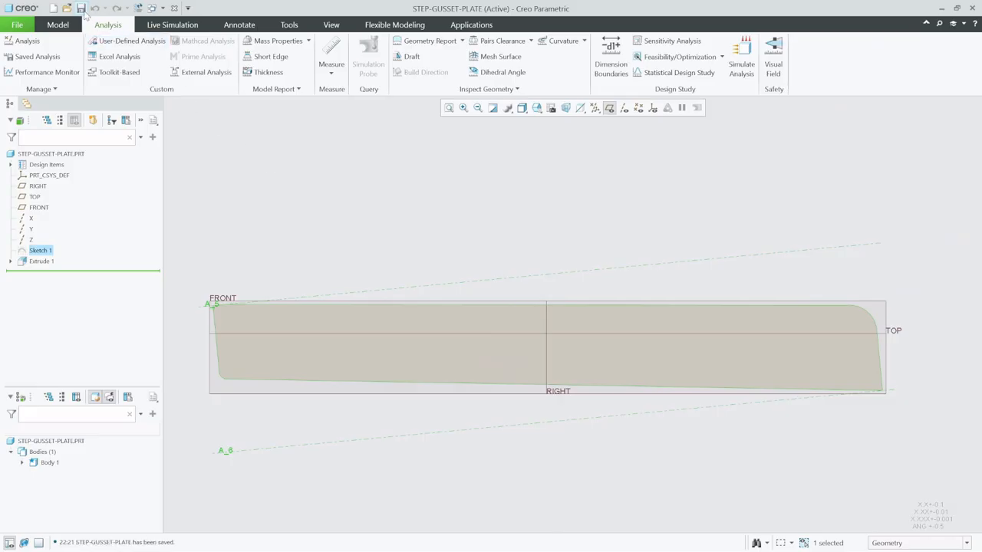
pyautogui.click(163, 8)
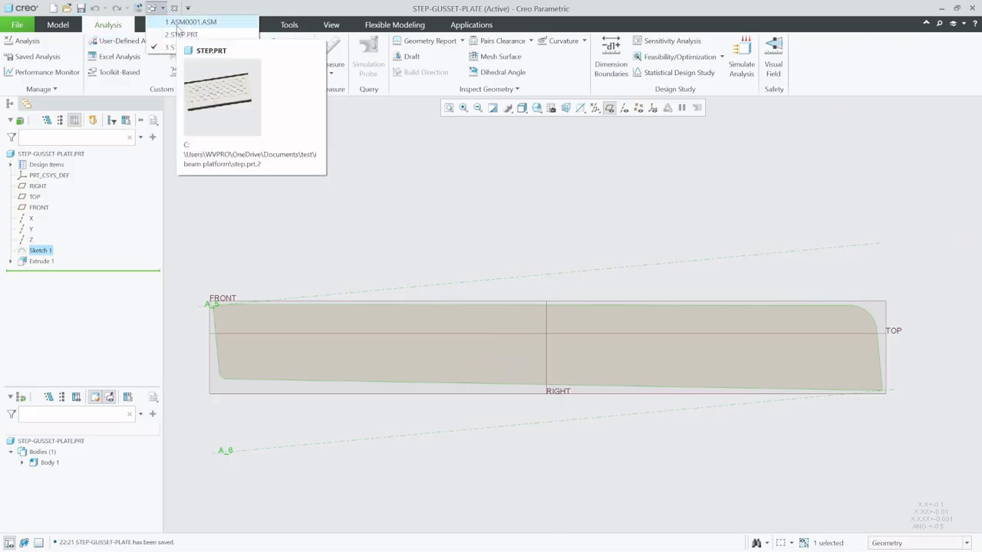
pyautogui.click(192, 20)
# - Redefine the STEP-GUSSET-PLATE placement by reselecting the plate's flat face at its rounded end for the Coincident constraint with the step's front face
pyautogui.click(81, 380)
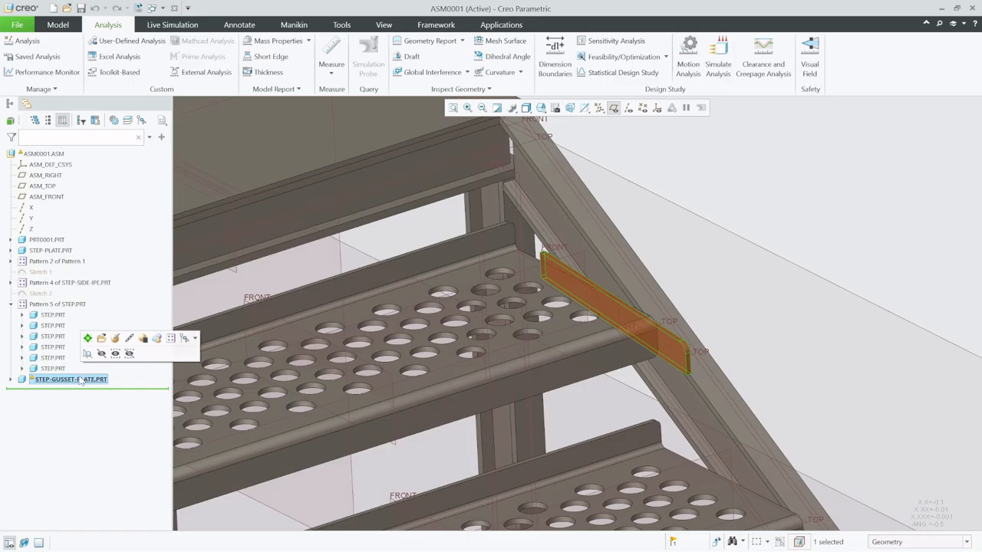
pyautogui.click(112, 341)
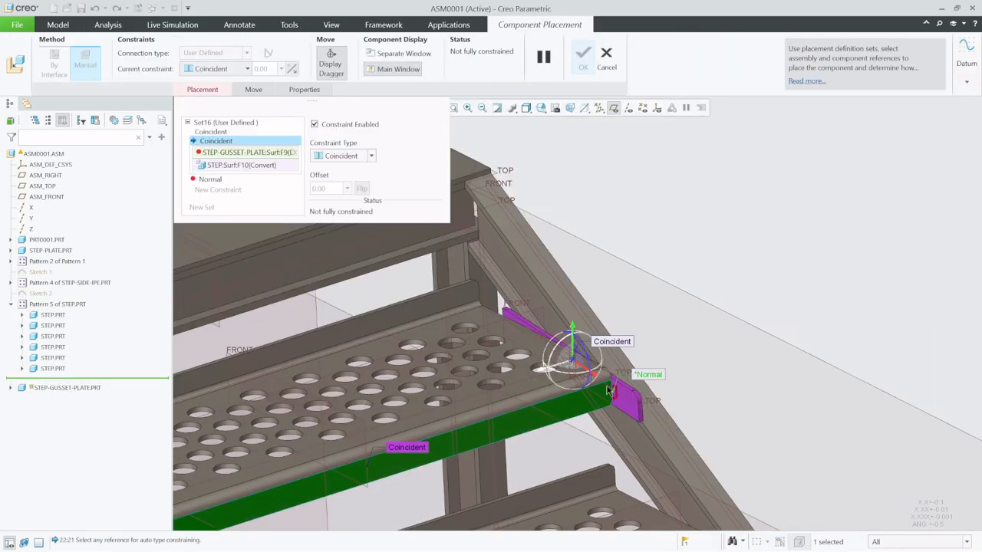
pyautogui.scroll(5, 608, 391)
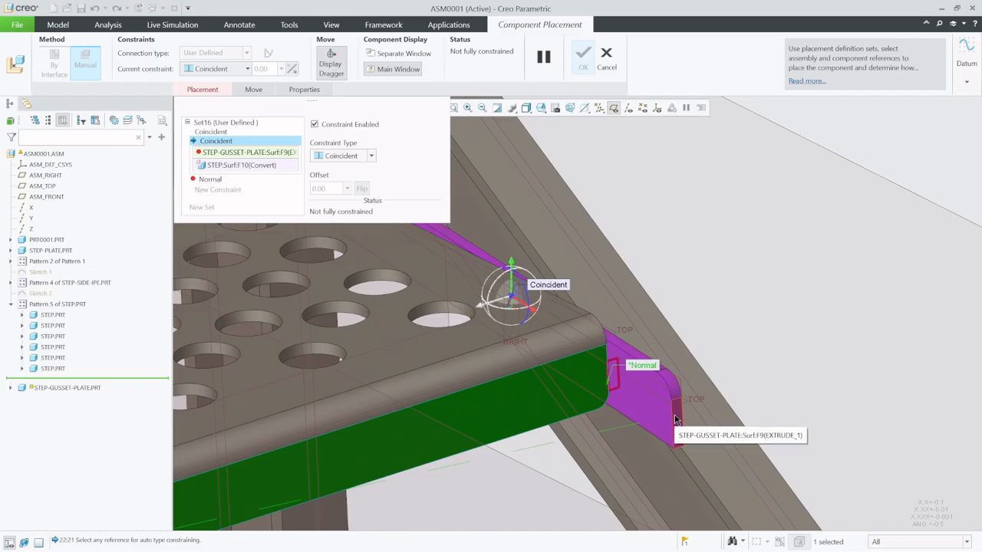
pyautogui.click(676, 420)
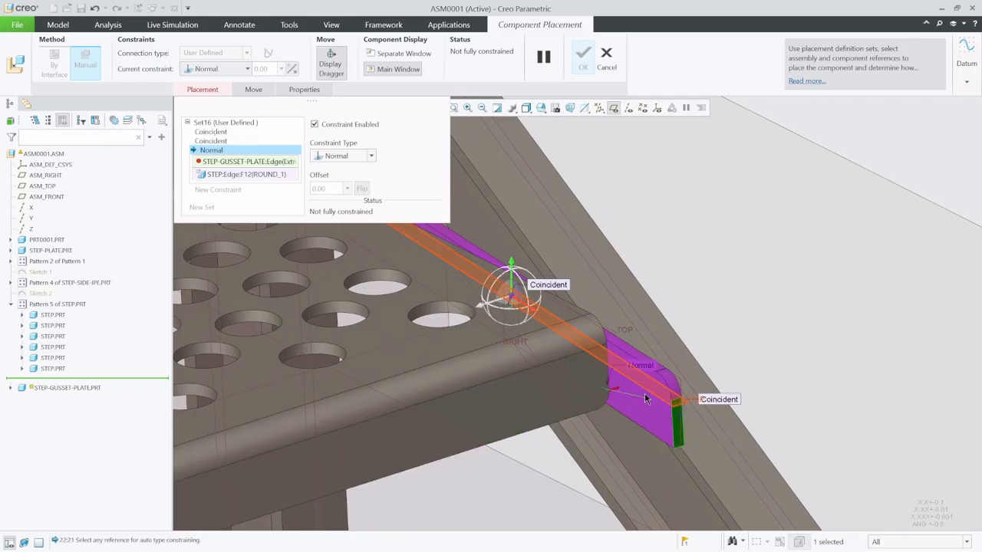
# - Reselect the short lower edge at the plate's rounded end for the Normal constraint and accept the component placement
pyautogui.click(563, 398)
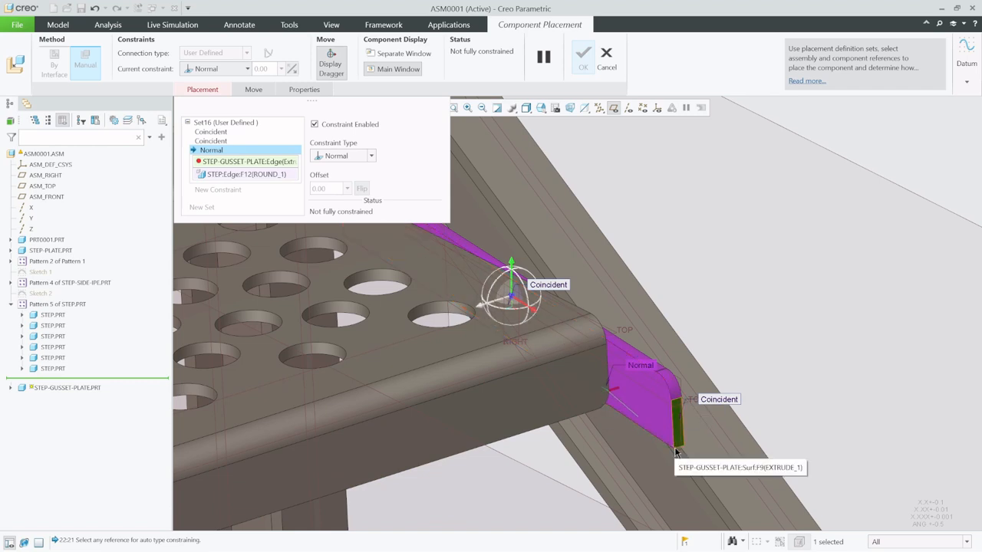
pyautogui.scroll(-3, 686, 445)
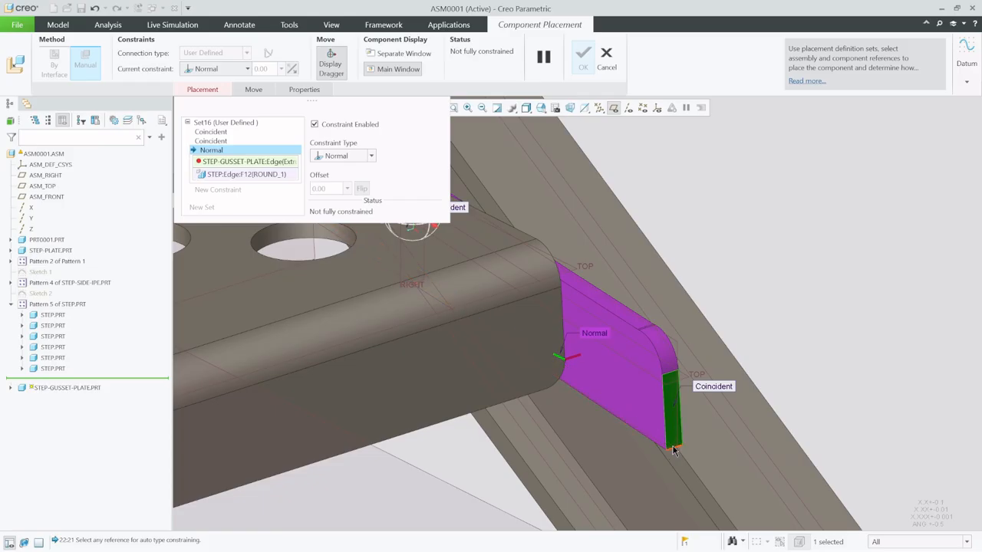
pyautogui.click(673, 453)
pyautogui.scroll(2, 607, 420)
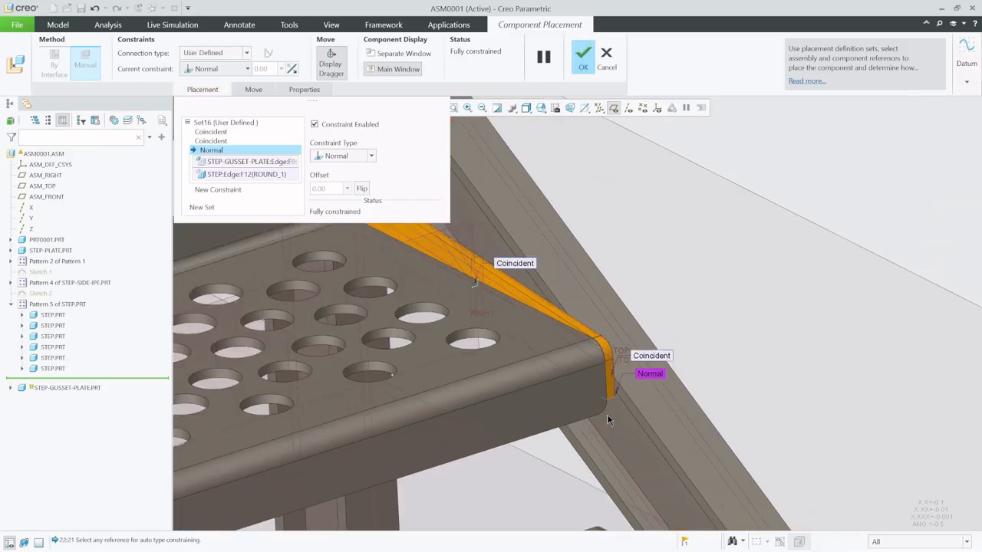
pyautogui.scroll(1, 608, 420)
pyautogui.scroll(-1, 435, 253)
pyautogui.scroll(-1, 438, 267)
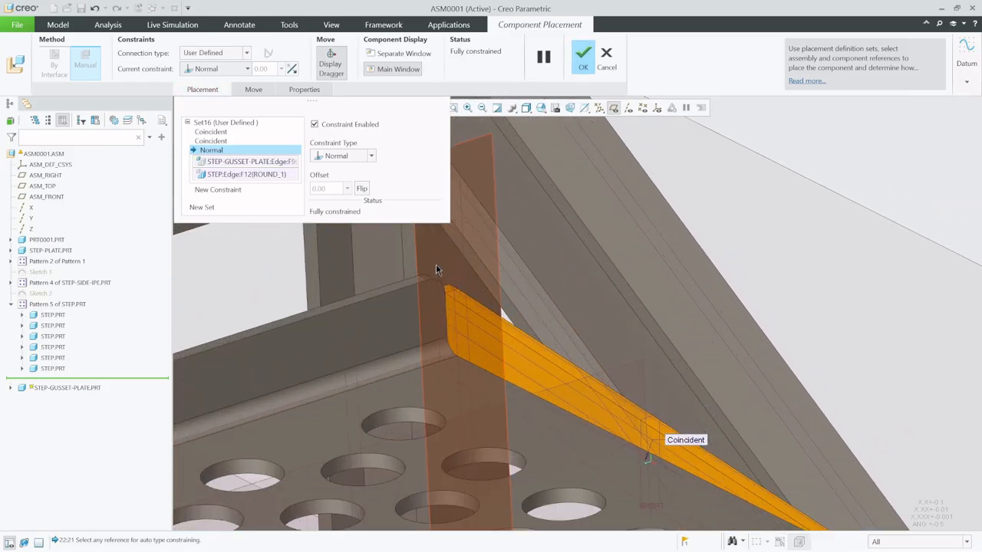
pyautogui.scroll(5, 436, 269)
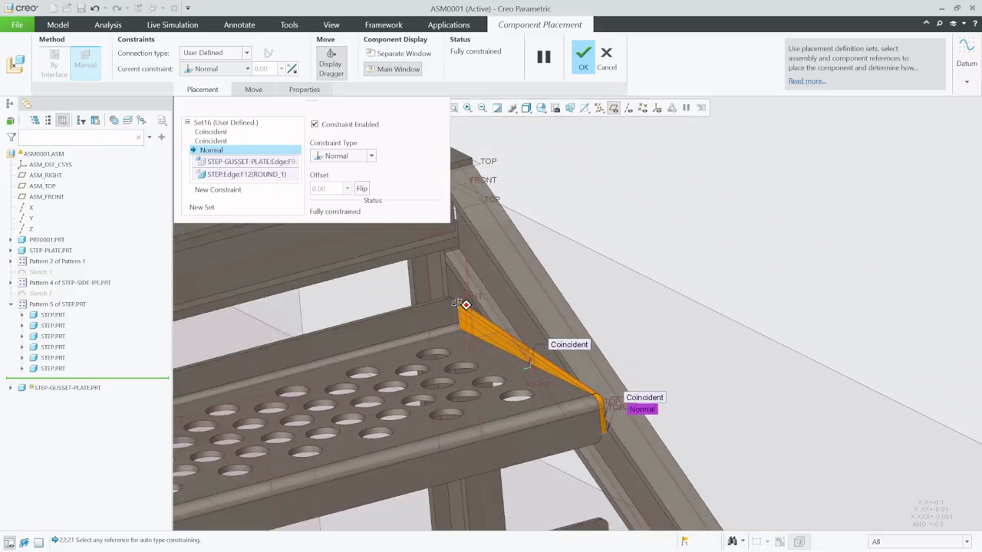
pyautogui.moveTo(457, 302)
pyautogui.mouseDown(button='middle')
pyautogui.moveTo(412, 302)
pyautogui.moveTo(452, 303)
pyautogui.mouseUp(button='middle')
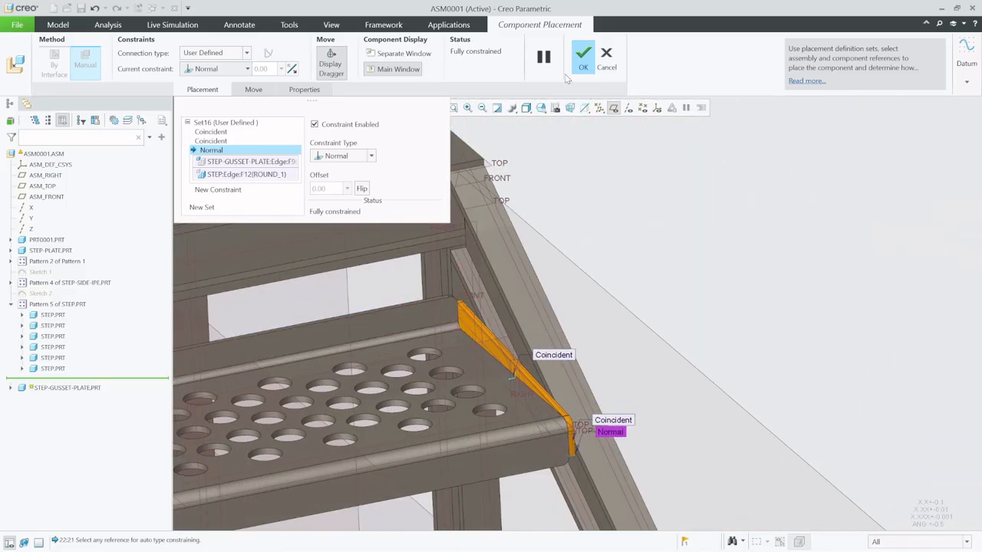
pyautogui.click(586, 55)
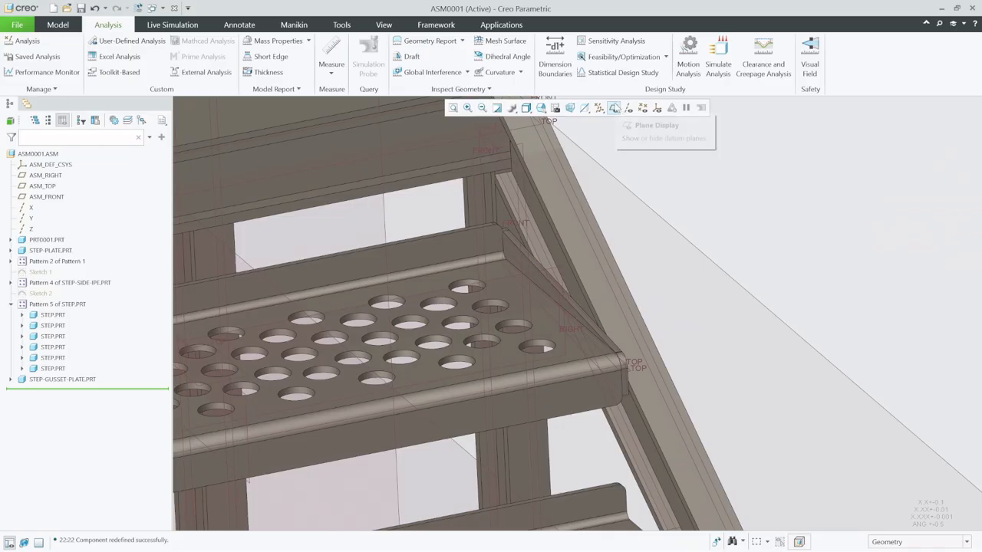
# - Hide the datum planes and insert another step-gusset-plate.prt into the assembly
pyautogui.click(613, 108)
pyautogui.scroll(5, 640, 236)
pyautogui.scroll(-2, 606, 260)
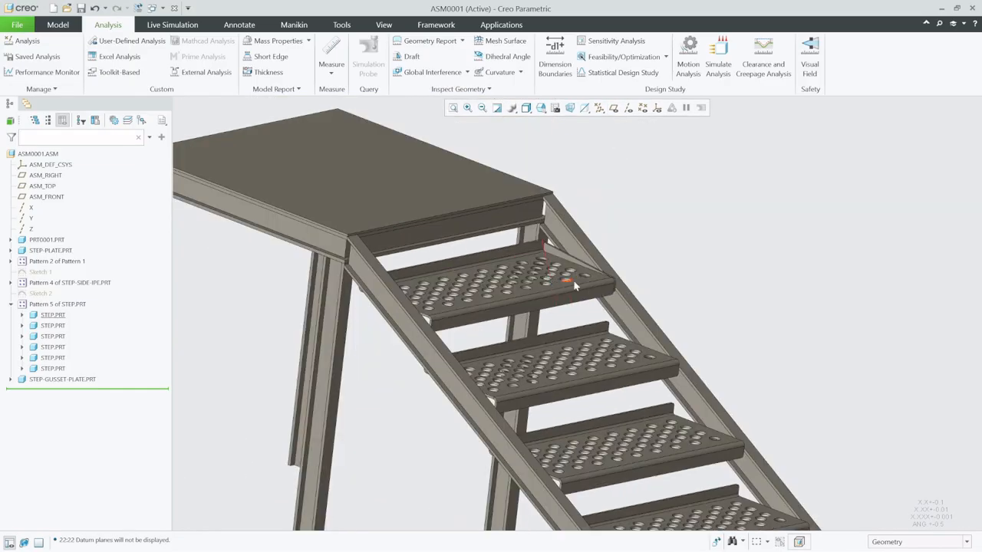
pyautogui.click(59, 25)
pyautogui.click(120, 50)
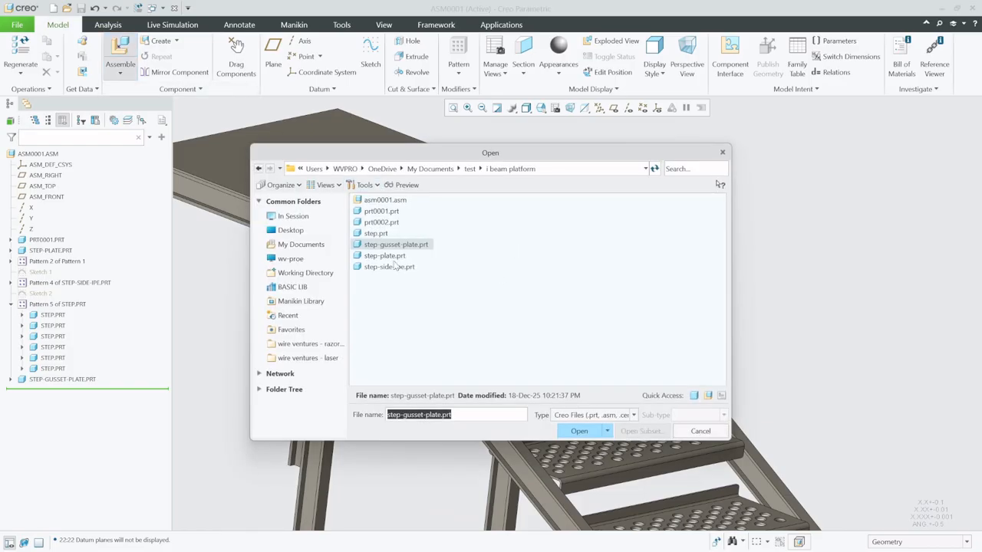
pyautogui.click(578, 431)
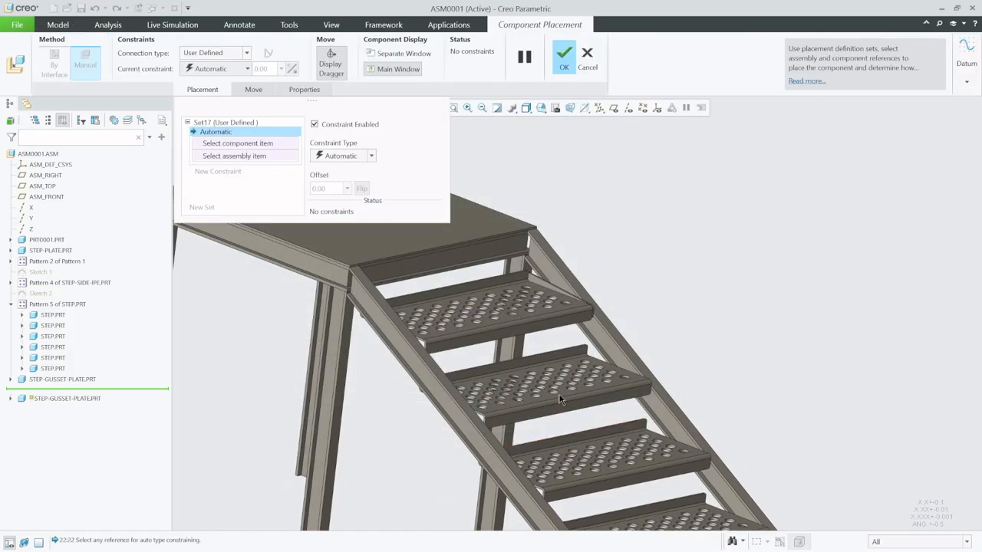
# - Constrain the new gusset plate's broad face coincident with the step's end face on the opposite side of the stairs
pyautogui.scroll(4, 691, 468)
pyautogui.scroll(-6, 691, 468)
pyautogui.scroll(-3, 694, 460)
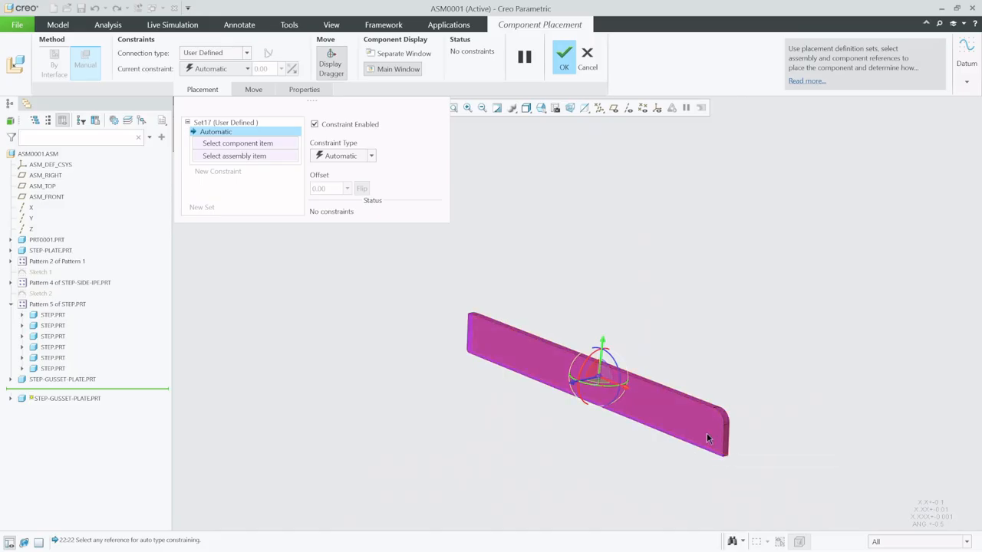
pyautogui.click(708, 438)
pyautogui.scroll(5, 712, 353)
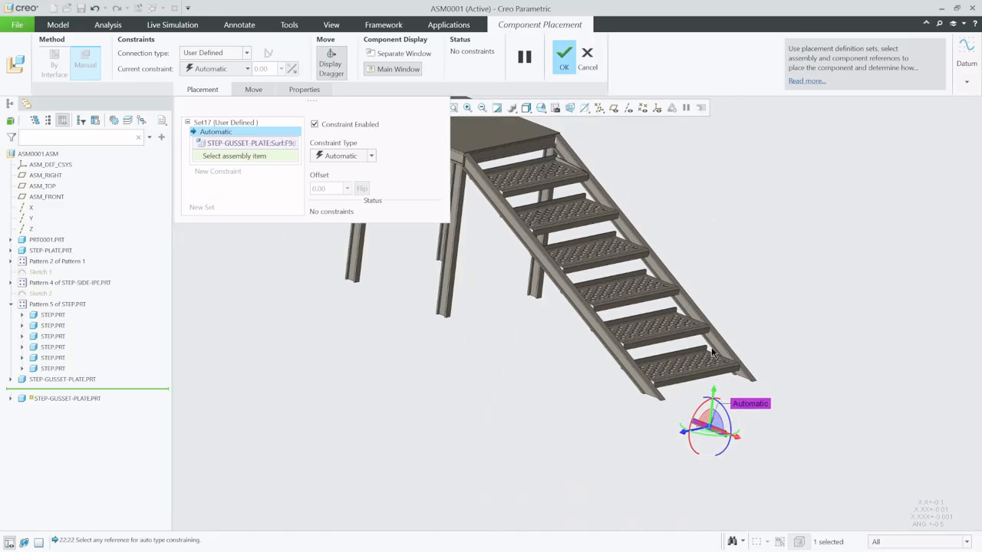
pyautogui.scroll(1, 712, 353)
pyautogui.scroll(-8, 595, 304)
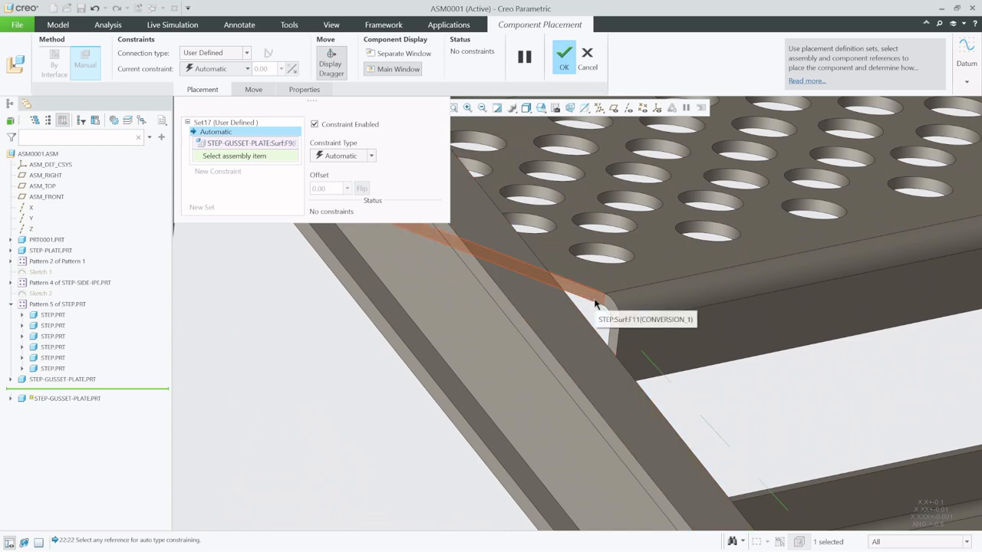
pyautogui.click(595, 304)
# - Constrain the new plate's rounded-end face to the step's front flange face as Coincident
pyautogui.scroll(8, 529, 286)
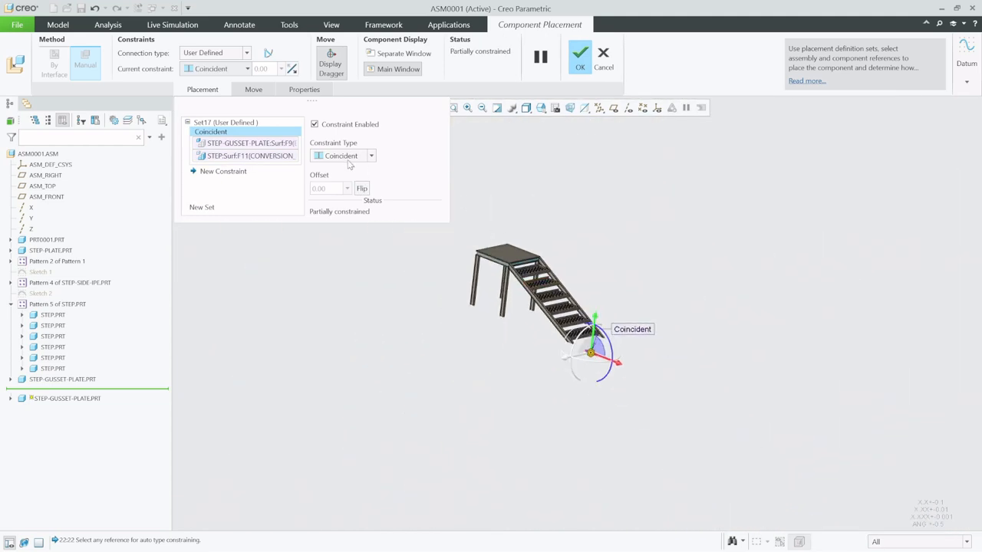
pyautogui.scroll(-3, 530, 347)
pyautogui.scroll(-5, 585, 249)
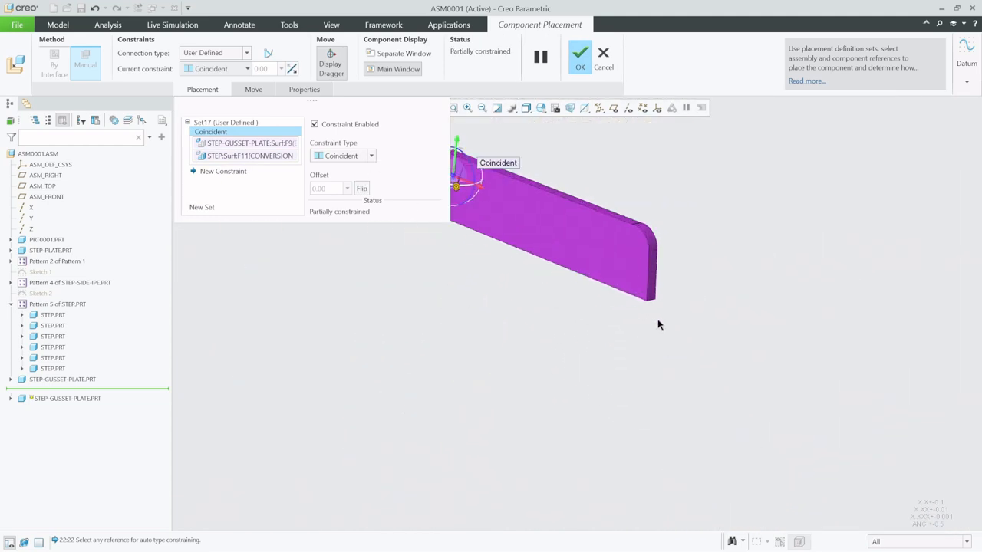
pyautogui.click(653, 284)
pyautogui.scroll(7, 717, 466)
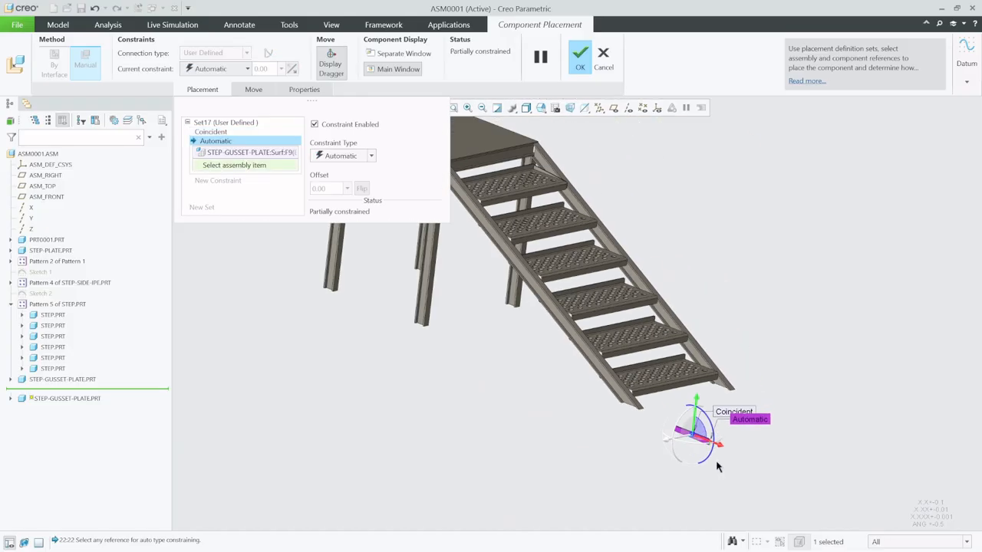
pyautogui.scroll(-8, 517, 199)
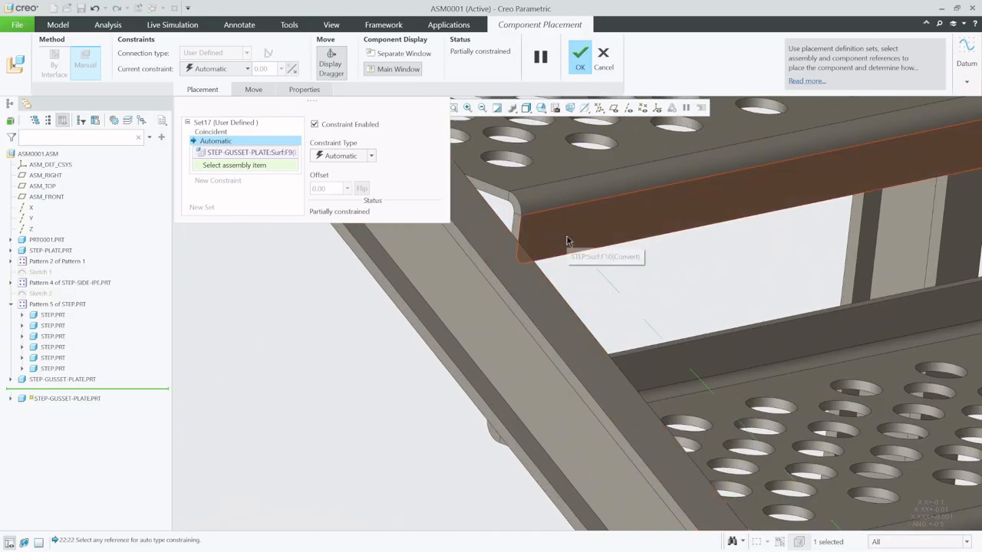
pyautogui.click(540, 243)
pyautogui.click(371, 156)
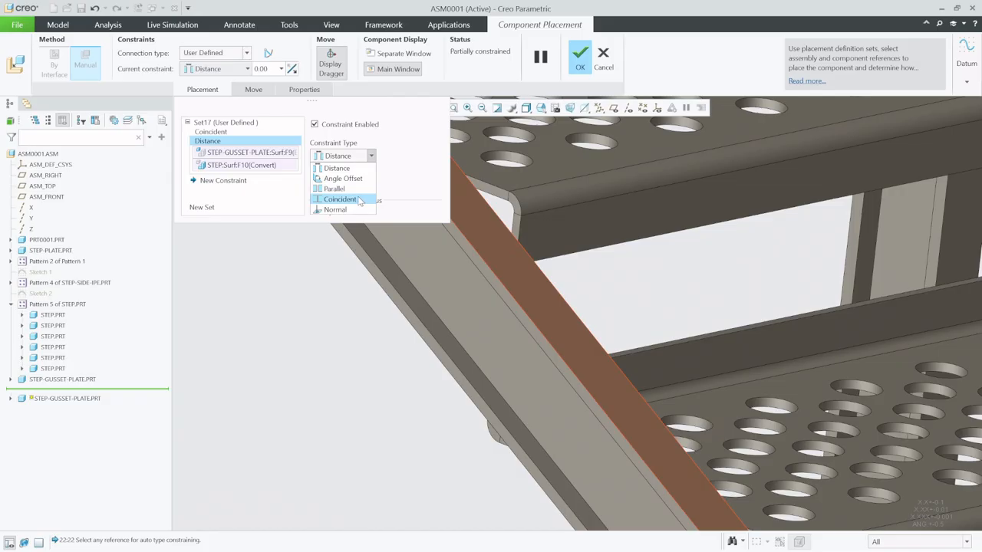
pyautogui.click(359, 200)
# - Add a third placement constraint and select the new gusset plate's short lower edge at its rounded end as the component reference
pyautogui.scroll(8, 570, 256)
pyautogui.scroll(-6, 558, 381)
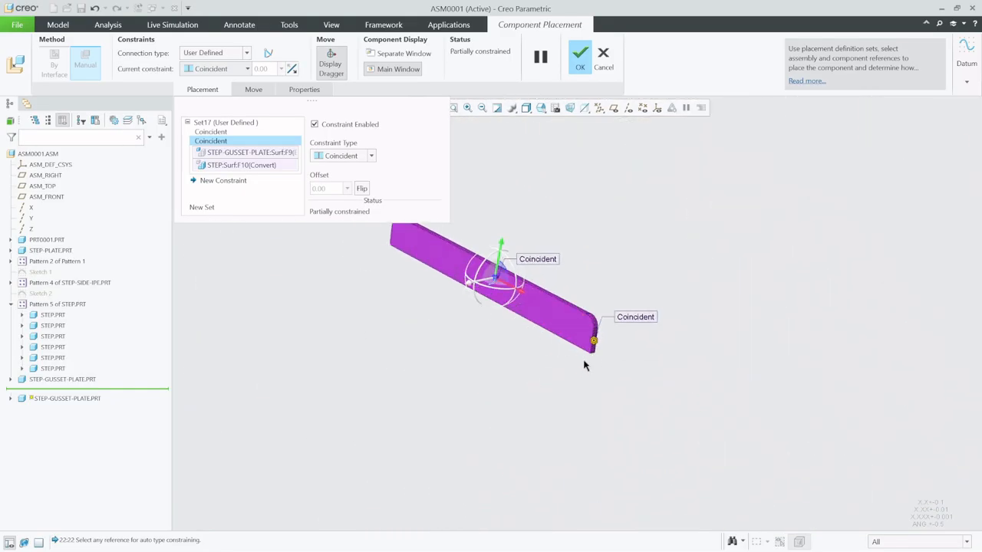
pyautogui.scroll(-5, 579, 366)
pyautogui.click(223, 180)
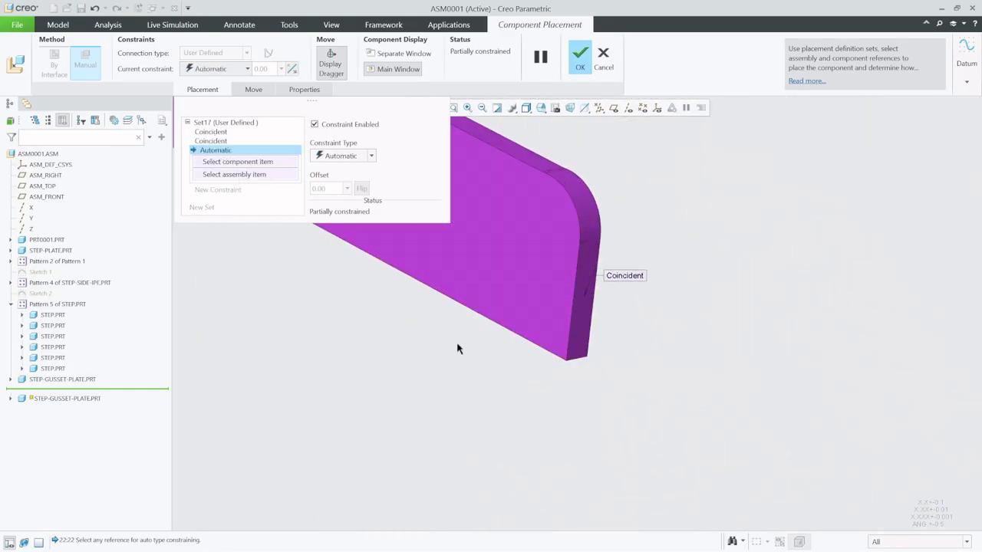
pyautogui.click(580, 367)
pyautogui.scroll(10, 566, 445)
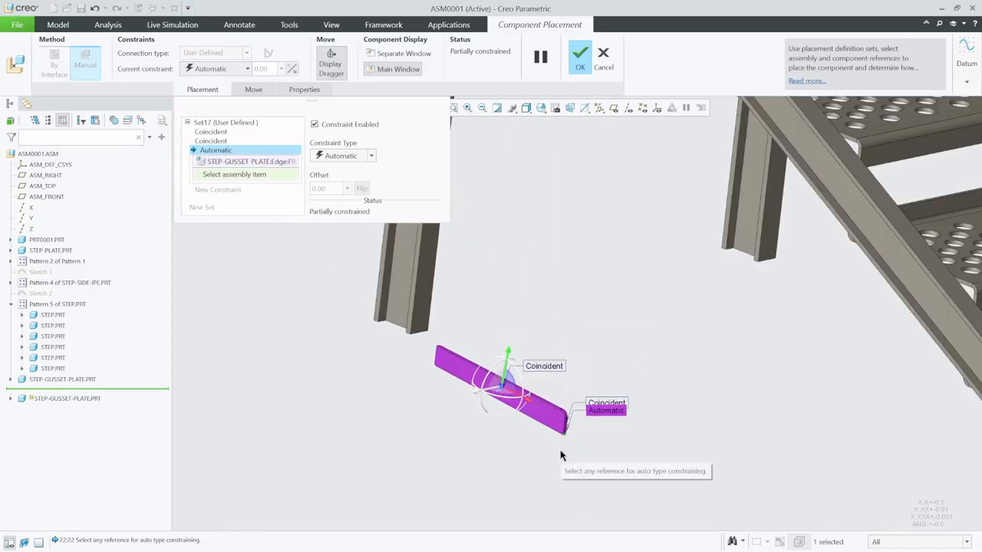
# - Select the short edge at the lower end of the step's front flange thickness for the Normal constraint and accept the component placement
pyautogui.scroll(-4, 558, 369)
pyautogui.scroll(-8, 558, 368)
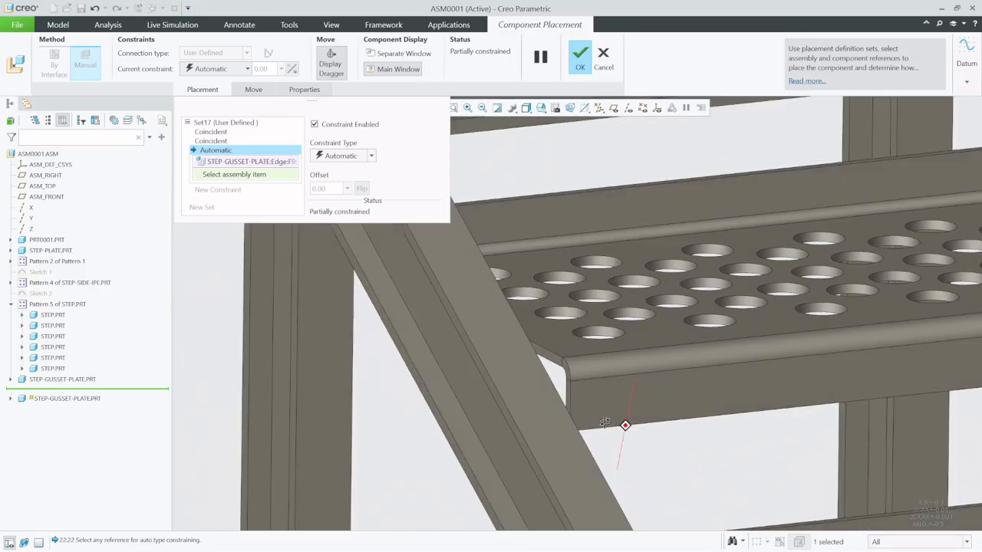
pyautogui.scroll(-6, 587, 423)
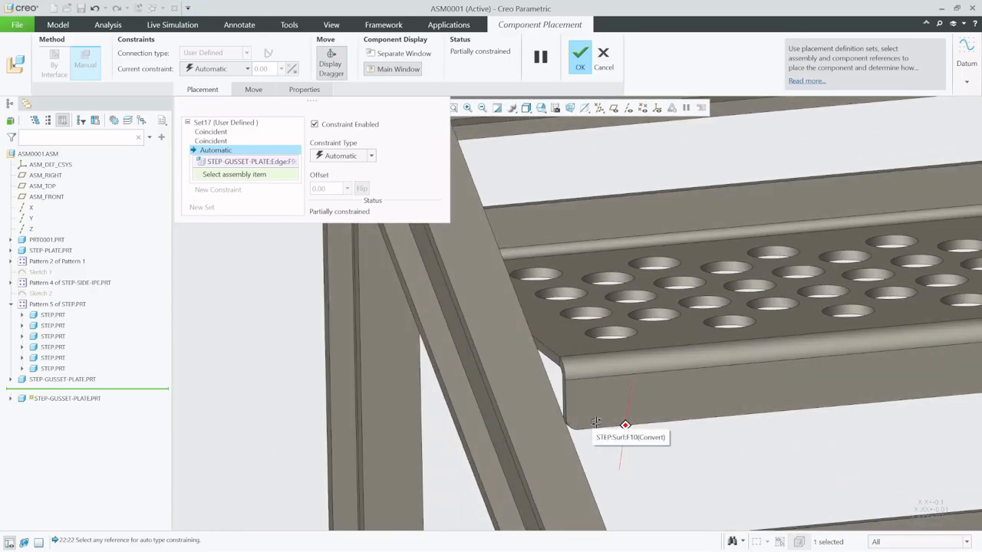
pyautogui.scroll(-2, 564, 422)
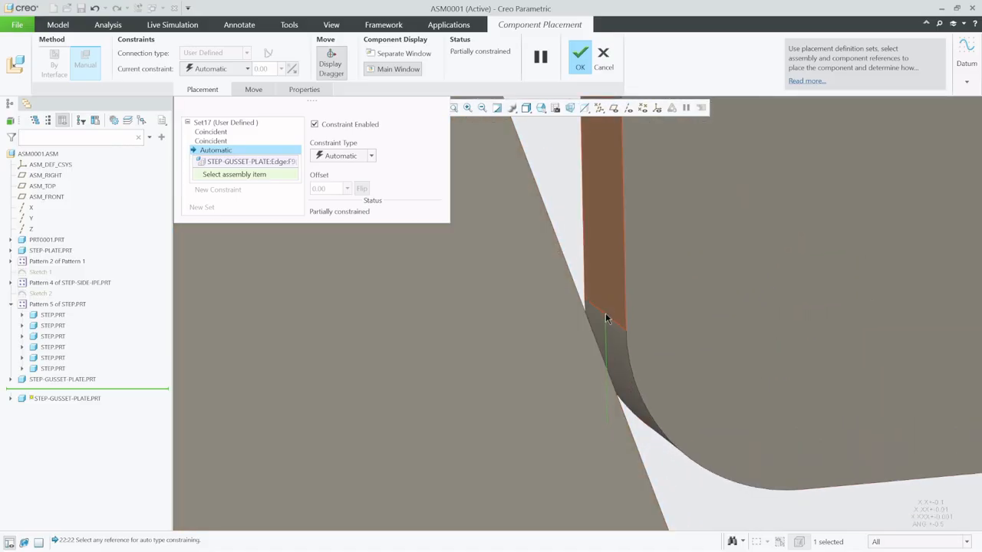
pyautogui.click(604, 317)
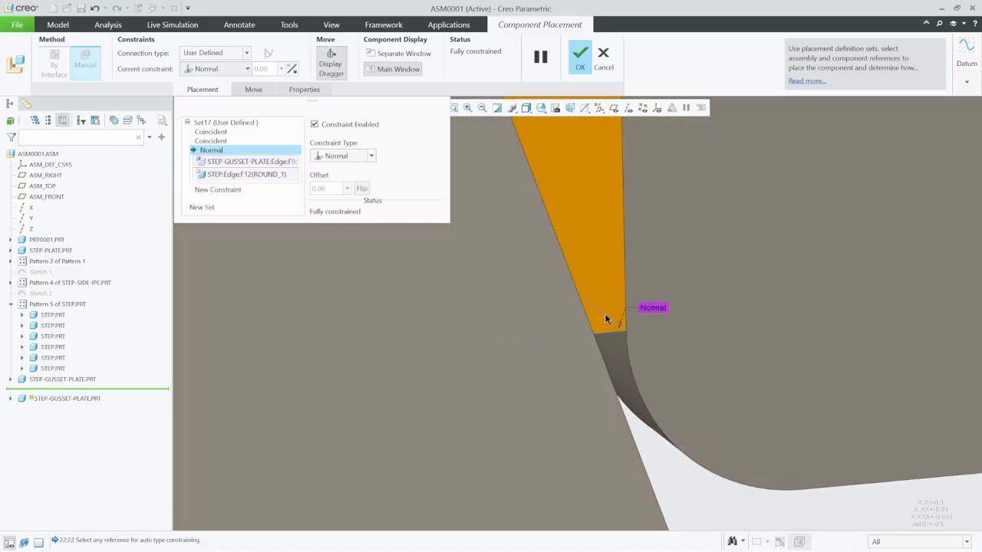
pyautogui.moveTo(603, 328); pyautogui.dragTo(604, 434, button='middle')
pyautogui.scroll(2, 604, 431)
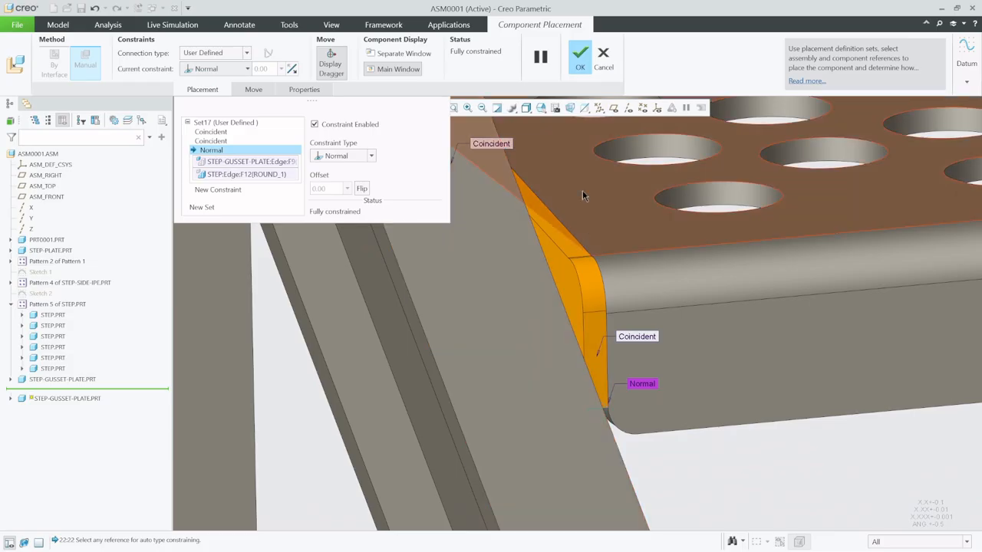
pyautogui.click(584, 58)
# - Examine the fit of the gusset plates at both ends of the top step from above and below
pyautogui.keyDown('shift'); pyautogui.moveTo(472, 445); pyautogui.dragTo(528, 178, button='middle'); pyautogui.keyUp('shift')
pyautogui.scroll(4, 369, 421)
pyautogui.scroll(5, 368, 424)
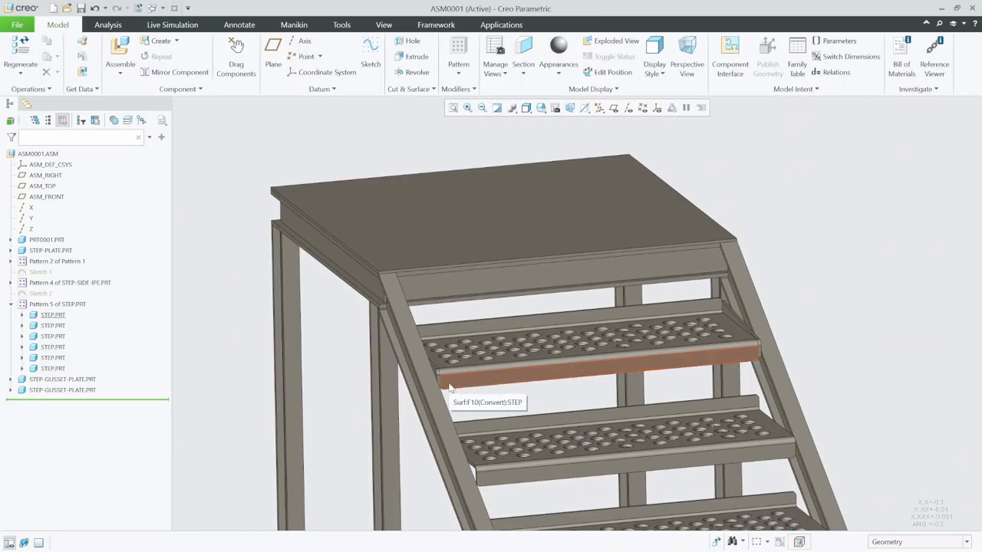
pyautogui.scroll(-5, 451, 388)
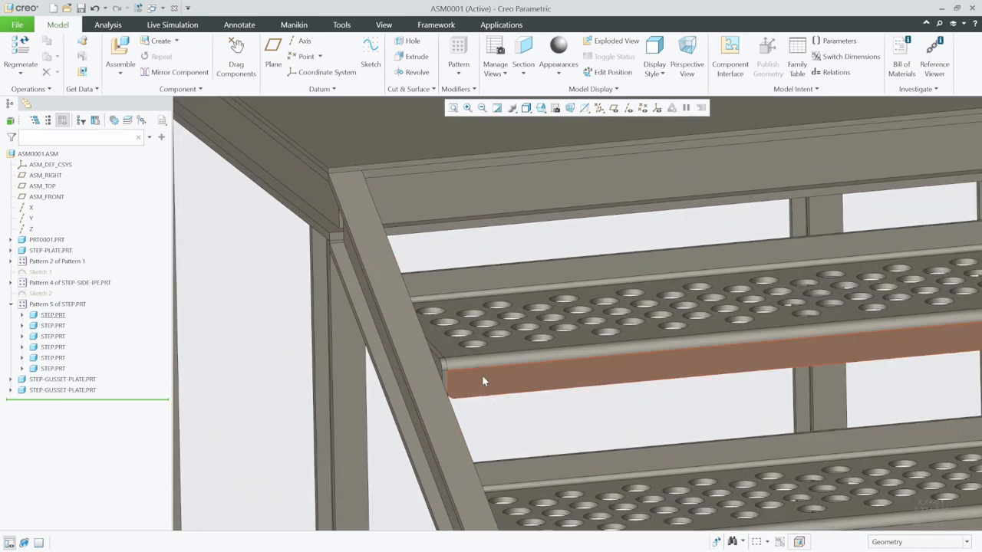
pyautogui.scroll(2, 482, 376)
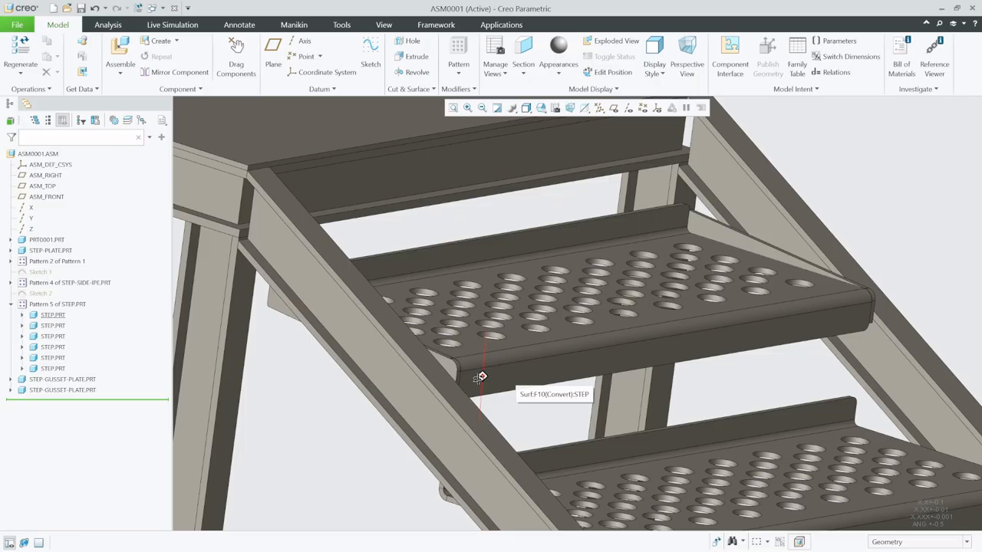
pyautogui.scroll(-2, 481, 376)
pyautogui.scroll(-4, 429, 353)
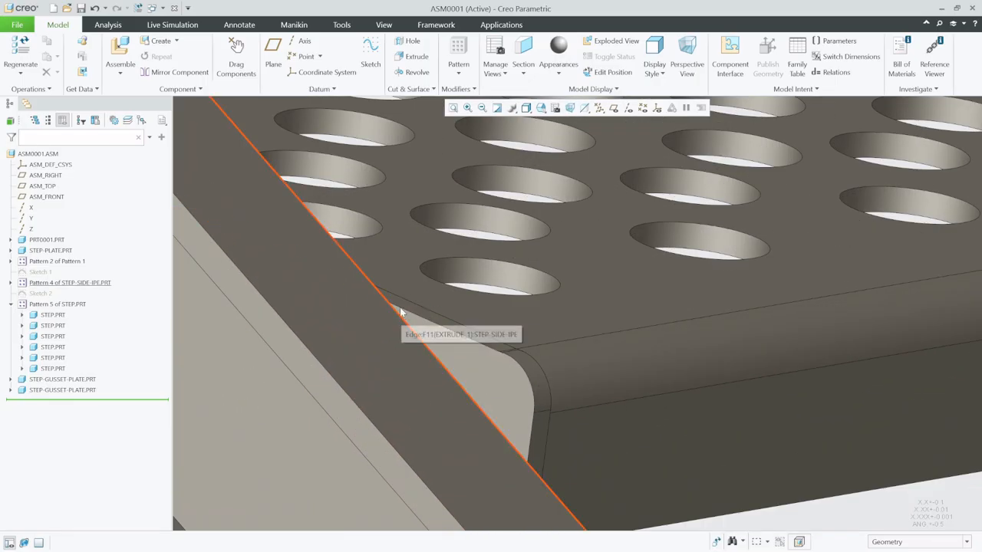
pyautogui.scroll(8, 522, 368)
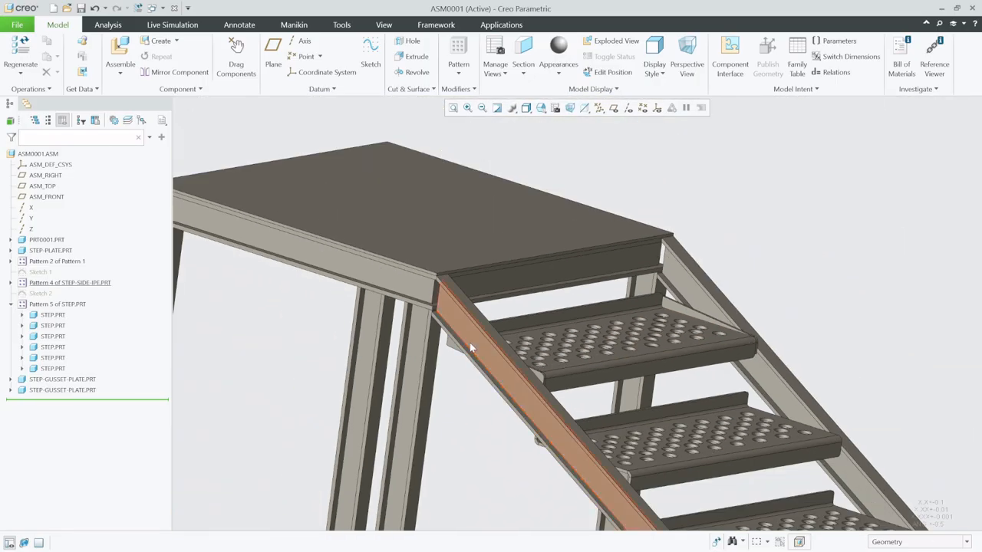
pyautogui.scroll(-4, 540, 317)
pyautogui.scroll(-3, 457, 343)
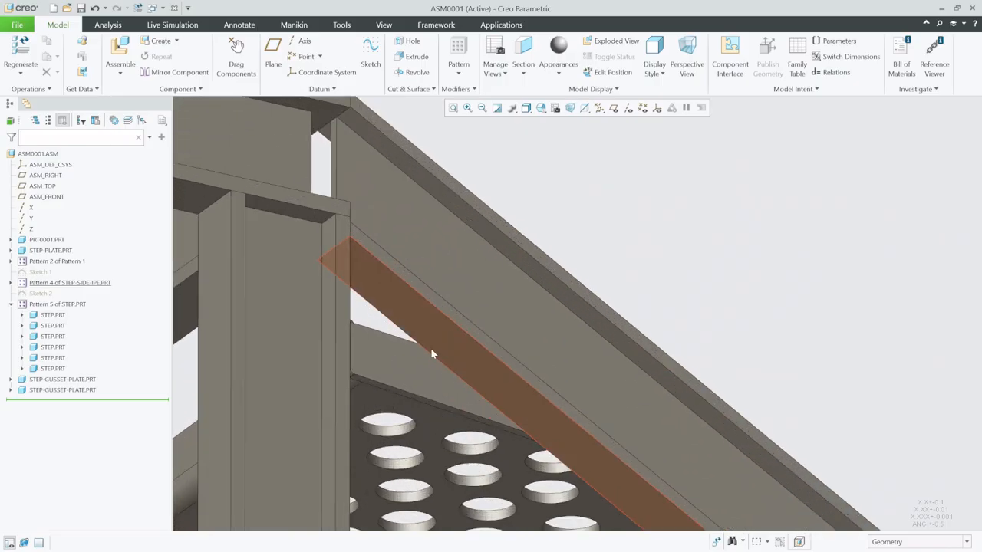
pyautogui.scroll(2, 396, 343)
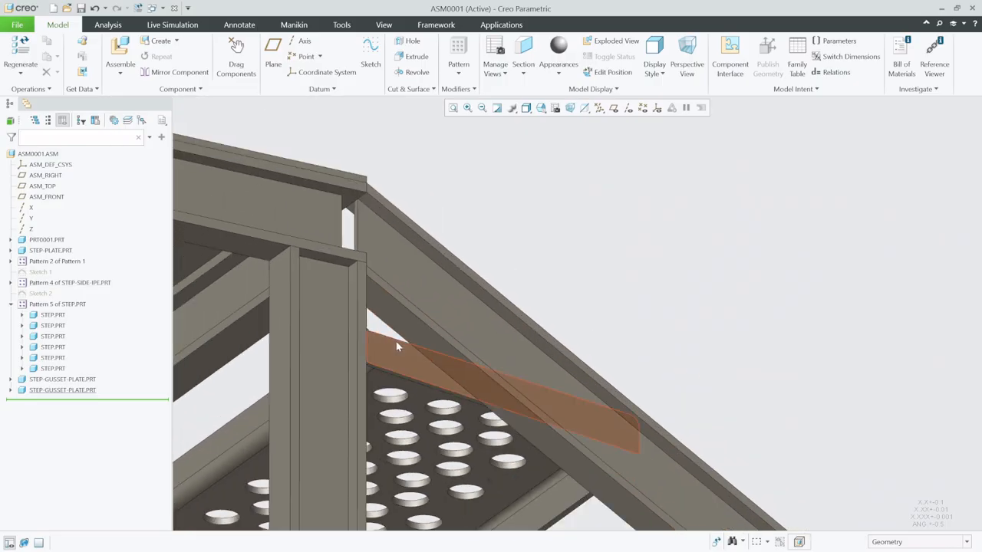
pyautogui.scroll(3, 396, 346)
pyautogui.moveTo(438, 346)
pyautogui.mouseDown(button='middle')
pyautogui.moveTo(365, 399)
pyautogui.moveTo(375, 386)
pyautogui.moveTo(407, 394)
pyautogui.mouseUp(button='middle')
pyautogui.scroll(-2, 414, 389)
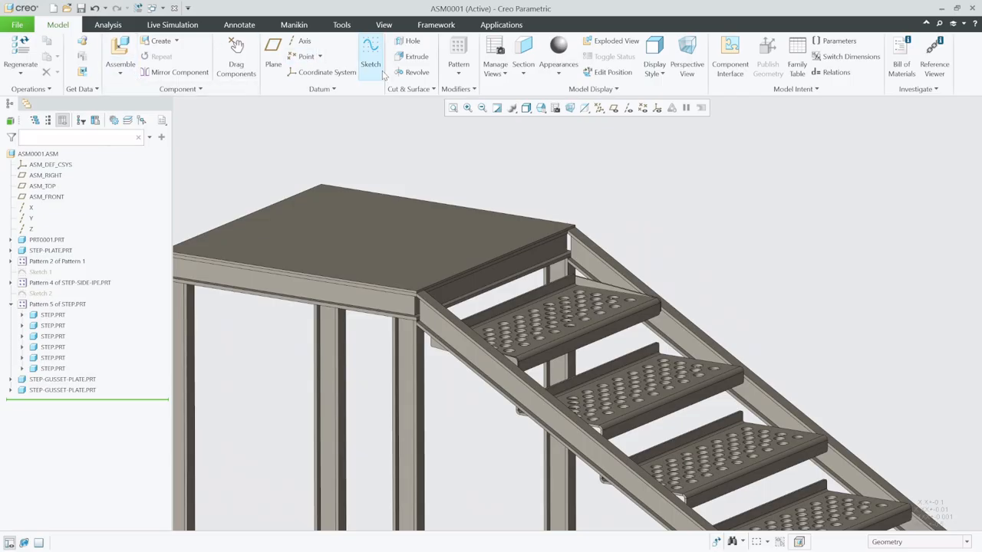
pyautogui.scroll(2, 354, 328)
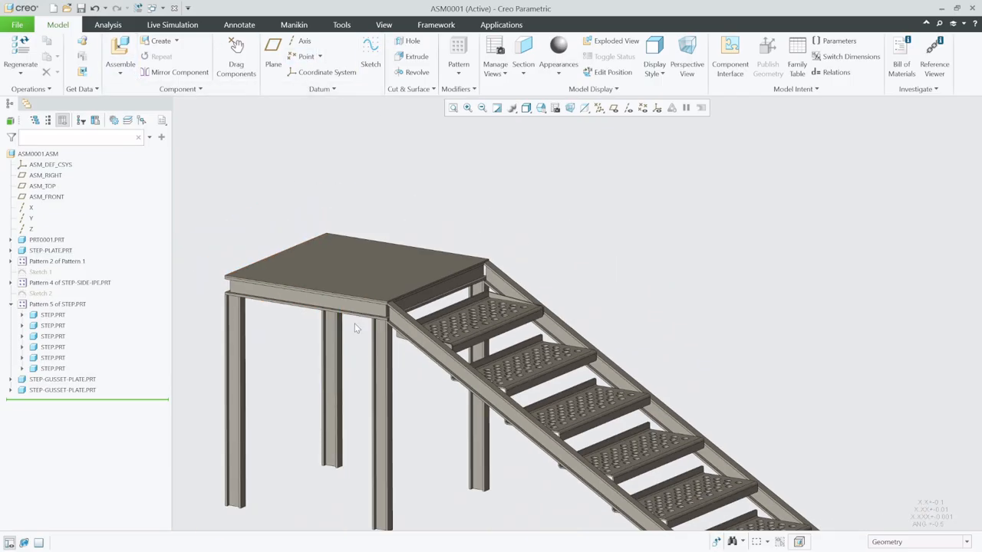
# - Create a Reference pattern of the first step-gusset-plate so it repeats on every step
pyautogui.click(61, 380)
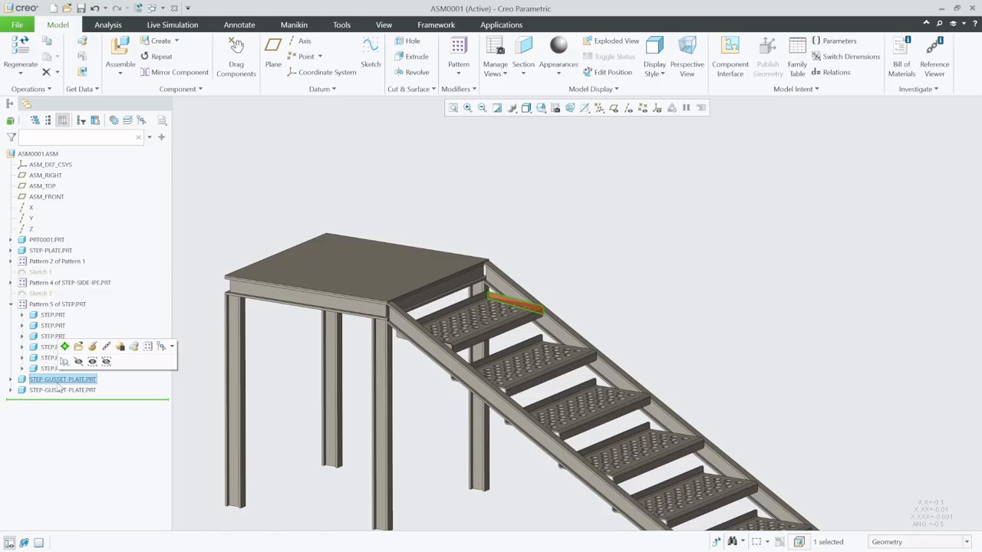
pyautogui.click(457, 53)
pyautogui.scroll(3, 393, 226)
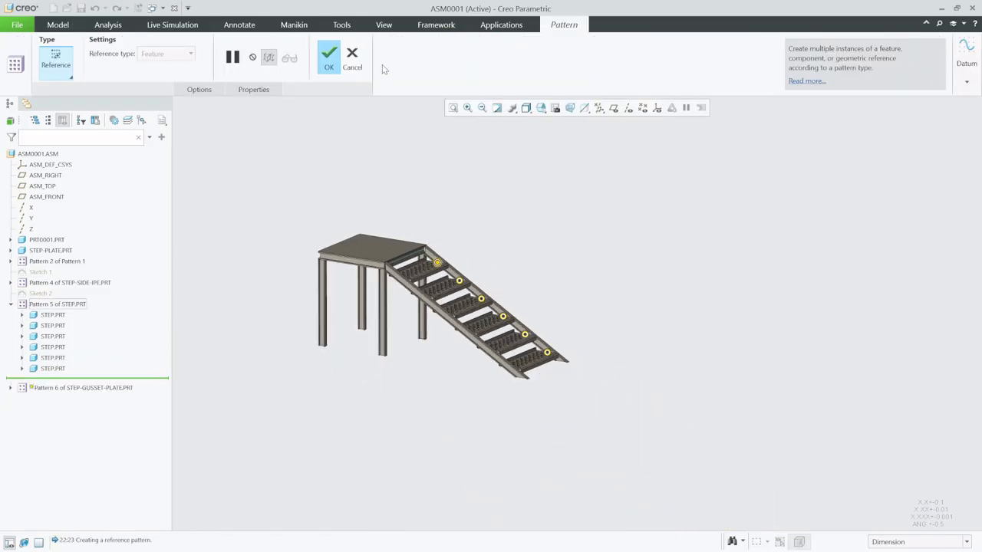
pyautogui.click(330, 57)
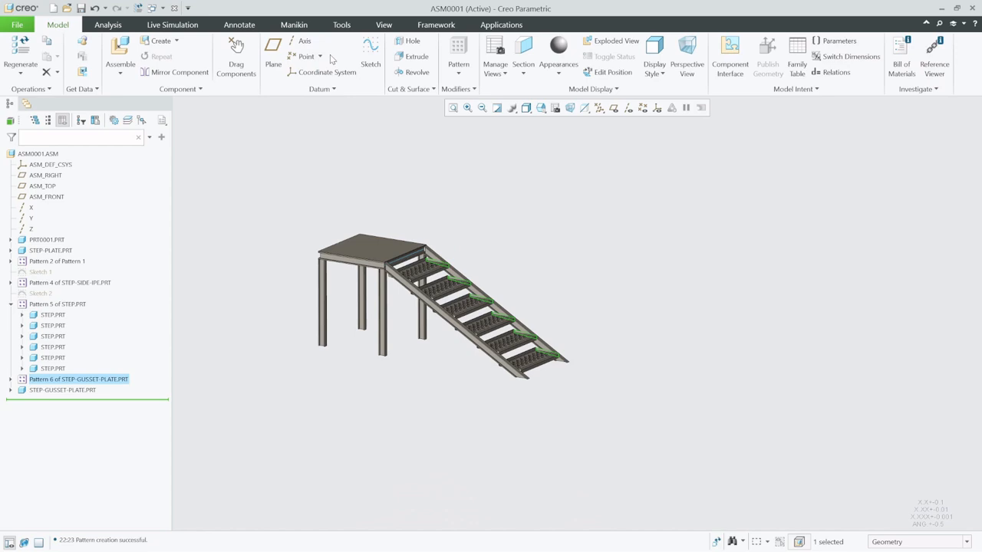
# - Create a Reference pattern of the second step-gusset-plate along the opposite side of the stairs
pyautogui.click(83, 390)
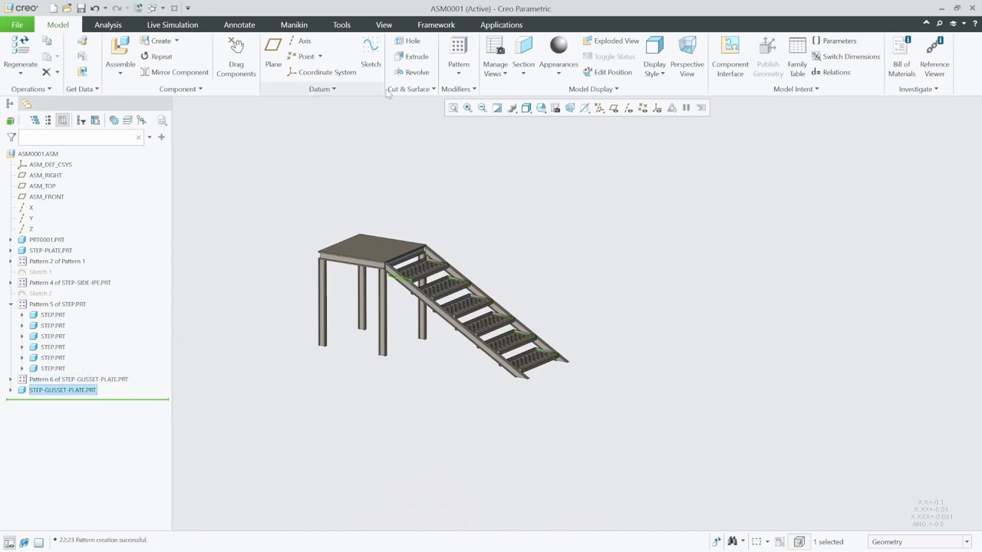
pyautogui.click(458, 54)
pyautogui.click(327, 60)
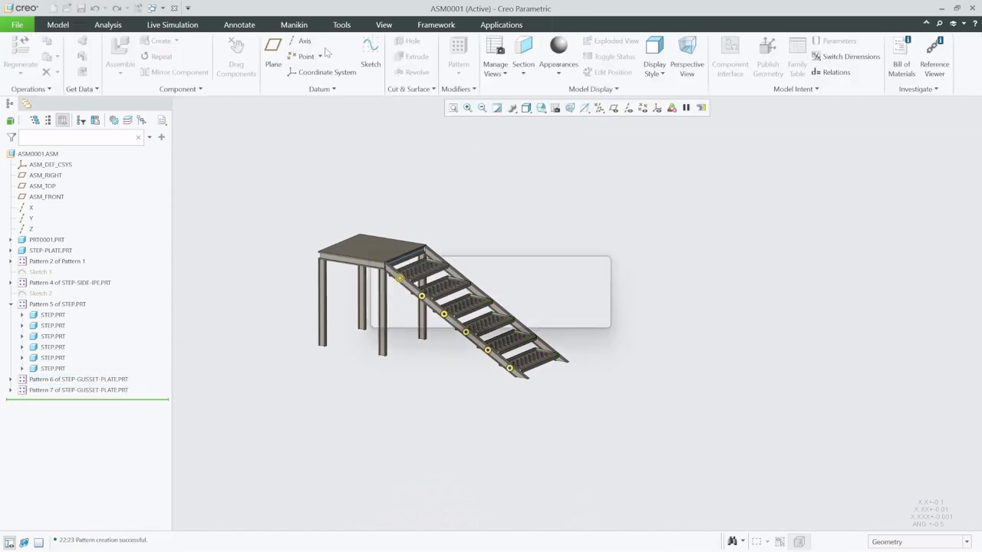
# - Reorient the assembly to a predefined 3D view and examine the platform, stairs and patterned gusset plates from several sides
pyautogui.scroll(-1, 400, 316)
pyautogui.scroll(-2, 401, 316)
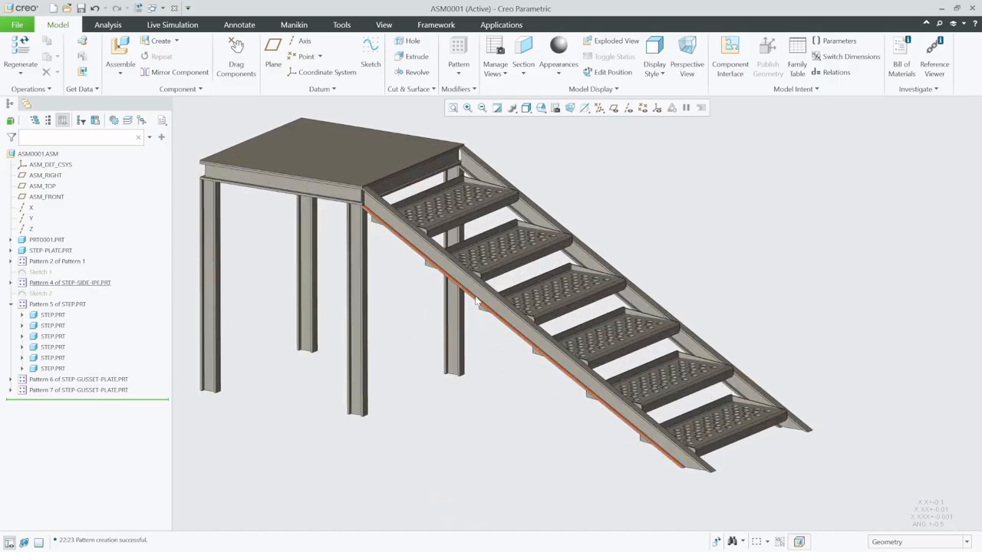
pyautogui.click(541, 108)
pyautogui.click(552, 137)
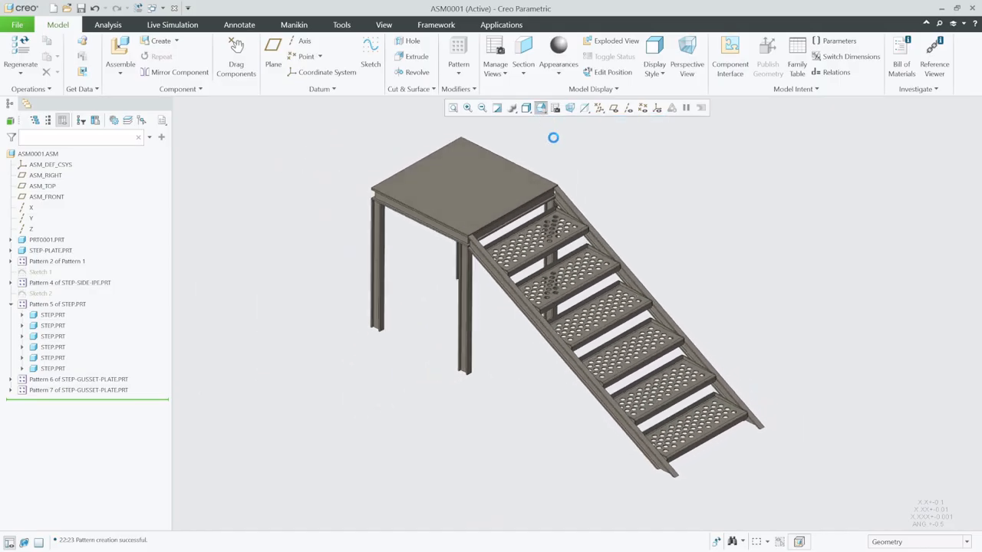
pyautogui.scroll(-1, 592, 253)
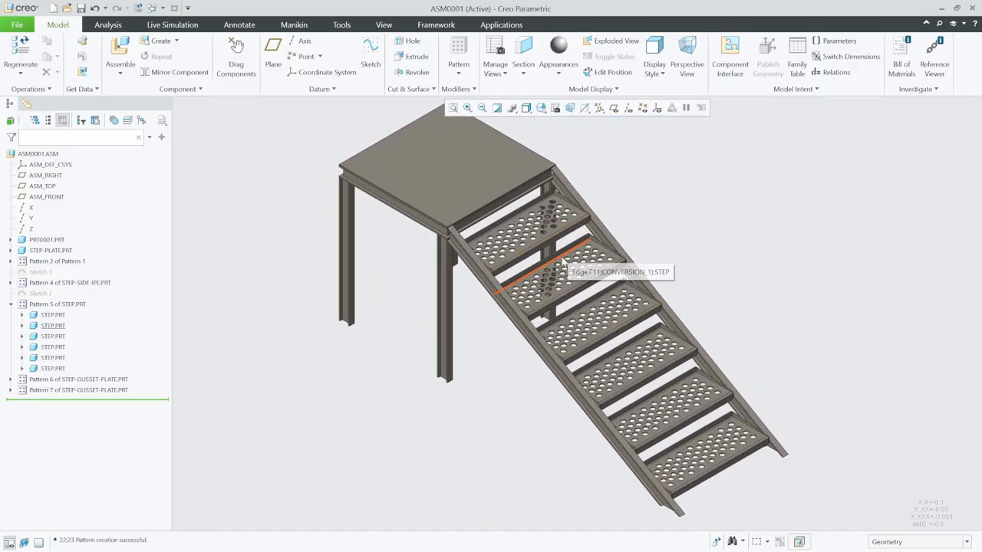
pyautogui.moveTo(554, 268); pyautogui.dragTo(558, 244, button='middle')
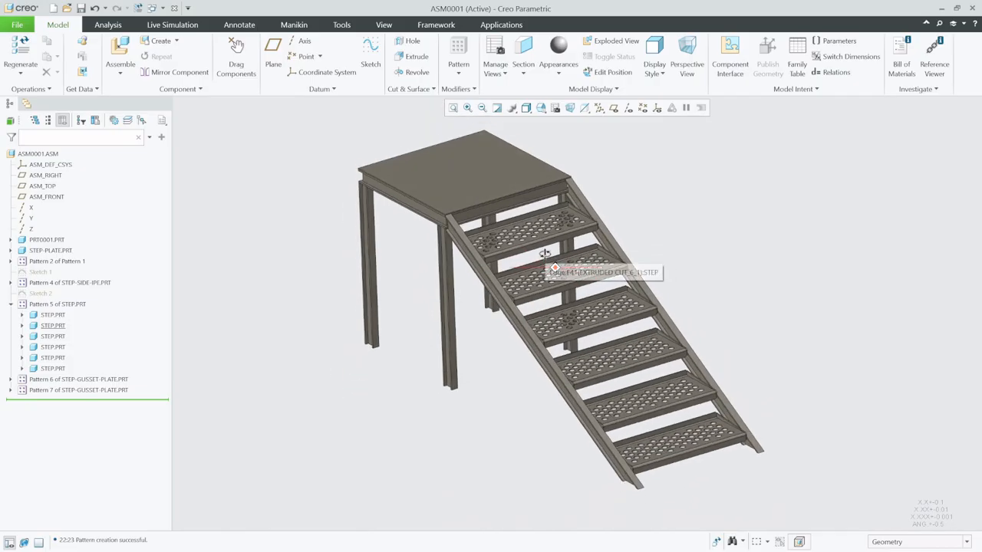
pyautogui.scroll(5, 587, 201)
pyautogui.scroll(2, 587, 201)
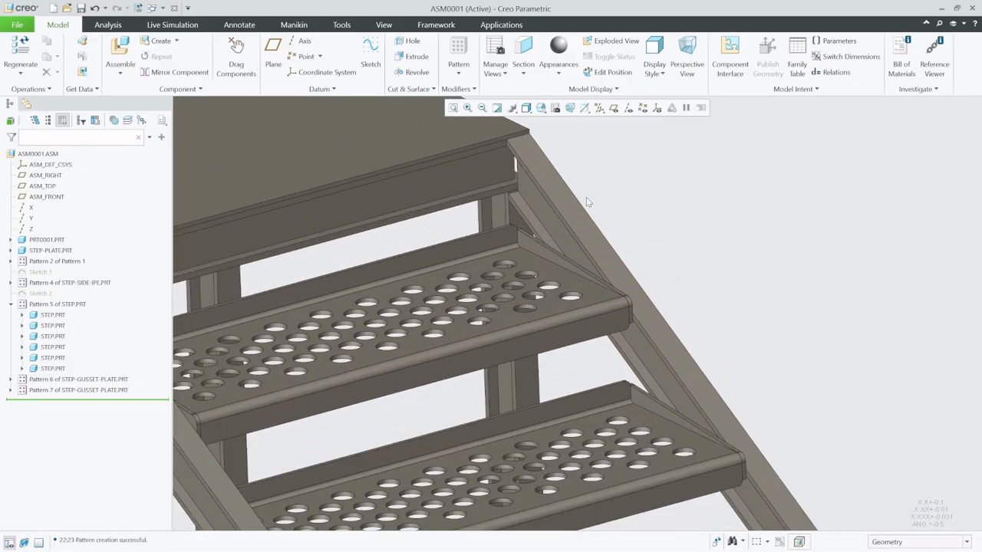
pyautogui.scroll(-4, 515, 248)
pyautogui.moveTo(528, 317); pyautogui.dragTo(442, 314, button='middle')
pyautogui.scroll(-3, 652, 298)
pyautogui.moveTo(677, 300)
pyautogui.mouseDown(button='middle')
pyautogui.moveTo(682, 337)
pyautogui.moveTo(649, 313)
pyautogui.moveTo(673, 317)
pyautogui.mouseUp(button='middle')
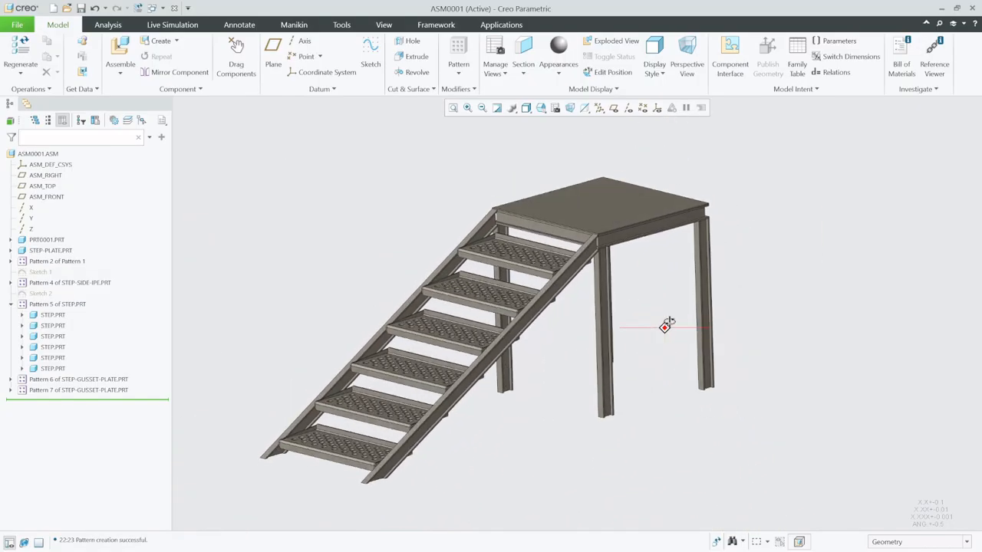
pyautogui.scroll(-3, 671, 319)
pyautogui.scroll(3, 672, 319)
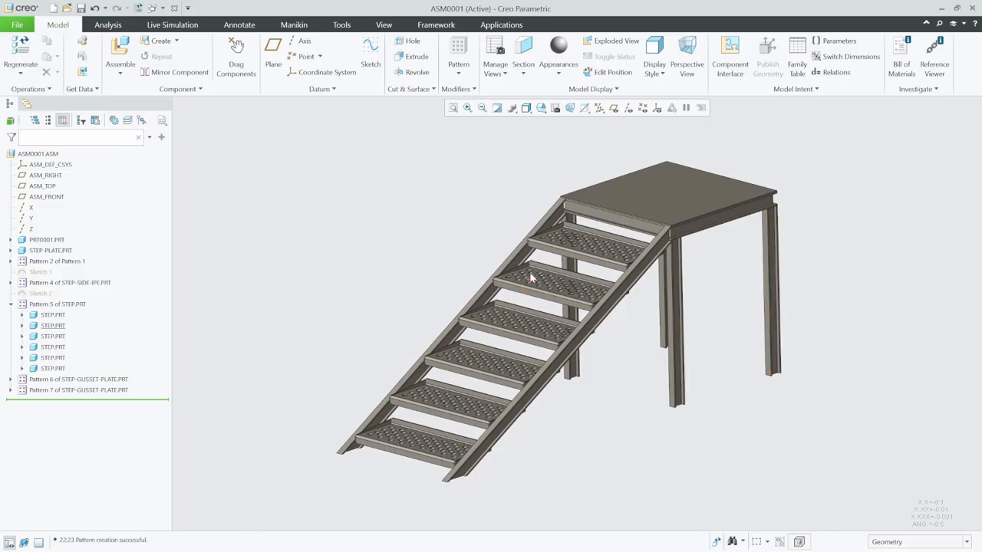
pyautogui.moveTo(531, 278)
pyautogui.mouseDown(button='middle')
pyautogui.moveTo(500, 267)
pyautogui.moveTo(555, 253)
pyautogui.moveTo(537, 264)
pyautogui.moveTo(561, 278)
pyautogui.moveTo(562, 262)
pyautogui.mouseUp(button='middle')
pyautogui.scroll(4, 741, 245)
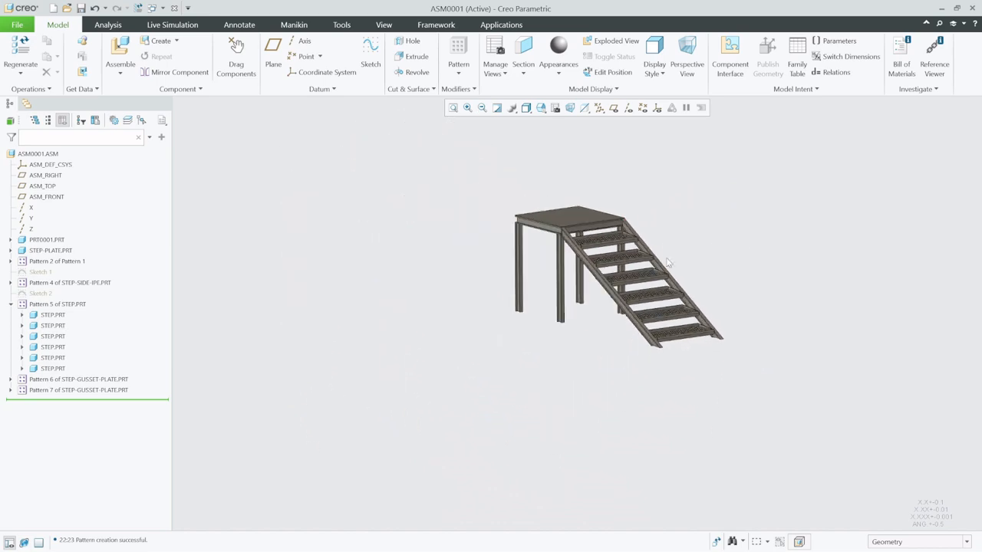
pyautogui.scroll(-4, 629, 253)
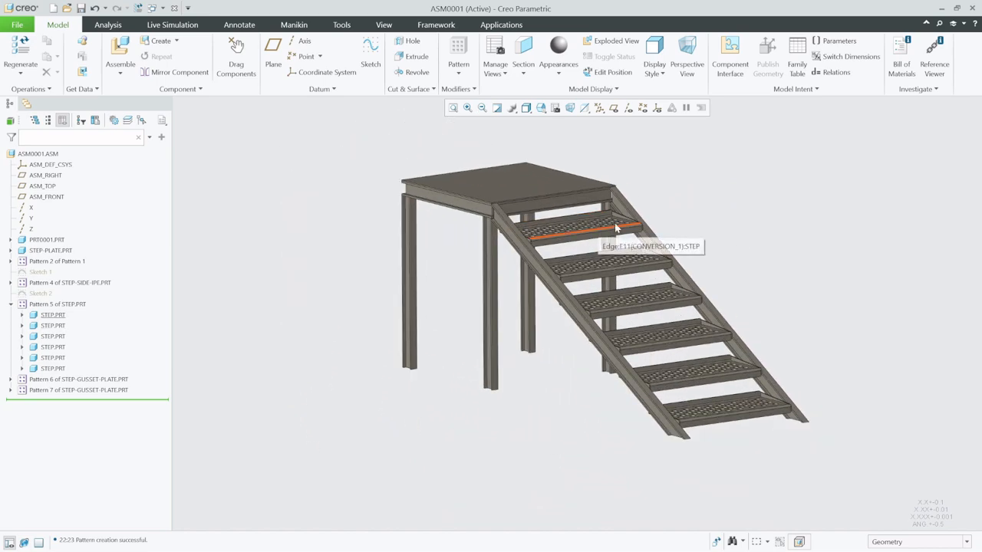
pyautogui.moveTo(692, 182); pyautogui.dragTo(693, 181, button='middle')
pyautogui.scroll(1, 560, 364)
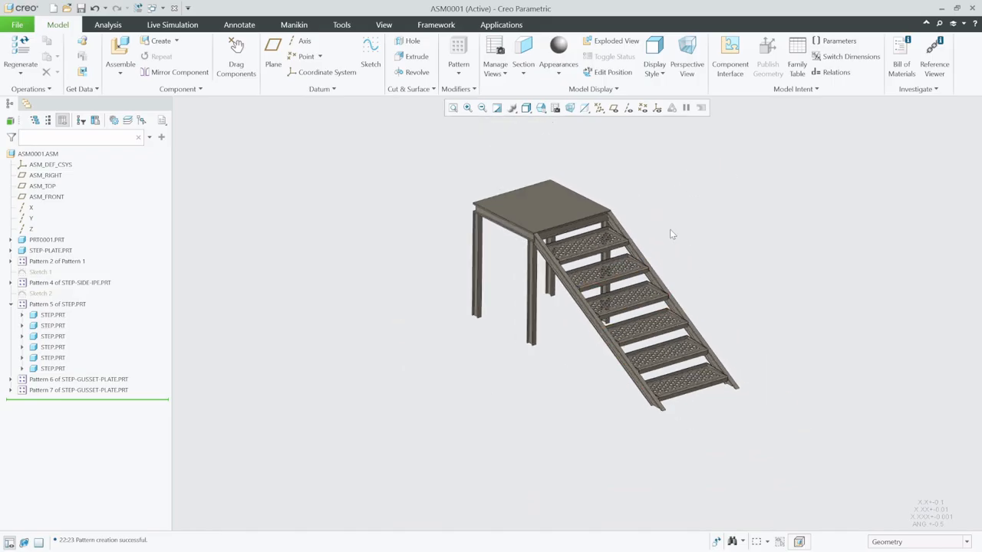
pyautogui.scroll(-1, 670, 230)
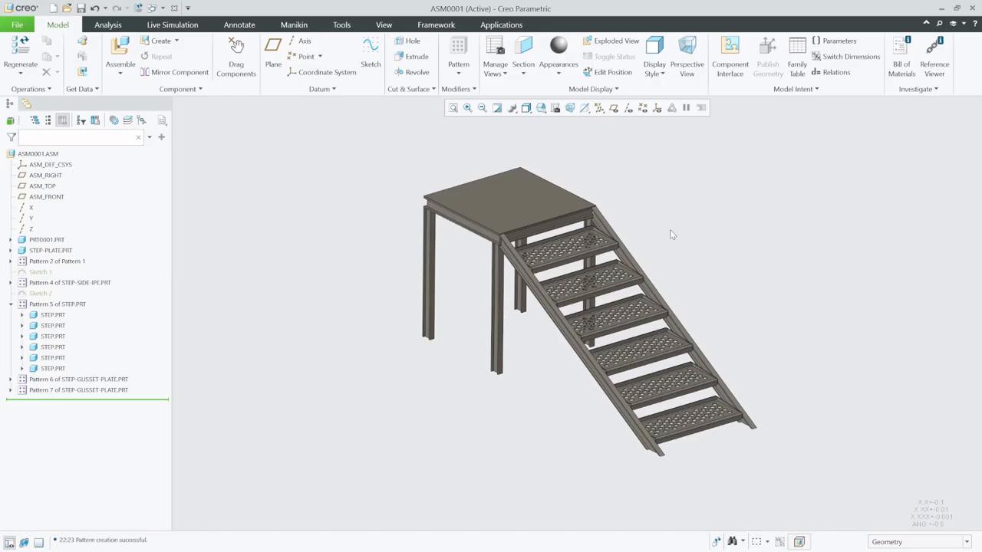